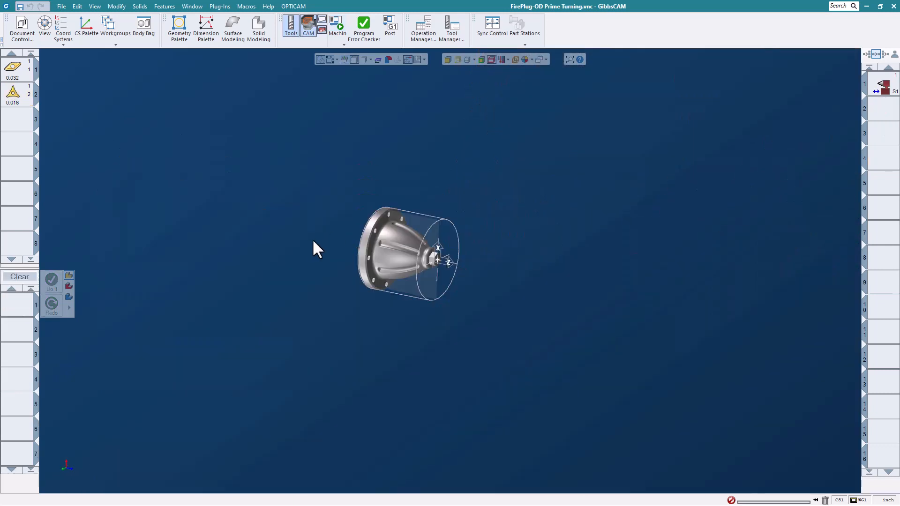
# Open turning tool 1 and inspect its PrimeTurning Type B insert with the holder display turned off and back on.
pyautogui.scroll(3, 328, 244)
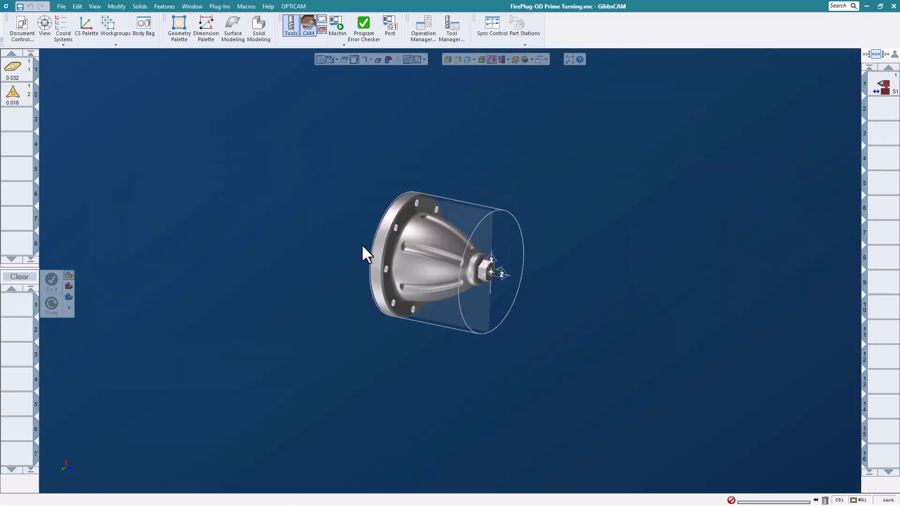
pyautogui.doubleClick(21, 71)
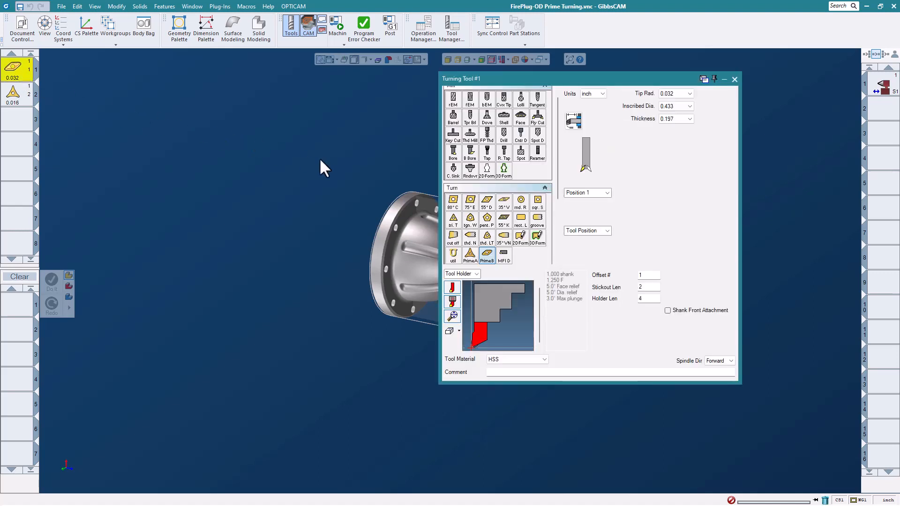
pyautogui.click(487, 256)
pyautogui.click(452, 290)
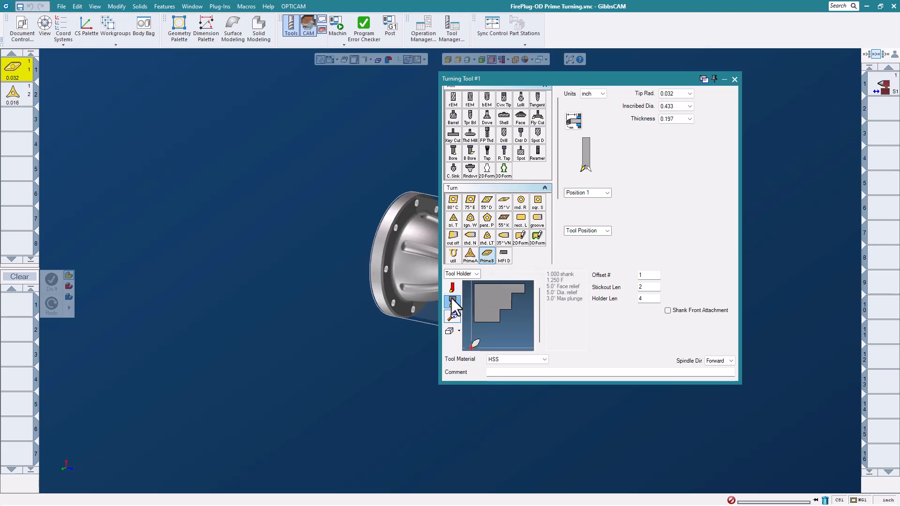
pyautogui.click(452, 303)
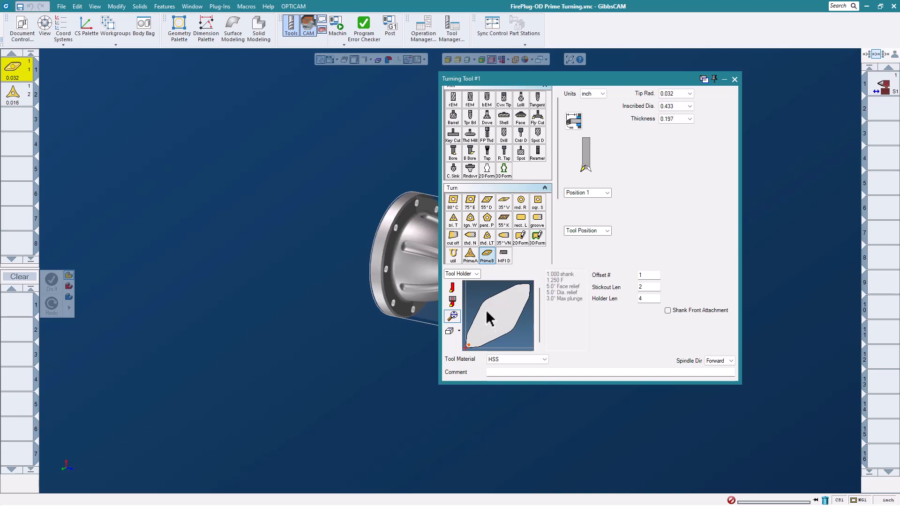
pyautogui.click(455, 297)
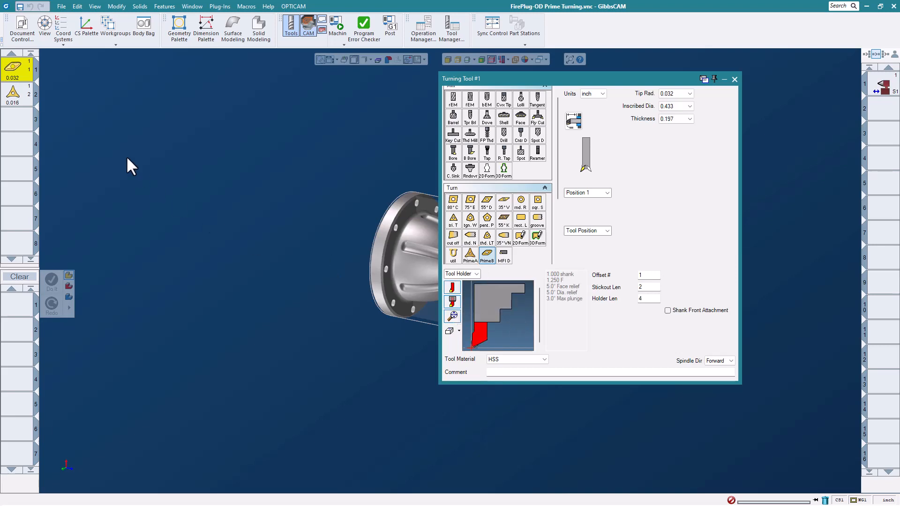
# Inspect turning tool 2's PrimeTurning Type A insert and its tip radius options, keeping 0.016, and close the tool definition.
pyautogui.click(20, 94)
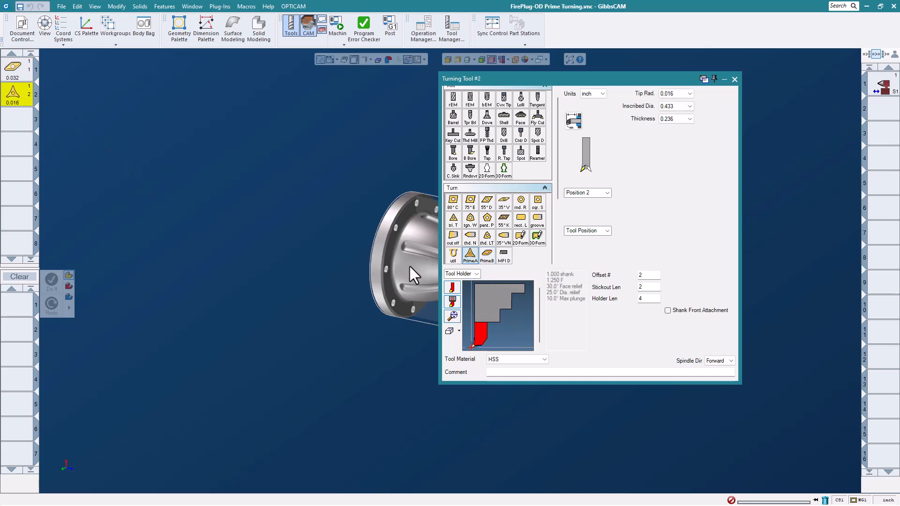
pyautogui.click(452, 315)
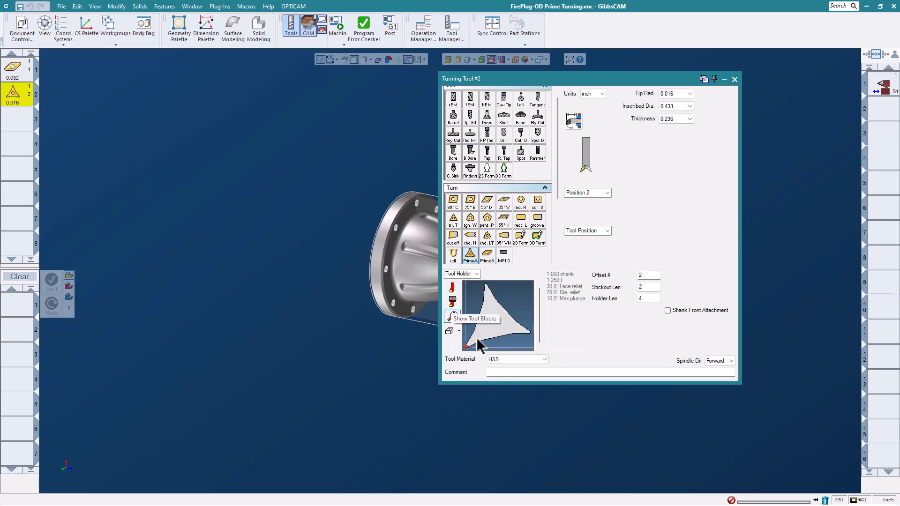
pyautogui.click(690, 93)
pyautogui.click(674, 108)
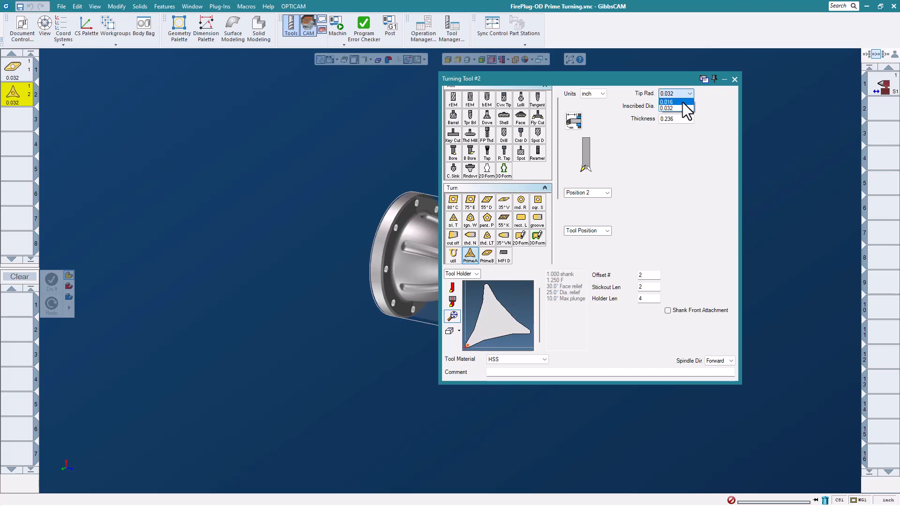
pyautogui.click(683, 101)
pyautogui.click(453, 300)
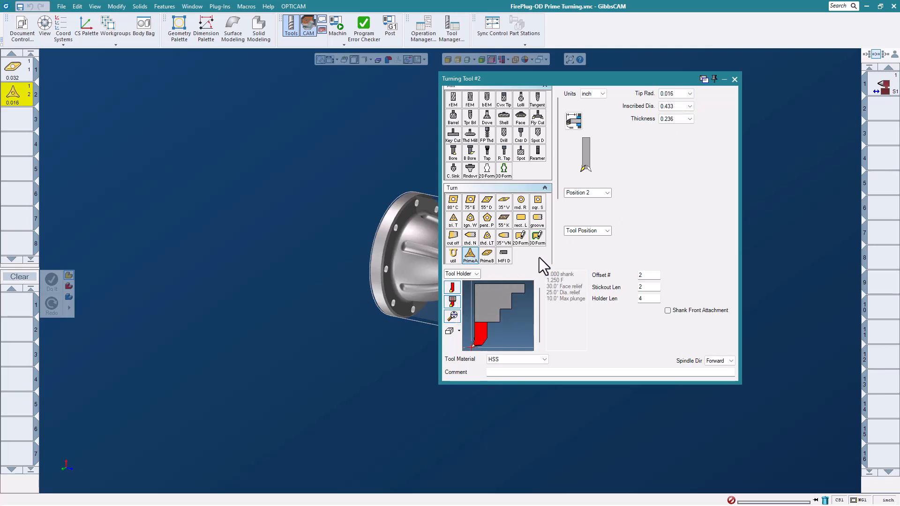
pyautogui.click(734, 79)
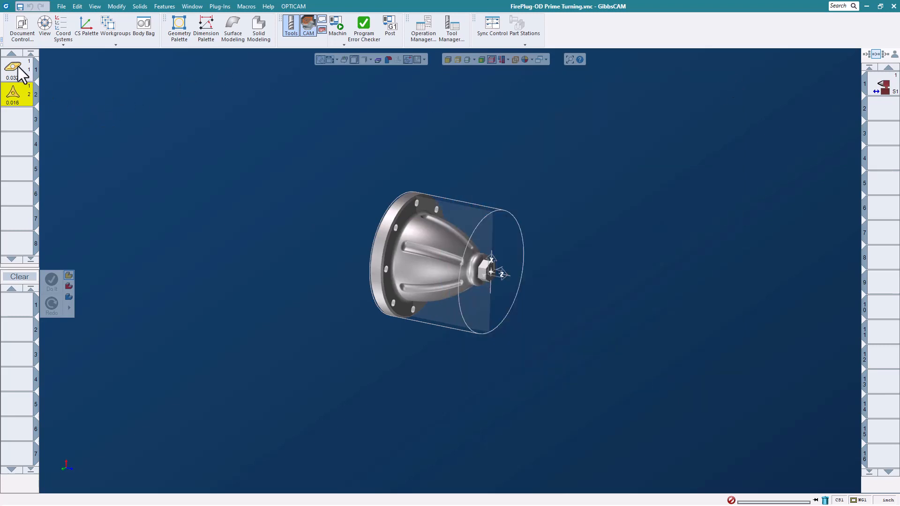
# Create a PrimeTurning process with tool 1 and set its cutting strategy to Rough.
pyautogui.moveTo(18, 73); pyautogui.dragTo(24, 309)
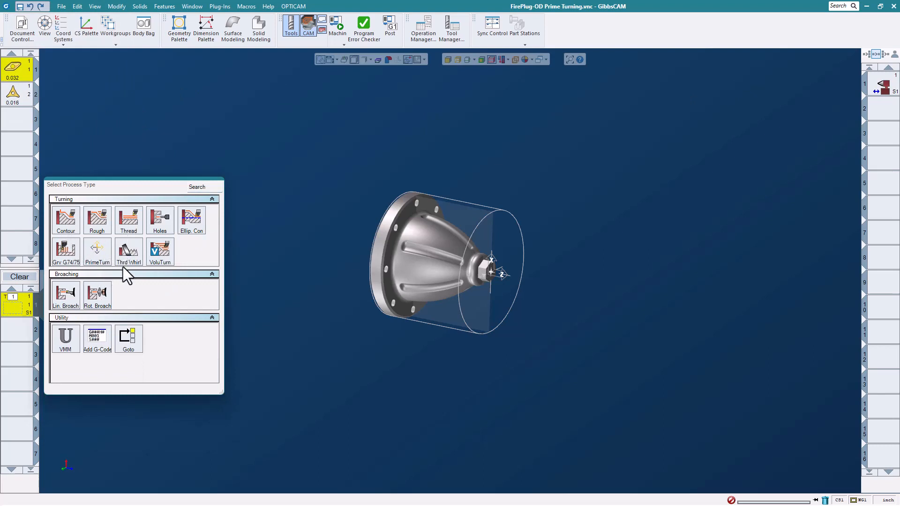
pyautogui.click(98, 249)
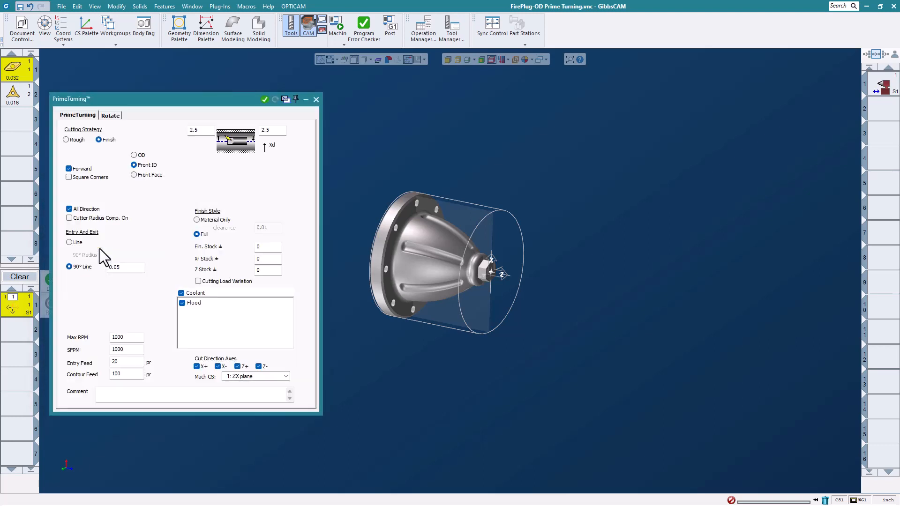
pyautogui.moveTo(181, 100); pyautogui.dragTo(688, 85)
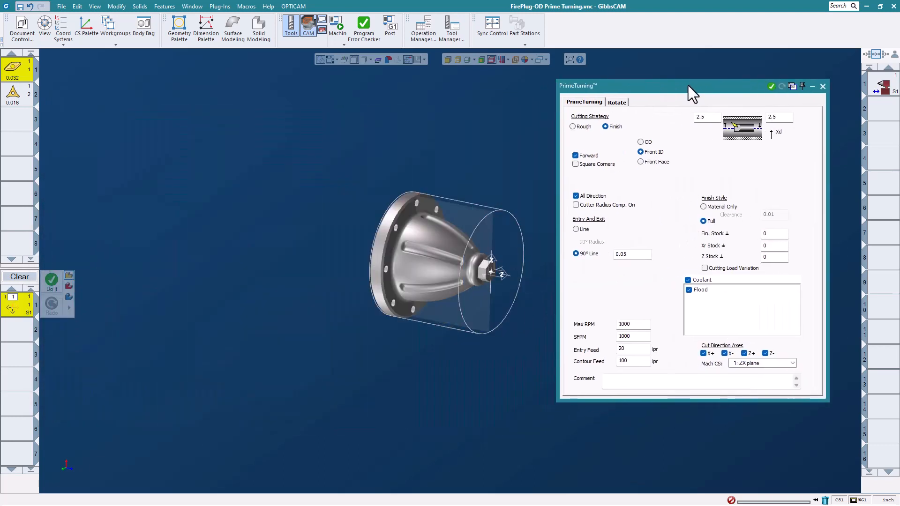
pyautogui.click(573, 126)
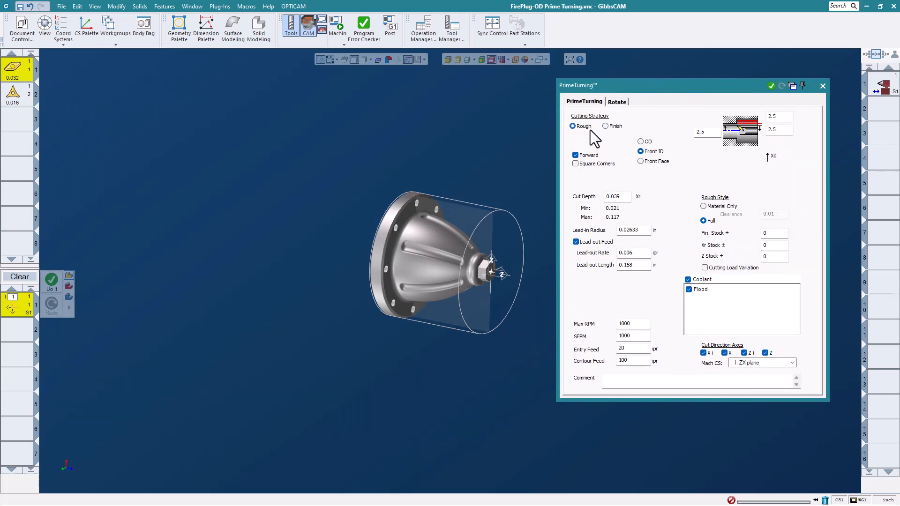
# Set the roughing process to OD with both clearance diameters at 9 and the stock diameter at 8.5, taken from the flange's corner point.
pyautogui.moveTo(62, 452)
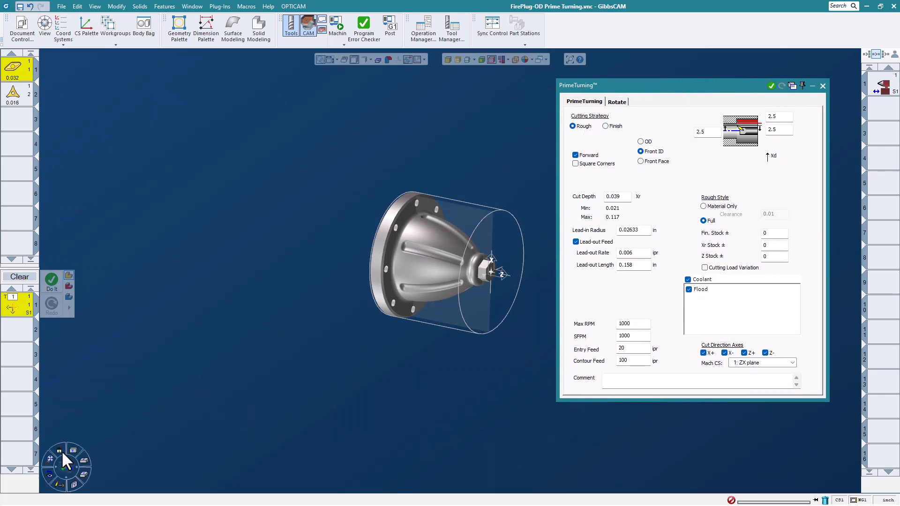
pyautogui.click(57, 450)
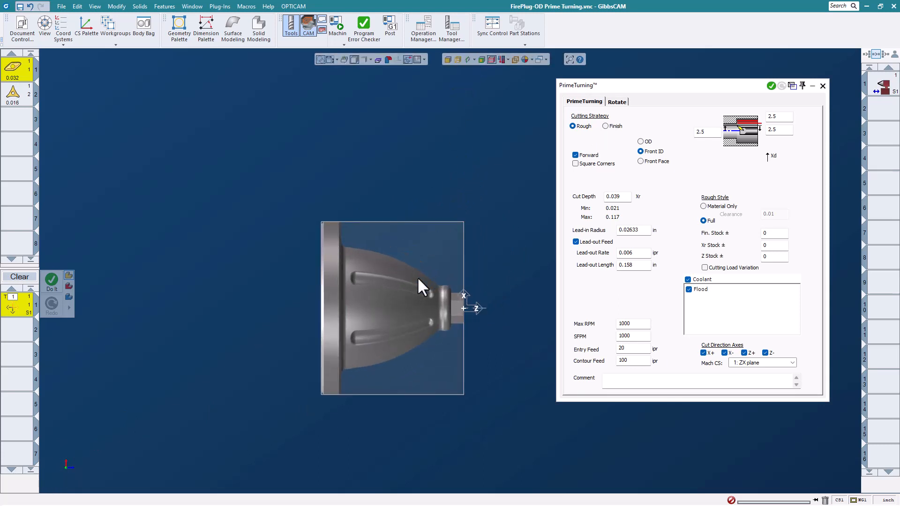
pyautogui.scroll(5, 408, 292)
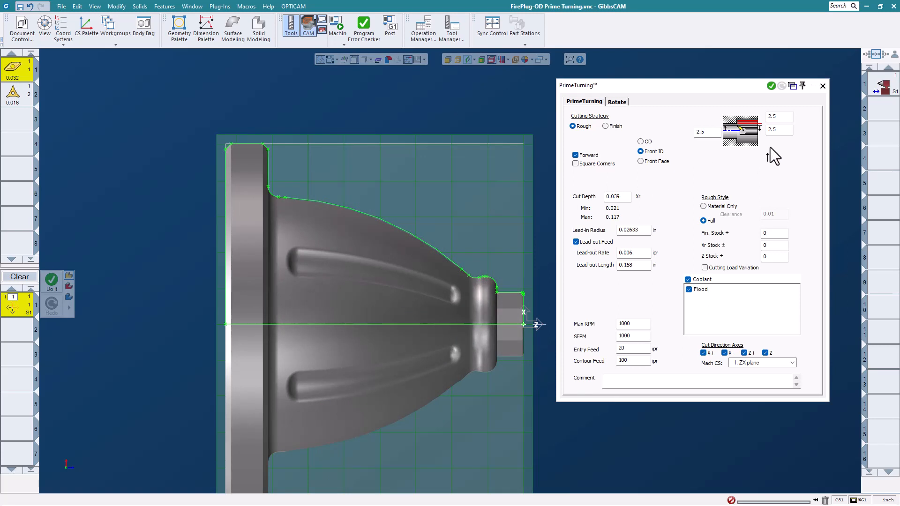
pyautogui.click(645, 141)
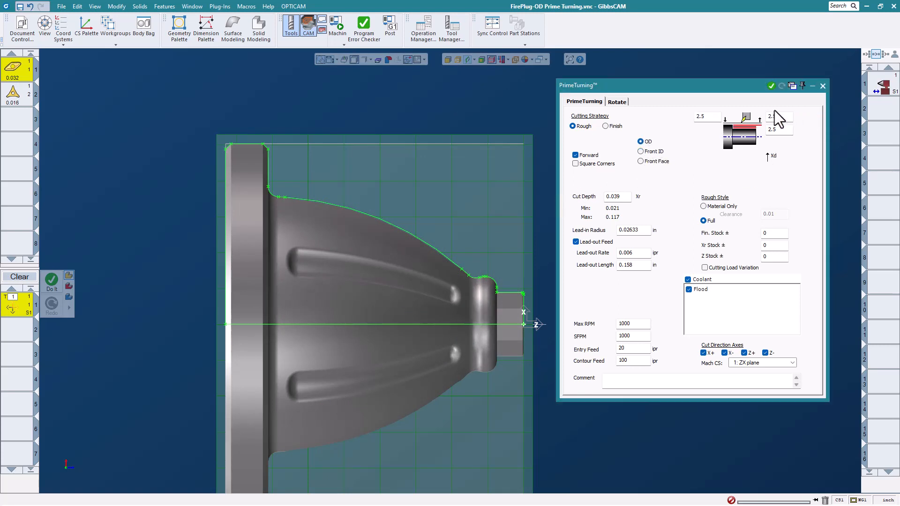
pyautogui.click(715, 119)
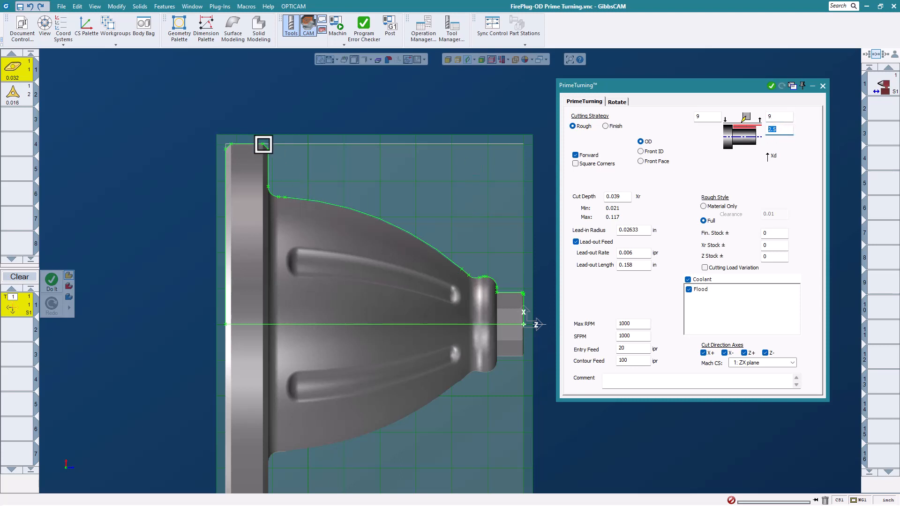
pyautogui.click(264, 145)
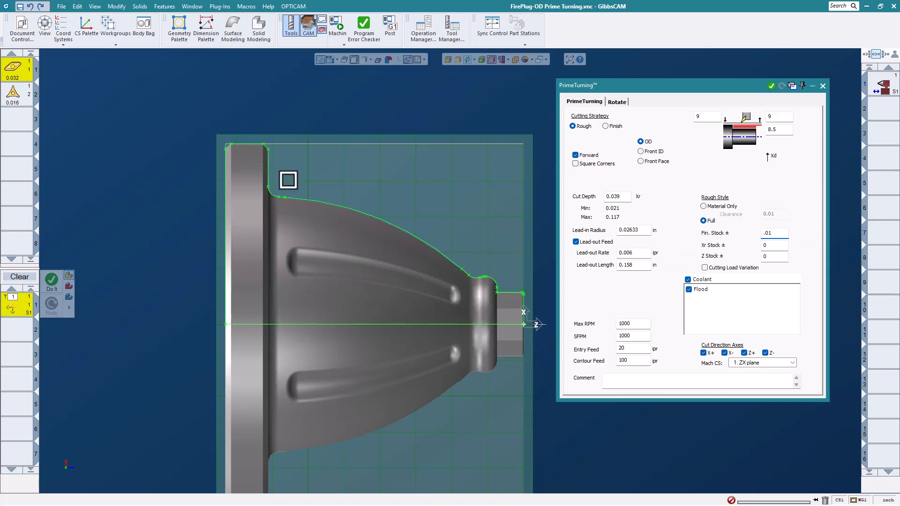
# Use a 0.079 cut depth and generate the roughing toolpath along the outer profile from the flange corner to just past the nose end.
pyautogui.scroll(2, 287, 181)
pyautogui.click(253, 135)
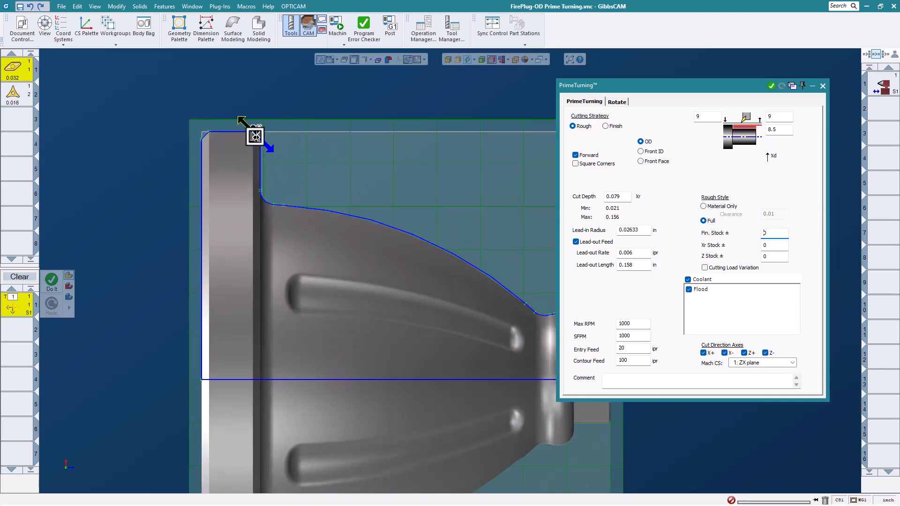
pyautogui.scroll(-2, 253, 131)
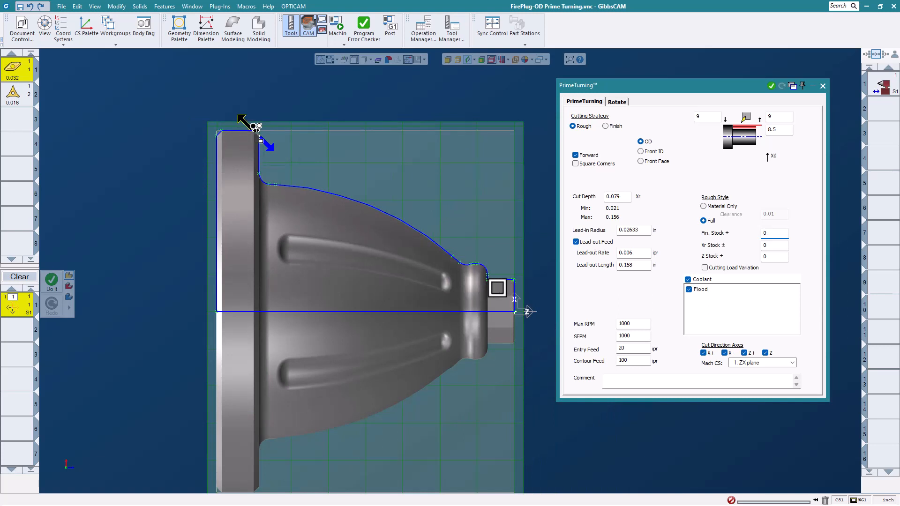
pyautogui.click(497, 288)
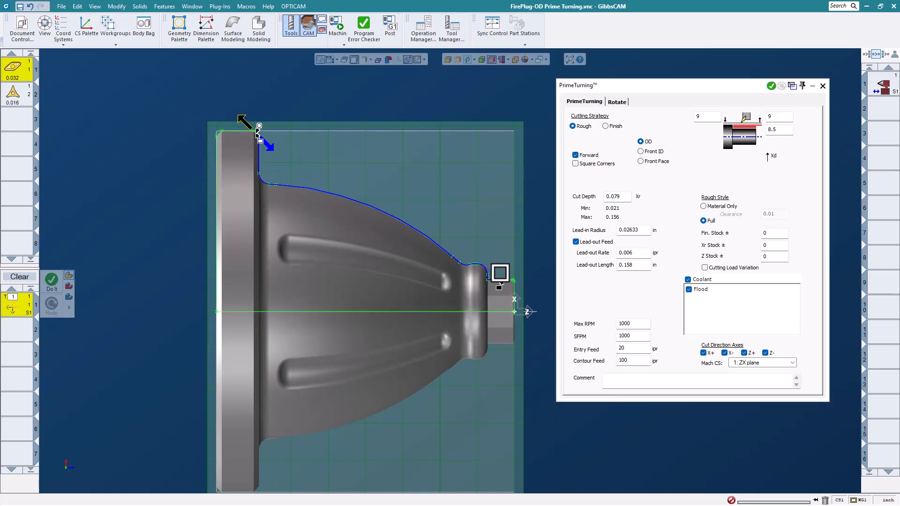
pyautogui.click(520, 275)
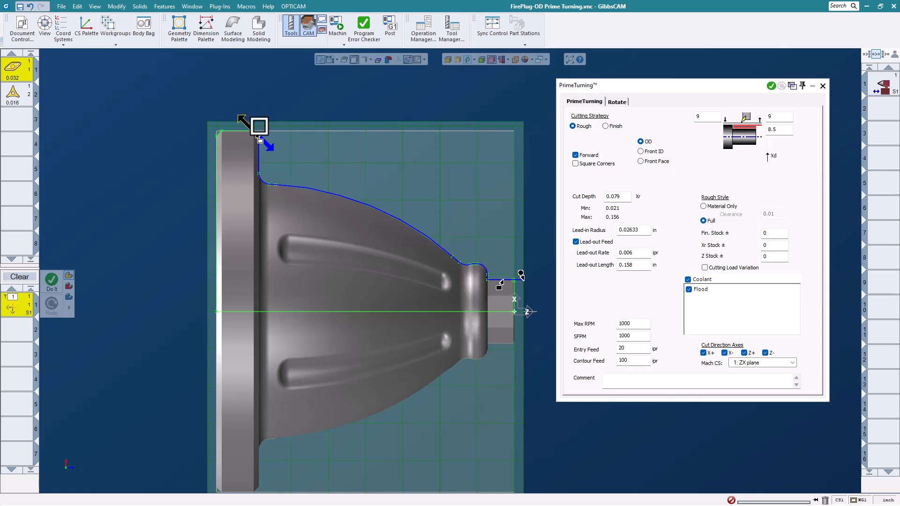
pyautogui.rightClick(355, 110)
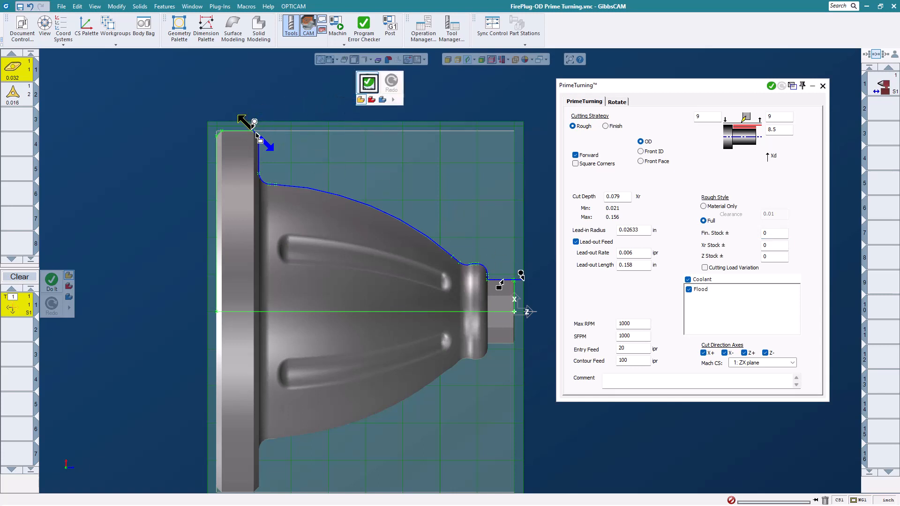
pyautogui.click(368, 84)
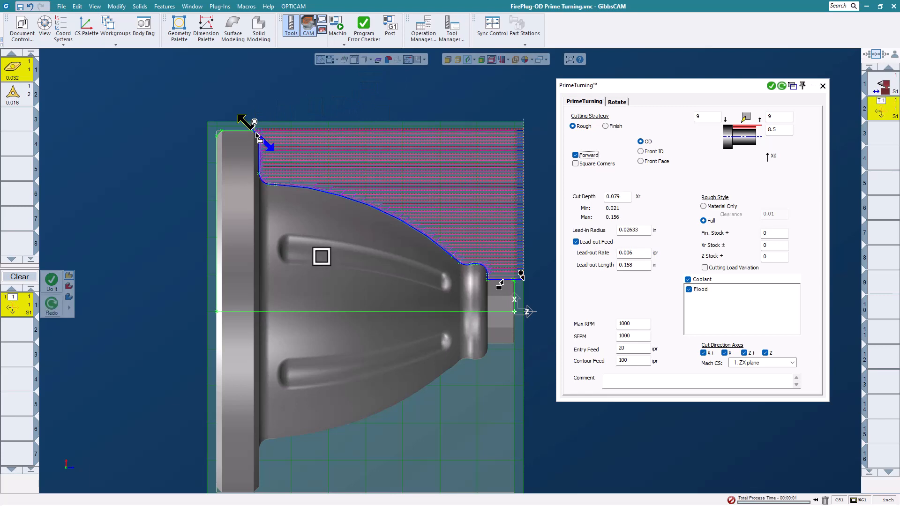
# Run the machine simulation of the roughing operation through to the end and close it.
pyautogui.scroll(-1, 319, 255)
pyautogui.moveTo(447, 242); pyautogui.dragTo(458, 272, button='middle')
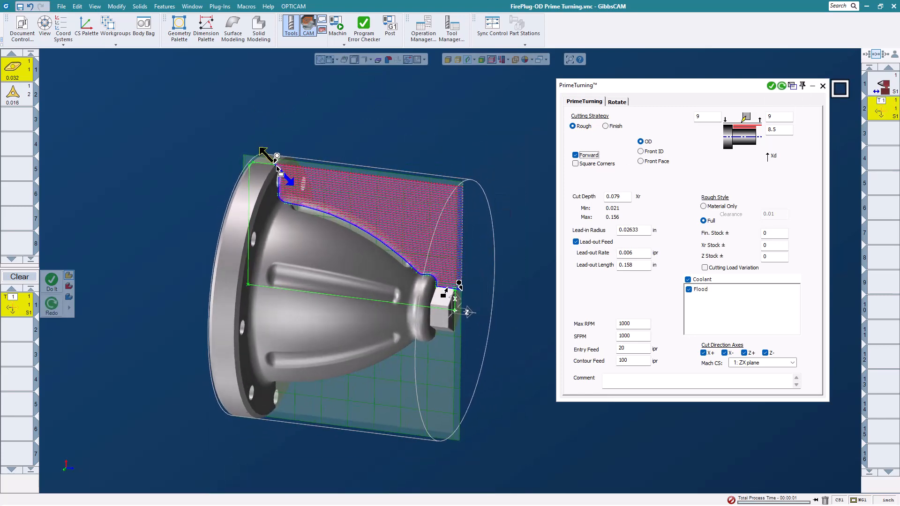
pyautogui.click(824, 86)
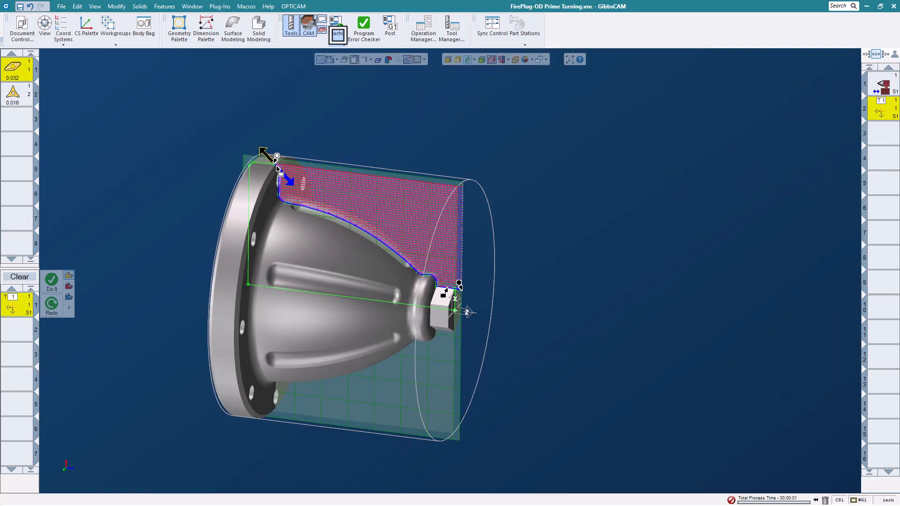
pyautogui.click(341, 22)
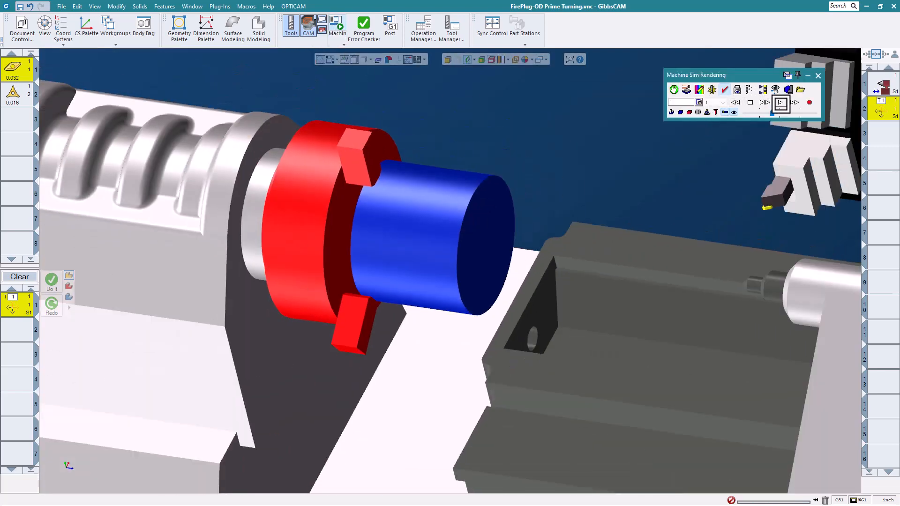
pyautogui.click(781, 103)
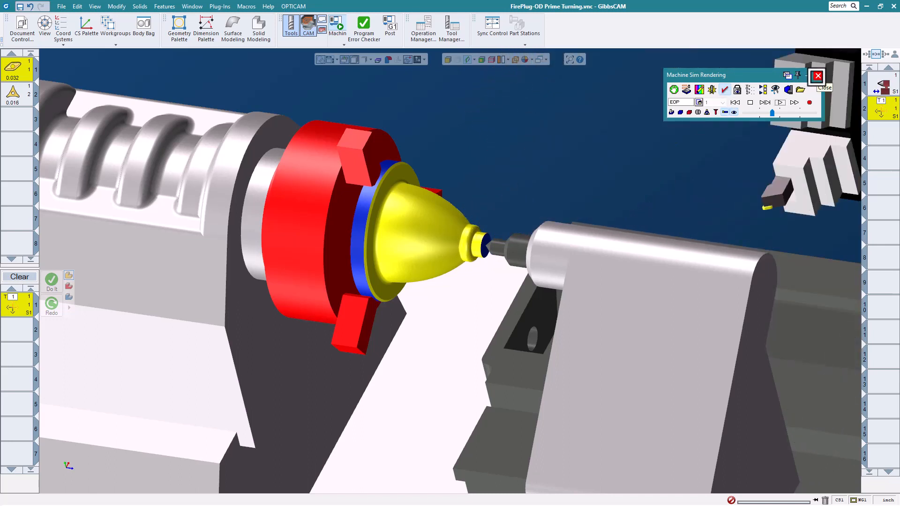
pyautogui.click(817, 76)
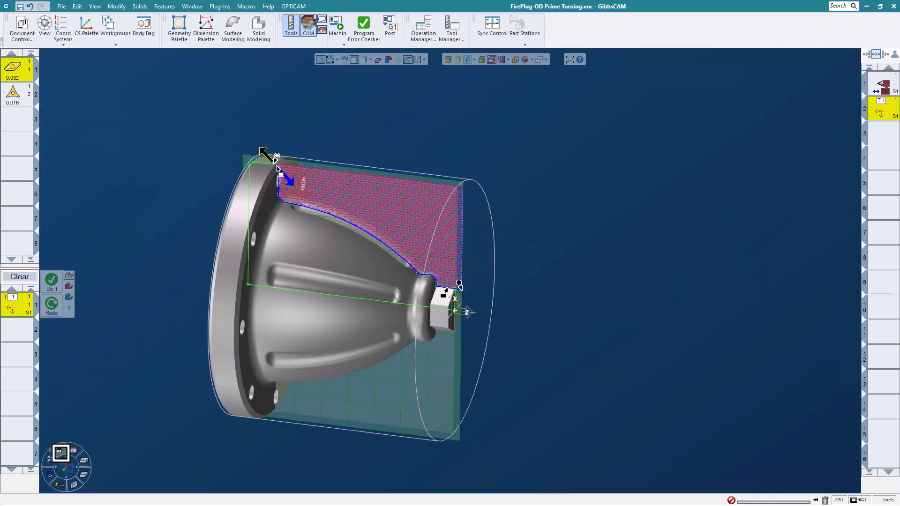
# Set up a PrimeTurning process with tool 2 in place of tool 1, using the Finish cutting strategy on the OD.
pyautogui.click(61, 452)
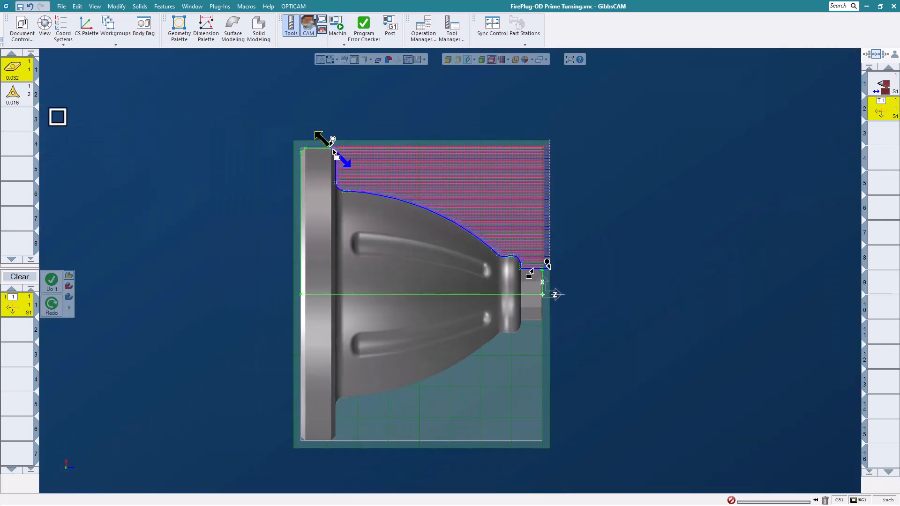
pyautogui.moveTo(16, 98); pyautogui.dragTo(18, 308)
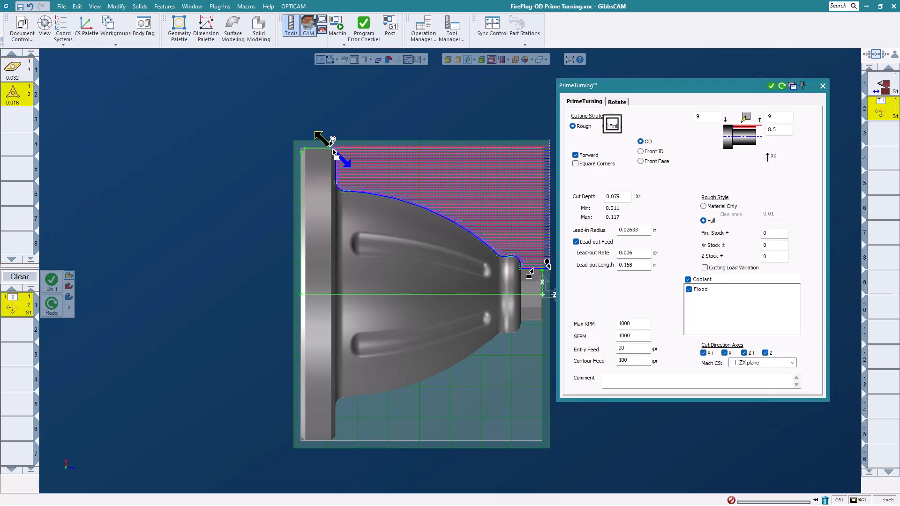
pyautogui.click(605, 126)
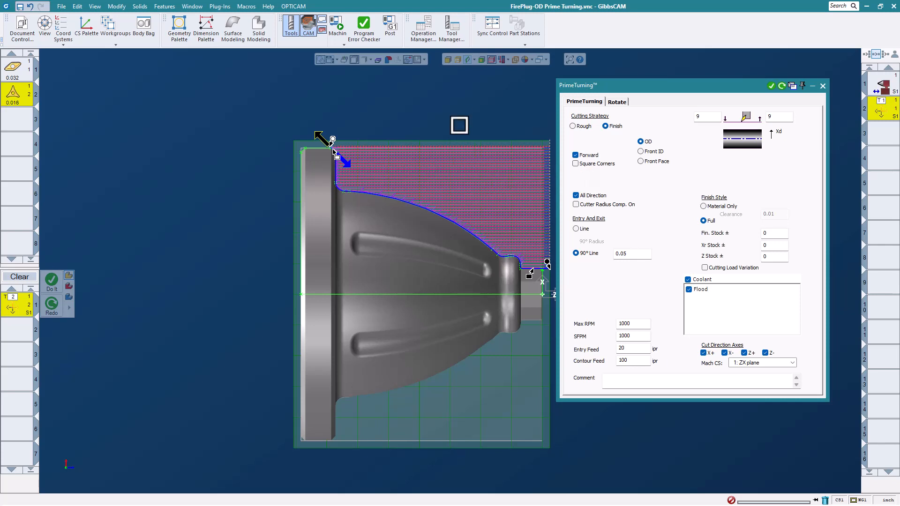
pyautogui.scroll(2, 548, 223)
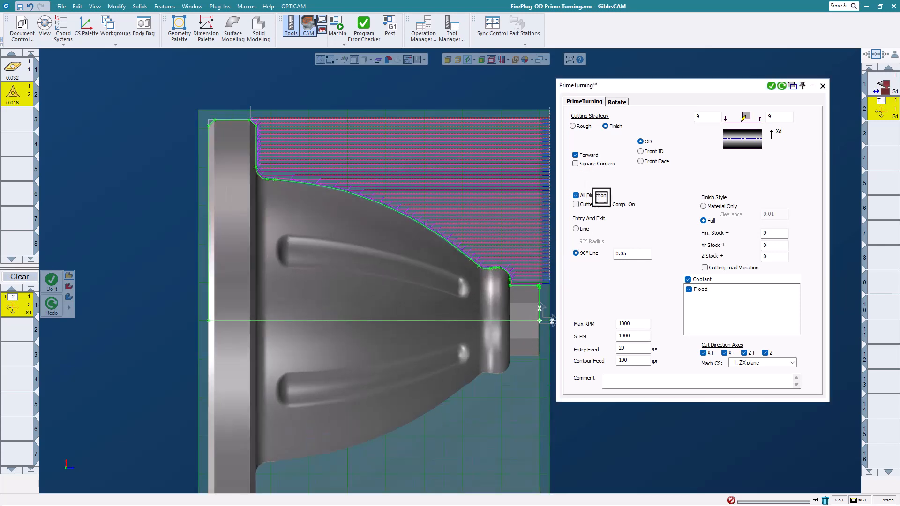
# Generate the OD finishing toolpath along the outer profile between the nose end and the flange's upper corner.
pyautogui.click(251, 130)
pyautogui.click(530, 285)
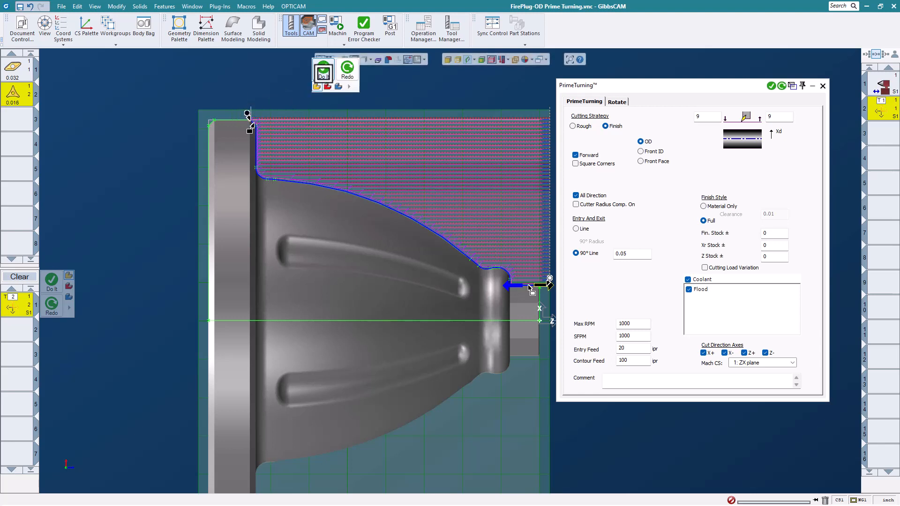
pyautogui.click(324, 71)
pyautogui.scroll(-2, 339, 204)
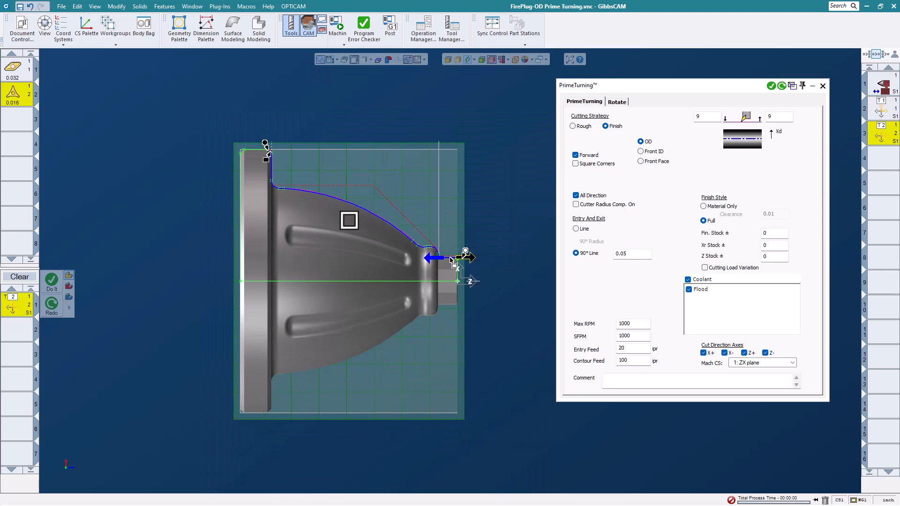
# Run the machine simulation of the FirePlug operations through to the end of the program.
pyautogui.moveTo(466, 227); pyautogui.dragTo(484, 221, button='middle')
pyautogui.click(342, 27)
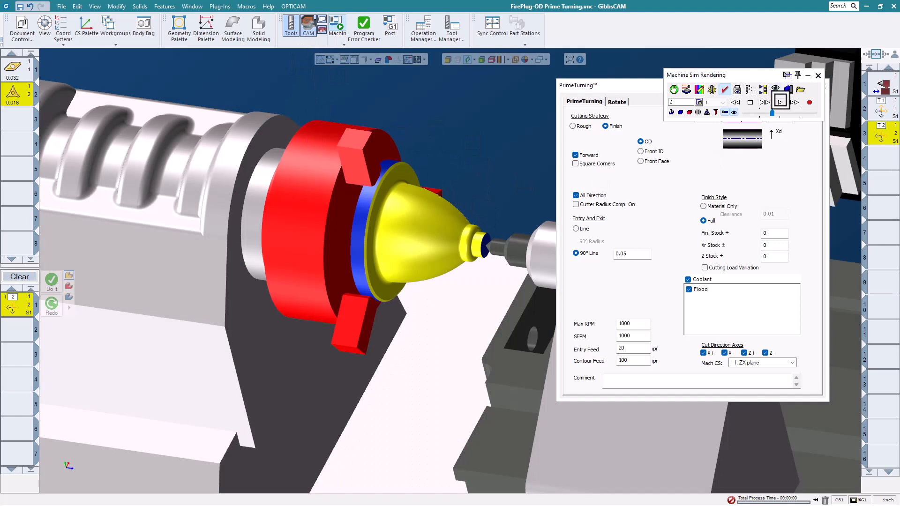
pyautogui.click(776, 102)
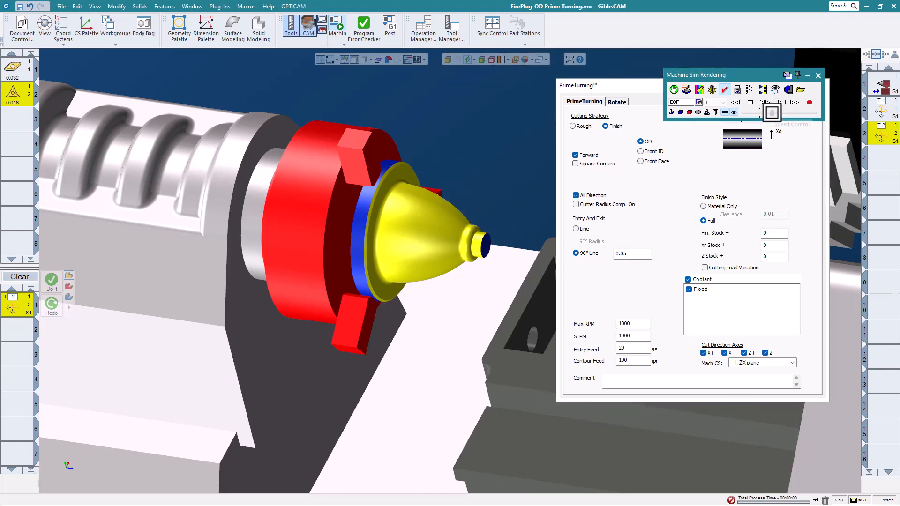
# Rewind the machine simulation, replay the roughing and finishing at a lower speed, and close the simulation.
pyautogui.moveTo(771, 112); pyautogui.dragTo(758, 113)
pyautogui.click(735, 103)
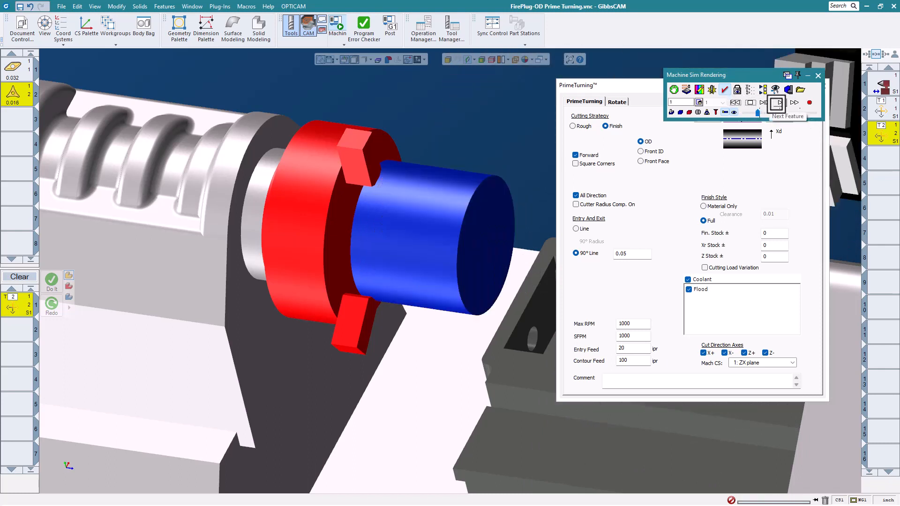
pyautogui.click(782, 105)
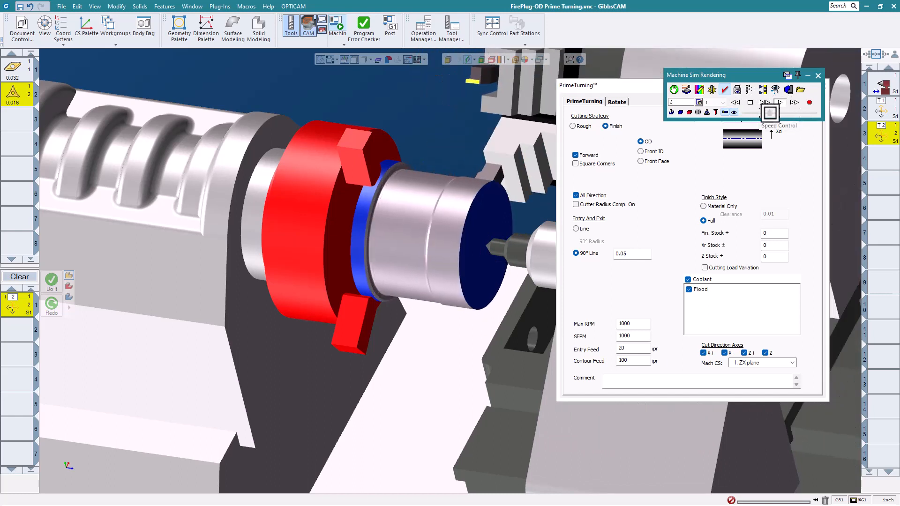
pyautogui.moveTo(773, 113)
pyautogui.mouseDown()
pyautogui.moveTo(791, 114)
pyautogui.moveTo(758, 113)
pyautogui.mouseUp()
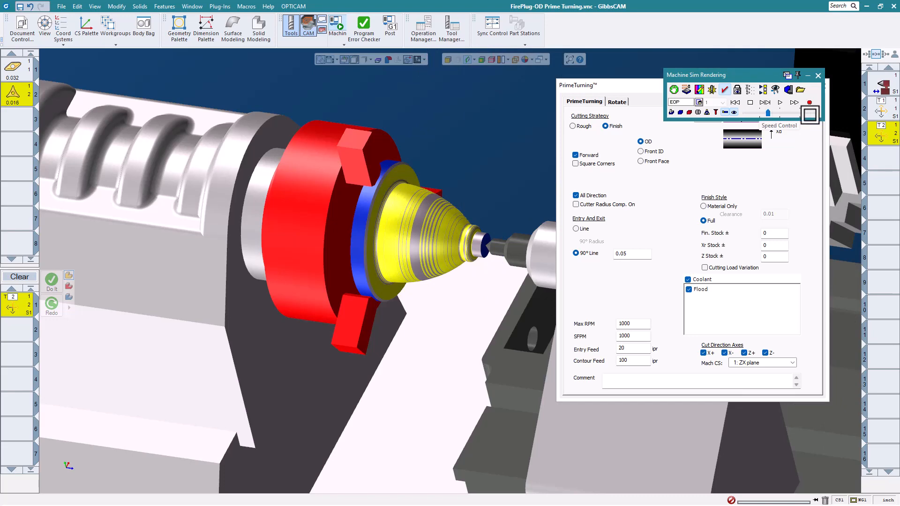
pyautogui.click(819, 76)
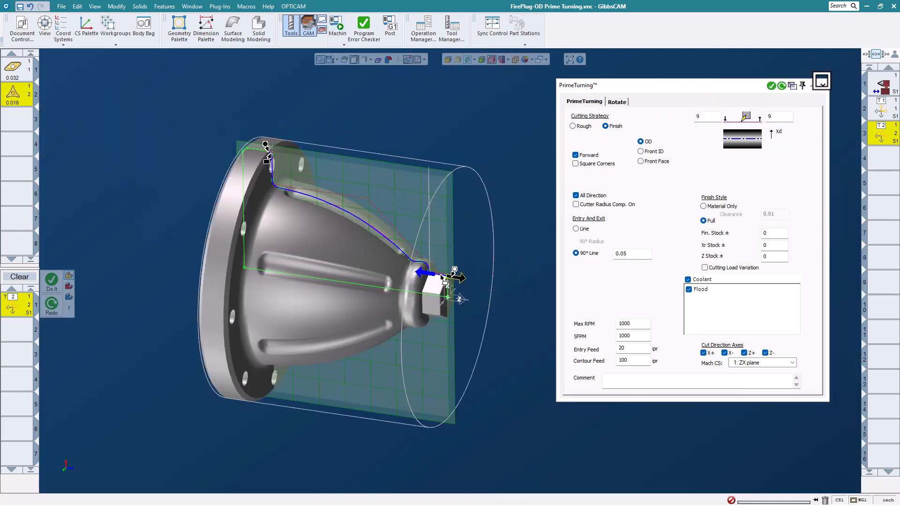
# Close the PrimeTurning settings and review the insert type and holder in tool 1's definition.
pyautogui.click(824, 85)
pyautogui.scroll(3, 277, 286)
pyautogui.scroll(-2, 571, 267)
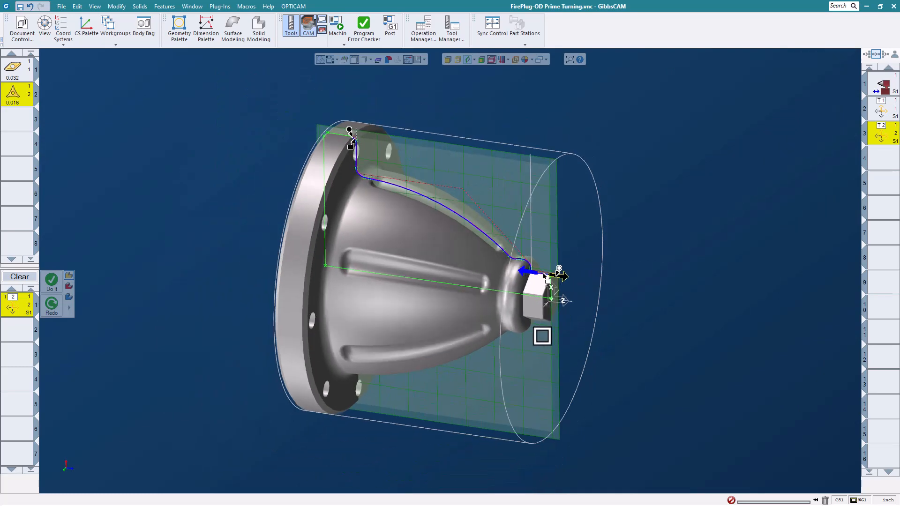
pyautogui.moveTo(542, 335); pyautogui.dragTo(443, 267, button='middle')
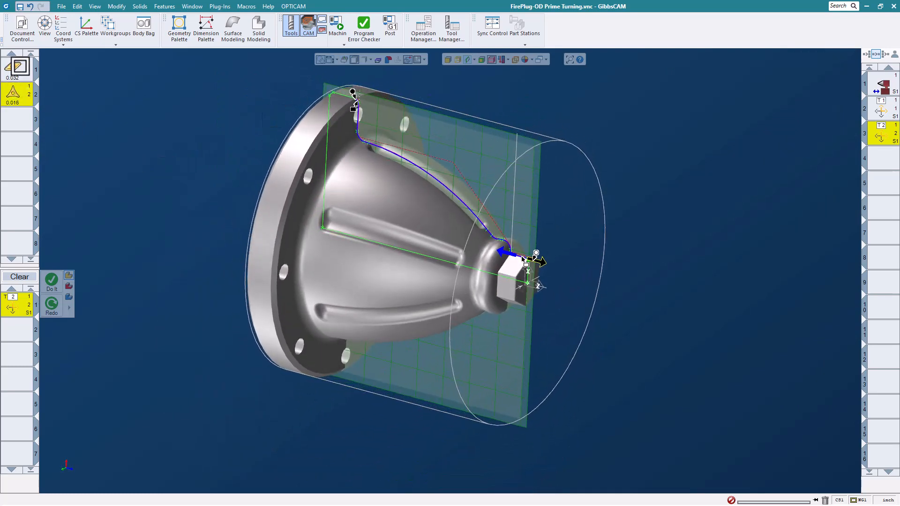
pyautogui.doubleClick(19, 72)
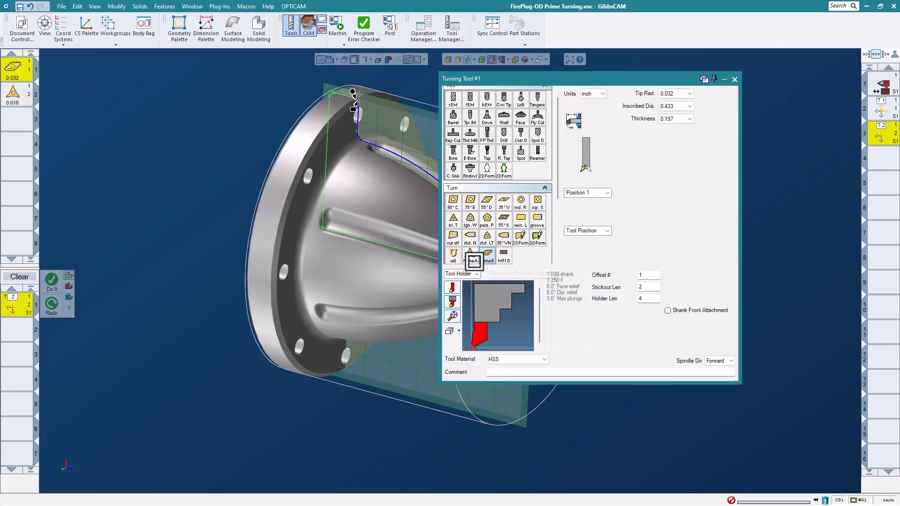
pyautogui.click(474, 261)
pyautogui.click(734, 79)
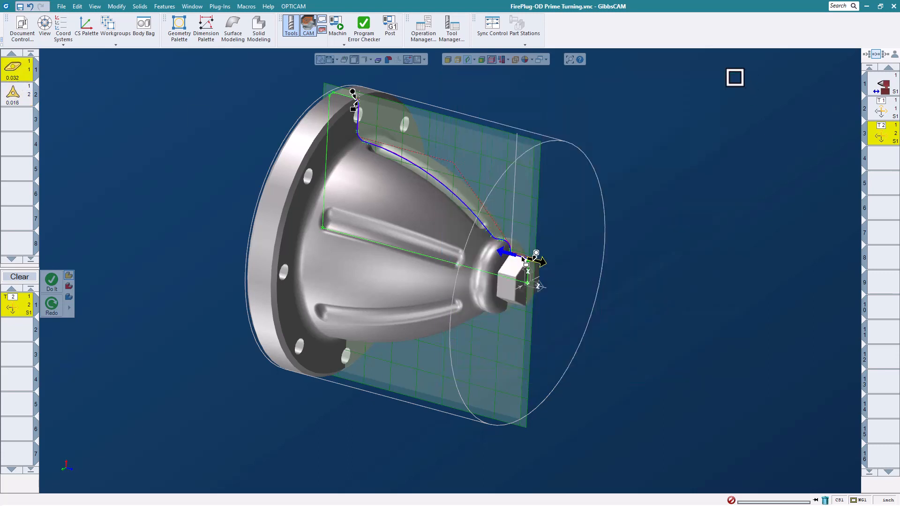
# Look over the process types offered for changing the tool 2 process, leaving it as it is.
pyautogui.rightClick(9, 308)
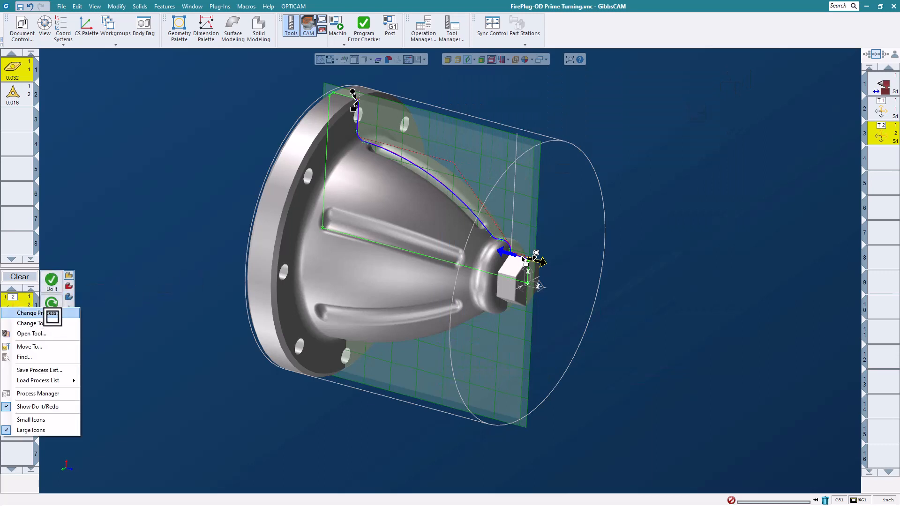
pyautogui.click(47, 312)
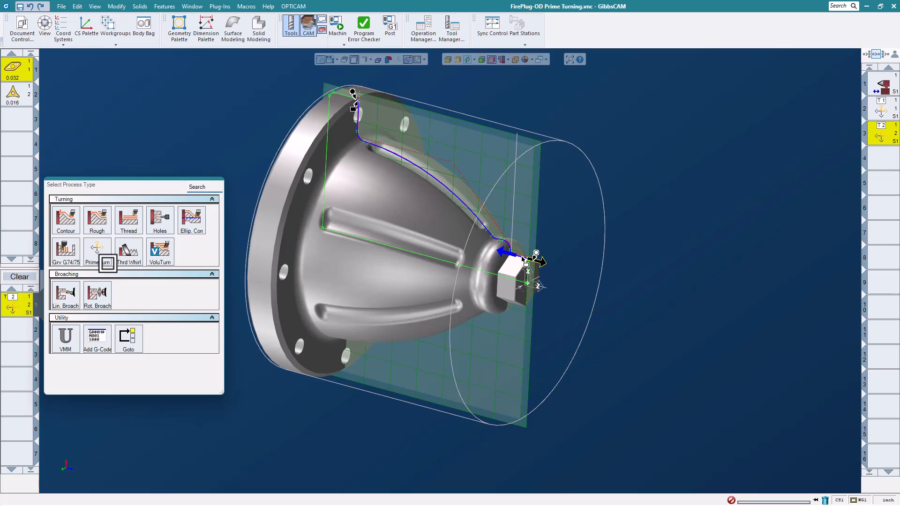
pyautogui.click(171, 142)
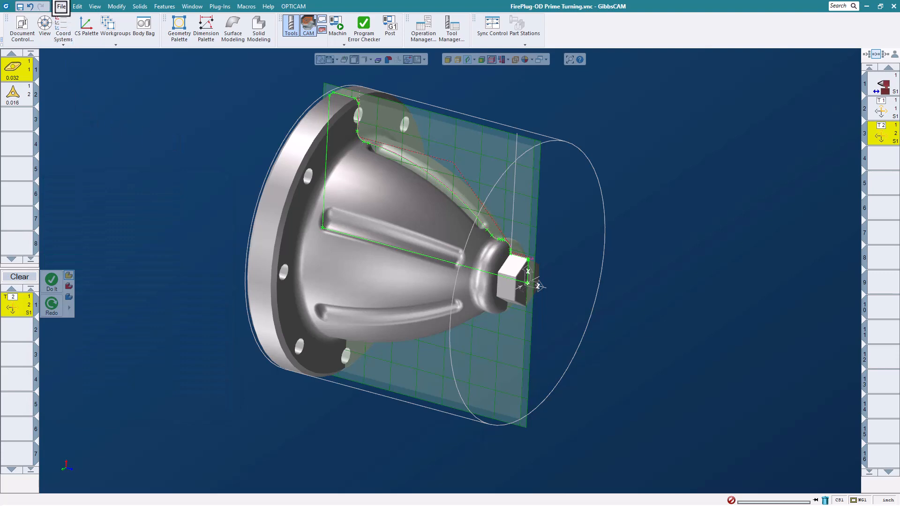
# Open the part file Hub - ID Prime Turning.vnc without saving the changes to the FirePlug part.
pyautogui.click(61, 8)
pyautogui.click(82, 62)
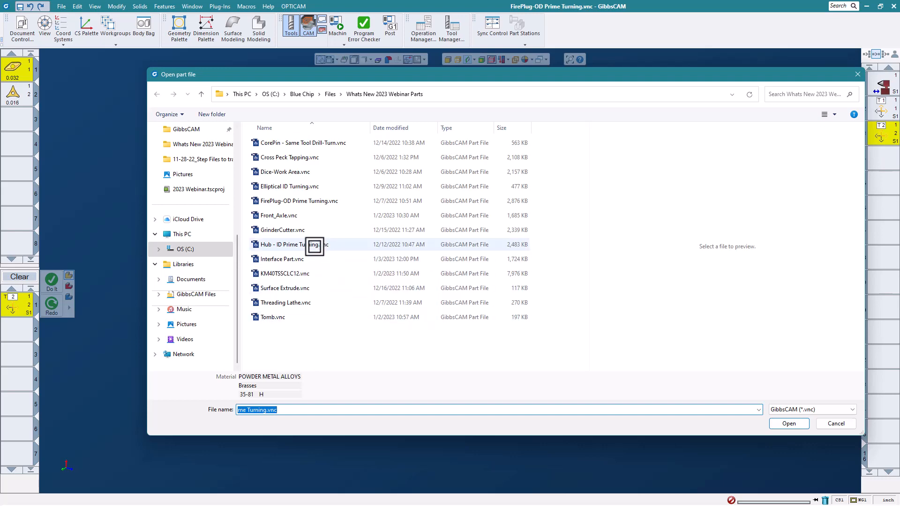
pyautogui.click(311, 244)
pyautogui.click(791, 423)
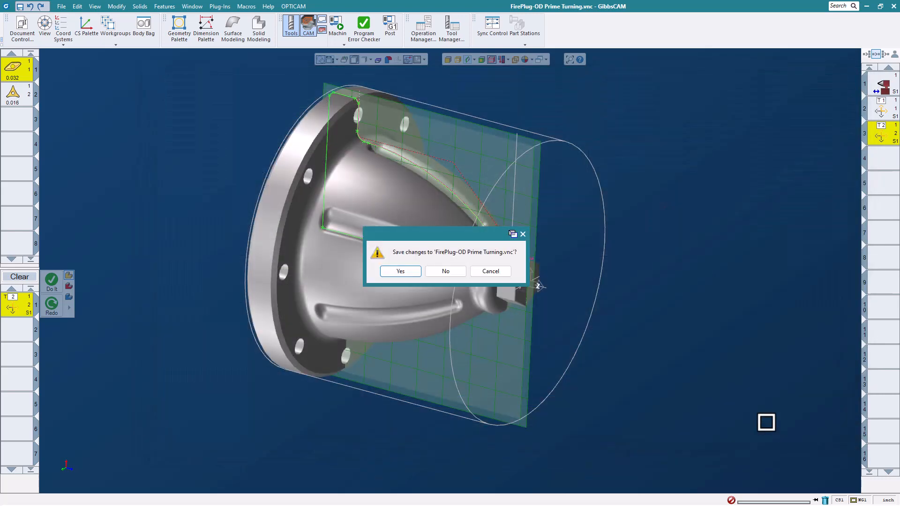
pyautogui.click(448, 276)
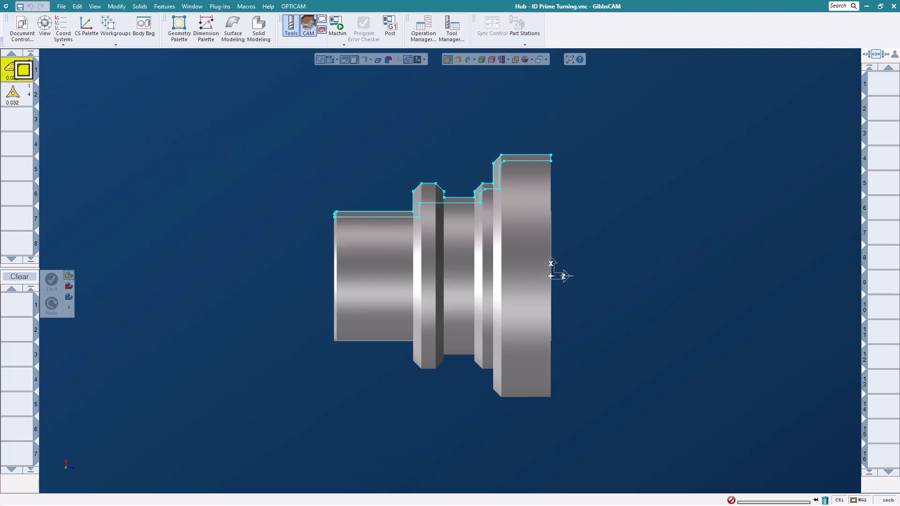
# Review the Type B insert and boring bar settings of tool 1 in the Hub part.
pyautogui.doubleClick(23, 69)
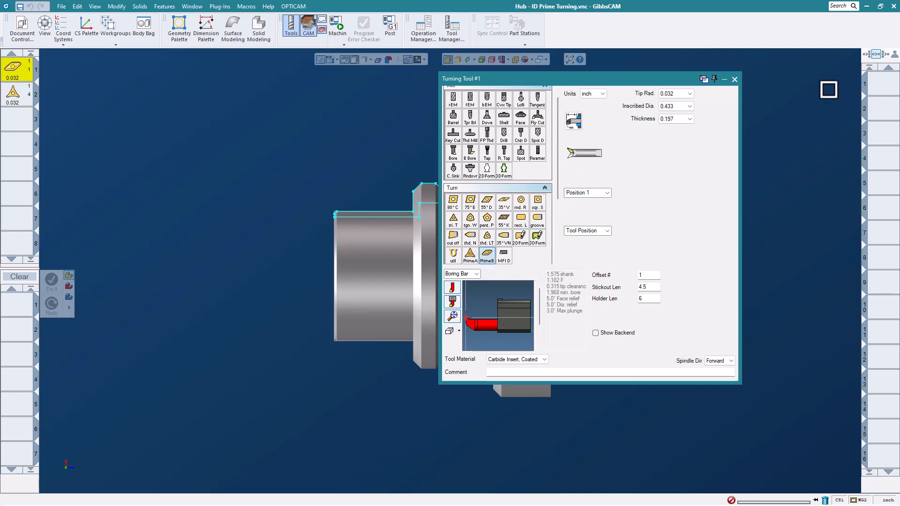
pyautogui.click(734, 86)
pyautogui.scroll(2, 658, 171)
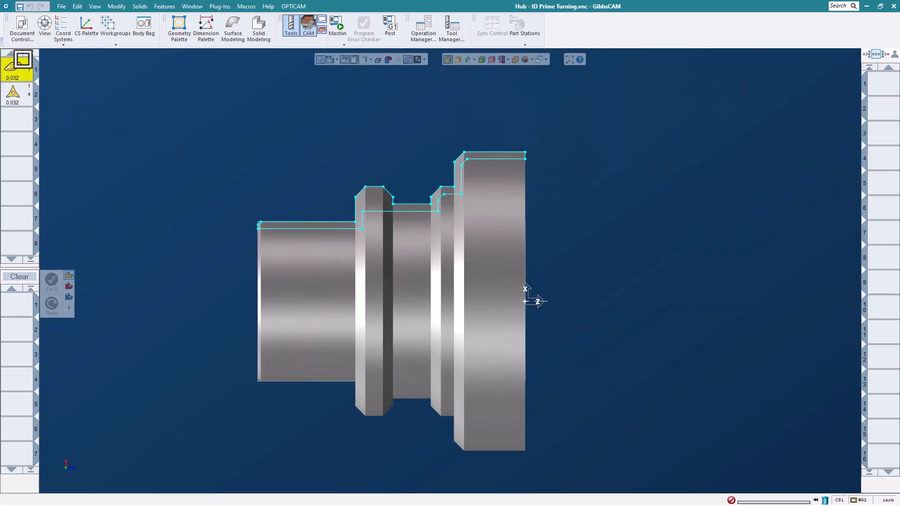
# Set up a PrimeTurning process with tool 1 using the Rough cutting strategy.
pyautogui.doubleClick(11, 305)
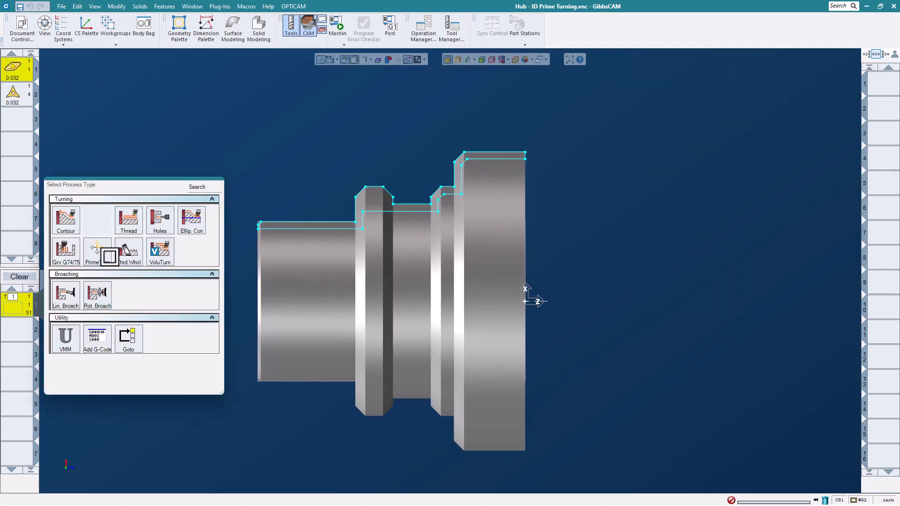
pyautogui.click(98, 249)
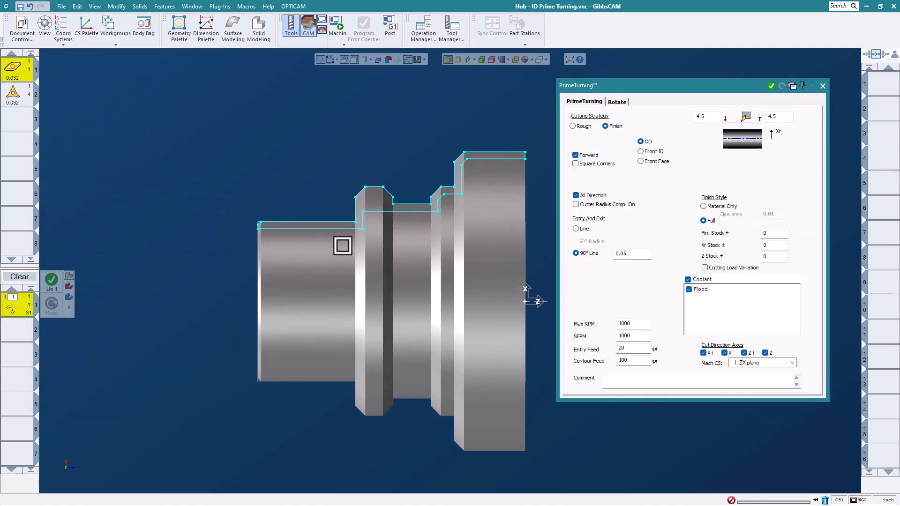
pyautogui.click(580, 130)
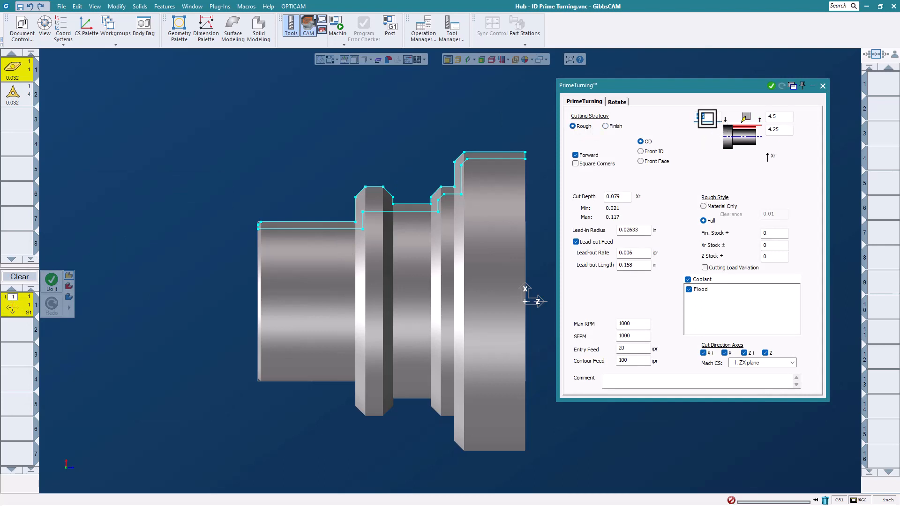
# Set the roughing process to Front ID with both clearance values at 1.25 and the stock value at 1.
pyautogui.write('1.25')
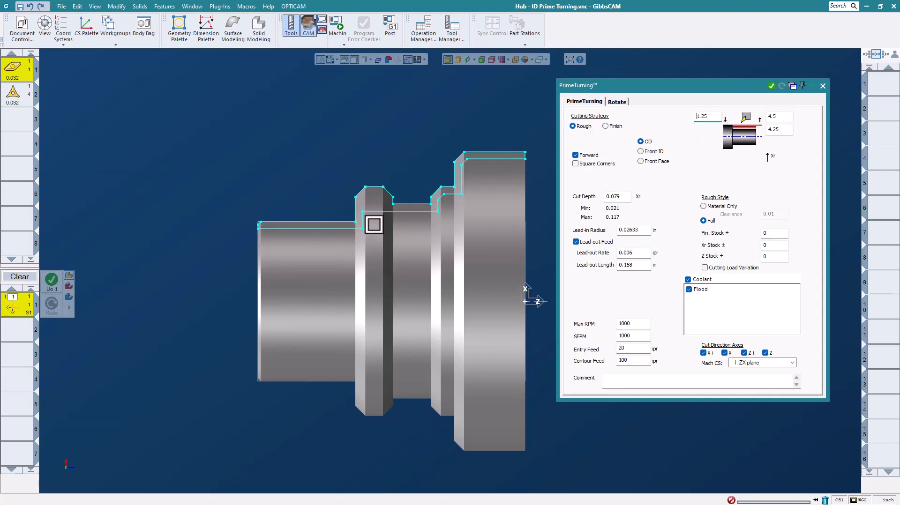
pyautogui.press('Tab')
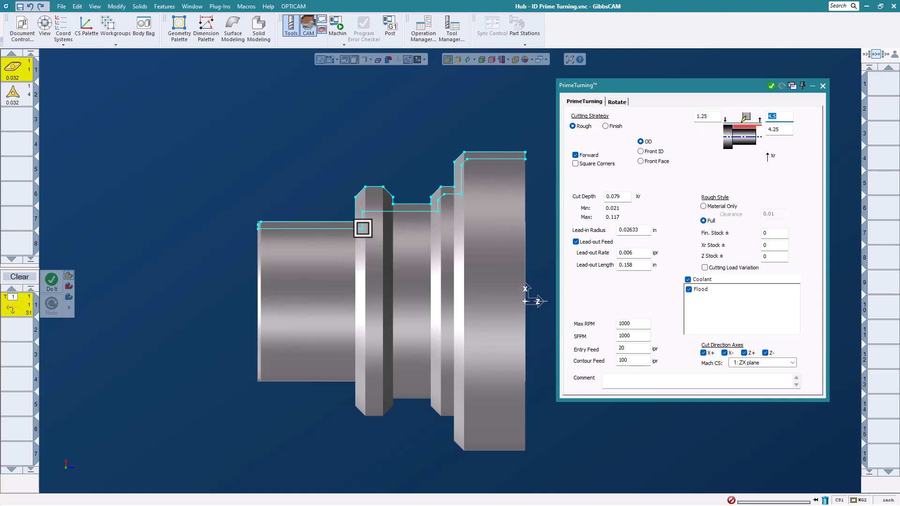
pyautogui.write('1.25')
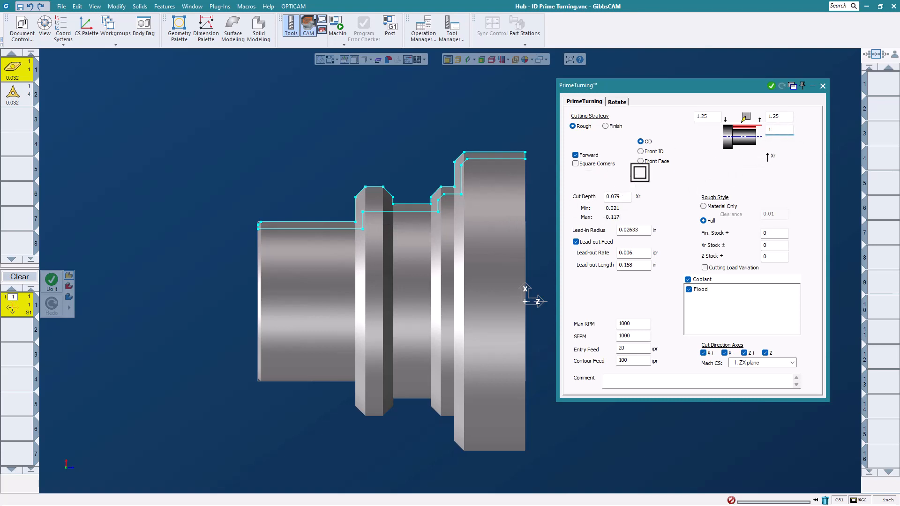
pyautogui.click(644, 151)
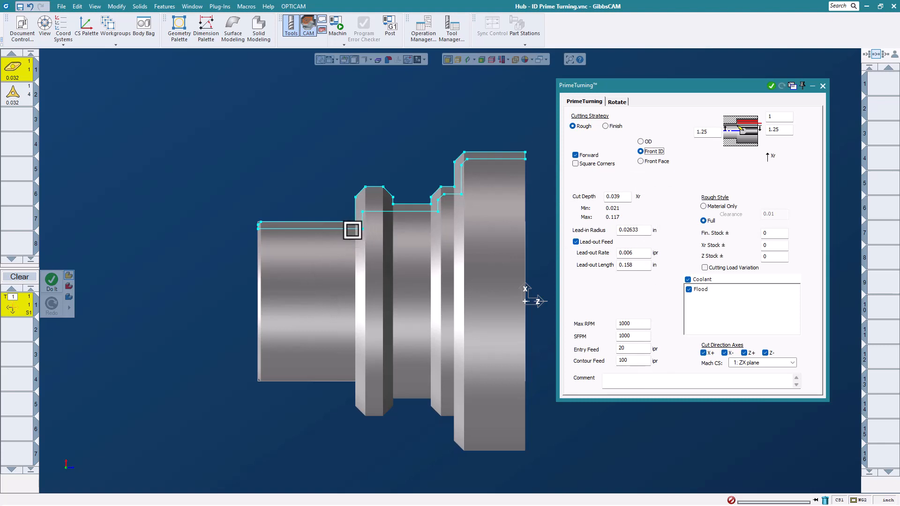
# Generate the Front ID roughing toolpath with a 0.039 cut depth along the inner profile, from the small bore's step to the large bore's front end.
pyautogui.click(352, 229)
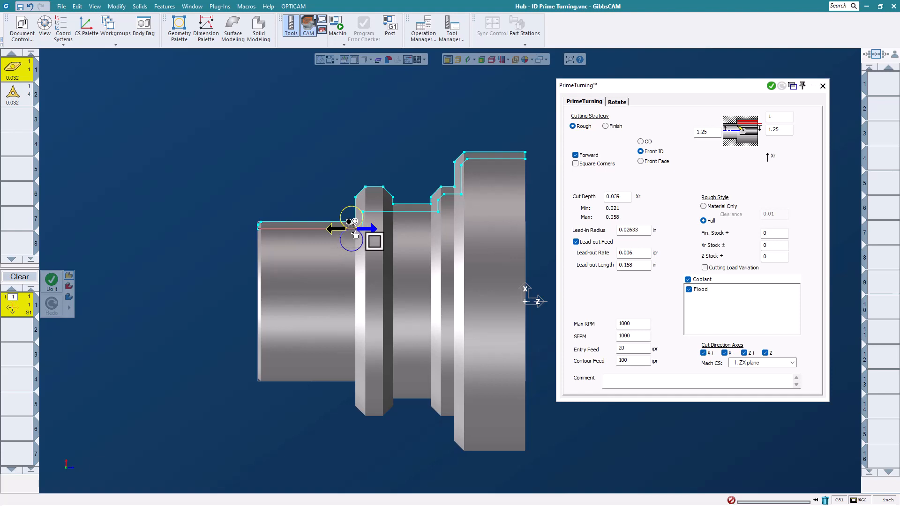
pyautogui.moveTo(512, 168); pyautogui.dragTo(512, 168)
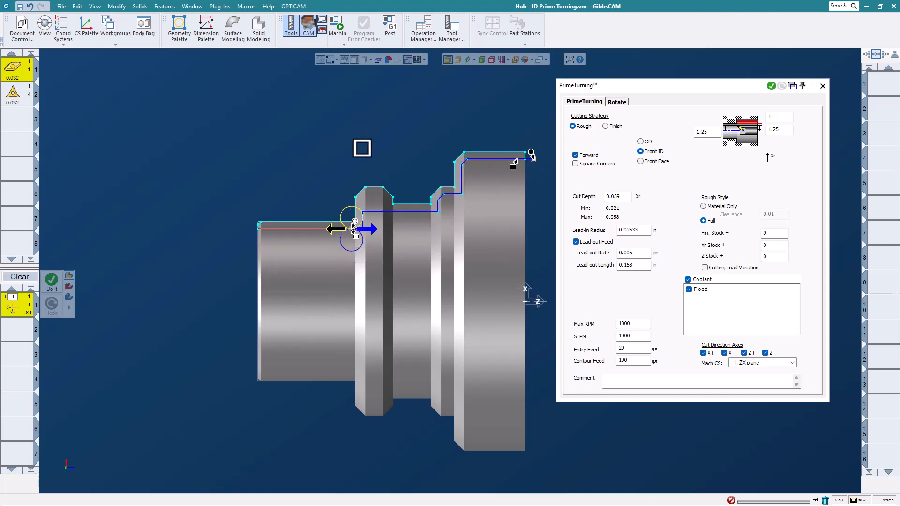
pyautogui.rightClick(321, 135)
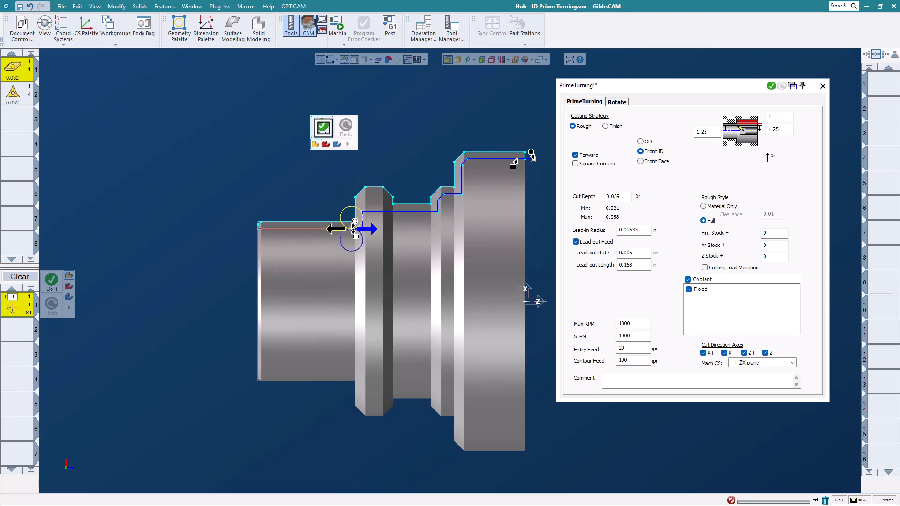
pyautogui.click(323, 128)
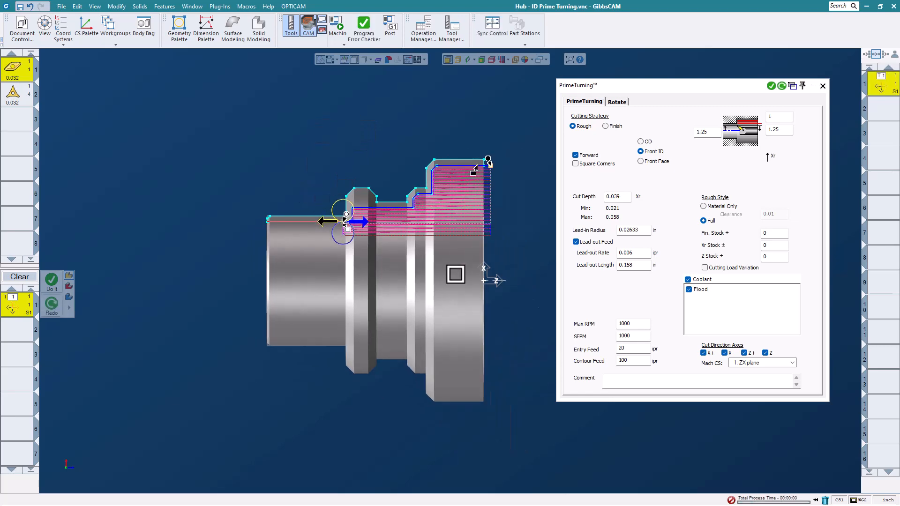
pyautogui.moveTo(456, 274); pyautogui.dragTo(285, 311, button='middle')
pyautogui.moveTo(416, 245); pyautogui.dragTo(426, 270, button='middle')
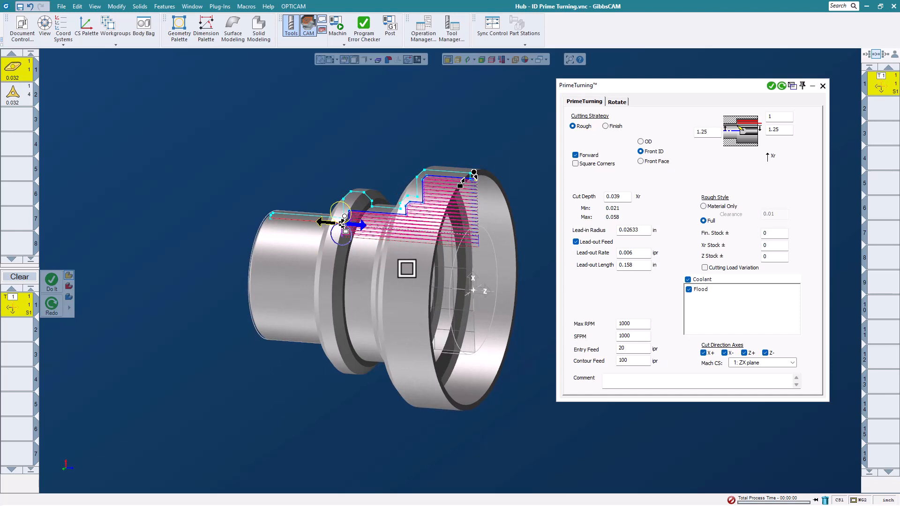
# Replace tool 1 with tool 2 in the Front ID PrimeTurning process and use the Finish cutting strategy.
pyautogui.moveTo(16, 97); pyautogui.dragTo(16, 306)
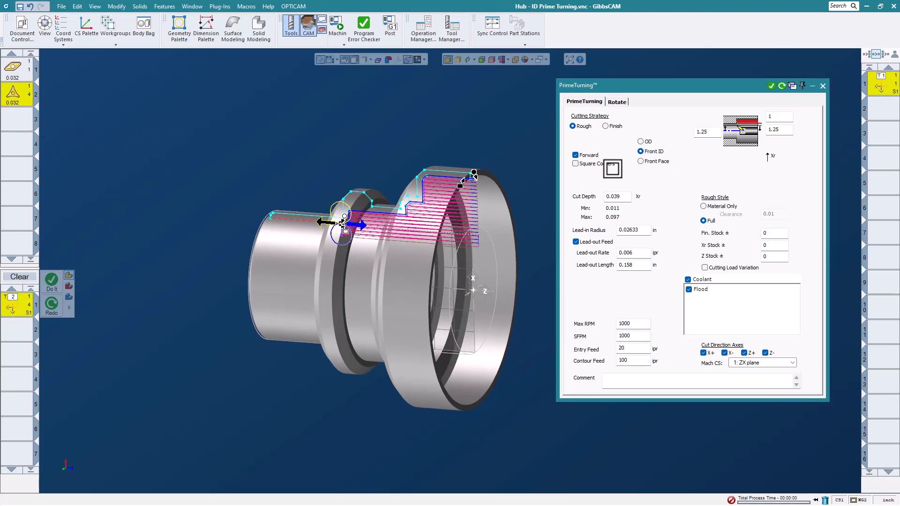
pyautogui.click(606, 125)
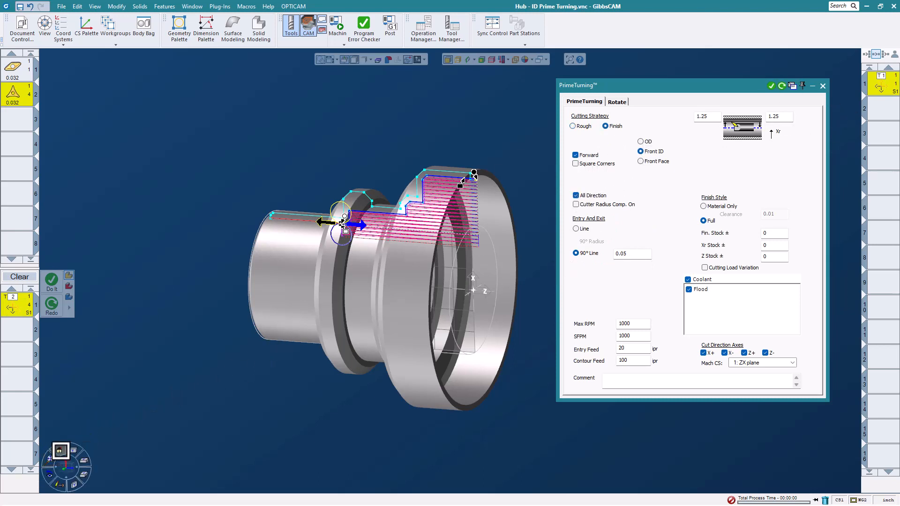
pyautogui.click(60, 451)
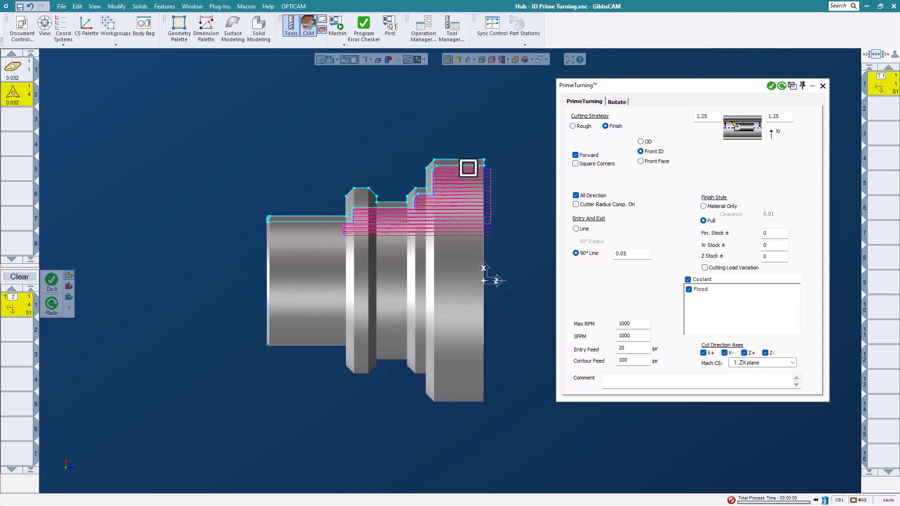
# Generate the Front ID finishing toolpath along the inner profile, from the small bore's step to the large bore's front end.
pyautogui.click(339, 231)
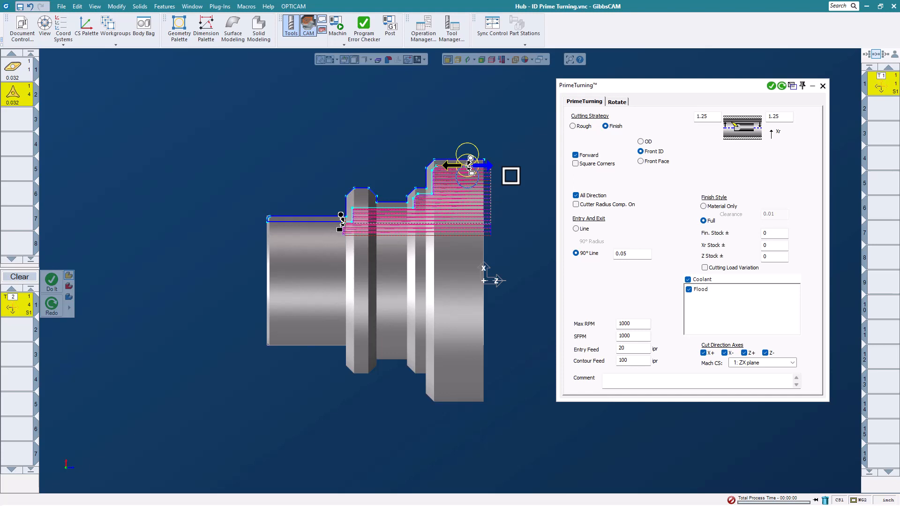
pyautogui.click(470, 160)
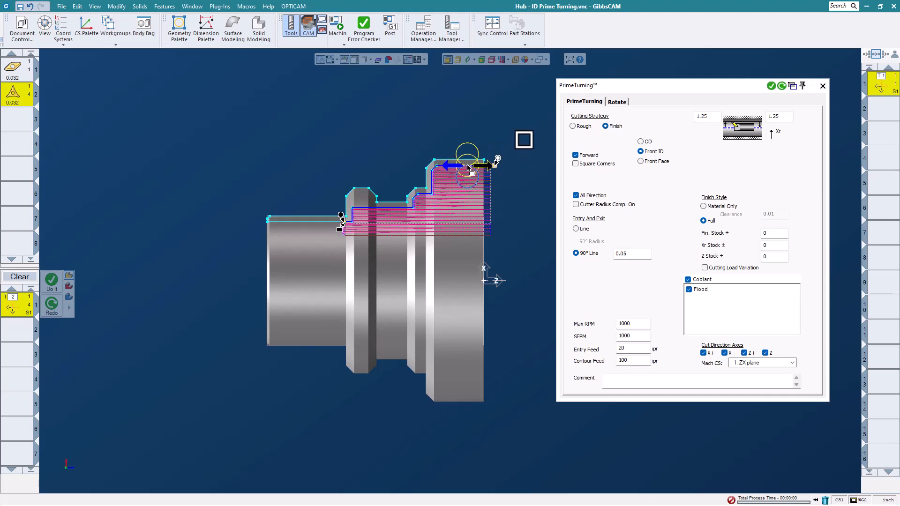
pyautogui.rightClick(538, 119)
pyautogui.click(538, 117)
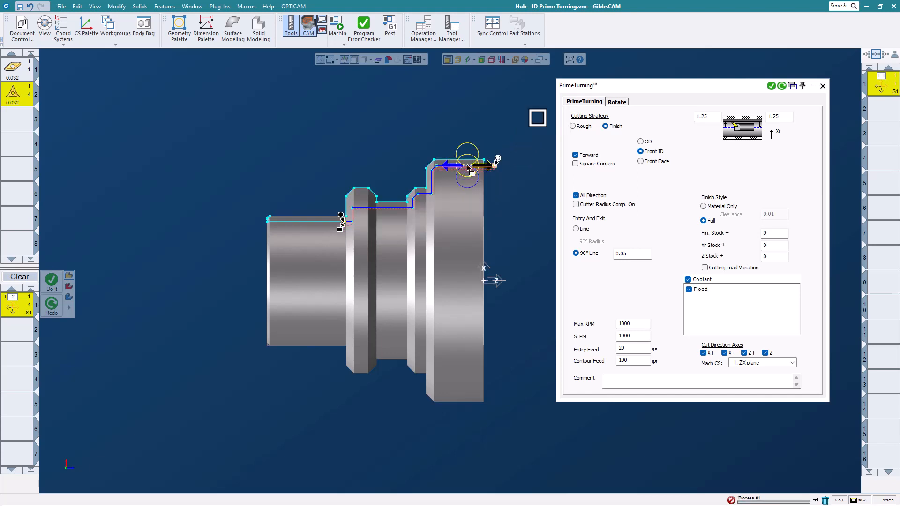
# Run the machine simulation of the Hub's Front ID roughing and finishing, adjusting the playback speed, and exit it after viewing the whole machine.
pyautogui.moveTo(396, 359); pyautogui.dragTo(342, 382, button='middle')
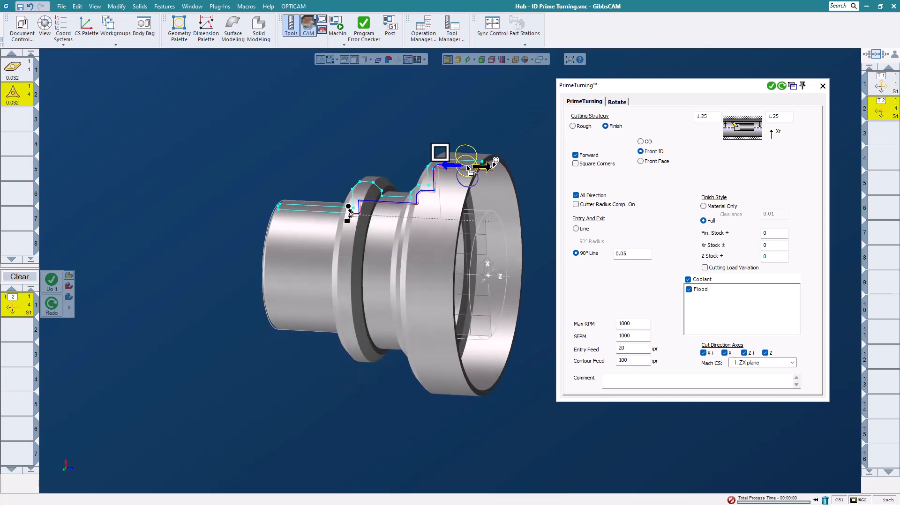
pyautogui.click(337, 22)
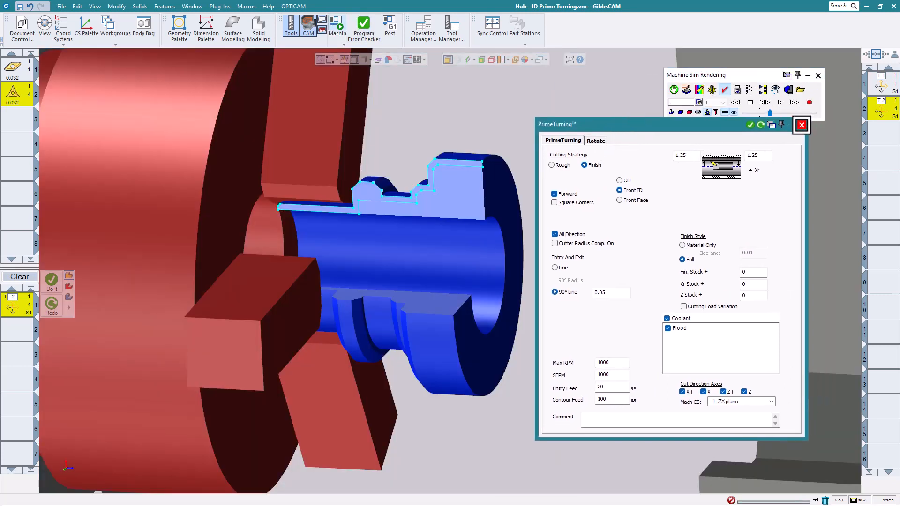
pyautogui.click(801, 125)
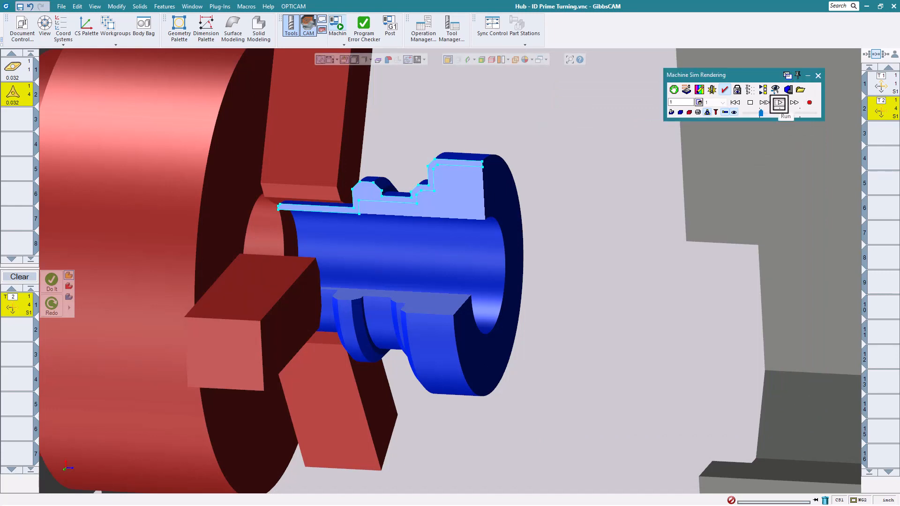
pyautogui.click(779, 103)
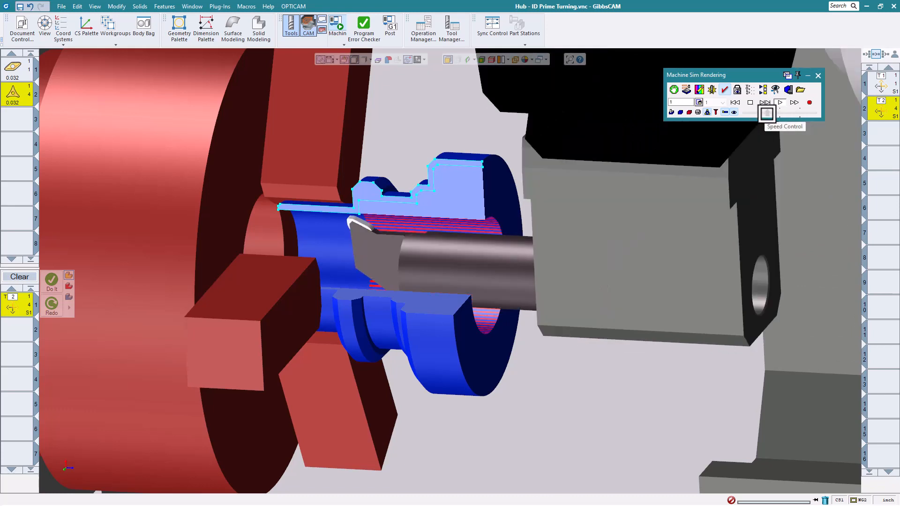
pyautogui.moveTo(766, 113); pyautogui.dragTo(772, 113)
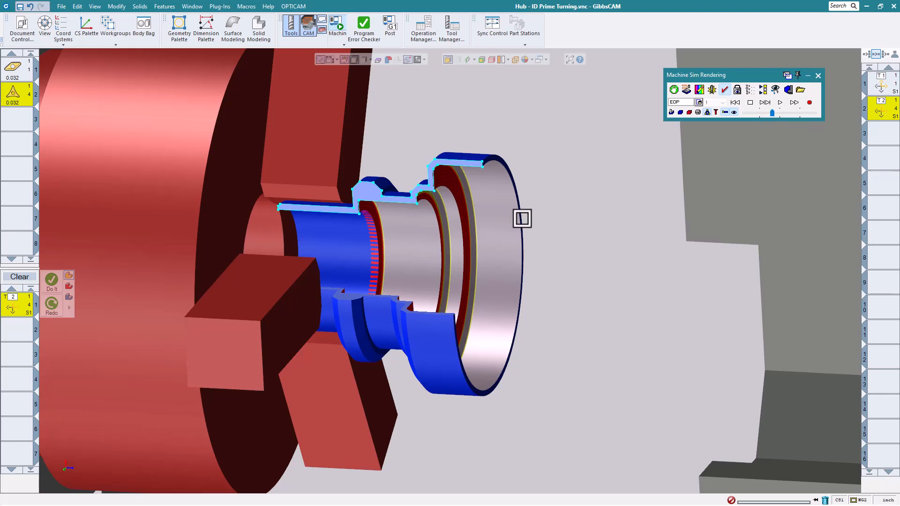
pyautogui.scroll(-5, 426, 169)
pyautogui.scroll(-6, 555, 203)
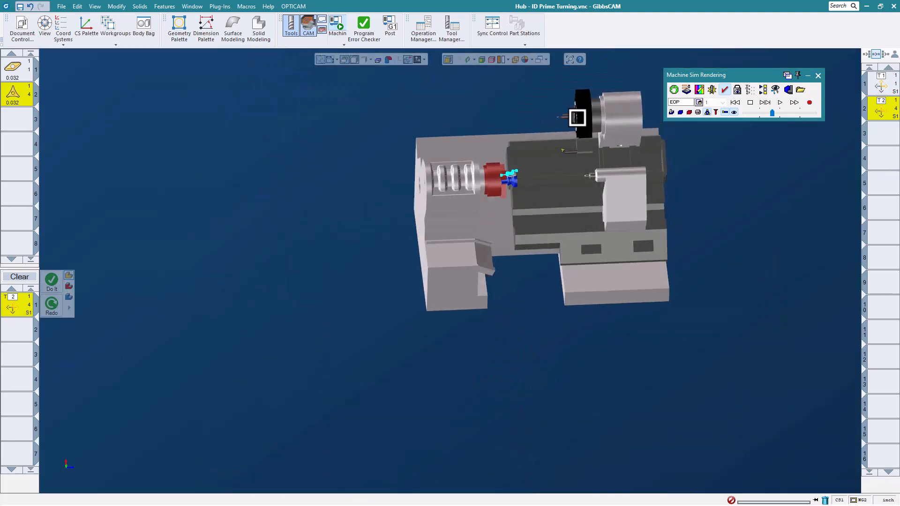
pyautogui.scroll(3, 601, 177)
pyautogui.click(817, 75)
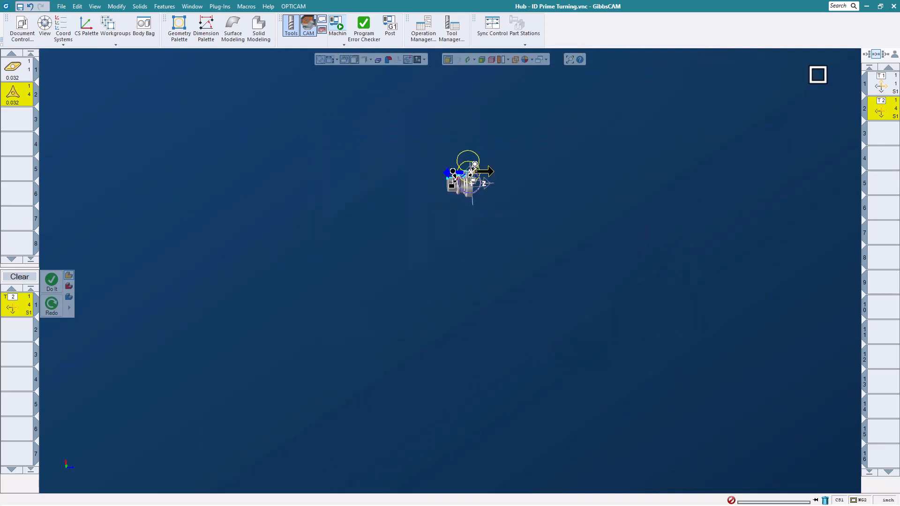
# Review tool 1's CoroTurn Prime definition, the process types available for turning, and the Hub's front bore.
pyautogui.click(11, 64)
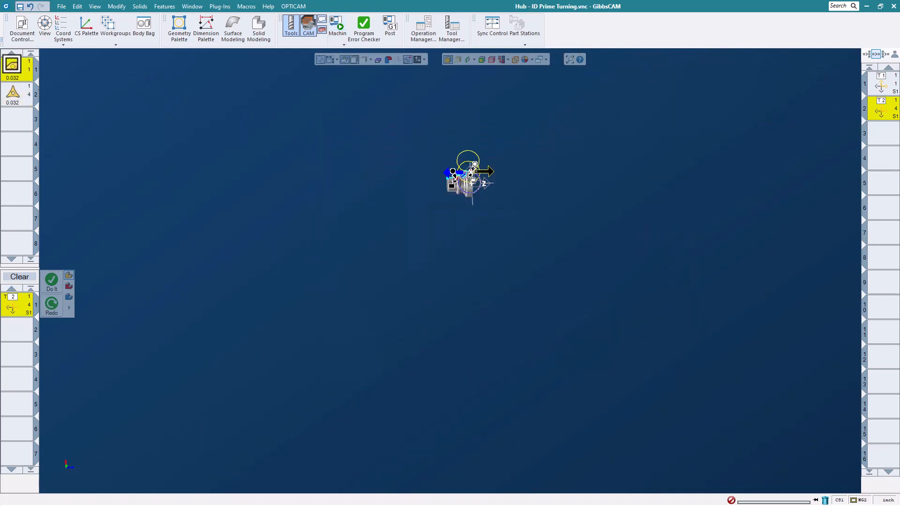
pyautogui.doubleClick(12, 64)
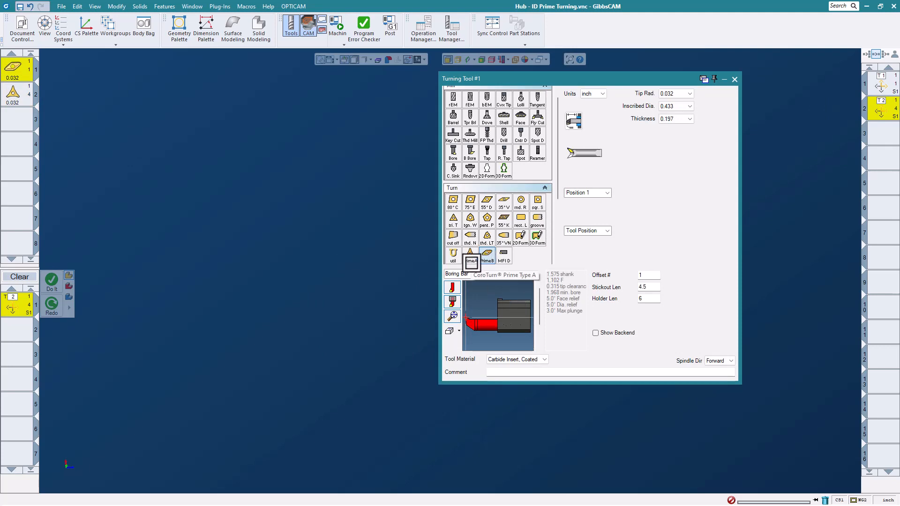
pyautogui.click(733, 79)
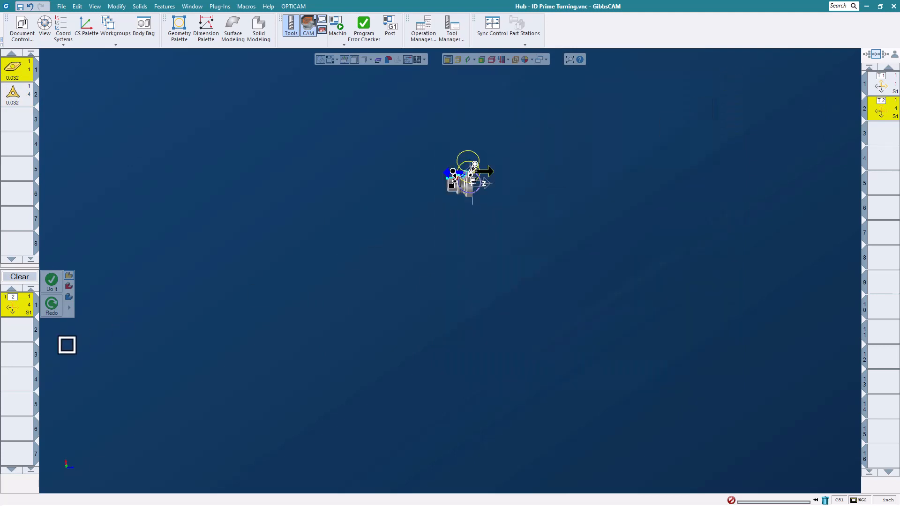
pyautogui.rightClick(24, 309)
pyautogui.click(36, 317)
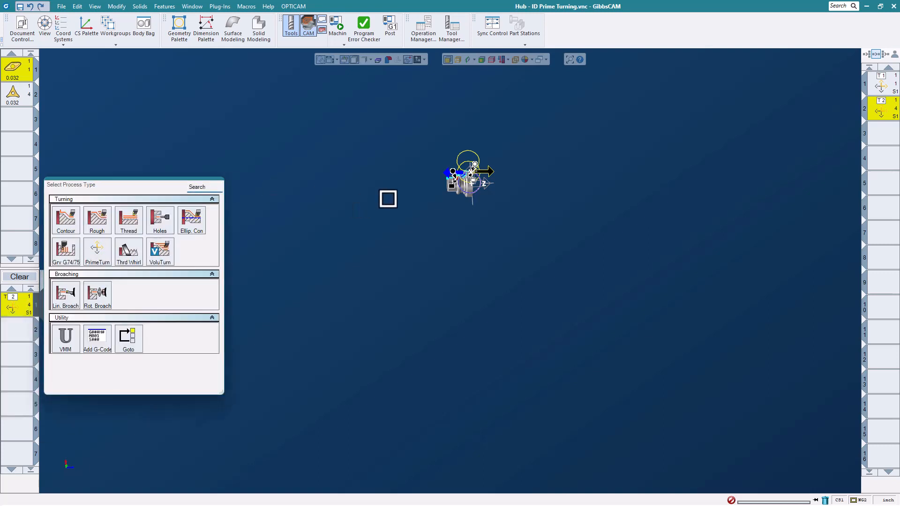
pyautogui.scroll(3, 472, 166)
pyautogui.click(297, 184)
pyautogui.scroll(5, 468, 195)
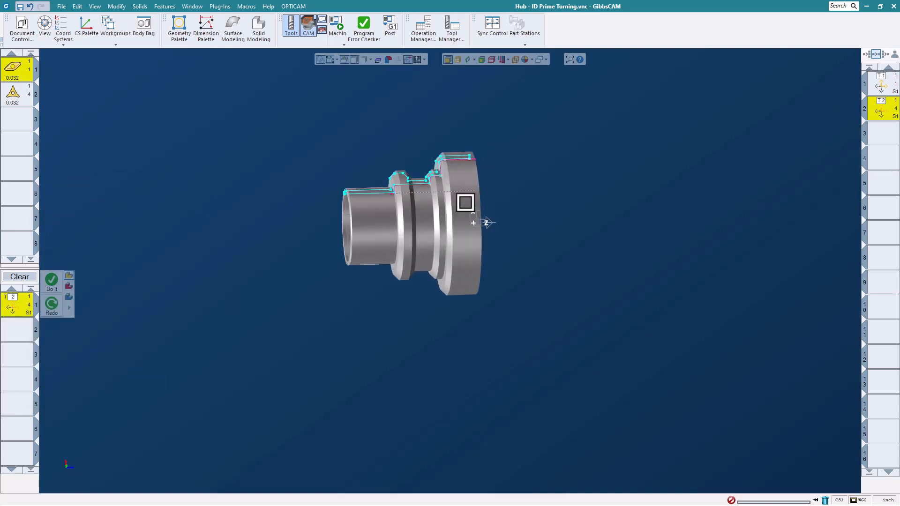
pyautogui.moveTo(466, 202); pyautogui.dragTo(409, 223, button='middle')
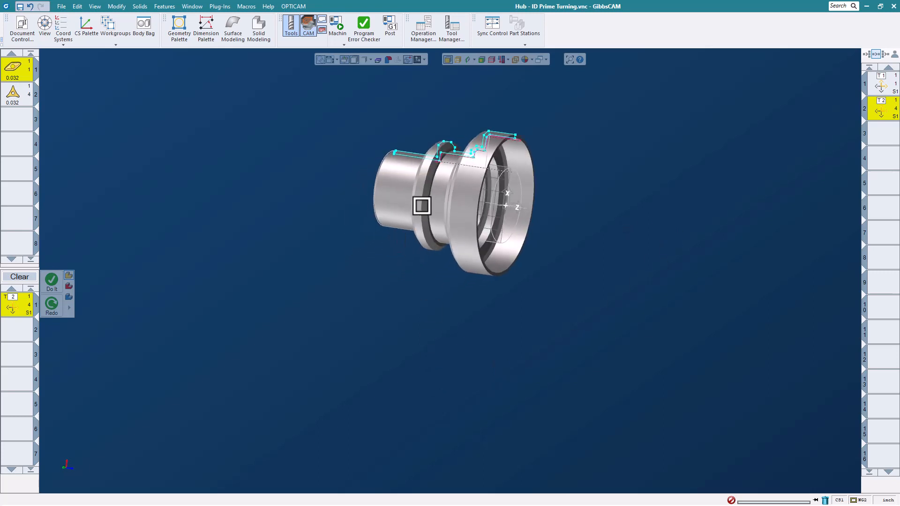
# Close the Hub part without saving its changes and open Threading Lathe.vnc from the Whats New 2023 Webinar Parts folder.
pyautogui.click(62, 7)
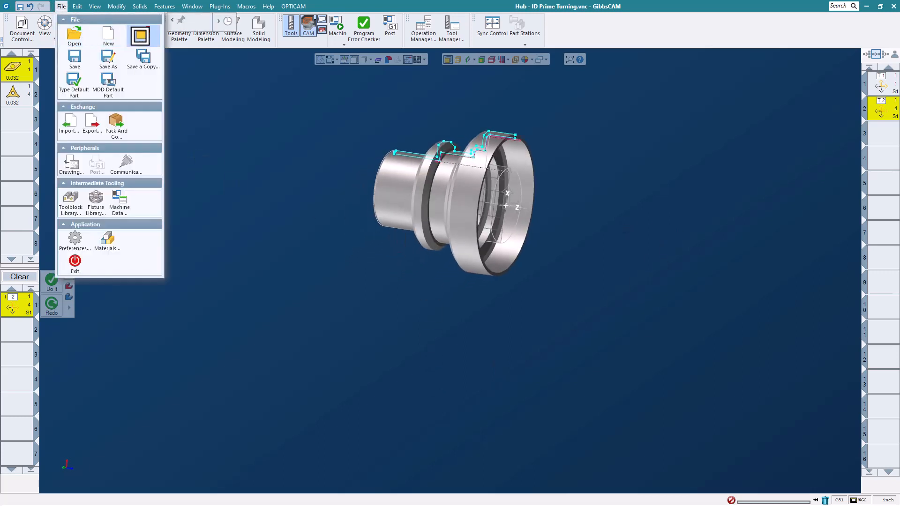
pyautogui.click(139, 36)
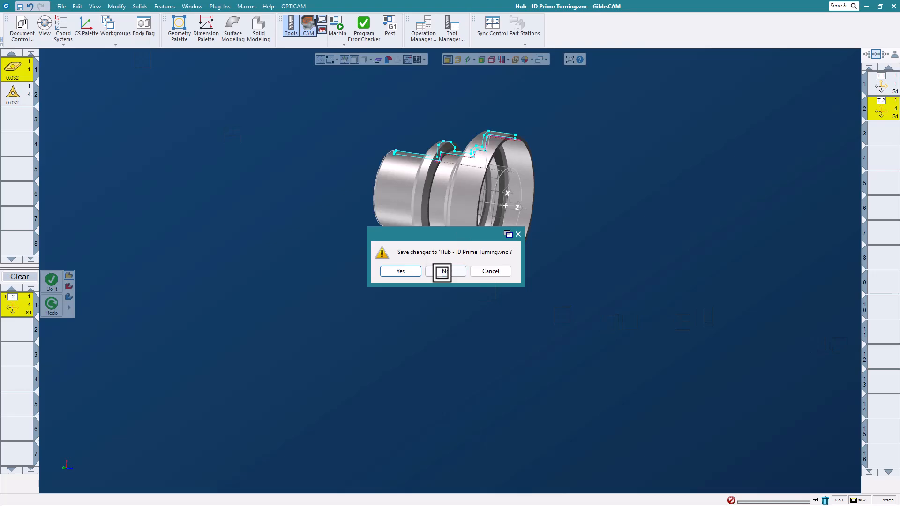
pyautogui.click(443, 271)
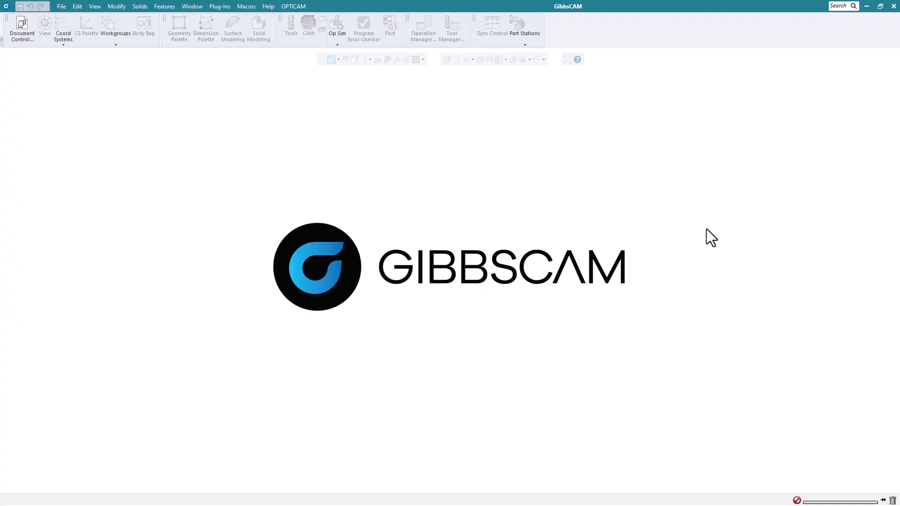
pyautogui.click(63, 12)
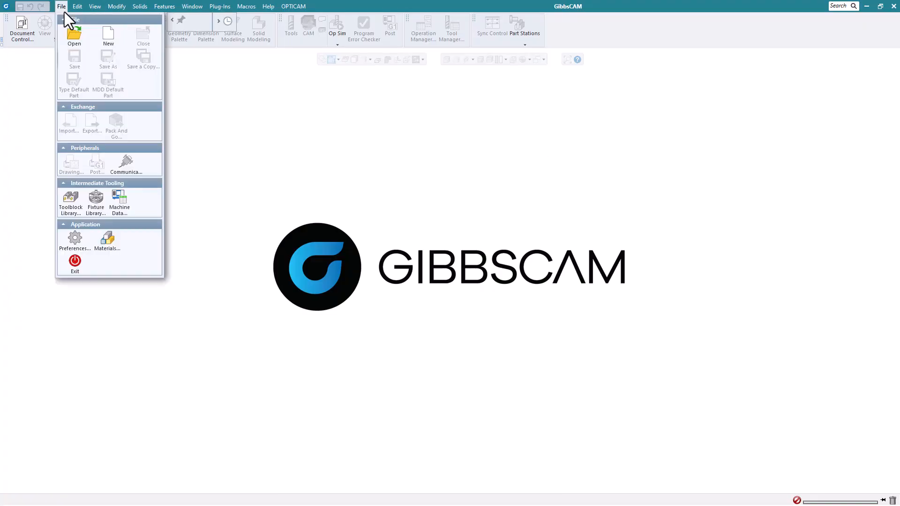
pyautogui.click(69, 35)
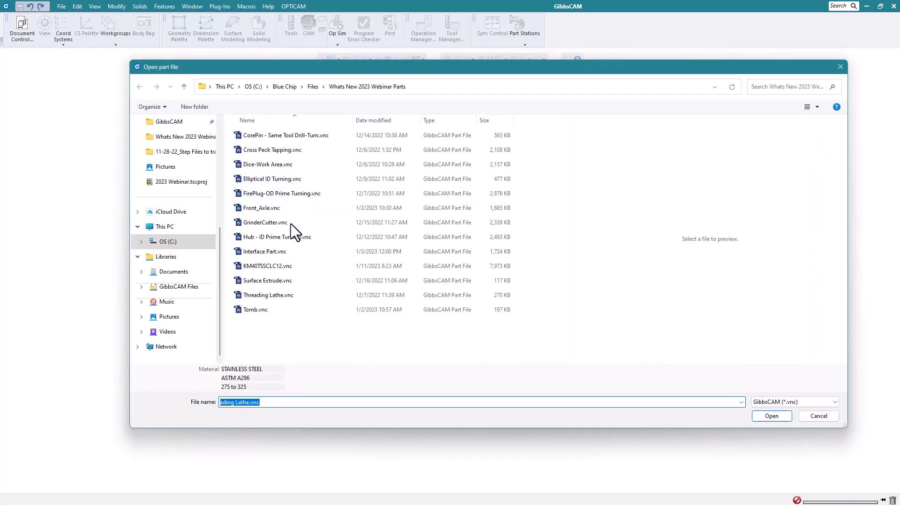
pyautogui.click(280, 295)
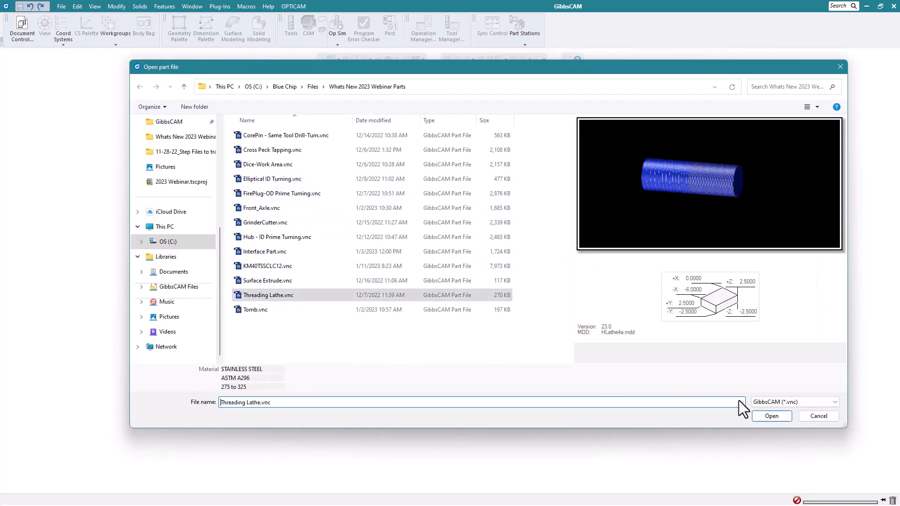
pyautogui.click(767, 417)
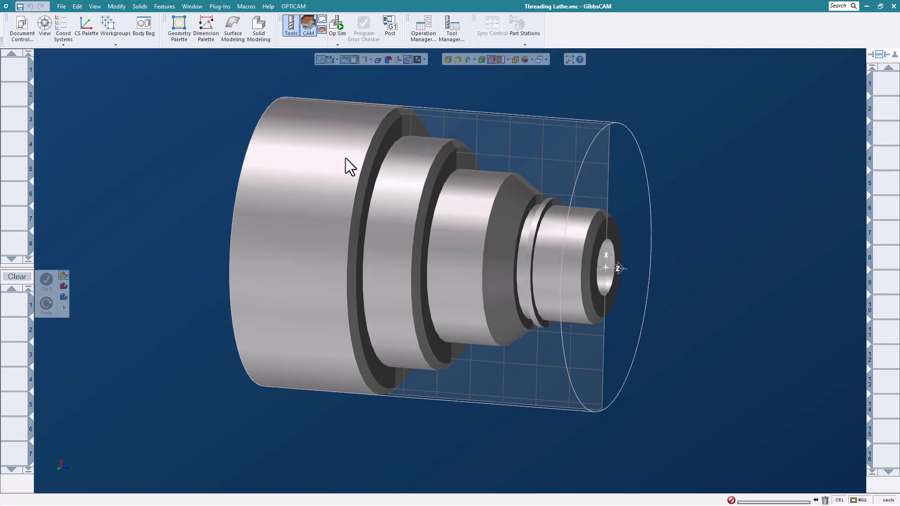
# Define turning tool 1 as a thd. N threading insert in UN style with the holder set to None.
pyautogui.doubleClick(14, 73)
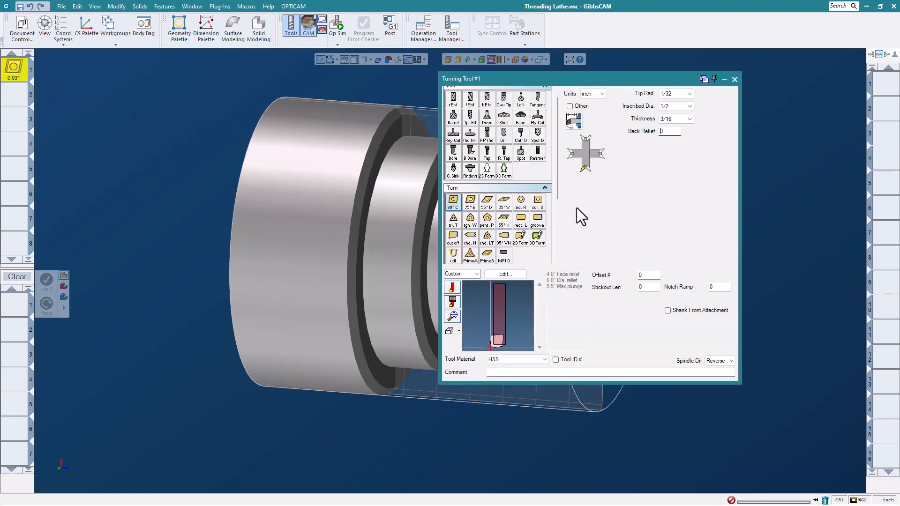
pyautogui.click(470, 236)
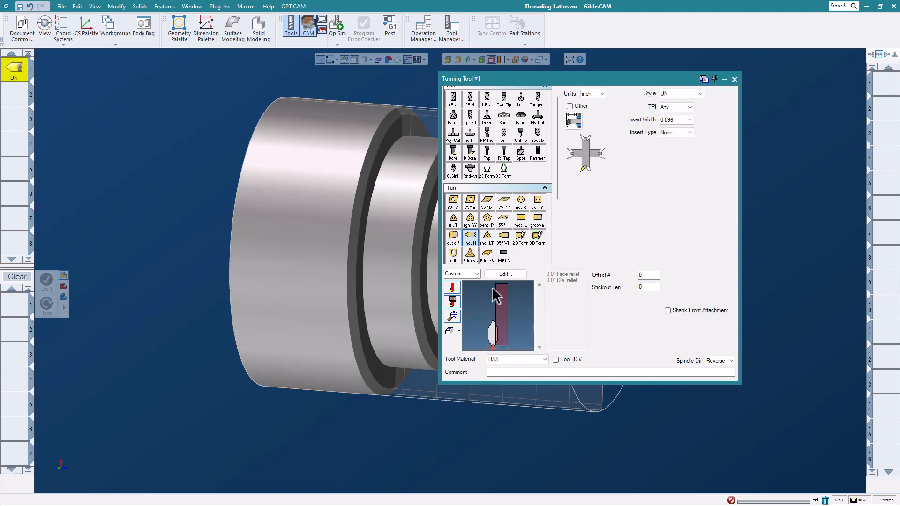
pyautogui.click(470, 273)
pyautogui.click(463, 283)
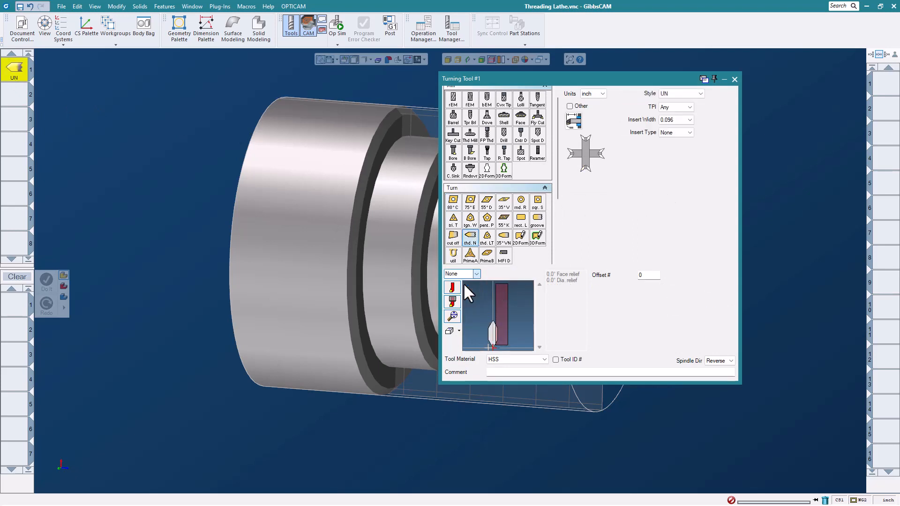
pyautogui.click(735, 80)
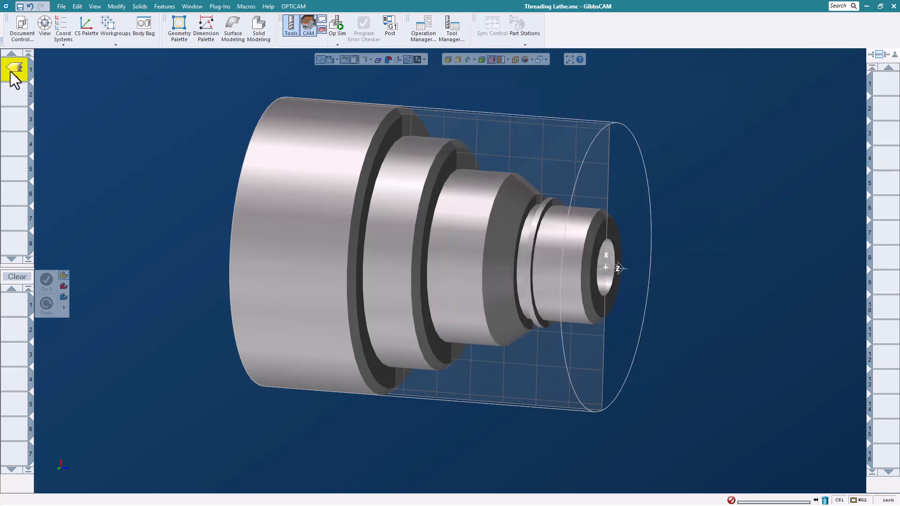
# Set up a Thread process with tool 1, using the Thread Root position and thread Z limits of -1 and 0.
pyautogui.moveTo(15, 80); pyautogui.dragTo(18, 311)
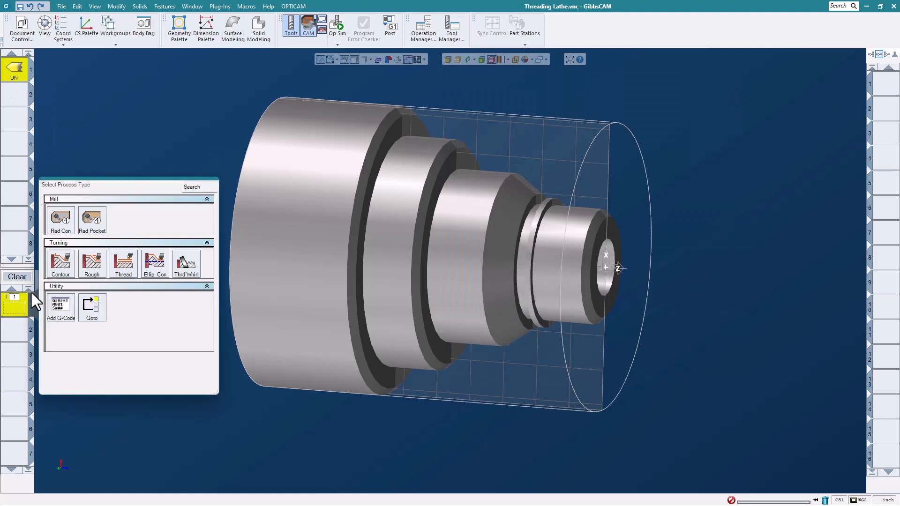
pyautogui.click(124, 262)
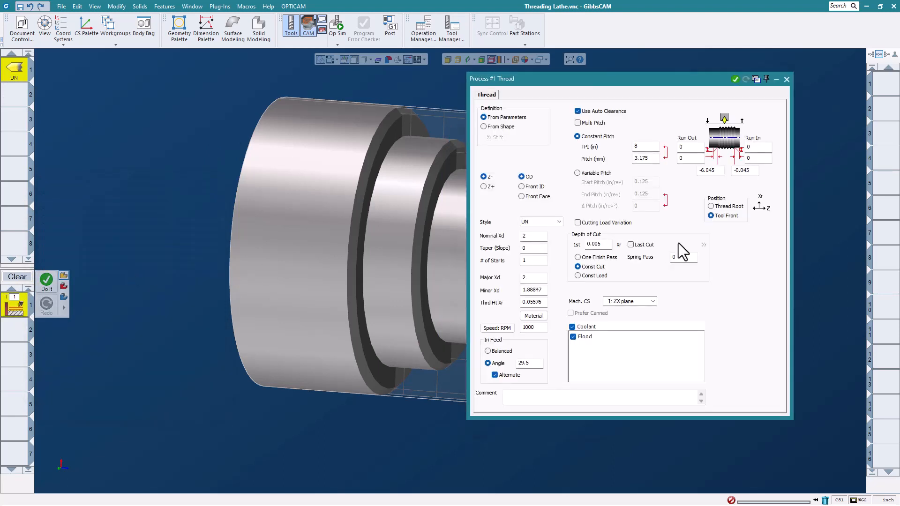
pyautogui.click(716, 207)
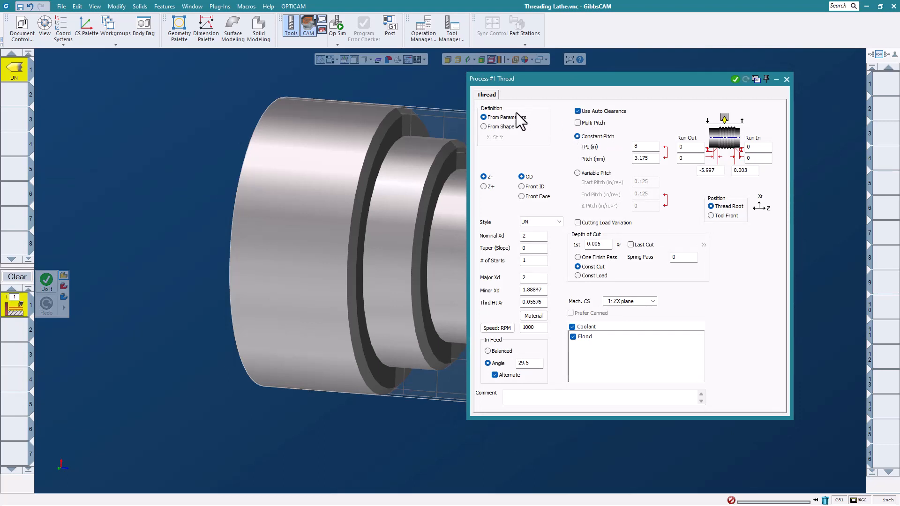
pyautogui.doubleClick(720, 172)
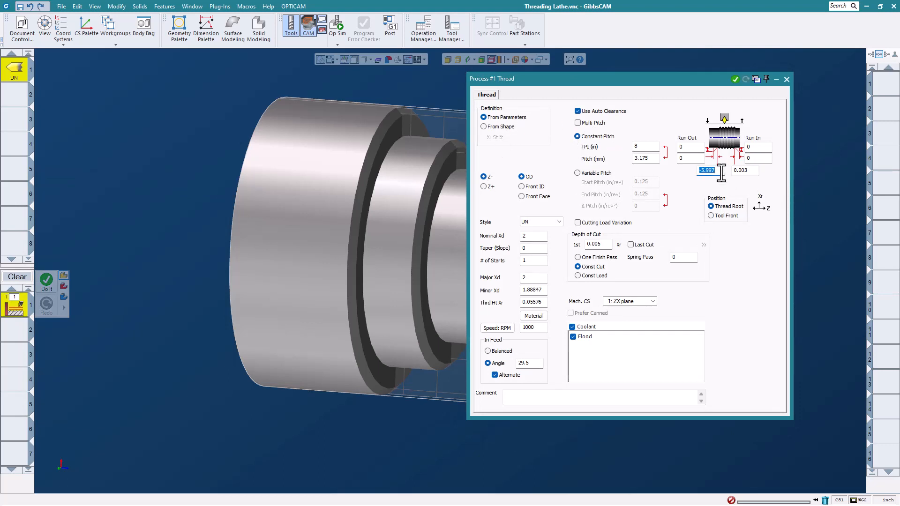
pyautogui.write('-1')
pyautogui.doubleClick(753, 172)
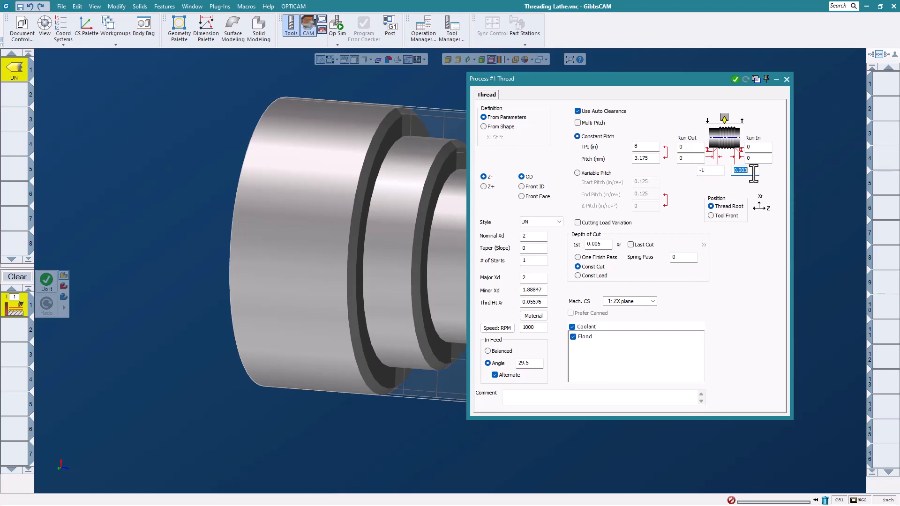
pyautogui.write('0')
# Set the thread's constant pitch to 11 TPI, generate the OD threading toolpath and close the process settings.
pyautogui.doubleClick(646, 146)
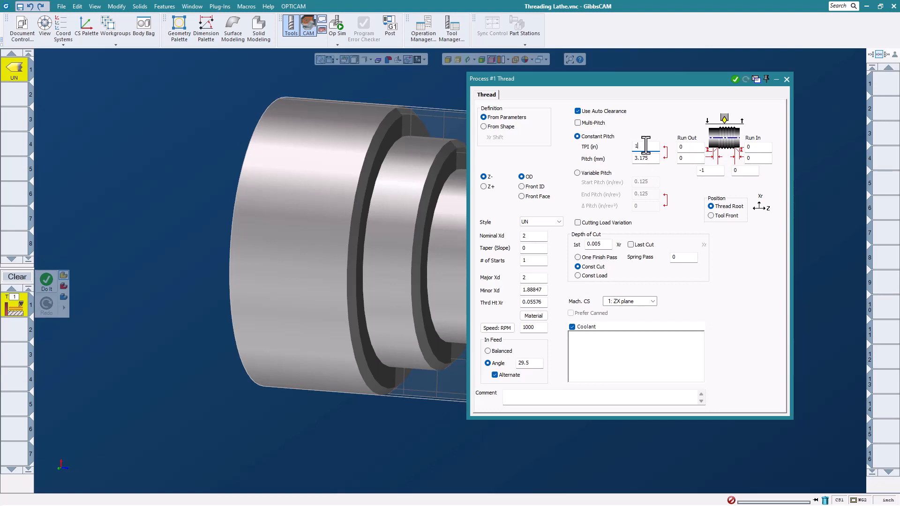
pyautogui.write('11')
pyautogui.click(735, 81)
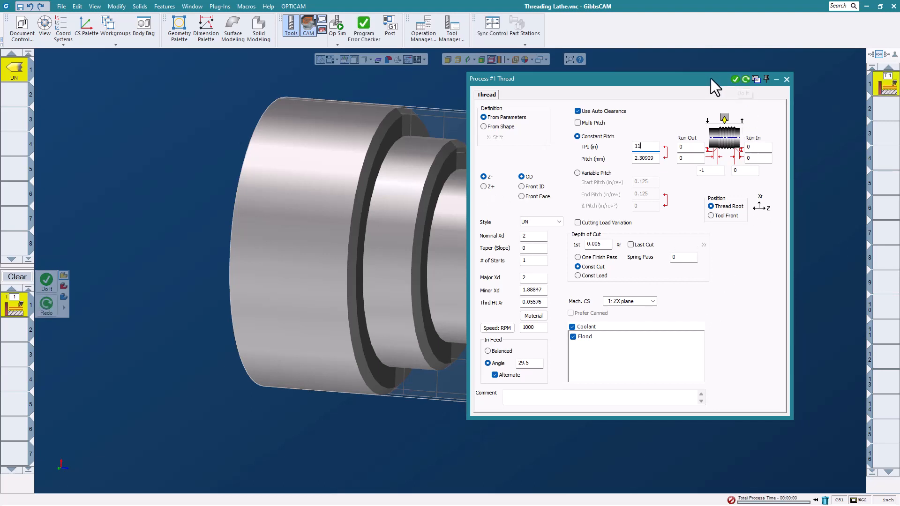
pyautogui.moveTo(711, 78); pyautogui.dragTo(701, 103)
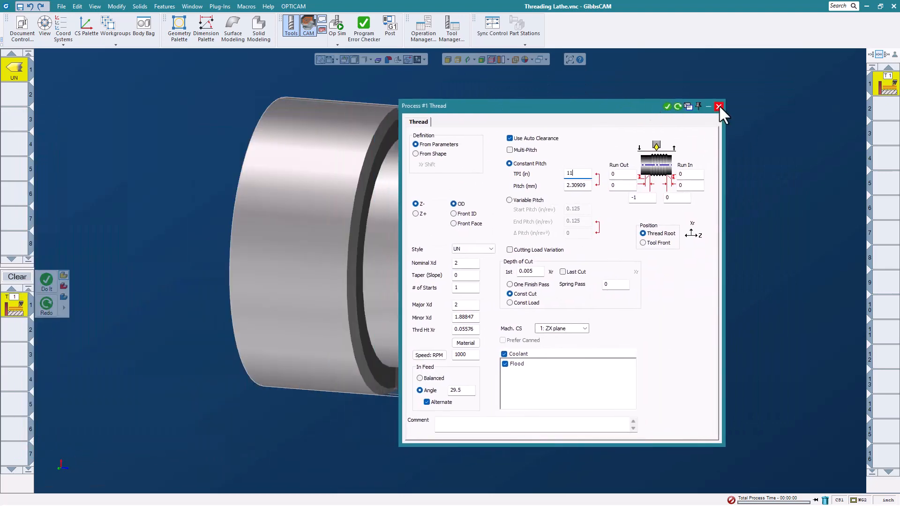
pyautogui.click(718, 106)
pyautogui.scroll(5, 488, 266)
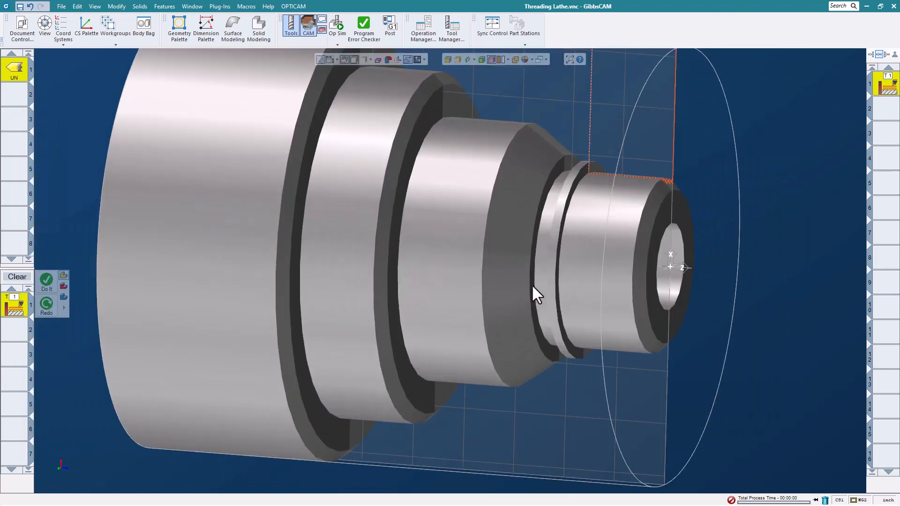
# Set the body type of the stepped lathe part to Stock (Display Only).
pyautogui.moveTo(533, 286); pyautogui.dragTo(688, 239, button='middle')
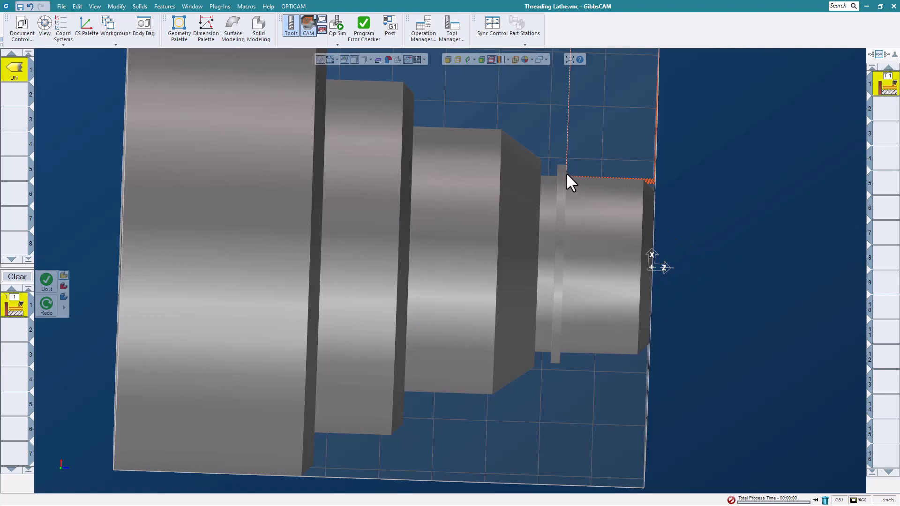
pyautogui.rightClick(460, 224)
pyautogui.moveTo(548, 250)
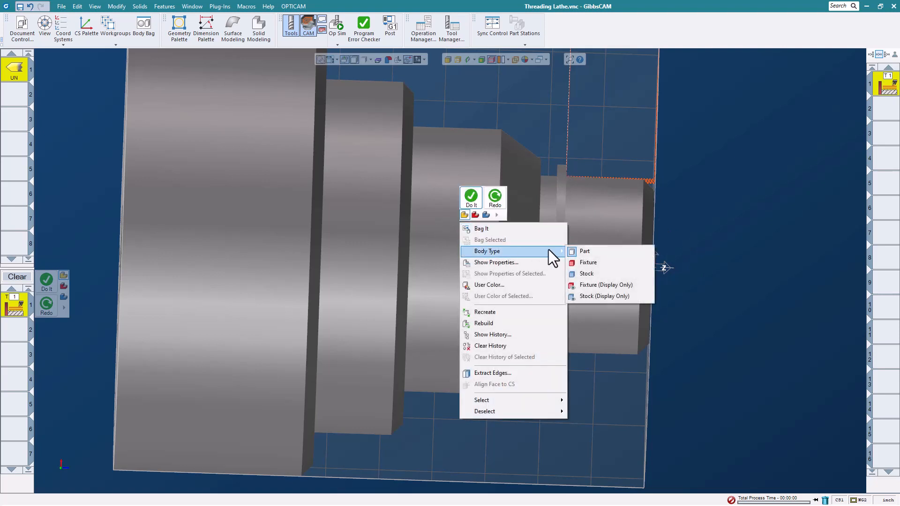
pyautogui.click(590, 296)
pyautogui.scroll(-3, 724, 271)
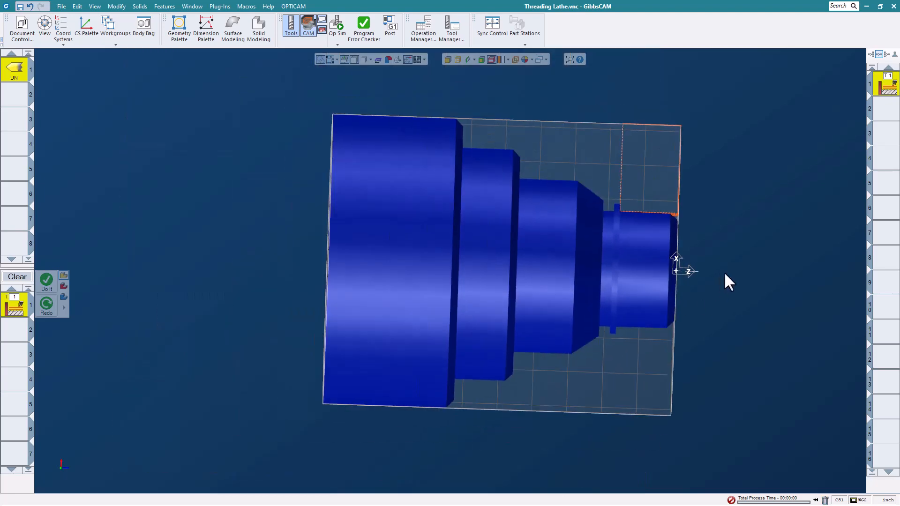
# Run the Op Sim of the Thread Root threading operation, inspect the cut threads up close and close the simulation.
pyautogui.moveTo(737, 278); pyautogui.dragTo(651, 323, button='middle')
pyautogui.scroll(-3, 591, 277)
pyautogui.scroll(-2, 436, 225)
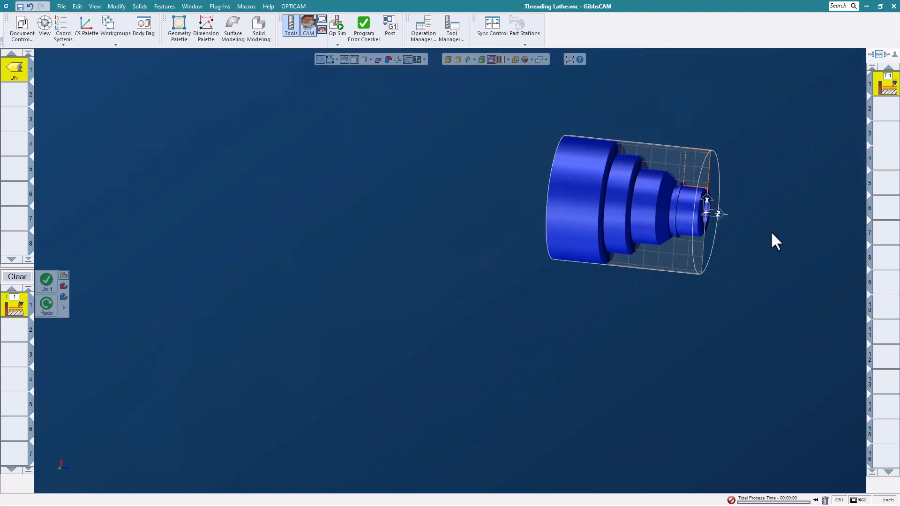
pyautogui.scroll(5, 746, 215)
pyautogui.moveTo(654, 147); pyautogui.dragTo(552, 211, button='middle')
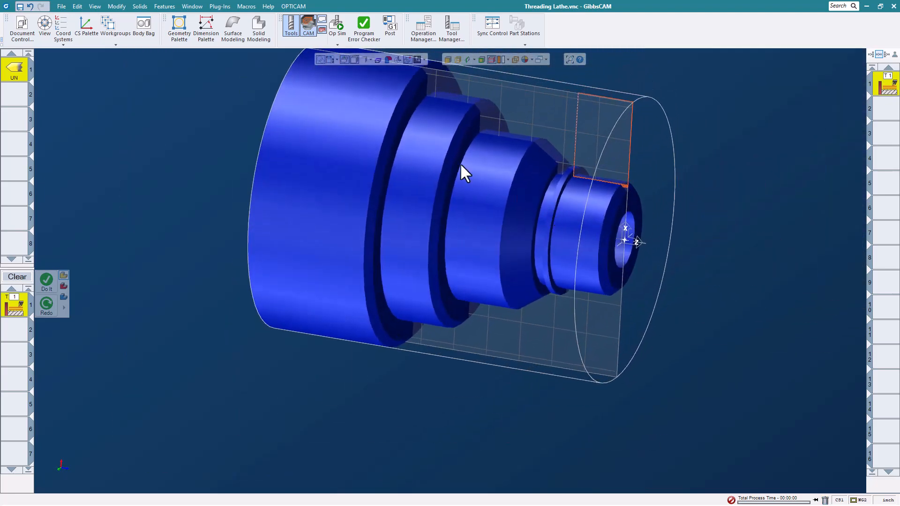
pyautogui.click(337, 23)
pyautogui.click(781, 103)
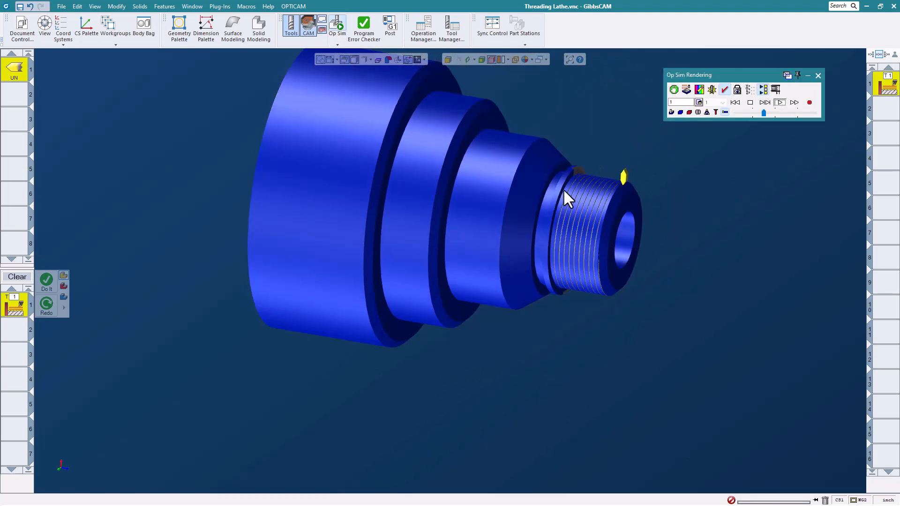
pyautogui.scroll(3, 569, 189)
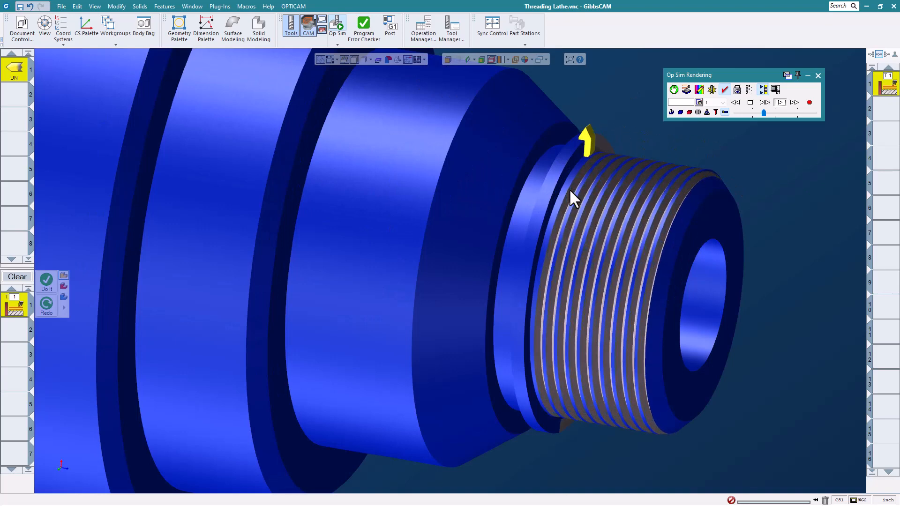
pyautogui.click(818, 75)
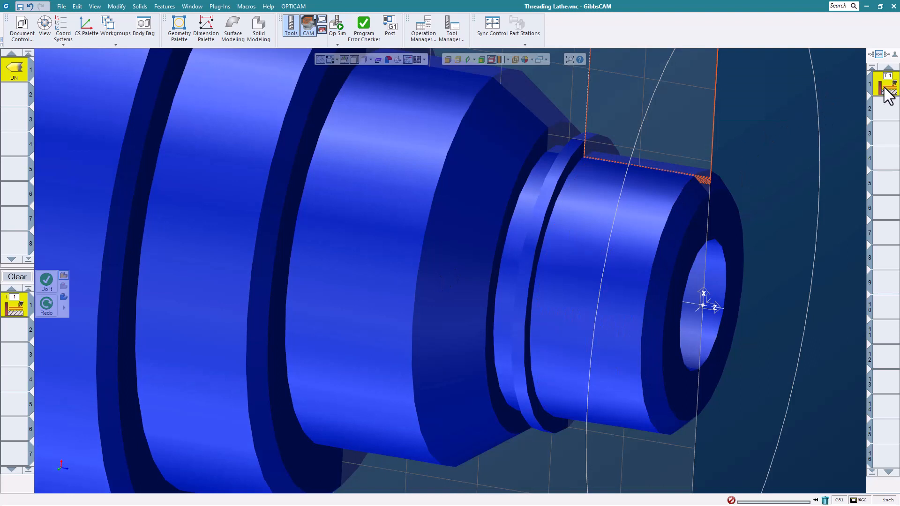
# Change the Thread process to the Tool Front position with Z limits of -1 and 0, and regenerate the toolpath.
pyautogui.doubleClick(13, 311)
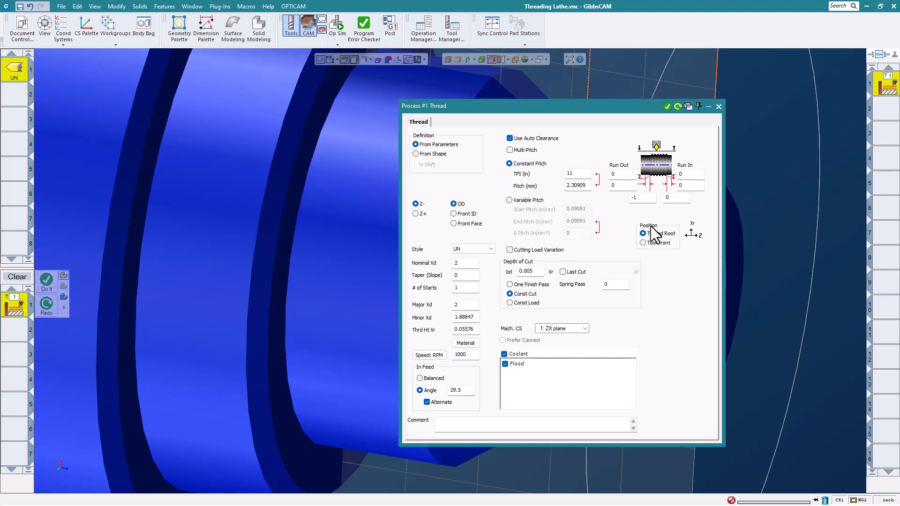
pyautogui.click(651, 246)
pyautogui.doubleClick(651, 197)
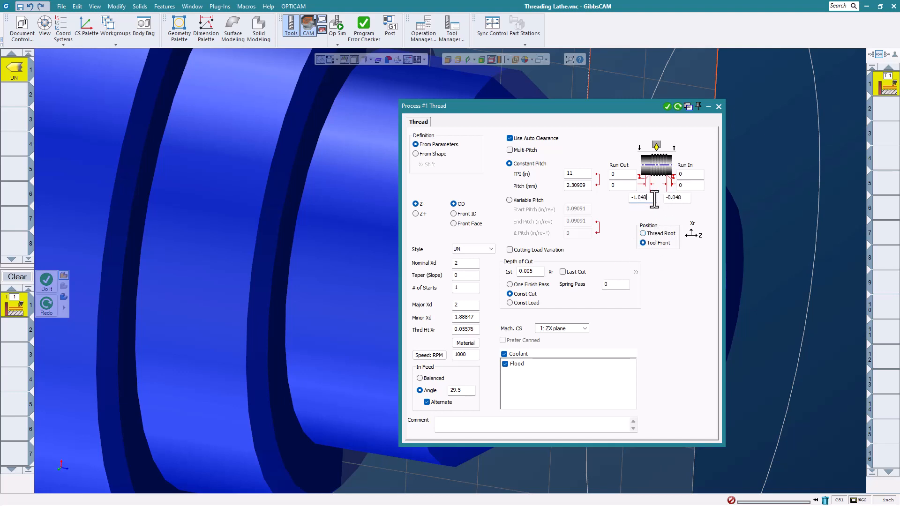
pyautogui.write('-1')
pyautogui.press('Tab')
pyautogui.write('0')
pyautogui.click(677, 106)
pyautogui.click(719, 106)
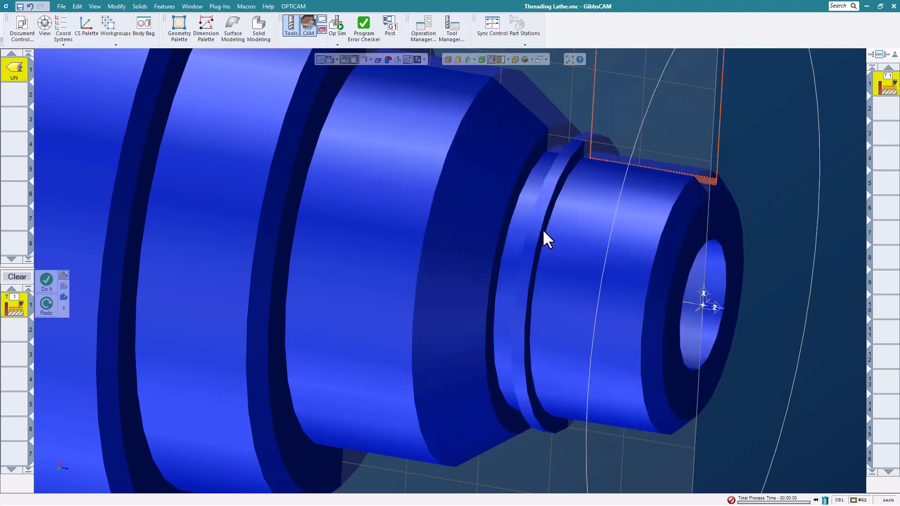
# Simulate the Tool Front threading operation and check where the thread ends relative to the shoulder.
pyautogui.scroll(4, 592, 200)
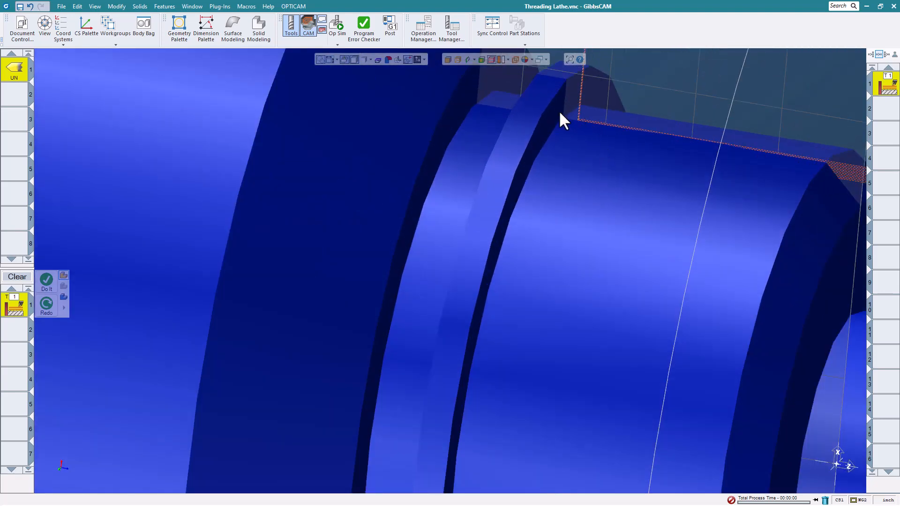
pyautogui.scroll(-5, 567, 140)
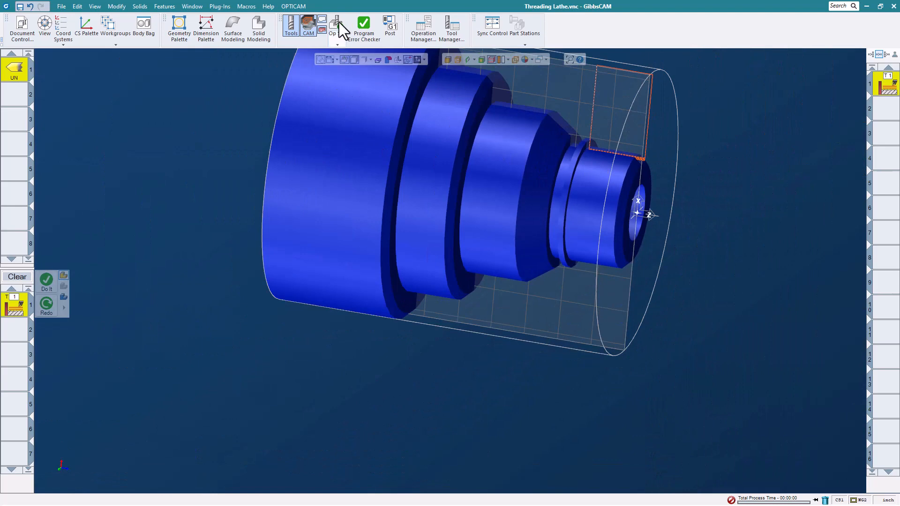
pyautogui.click(339, 21)
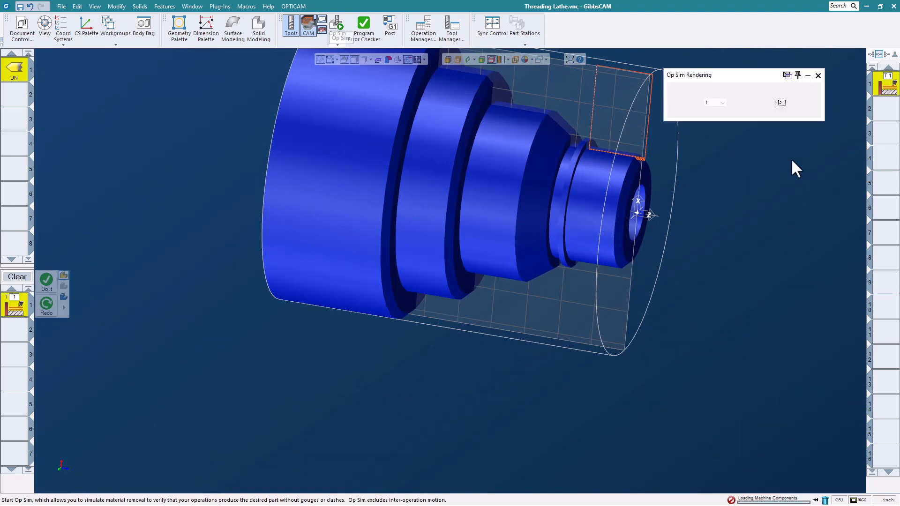
pyautogui.click(779, 103)
pyautogui.scroll(4, 594, 136)
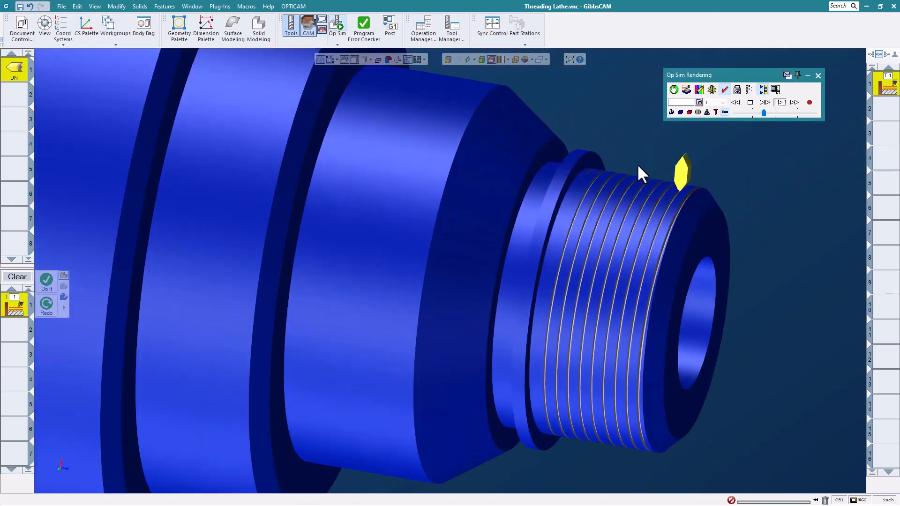
pyautogui.scroll(2, 586, 192)
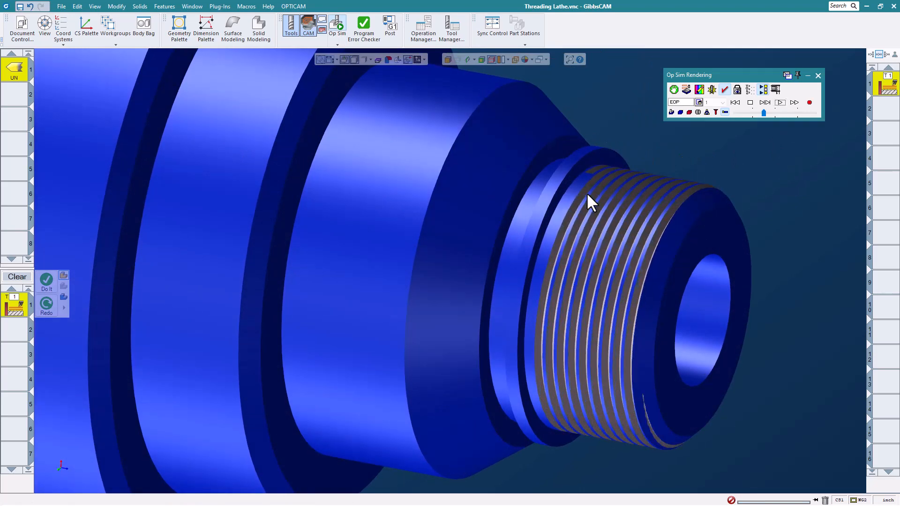
pyautogui.click(817, 75)
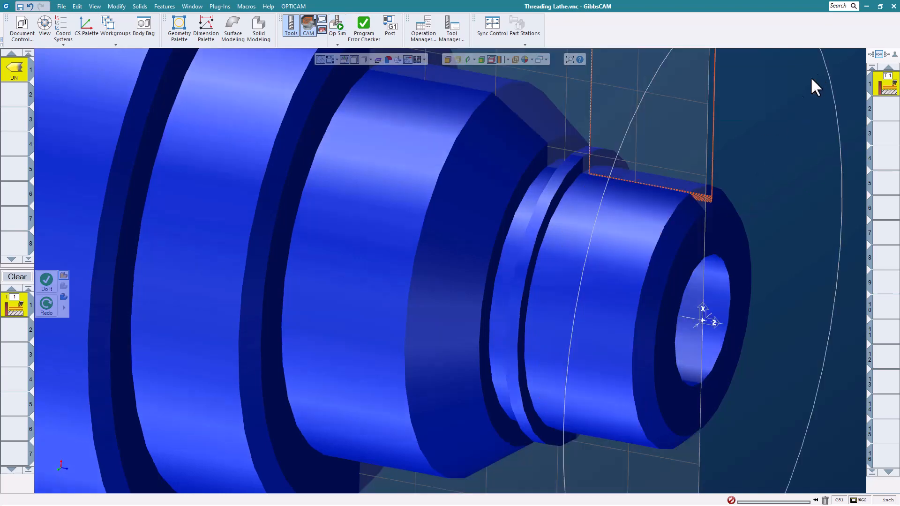
# Switch the Thread process to Variable Pitch with a start pitch of 0.05 and an end pitch of 0.3, and regenerate the toolpath.
pyautogui.doubleClick(21, 309)
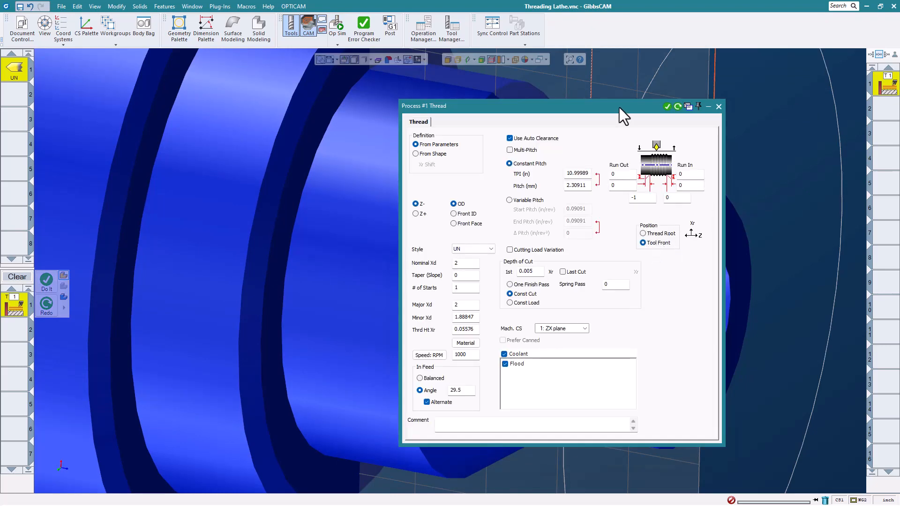
pyautogui.moveTo(620, 108); pyautogui.dragTo(667, 90)
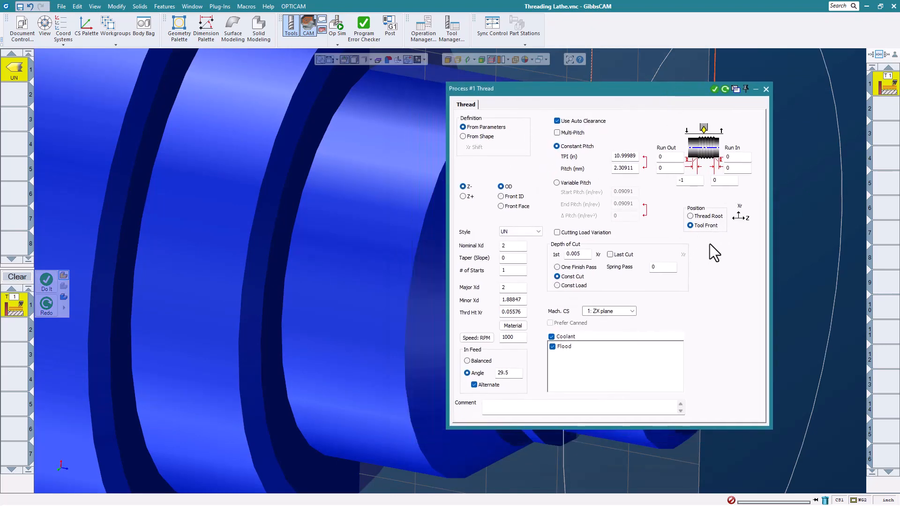
pyautogui.click(557, 182)
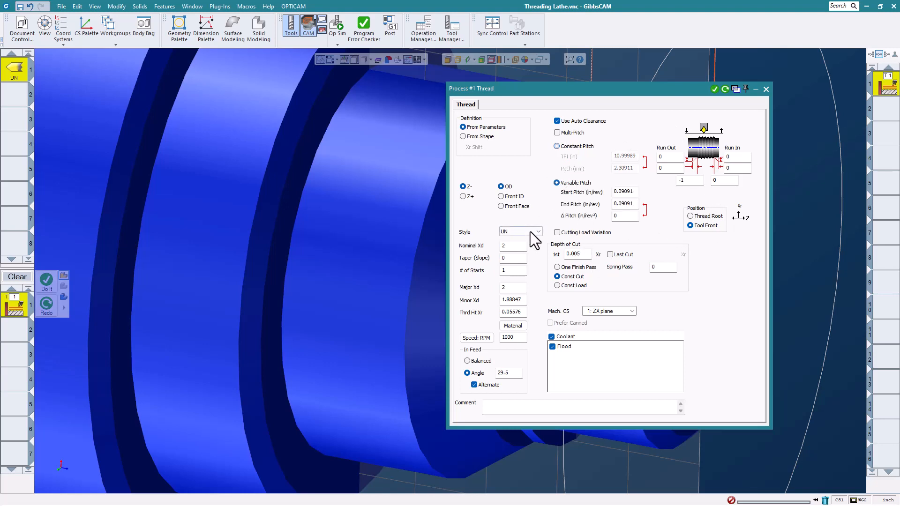
pyautogui.doubleClick(636, 192)
pyautogui.write('.05')
pyautogui.doubleClick(632, 204)
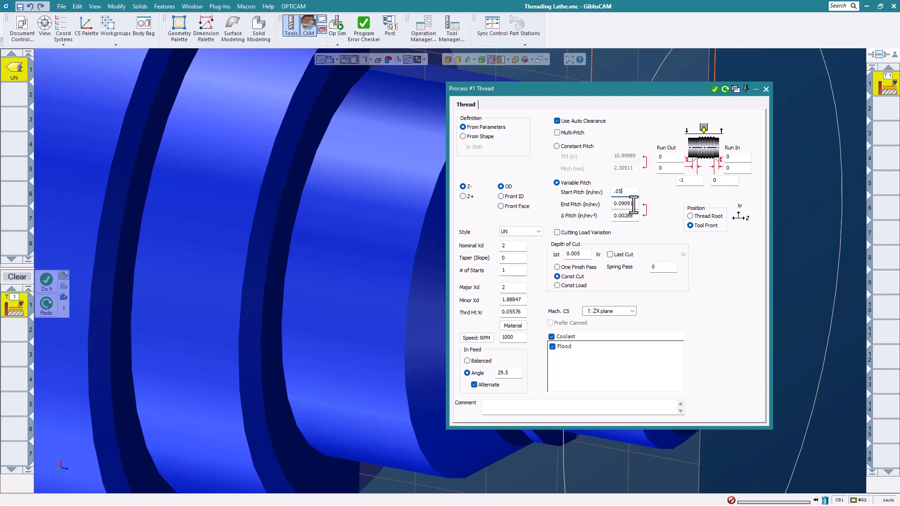
pyautogui.write('.3')
pyautogui.click(725, 89)
pyautogui.click(765, 89)
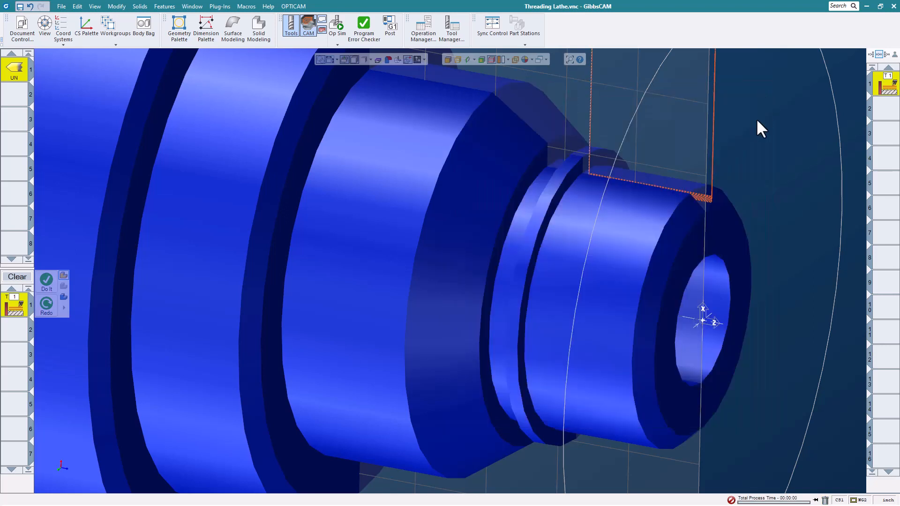
# Simulate the variable-pitch thread and inspect the changing groove spacing from several angles.
pyautogui.click(338, 25)
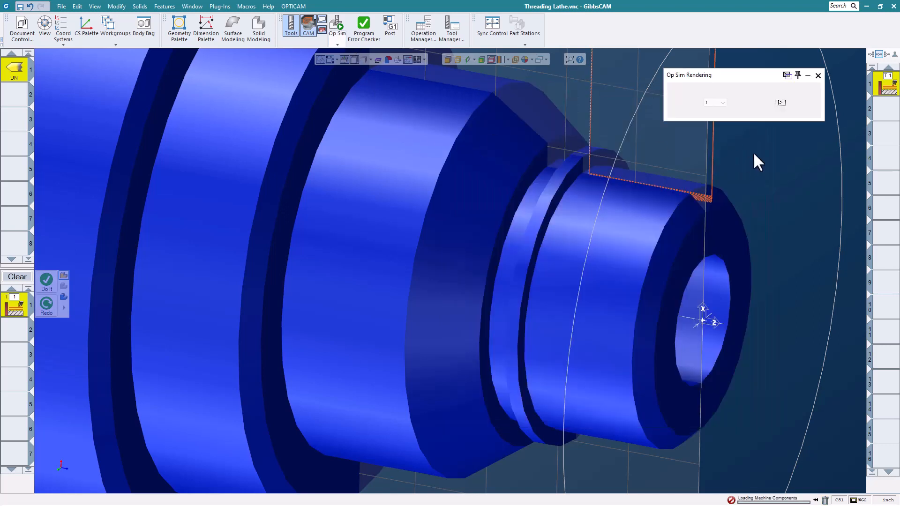
pyautogui.click(780, 103)
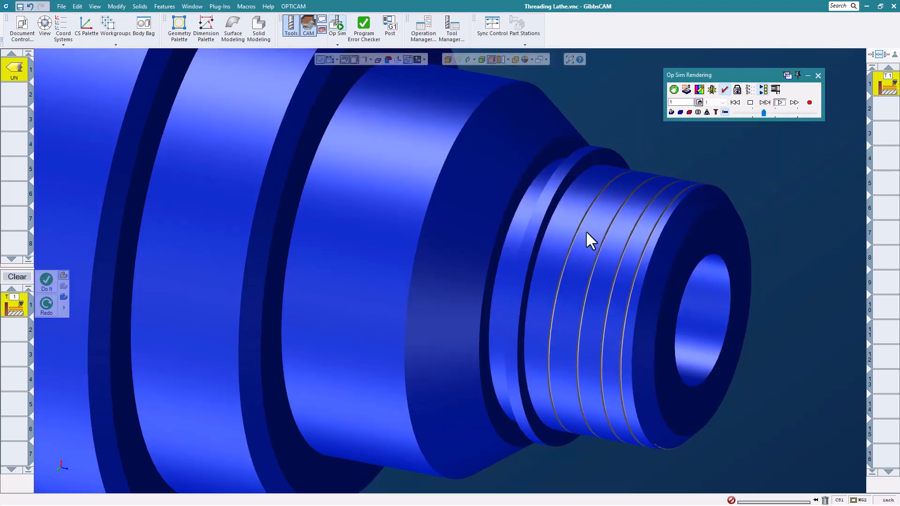
pyautogui.moveTo(615, 283); pyautogui.dragTo(764, 216, button='middle')
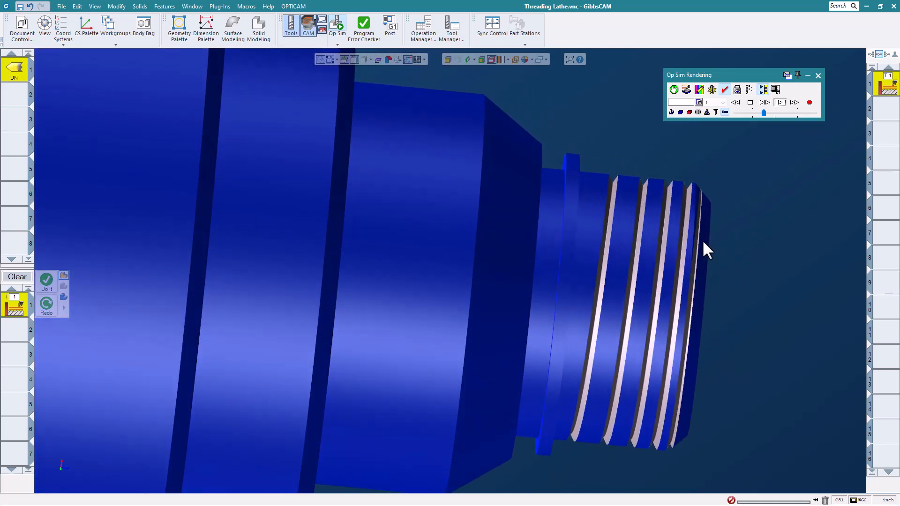
pyautogui.scroll(-5, 584, 219)
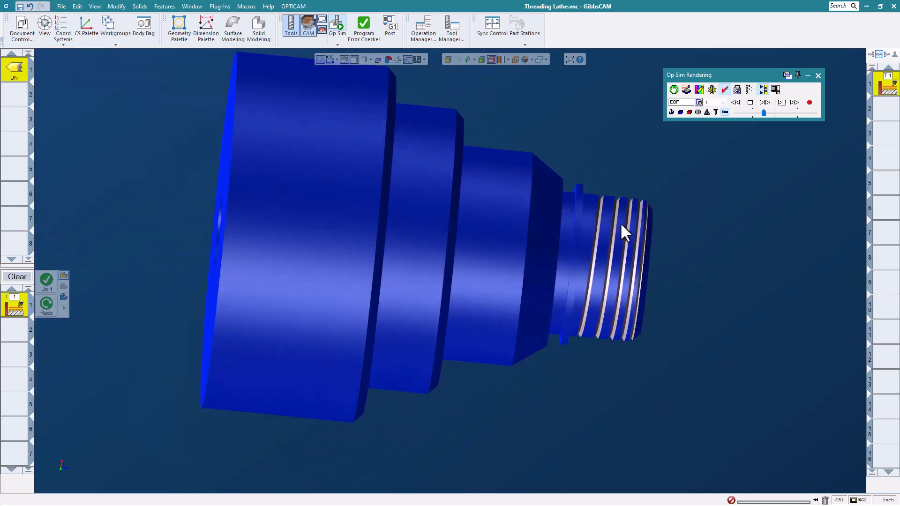
pyautogui.scroll(2, 620, 223)
pyautogui.moveTo(632, 261)
pyautogui.mouseDown(button='middle')
pyautogui.moveTo(554, 248)
pyautogui.moveTo(628, 255)
pyautogui.moveTo(620, 267)
pyautogui.moveTo(618, 260)
pyautogui.mouseUp(button='middle')
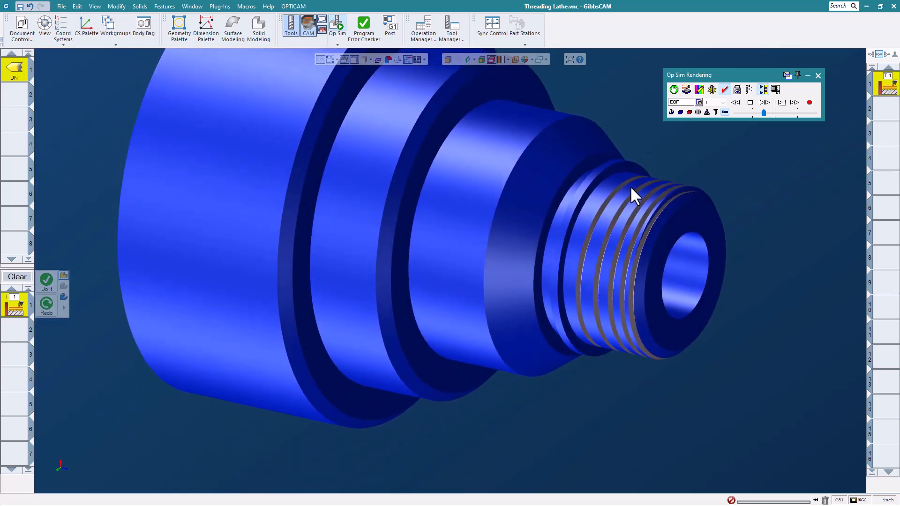
pyautogui.click(818, 75)
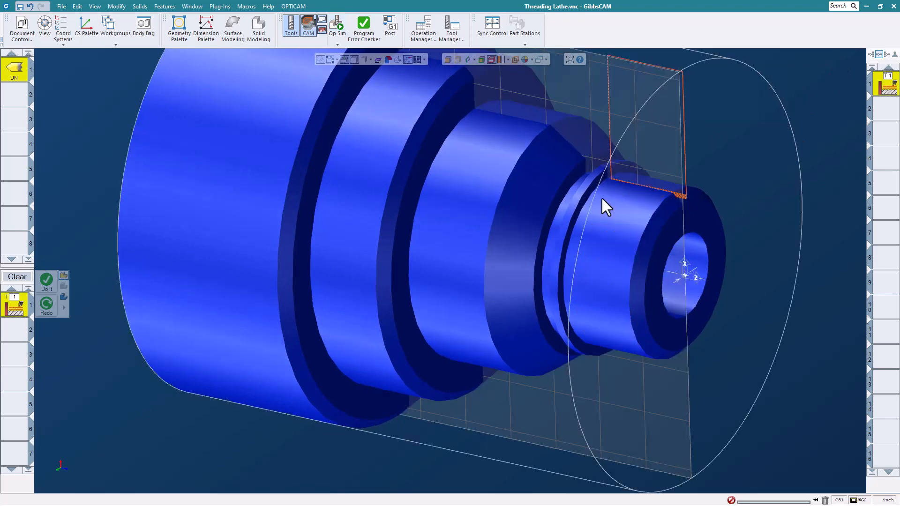
# Switch the Thread process to Constant Pitch on the Front Face, running from 1 to 0.3 in X.
pyautogui.doubleClick(18, 310)
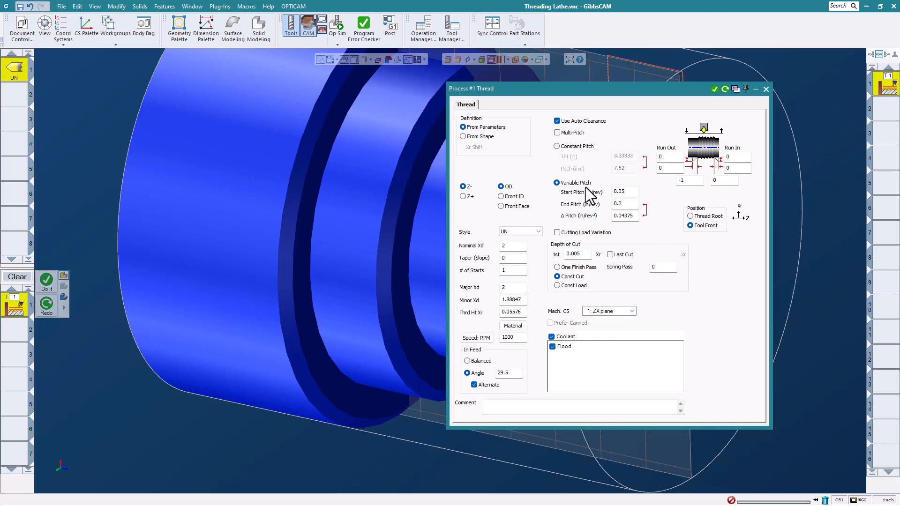
pyautogui.click(563, 147)
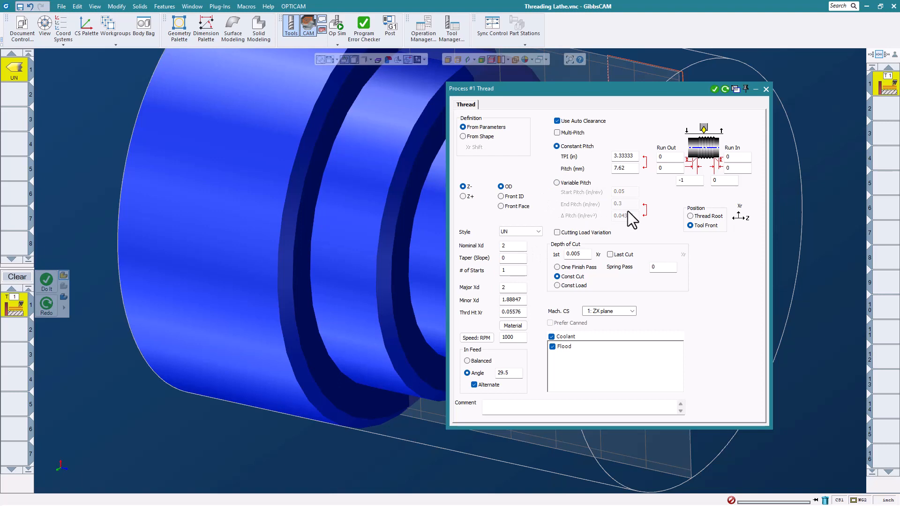
pyautogui.click(501, 206)
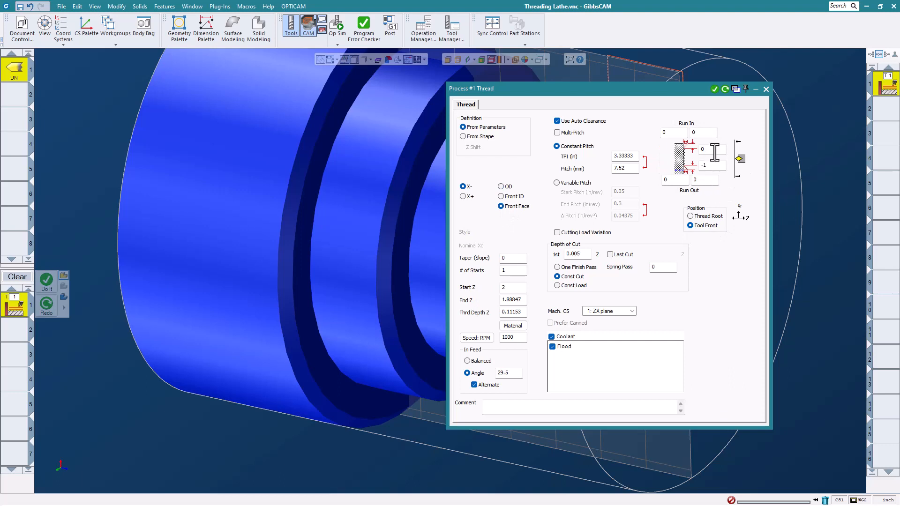
pyautogui.click(713, 151)
pyautogui.write('1')
pyautogui.click(712, 165)
pyautogui.write('.3')
# Set the face thread's Start Z to 0 and End Z to -0.05.
pyautogui.click(518, 292)
pyautogui.write('0')
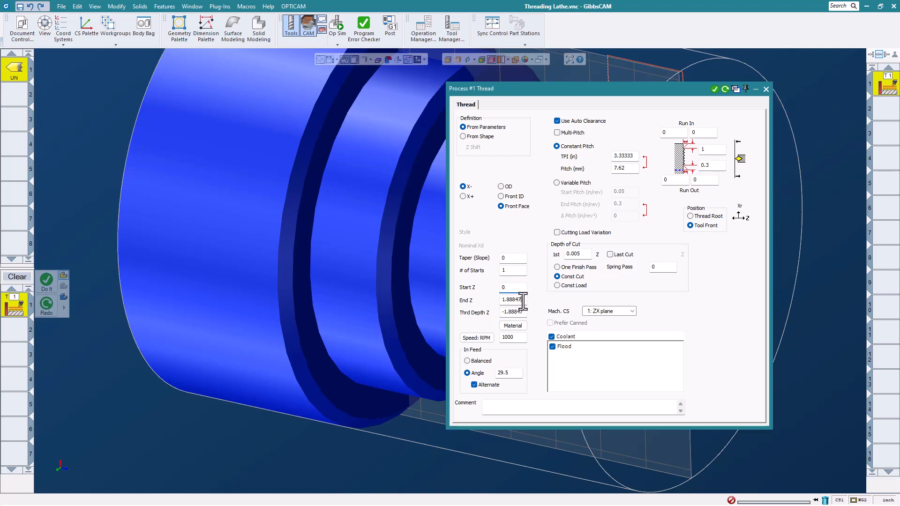
pyautogui.click(522, 300)
pyautogui.write('-.05')
# Orient turning tool 1's threading insert horizontally toward the part's front face and regenerate the face threading toolpath.
pyautogui.doubleClick(16, 76)
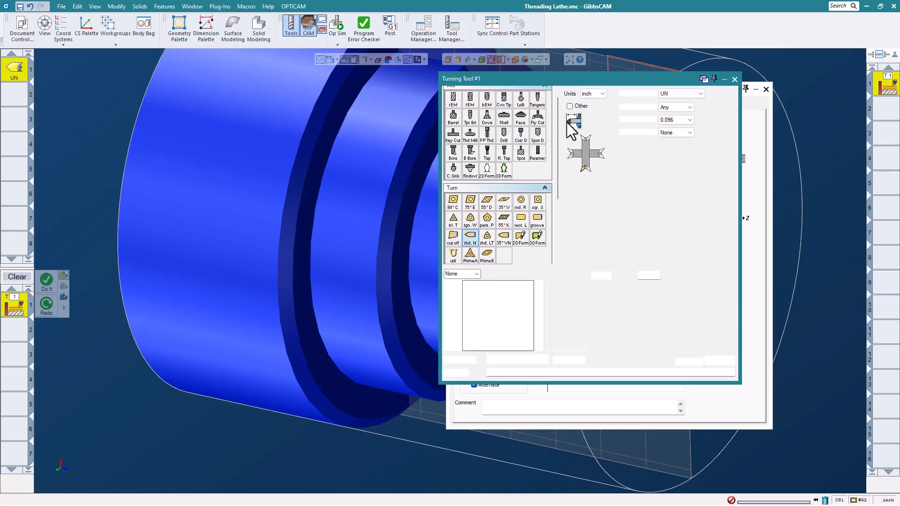
pyautogui.click(571, 155)
pyautogui.click(734, 79)
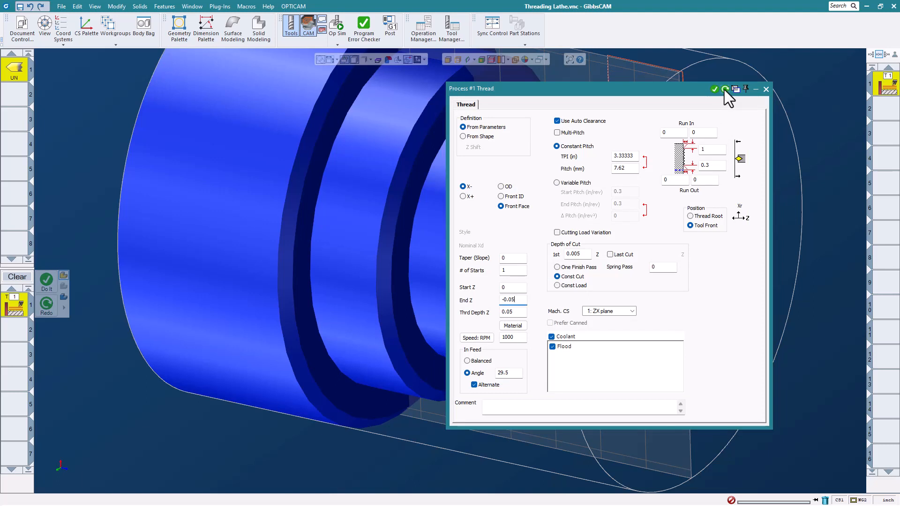
pyautogui.click(724, 88)
pyautogui.click(765, 89)
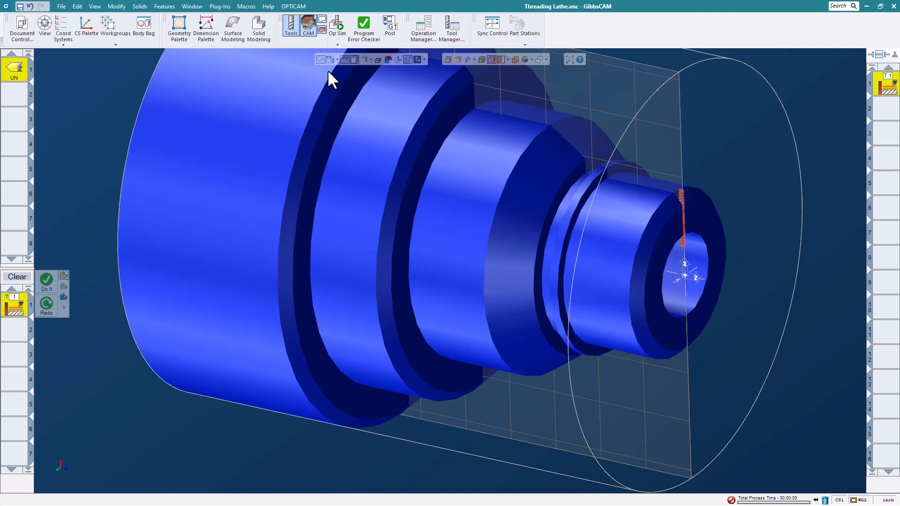
# Simulate the front-face threading operation through to the end.
pyautogui.click(336, 26)
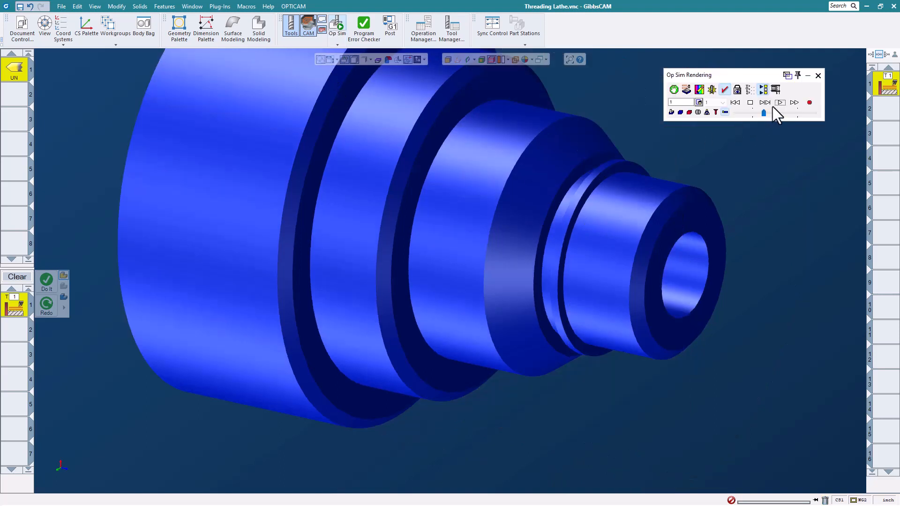
pyautogui.click(778, 103)
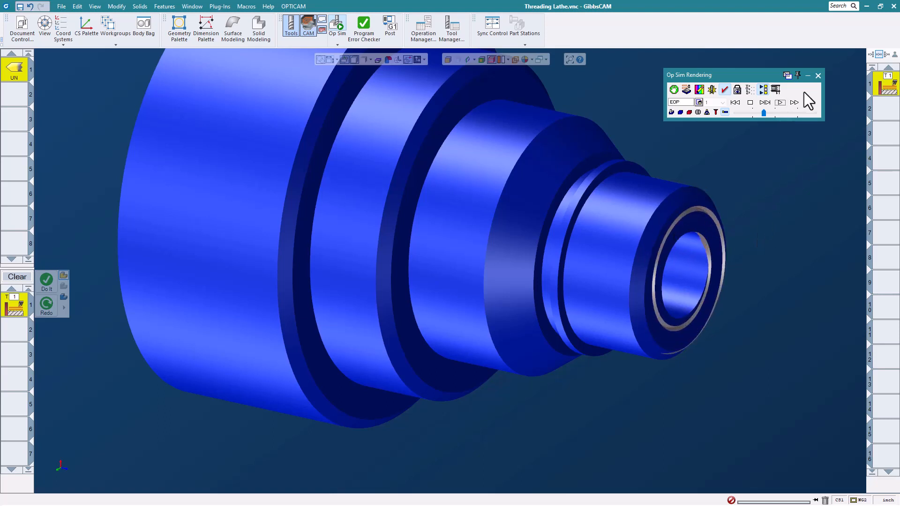
pyautogui.click(817, 75)
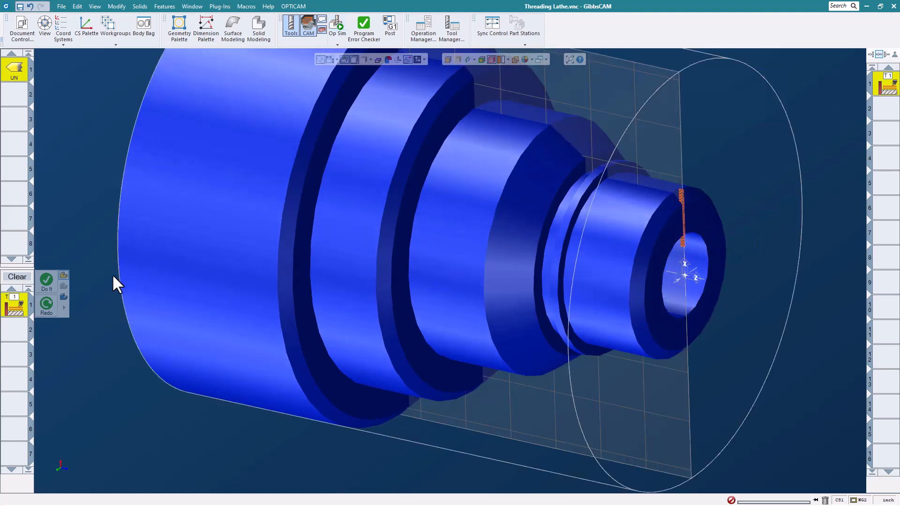
# Set the face thread's constant pitch to 11 TPI and regenerate the toolpath.
pyautogui.doubleClick(22, 301)
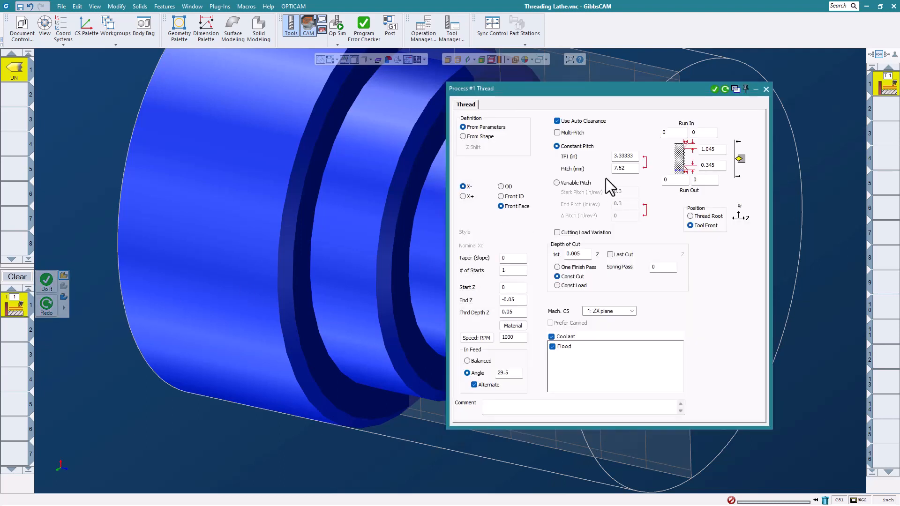
pyautogui.doubleClick(625, 156)
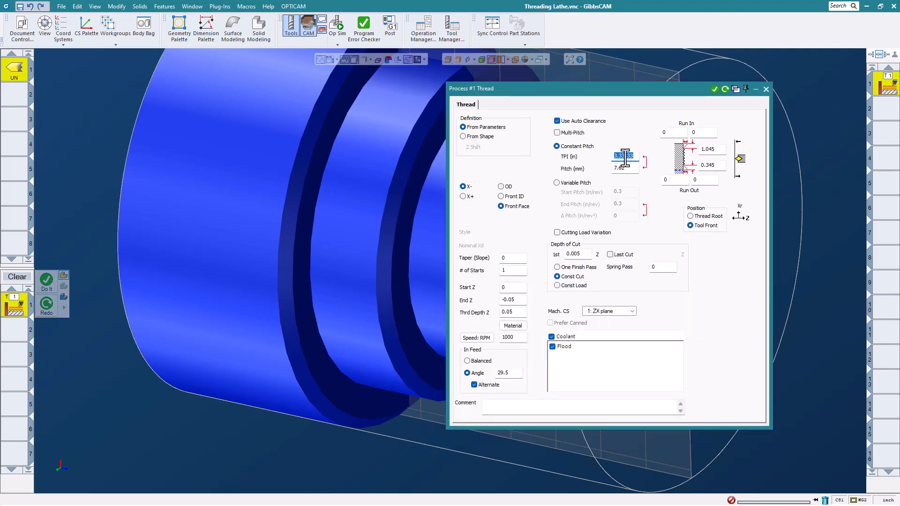
pyautogui.write('11')
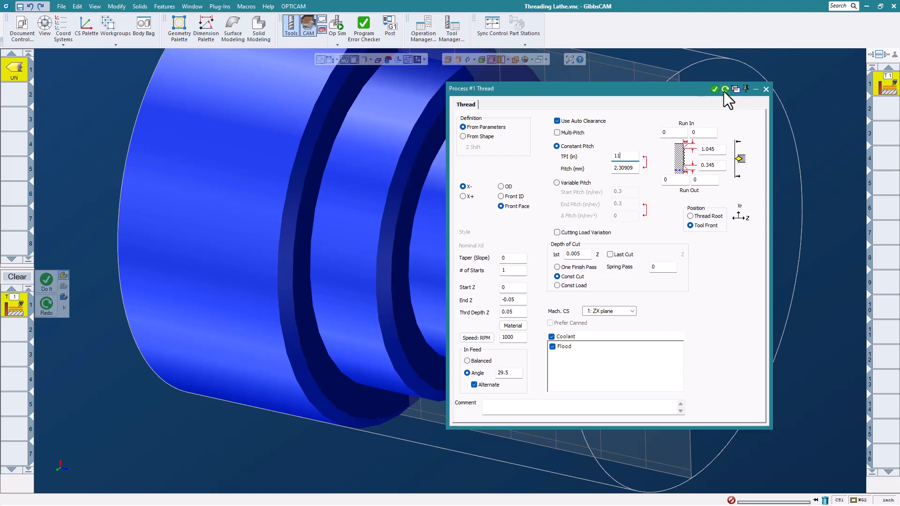
pyautogui.click(766, 89)
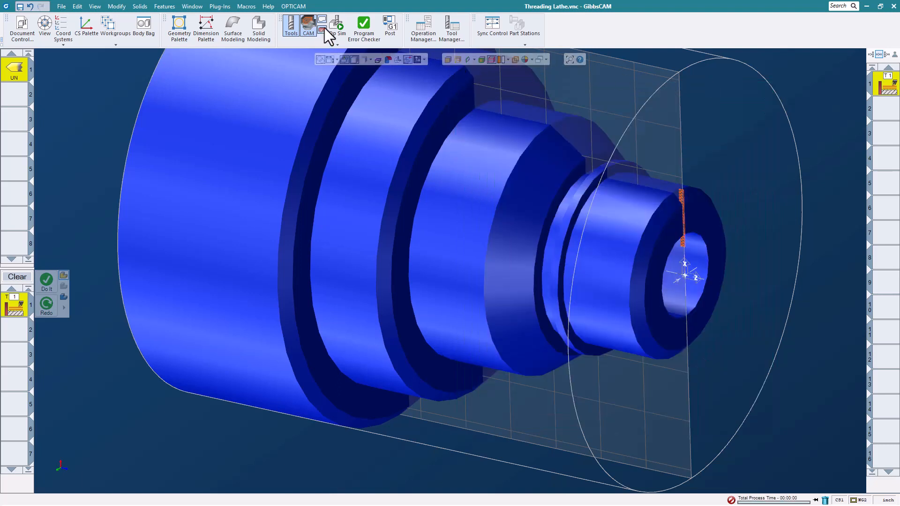
# Simulate the 11 TPI face thread and inspect the spiral groove on the part's front face.
pyautogui.click(336, 26)
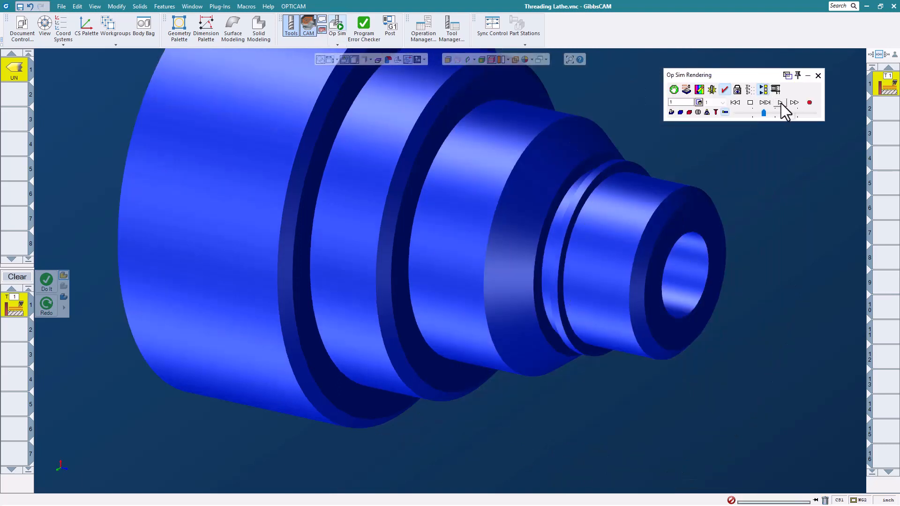
pyautogui.click(779, 102)
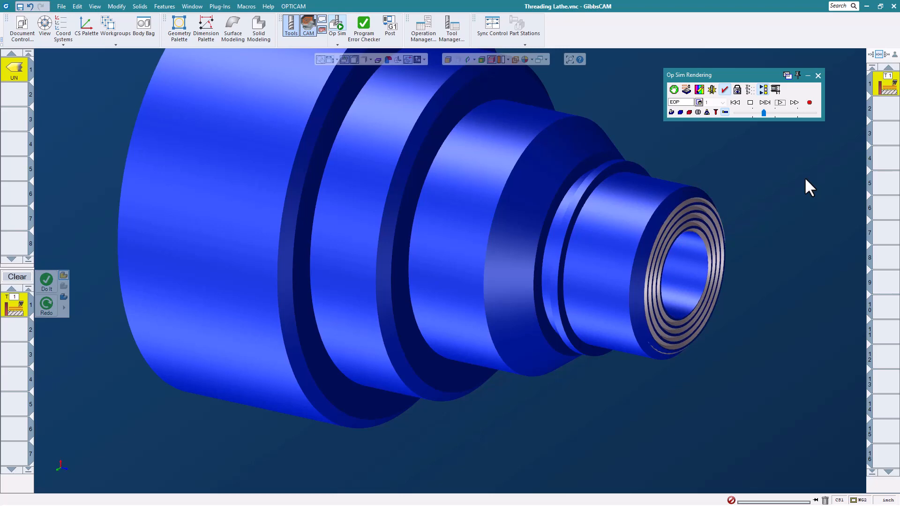
pyautogui.scroll(1, 716, 240)
pyautogui.scroll(-1, 717, 240)
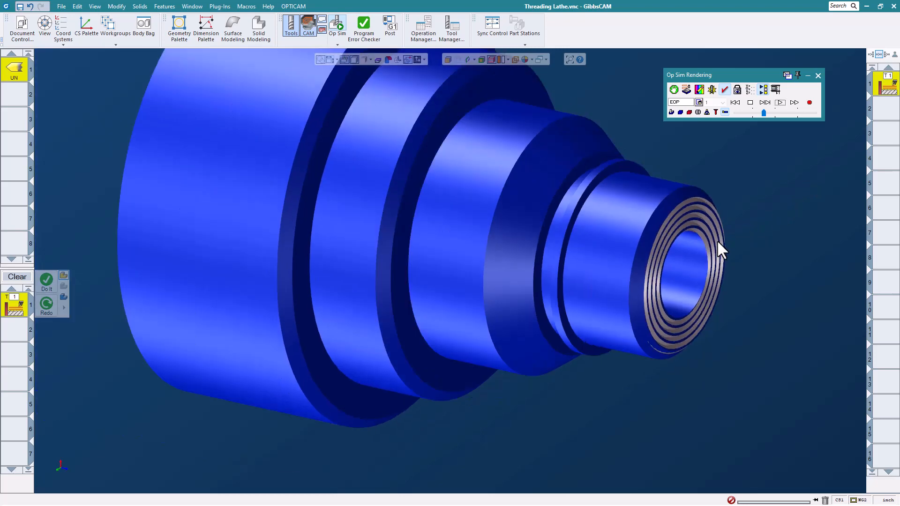
pyautogui.moveTo(736, 232); pyautogui.dragTo(769, 218, button='middle')
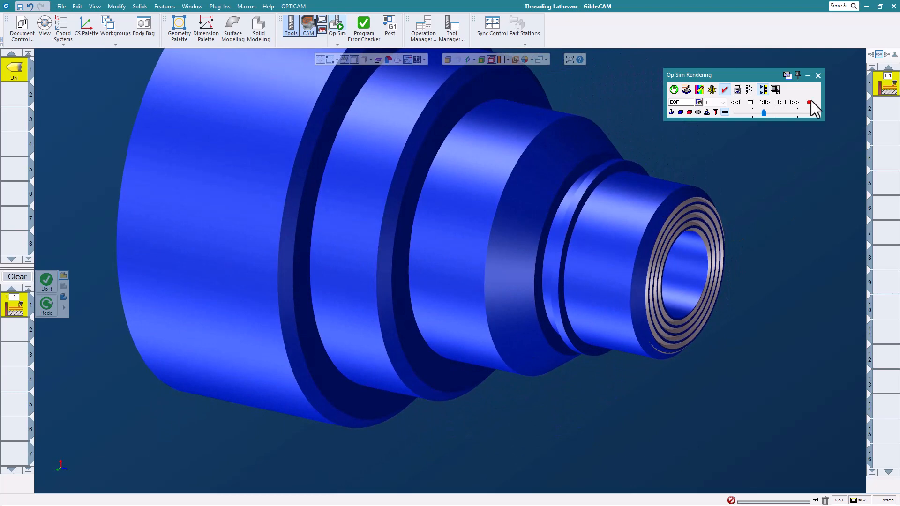
pyautogui.click(818, 75)
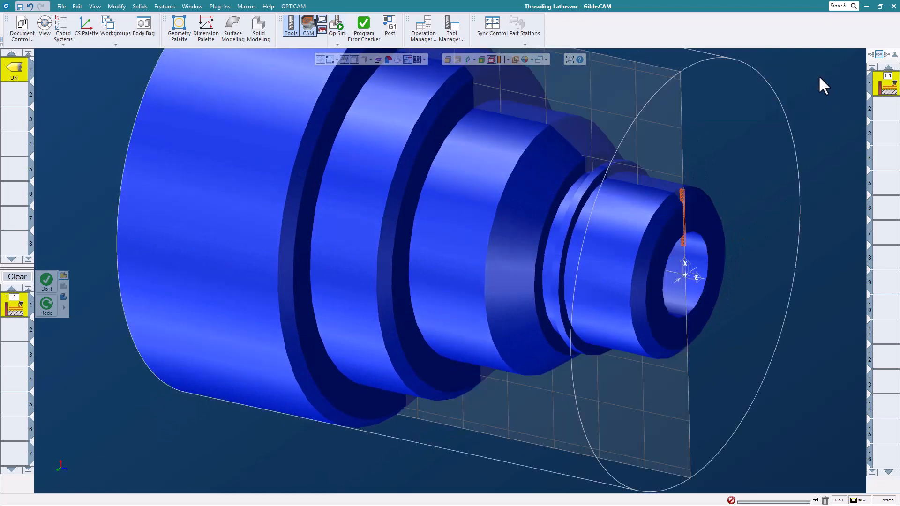
# Change the stepped stock body's type to Part and put it in the Body Bag.
pyautogui.doubleClick(11, 305)
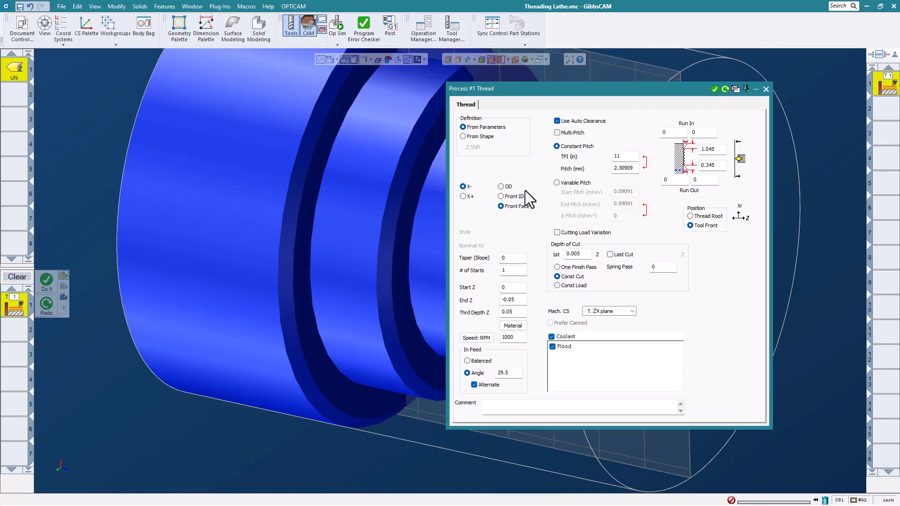
pyautogui.click(766, 88)
pyautogui.click(491, 166)
pyautogui.rightClick(478, 166)
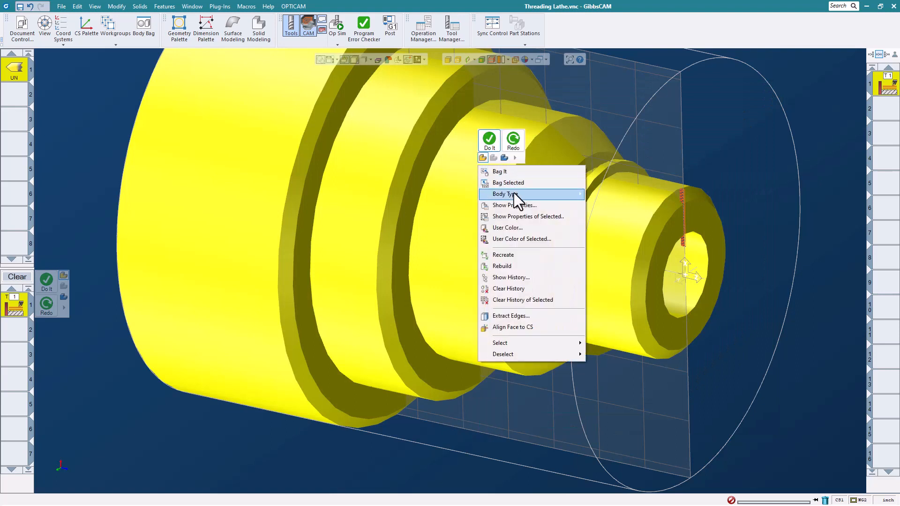
pyautogui.moveTo(514, 194)
pyautogui.click(618, 192)
pyautogui.doubleClick(500, 186)
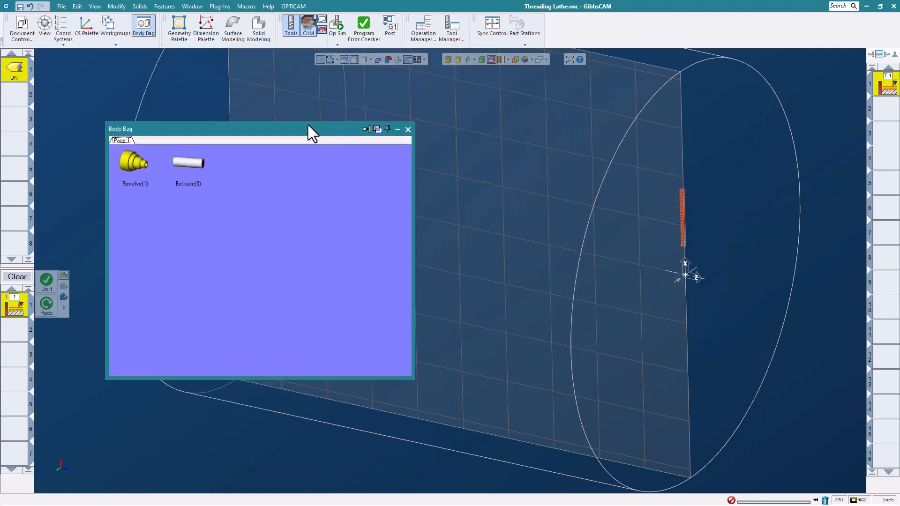
# Take the Extrude(3) cylinder out of the Body Bag and set its body type to Stock.
pyautogui.doubleClick(183, 160)
pyautogui.click(408, 129)
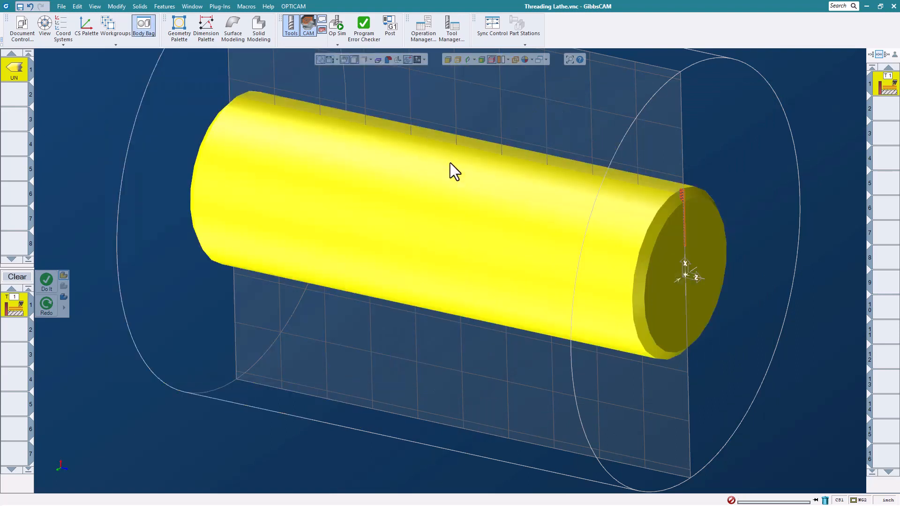
pyautogui.rightClick(465, 185)
pyautogui.moveTo(490, 212)
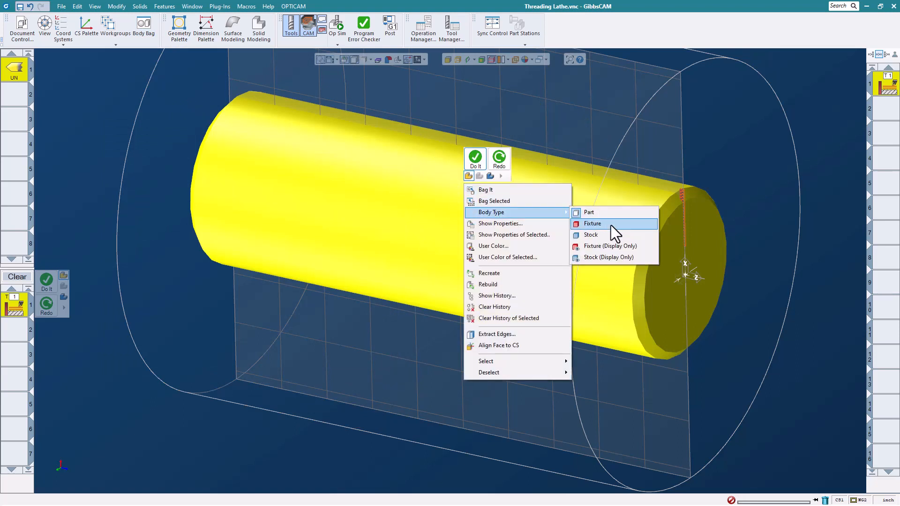
pyautogui.click(609, 235)
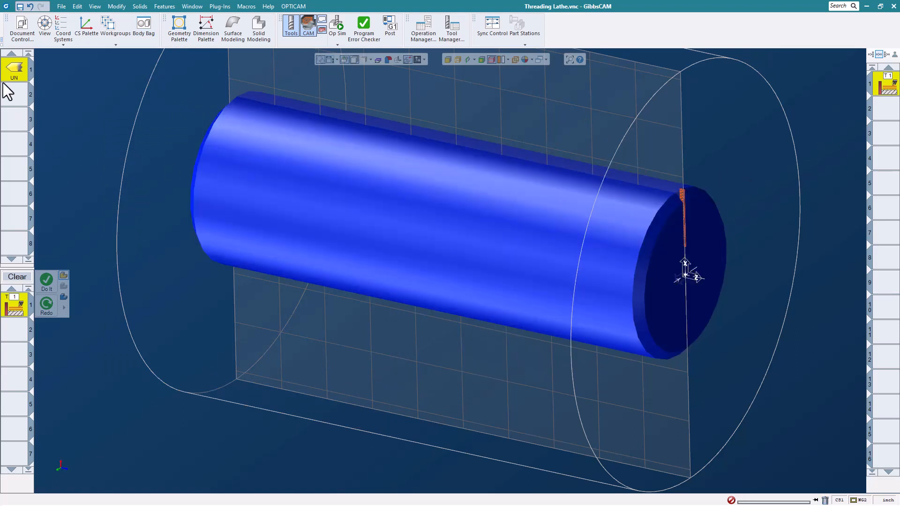
# Orient turning tool 1's threading insert vertically for cutting on the outside diameter.
pyautogui.doubleClick(7, 70)
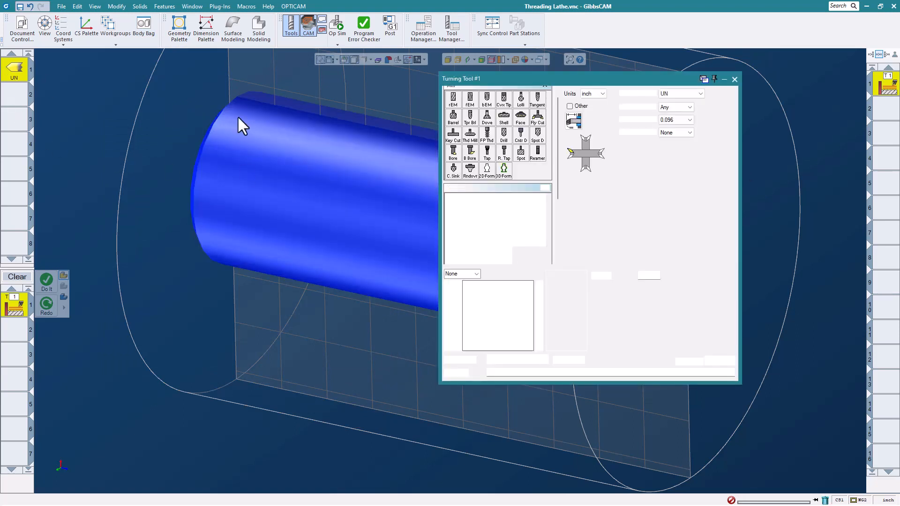
pyautogui.click(581, 170)
pyautogui.click(734, 80)
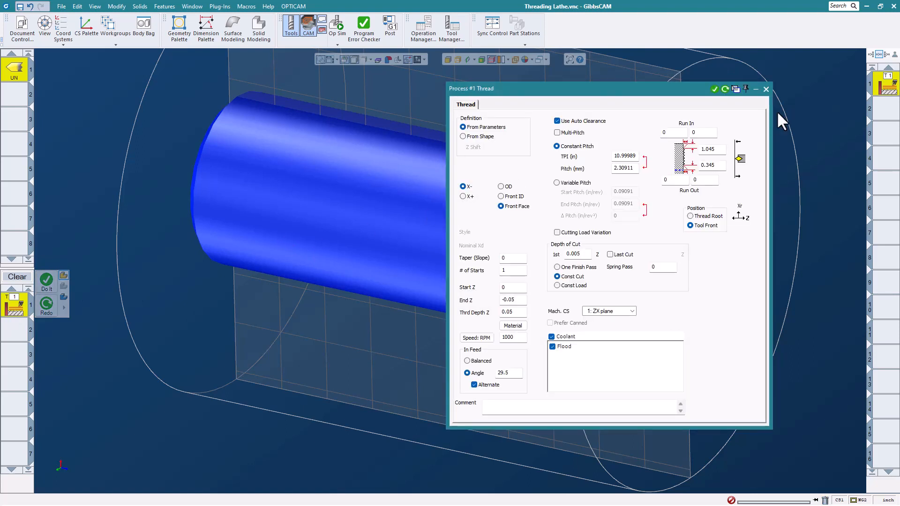
# Switch the Thread process to a Multi-Pitch OD thread running from Z 0 to -6.
pyautogui.click(506, 187)
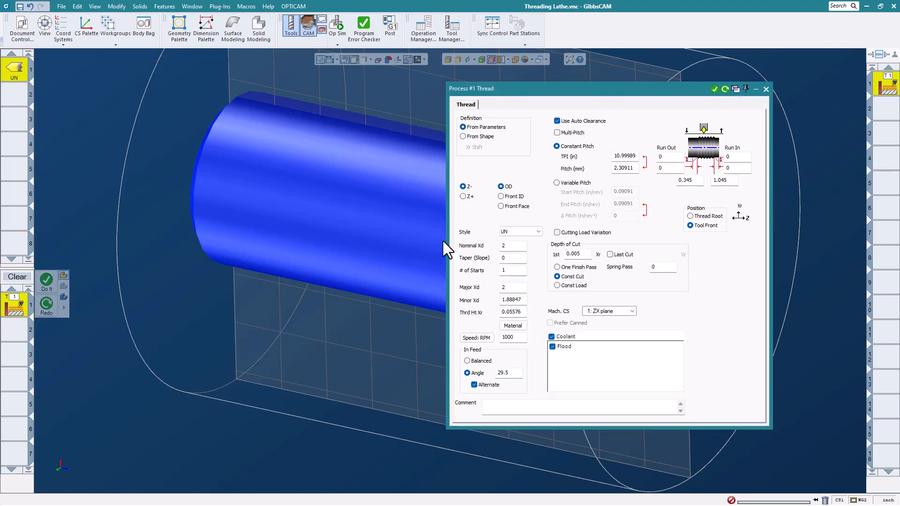
pyautogui.click(558, 133)
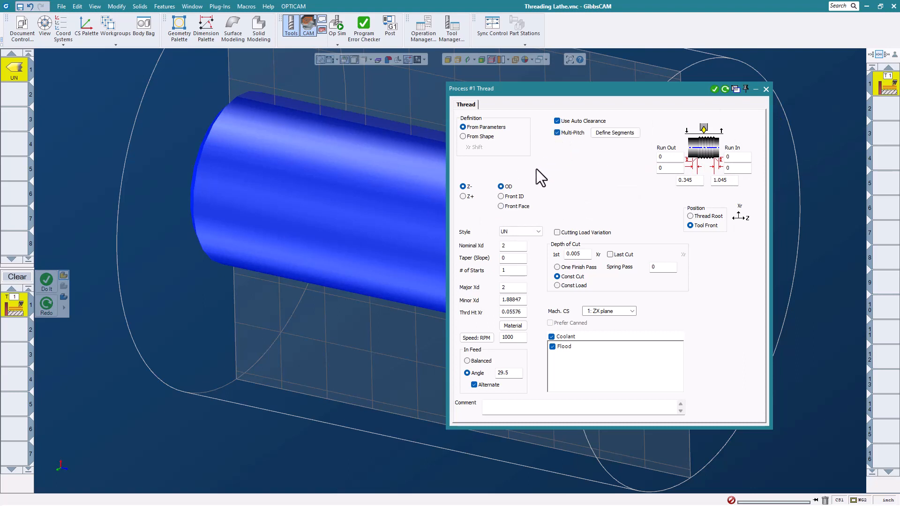
pyautogui.doubleClick(697, 182)
pyautogui.write('-6')
pyautogui.doubleClick(733, 181)
pyautogui.write('0')
# Define two thread segments divided at Z -3 and give the first segment a constant pitch of 11 TPI.
pyautogui.click(632, 134)
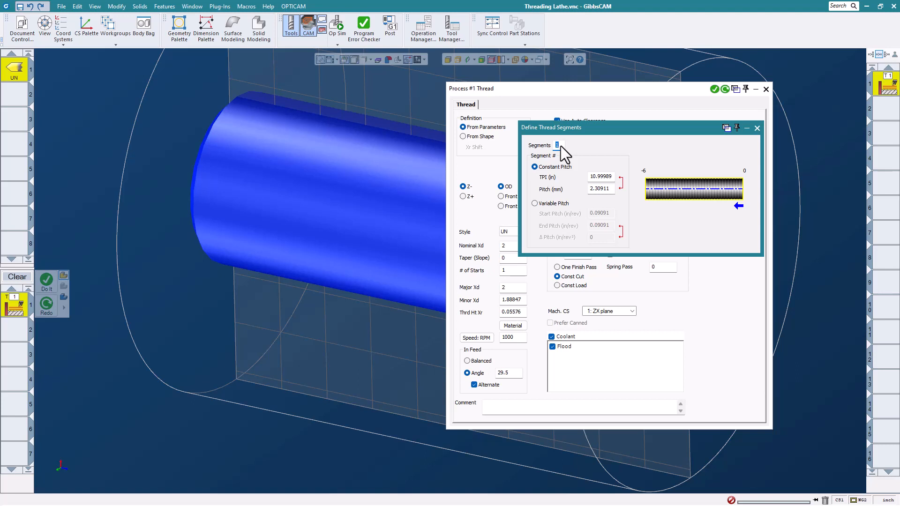
pyautogui.write('2')
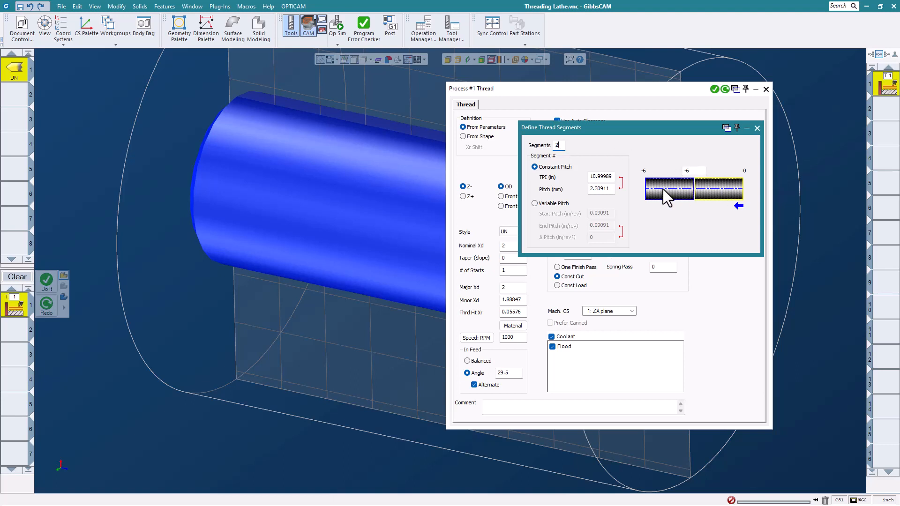
pyautogui.click(713, 191)
pyautogui.click(696, 172)
pyautogui.click(605, 177)
pyautogui.write('11')
# Make the second segment Variable Pitch from 0.05 to 0.2 in/rev and regenerate the threading toolpath.
pyautogui.click(667, 191)
pyautogui.click(544, 204)
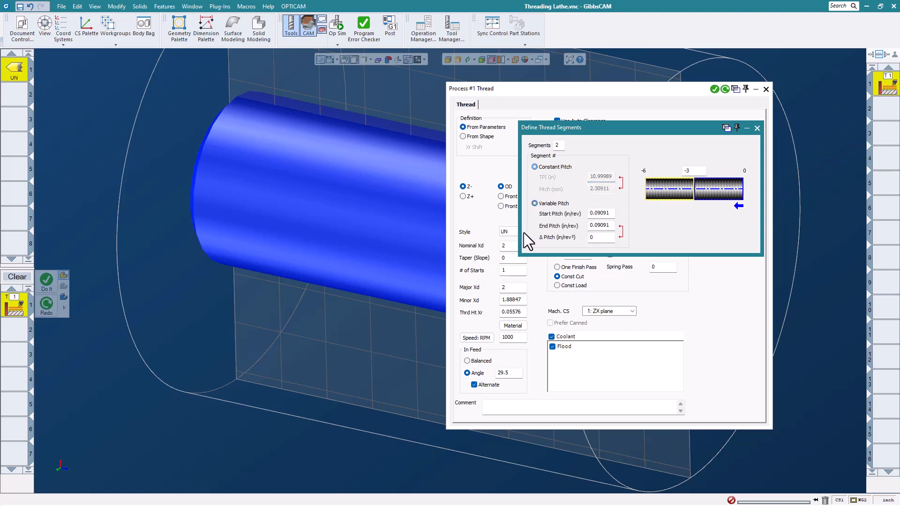
pyautogui.click(609, 213)
pyautogui.doubleClick(609, 214)
pyautogui.write('.05')
pyautogui.doubleClick(609, 225)
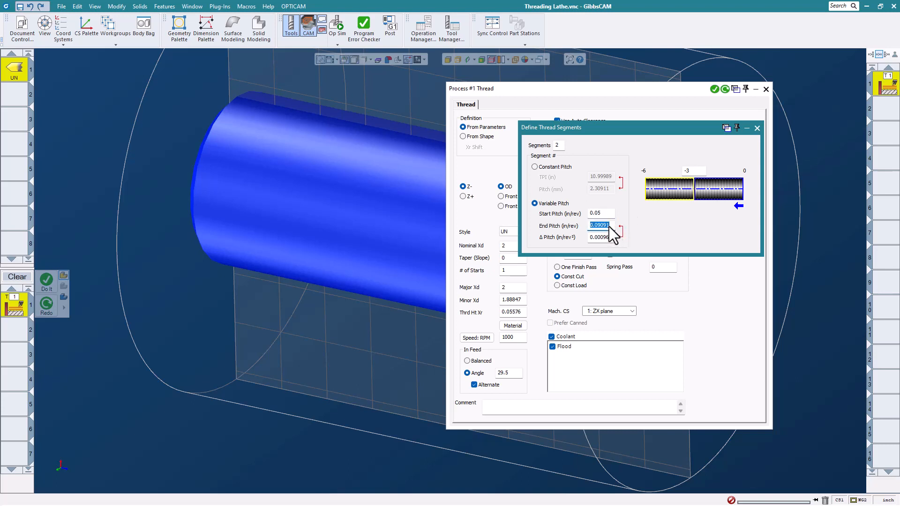
pyautogui.write('.2')
pyautogui.click(757, 129)
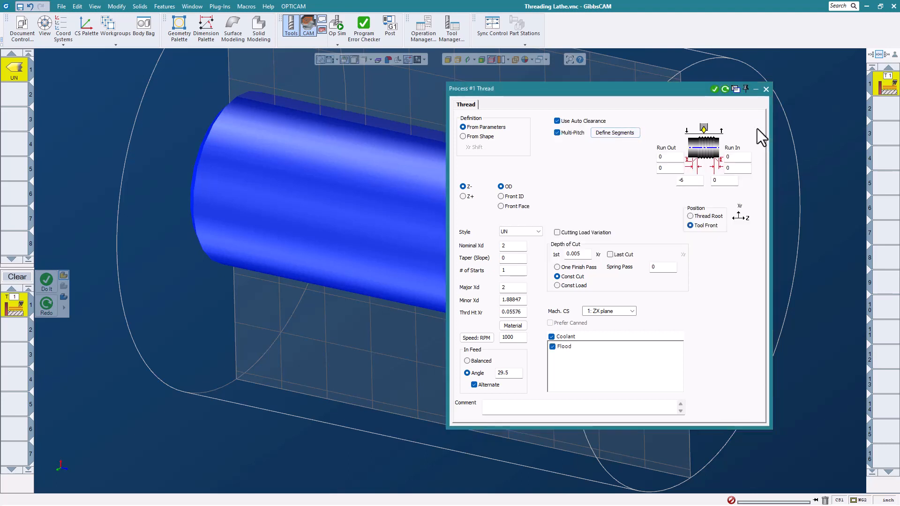
pyautogui.click(766, 89)
# Simulate the multi-pitch OD thread, adjusting the playback speed to examine both pitch segments.
pyautogui.scroll(-2, 543, 161)
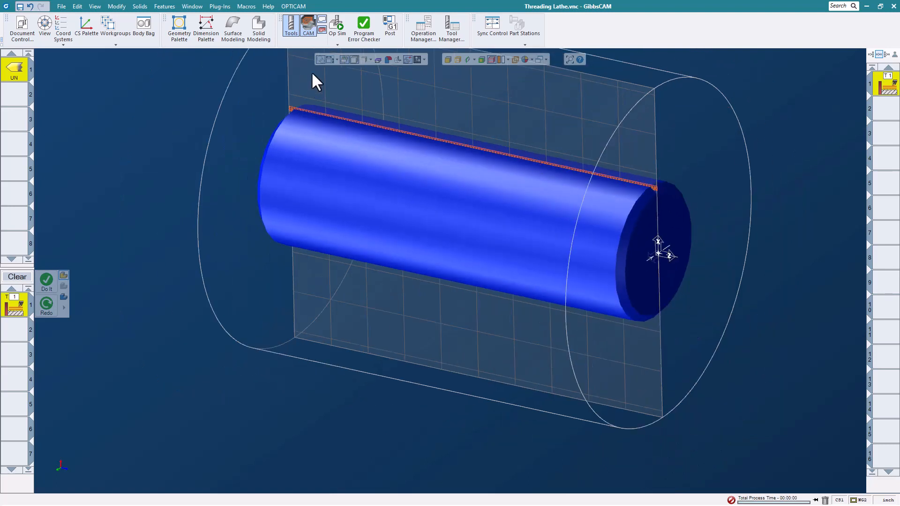
pyautogui.click(338, 31)
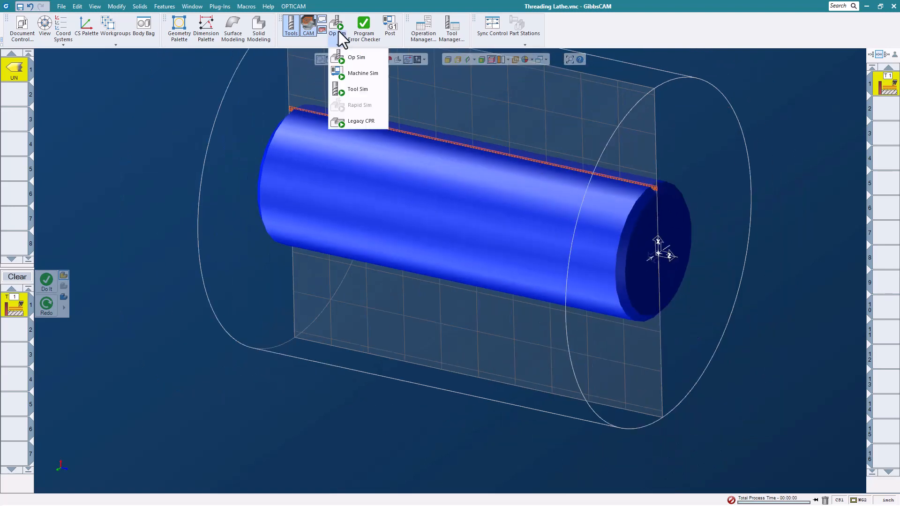
pyautogui.click(344, 59)
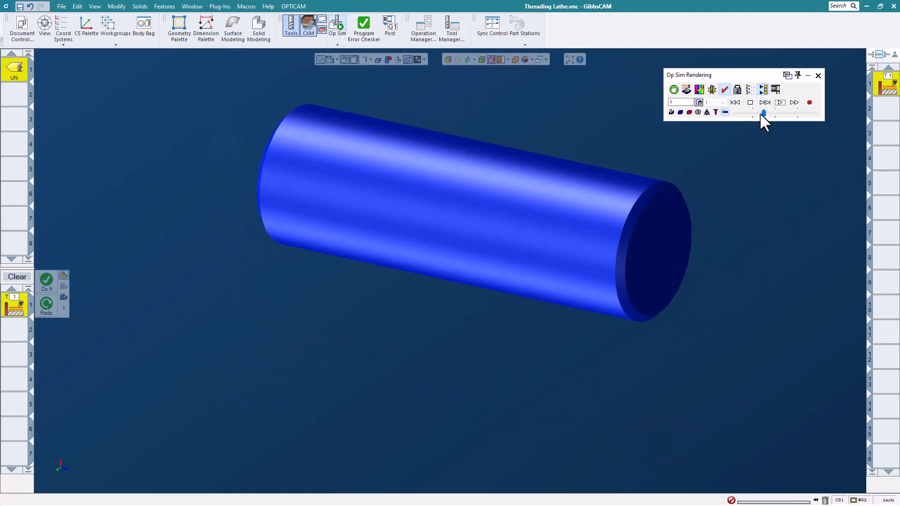
pyautogui.moveTo(761, 113); pyautogui.dragTo(749, 114)
pyautogui.click(779, 103)
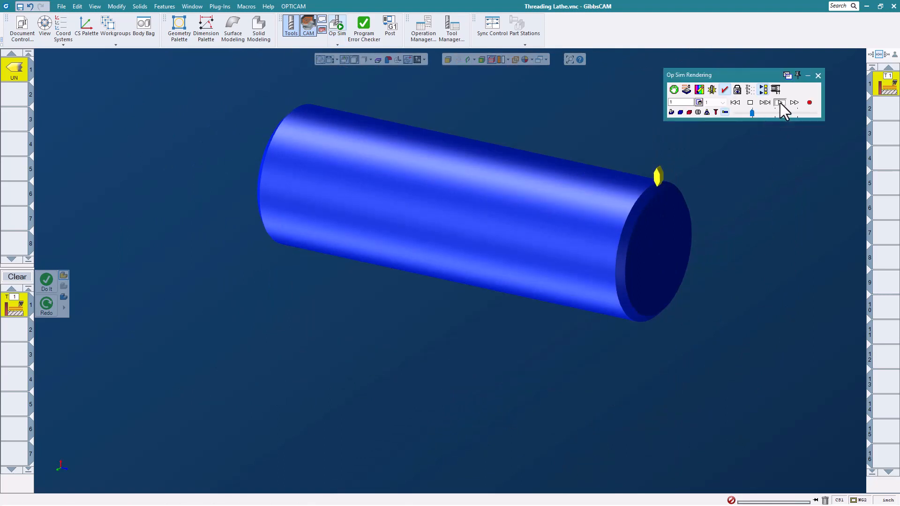
pyautogui.moveTo(751, 113); pyautogui.dragTo(761, 113)
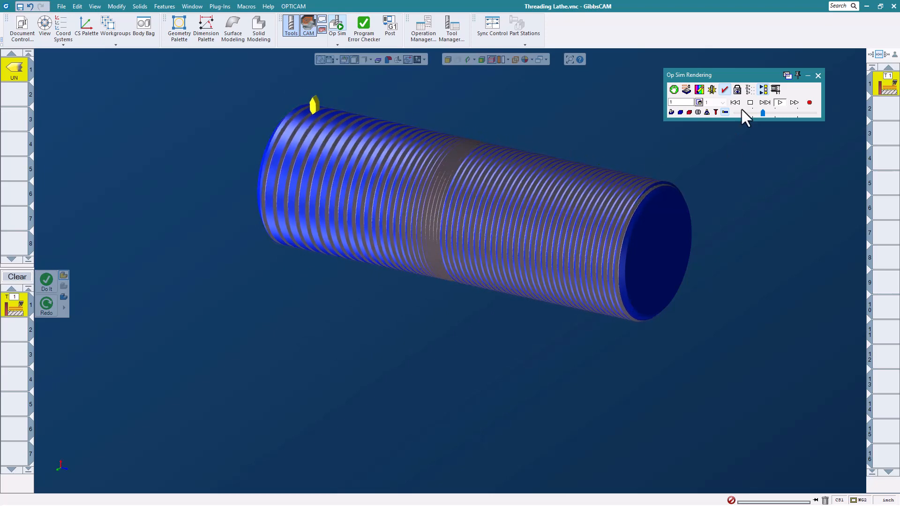
pyautogui.click(818, 75)
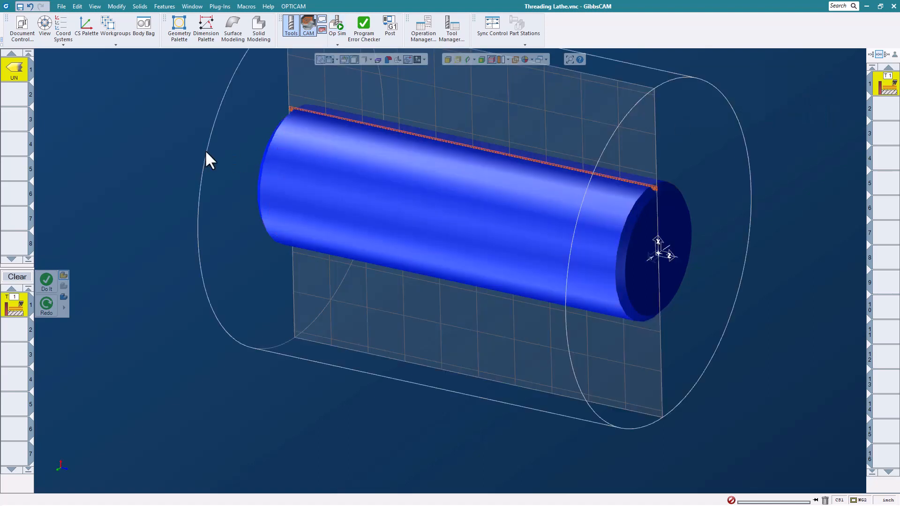
# Close the Threading Lathe part file.
pyautogui.click(62, 7)
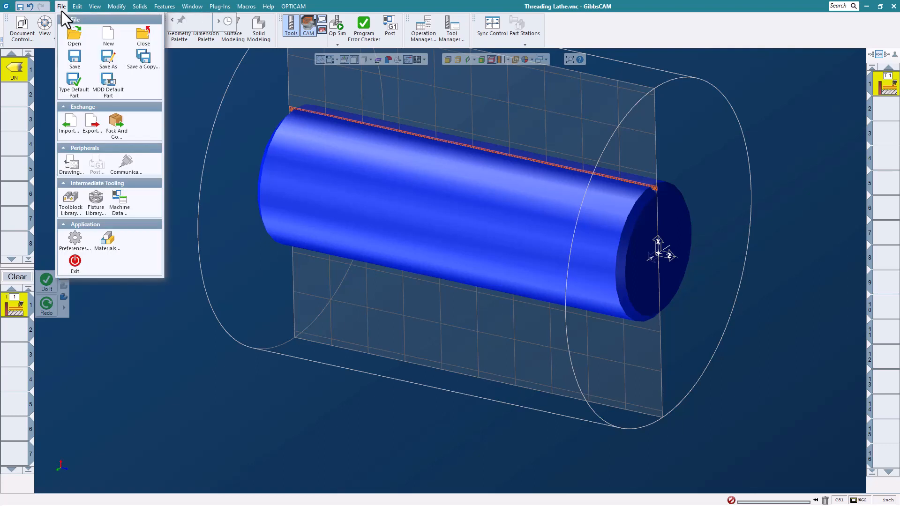
pyautogui.click(145, 38)
pyautogui.click(450, 272)
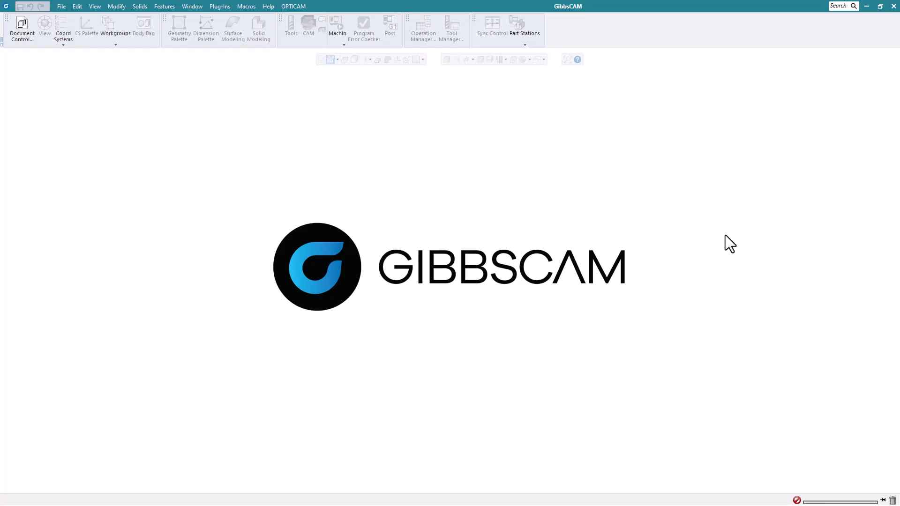
# Open the part file CorePin - Same Tool Drill-Turn.vnc.
pyautogui.click(62, 7)
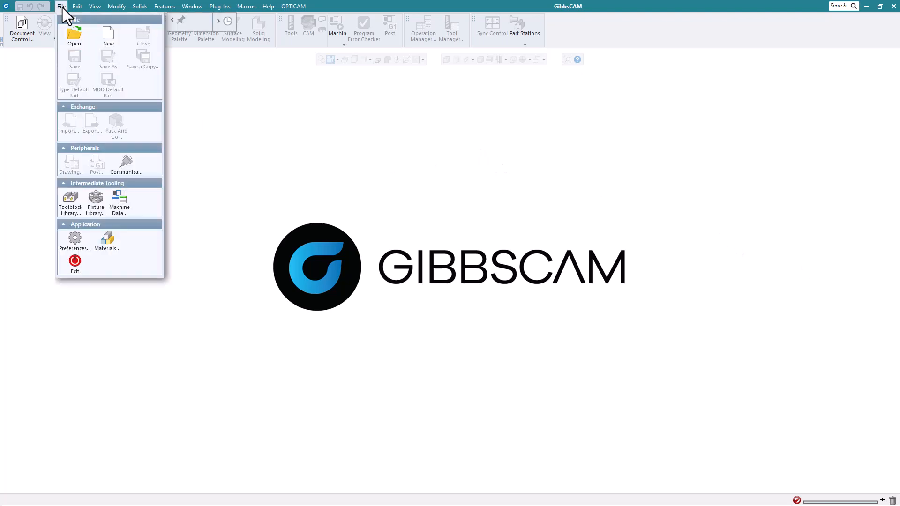
pyautogui.click(75, 33)
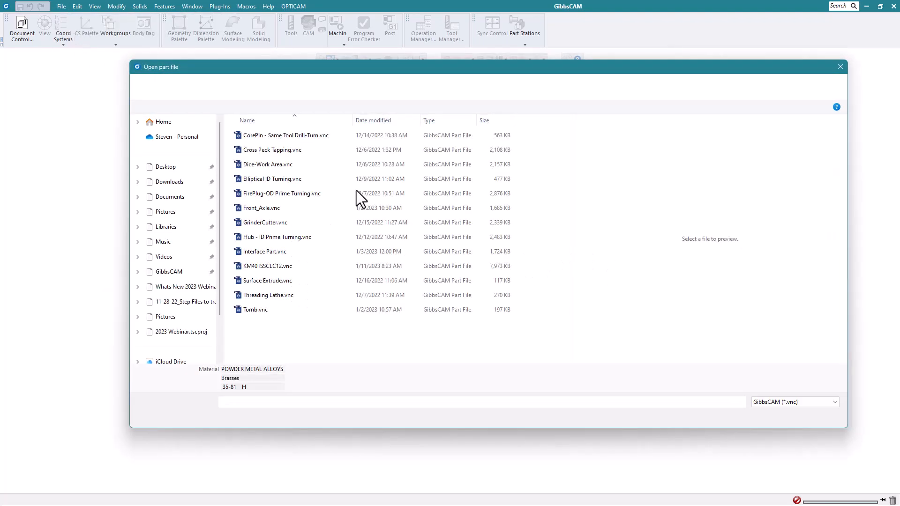
pyautogui.click(305, 138)
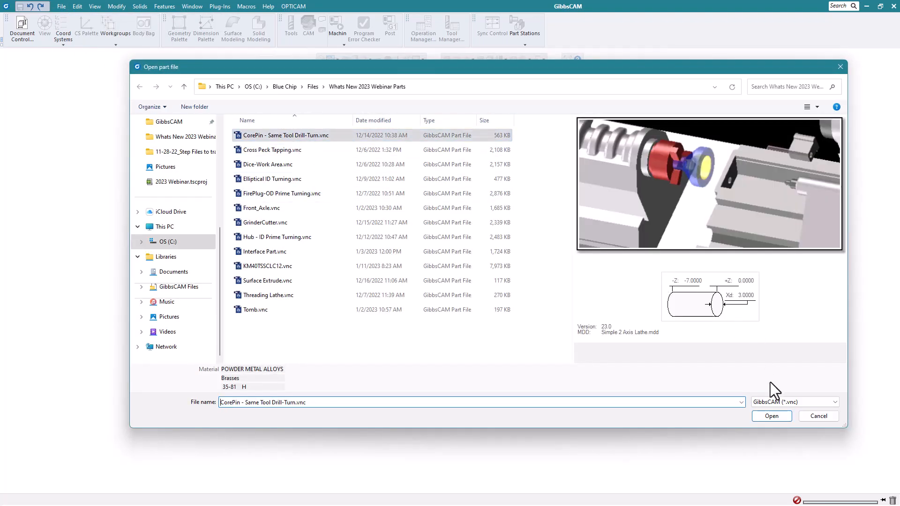
pyautogui.click(771, 416)
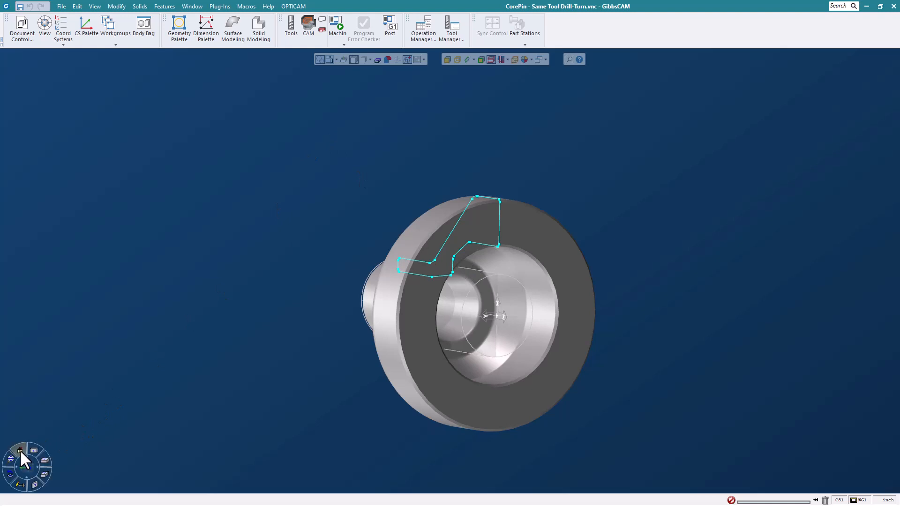
# Create turning tool 1 as a Multifunction Indexable Drill with a Shrink Fit tool holder.
pyautogui.click(20, 449)
pyautogui.click(293, 32)
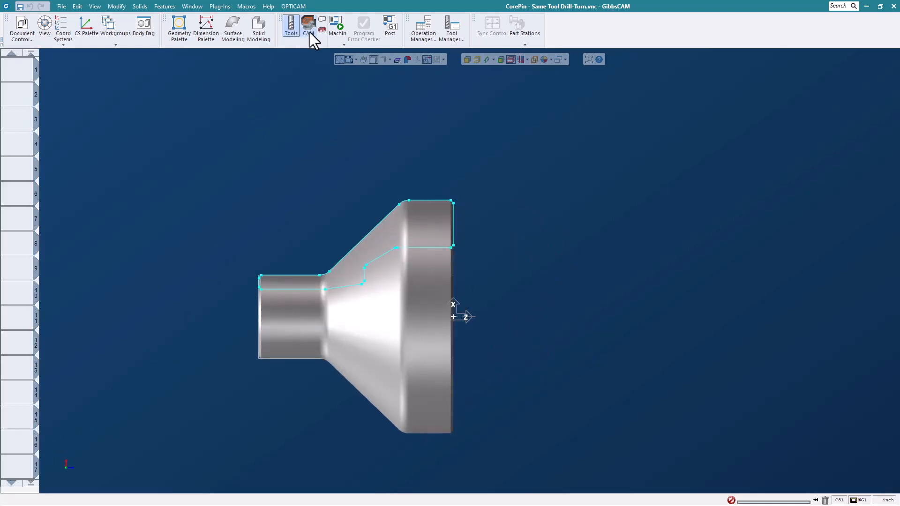
pyautogui.click(309, 32)
pyautogui.doubleClick(23, 72)
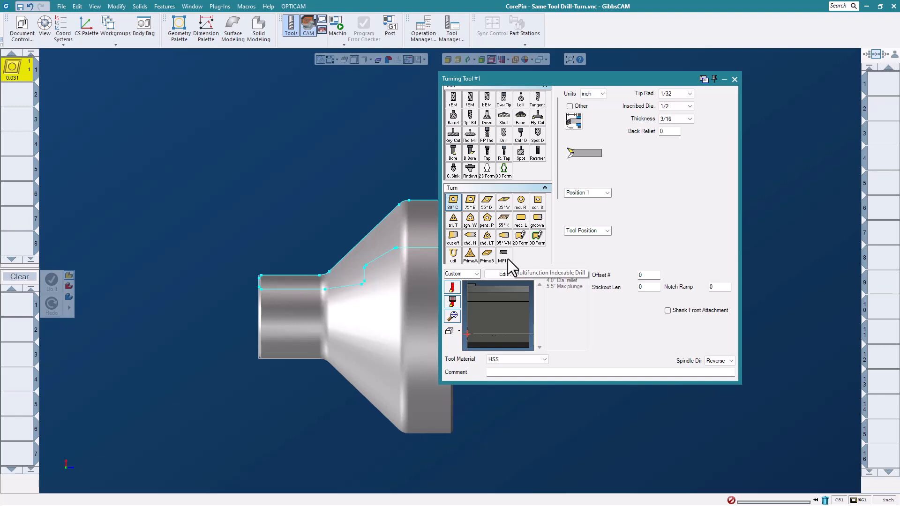
pyautogui.click(504, 256)
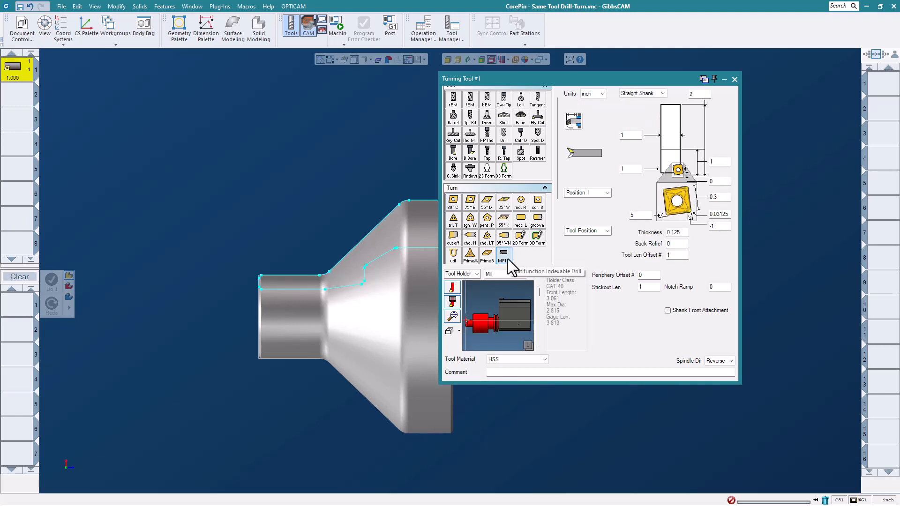
pyautogui.click(516, 275)
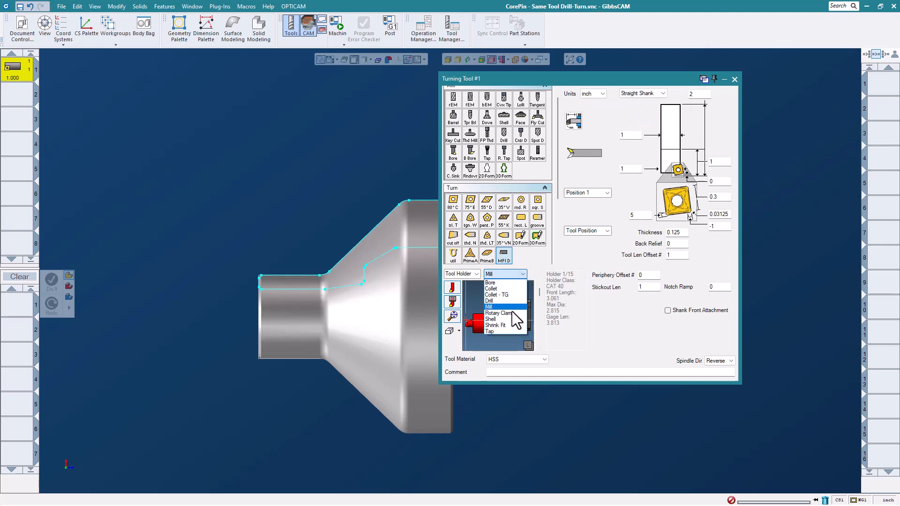
pyautogui.click(513, 325)
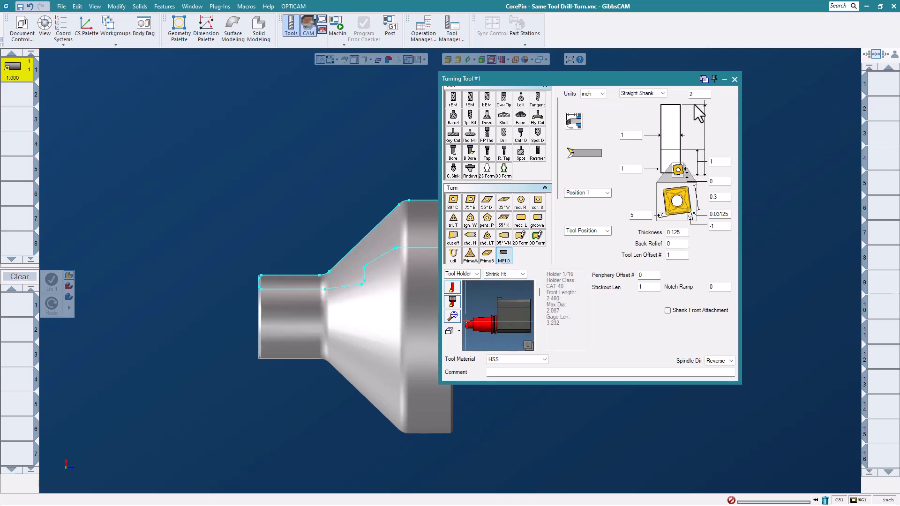
# Set the indexable drill's overall length to 6, cutting diameter to 1.125 and insert size to 0.625.
pyautogui.doubleClick(699, 97)
pyautogui.click(637, 171)
pyautogui.write('.125')
pyautogui.click(717, 197)
pyautogui.press('BackSpace')
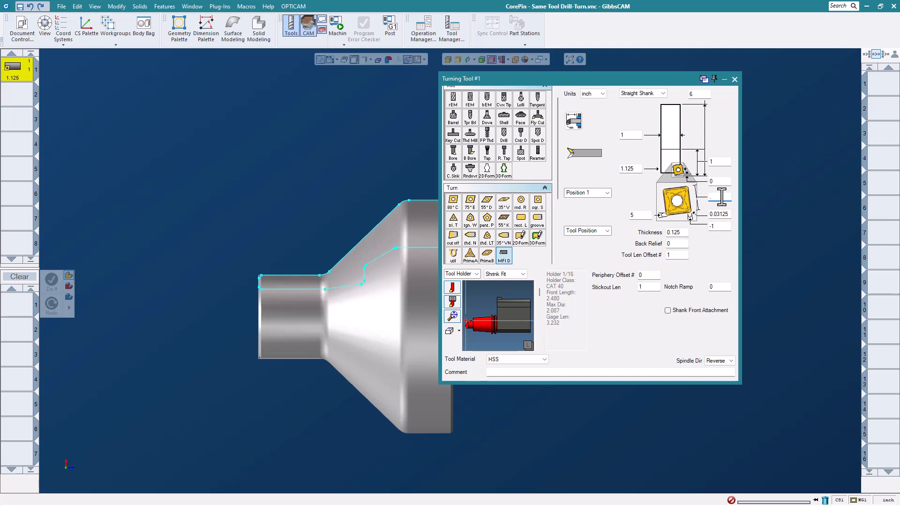
pyautogui.write('.625')
# Show only the insert up close in the tool preview and set its two angles to -5 and 5.
pyautogui.click(644, 215)
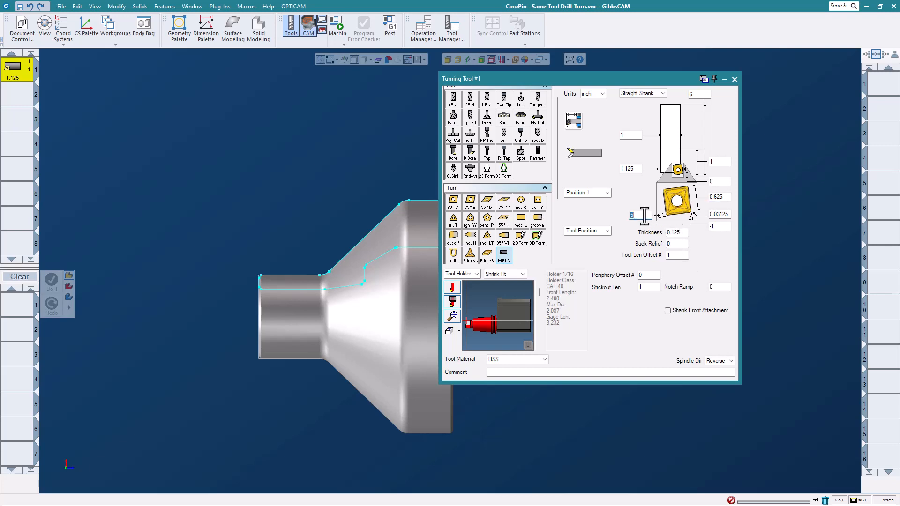
pyautogui.click(452, 287)
pyautogui.click(452, 315)
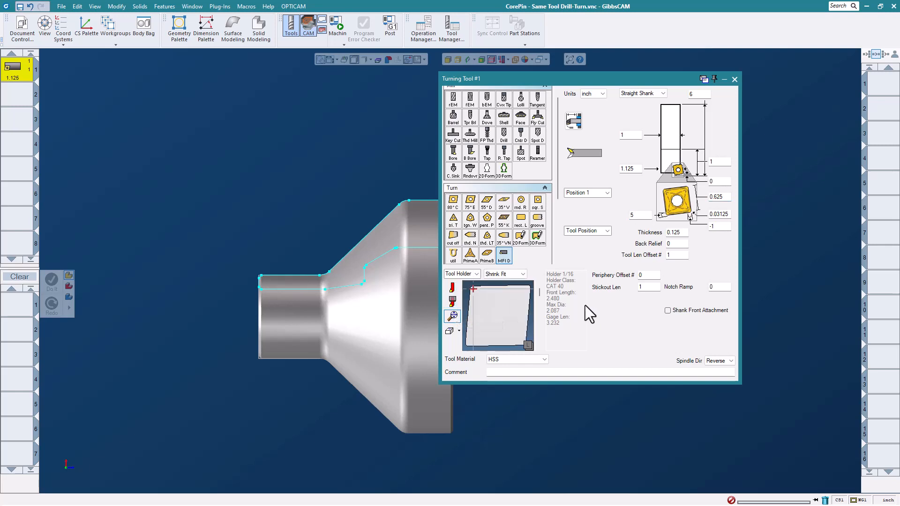
pyautogui.click(642, 217)
pyautogui.press('BackSpace')
pyautogui.write('-5')
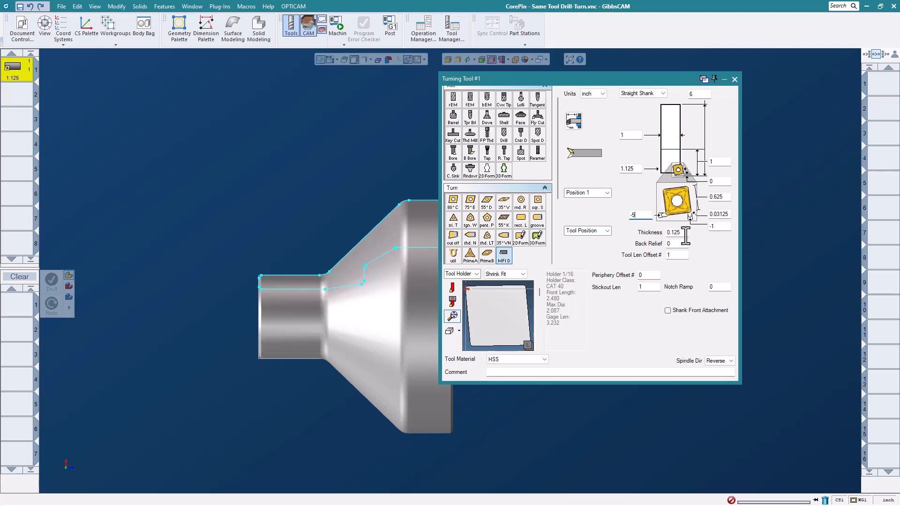
pyautogui.click(717, 229)
pyautogui.write('5')
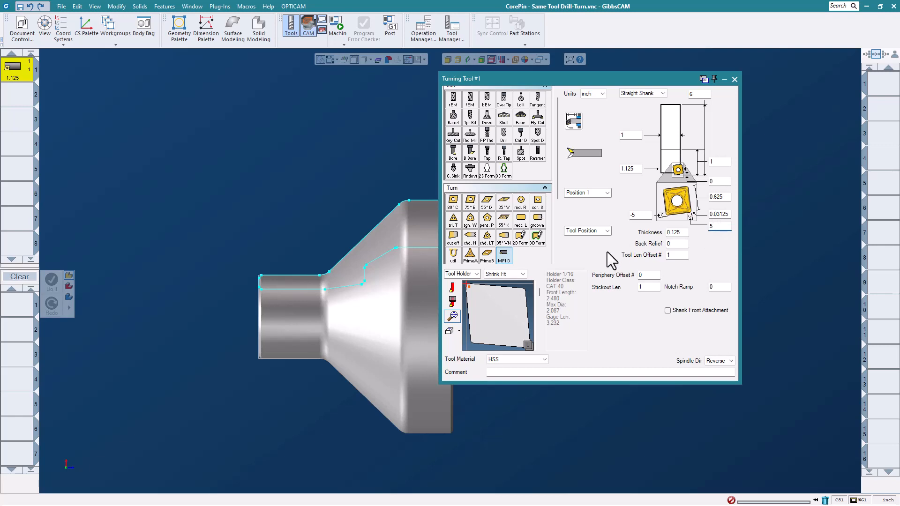
# Show the holder and its mounting again in the preview, set the stickout length to 6 and finish the tool definition.
pyautogui.click(452, 288)
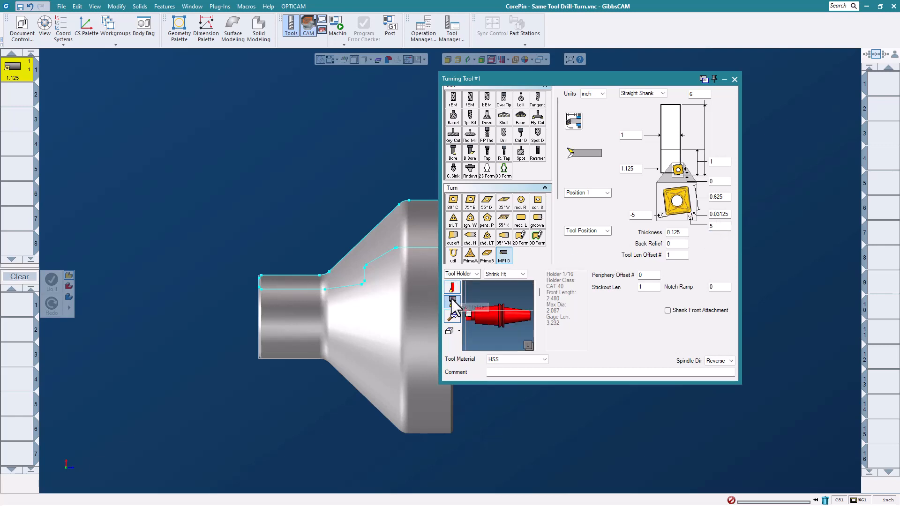
pyautogui.click(452, 301)
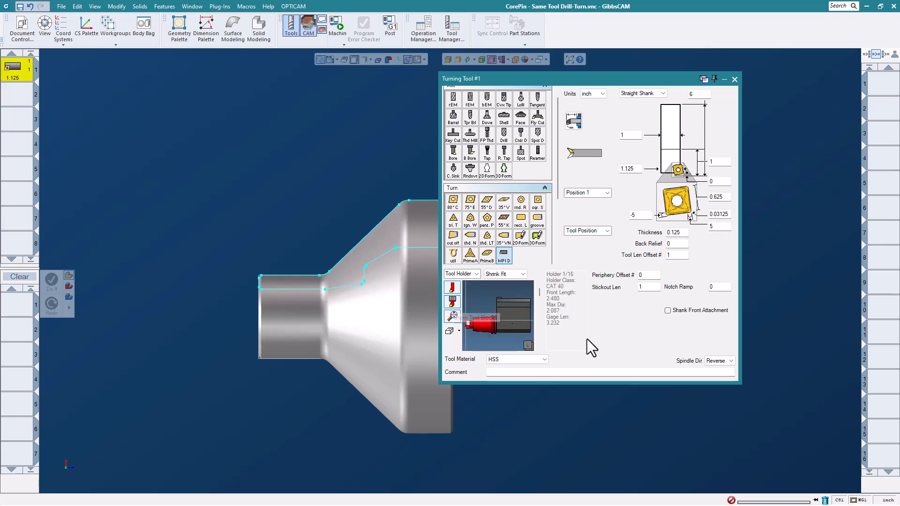
pyautogui.doubleClick(656, 287)
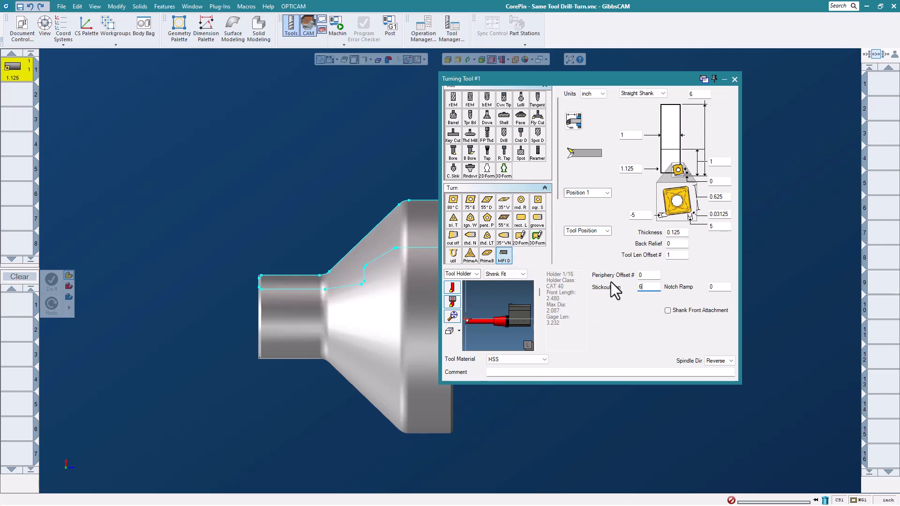
pyautogui.click(735, 79)
# Create a Holes drilling process with the indexable drill, set its X Offset to 0.1 and generate the toolpath.
pyautogui.moveTo(14, 71); pyautogui.dragTo(19, 305)
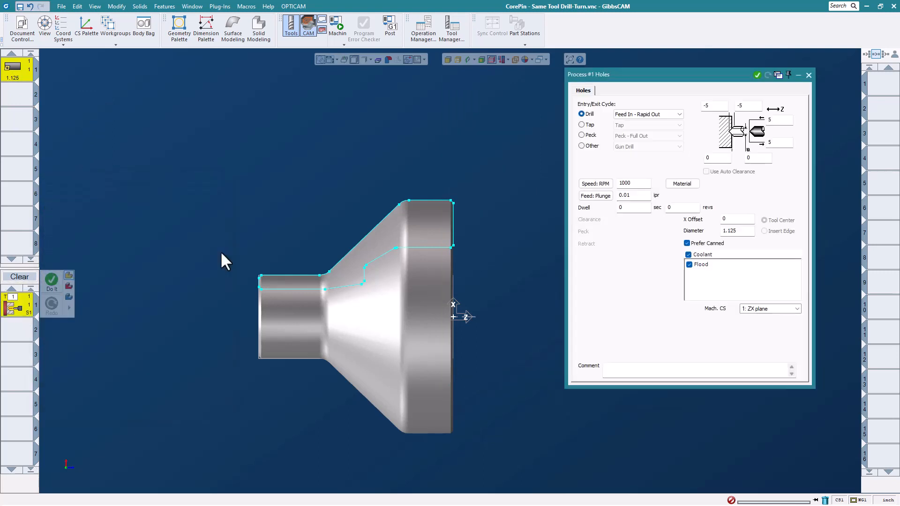
pyautogui.moveTo(726, 72); pyautogui.dragTo(692, 73)
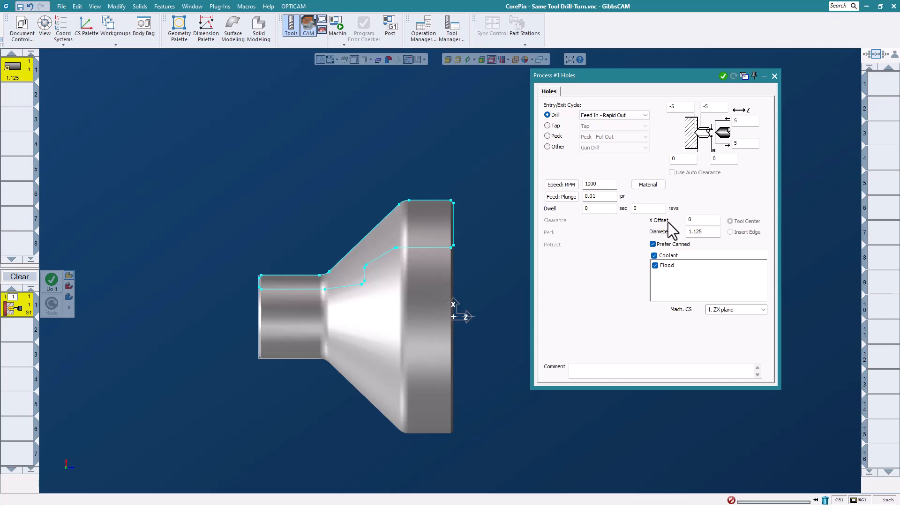
pyautogui.doubleClick(695, 221)
pyautogui.write('.1')
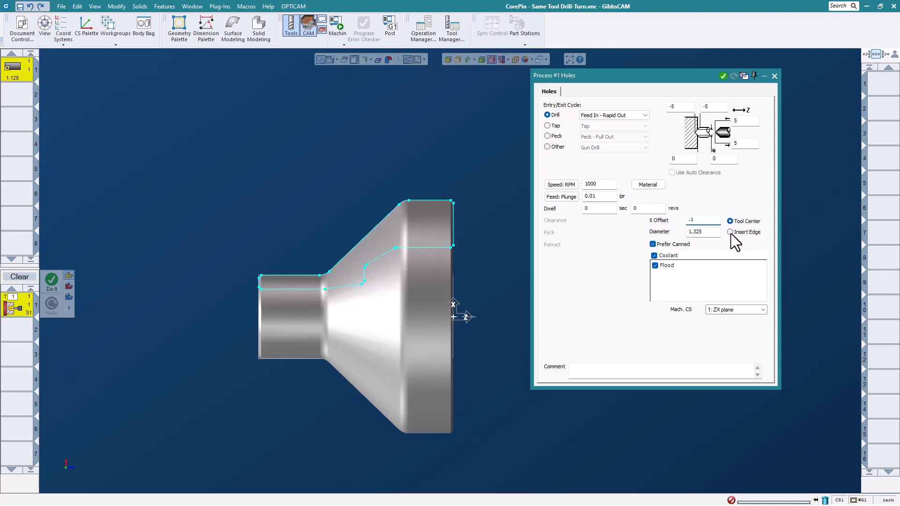
pyautogui.scroll(2, 409, 332)
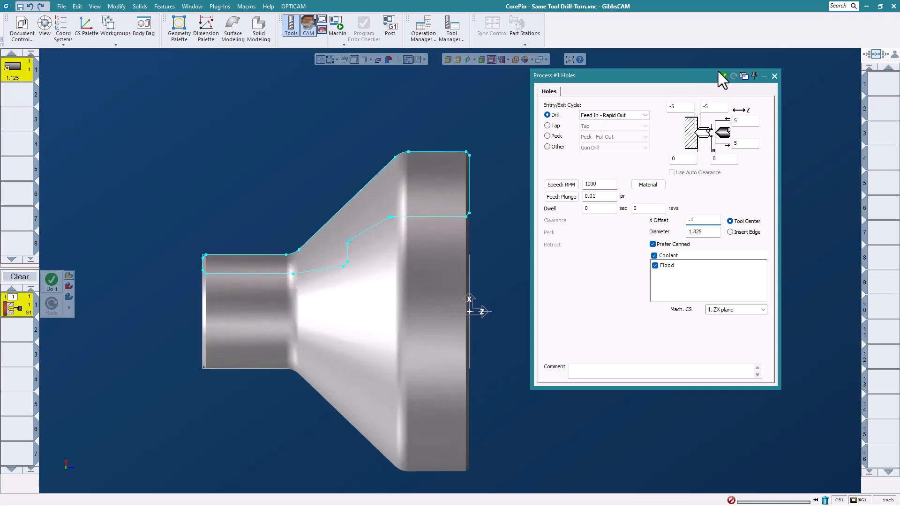
pyautogui.click(724, 76)
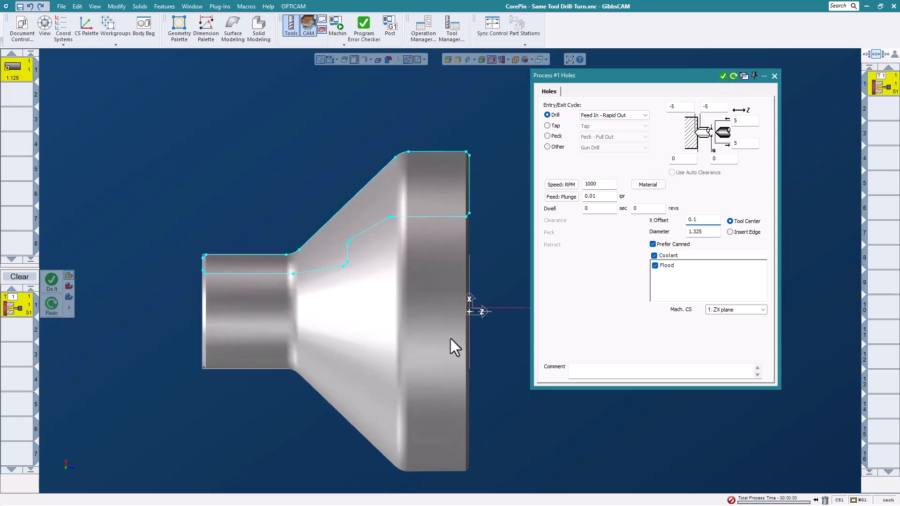
# Set the drilling process's X Offset to 0, regenerate the toolpath and close the process settings.
pyautogui.scroll(2, 480, 330)
pyautogui.scroll(2, 481, 326)
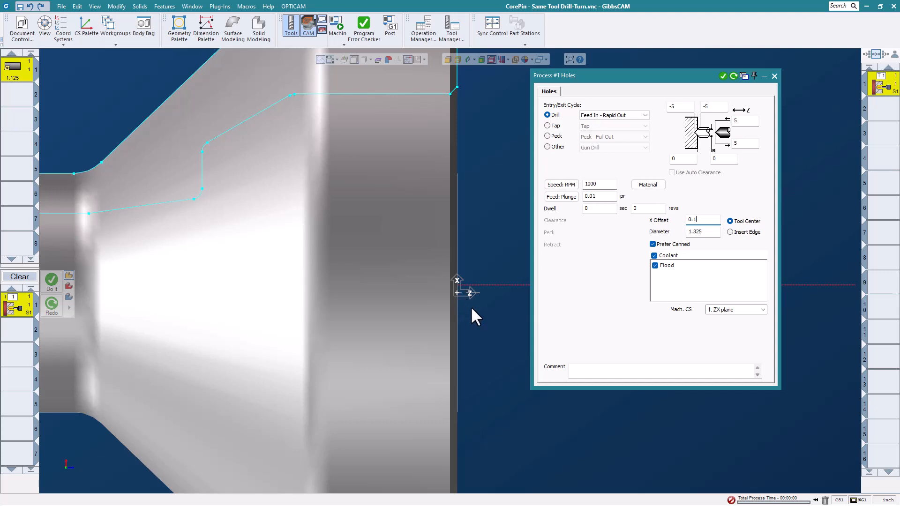
pyautogui.doubleClick(702, 219)
pyautogui.write('0')
pyautogui.click(733, 76)
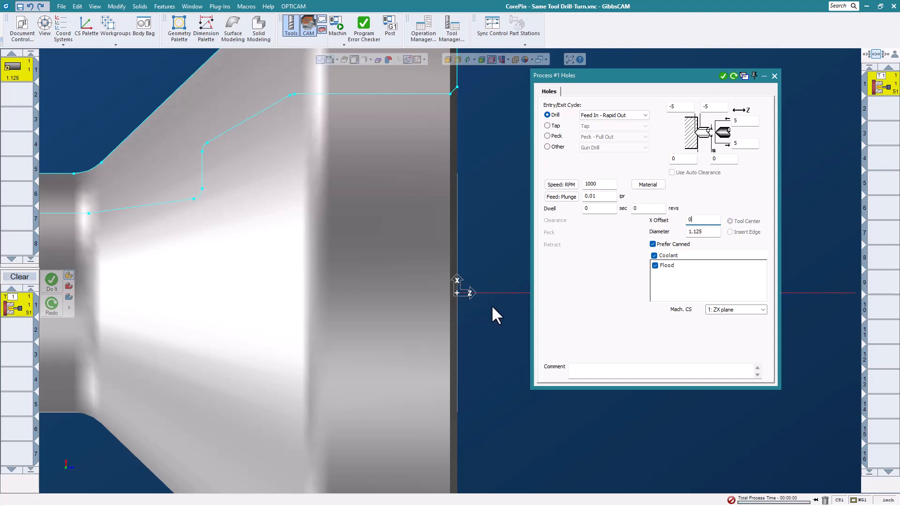
pyautogui.scroll(-3, 490, 304)
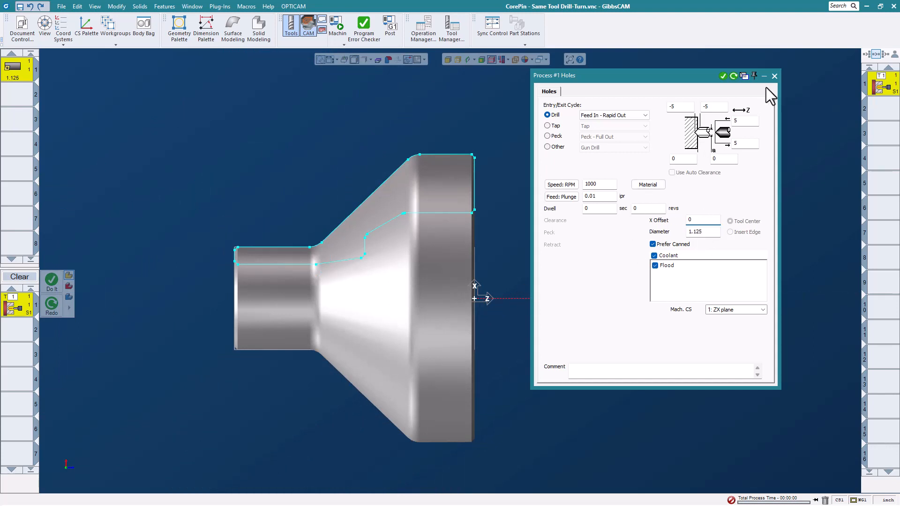
pyautogui.click(774, 76)
# Change the indexable drill's process type to Rough for turning the front ID, keeping its default settings.
pyautogui.rightClick(12, 307)
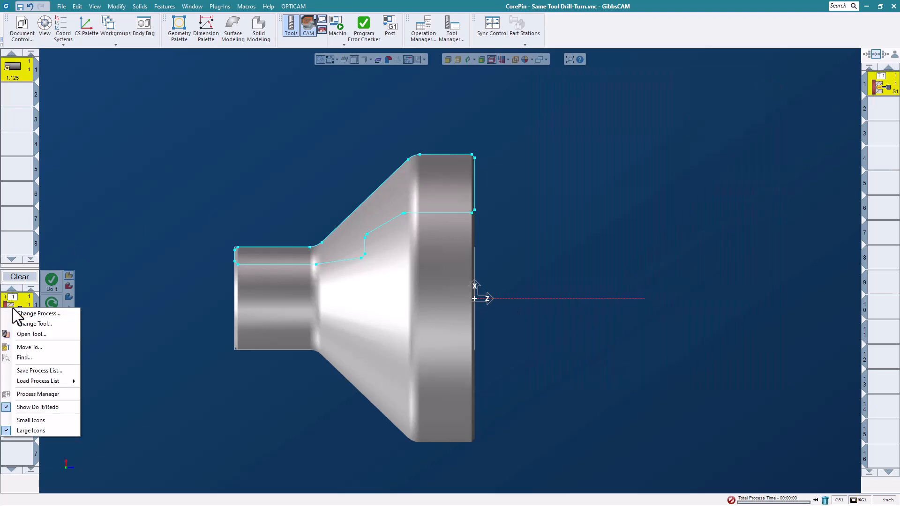
pyautogui.click(40, 317)
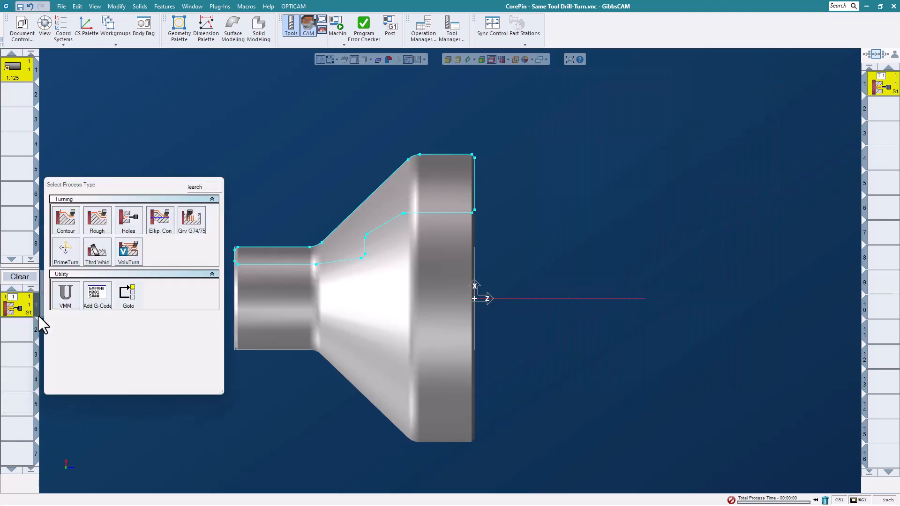
pyautogui.click(97, 219)
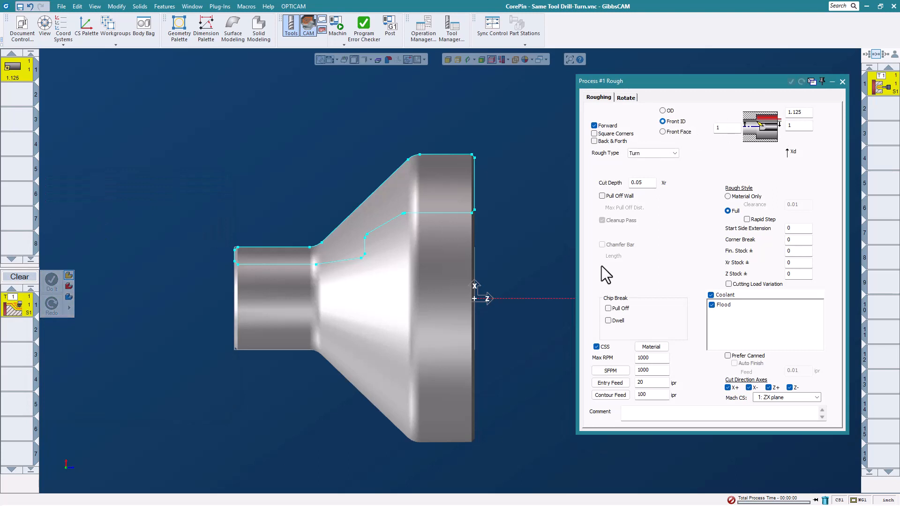
pyautogui.click(842, 82)
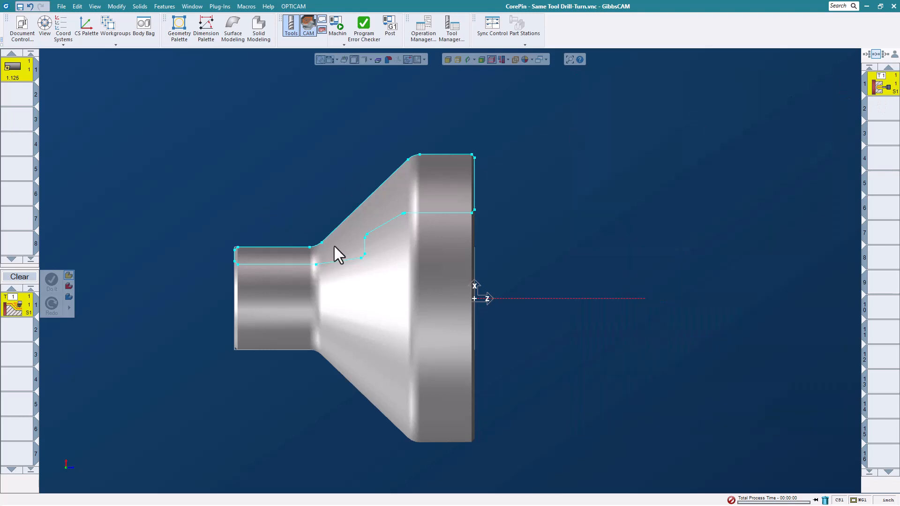
# Select the inner profile from the front bore chamfer to the small bore, directed inward, and generate a new ID roughing operation.
pyautogui.scroll(3, 333, 246)
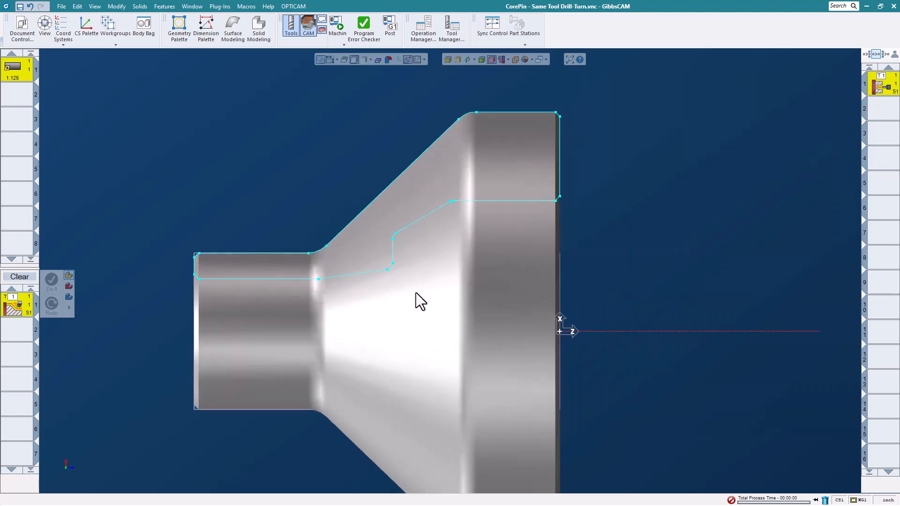
pyautogui.click(557, 197)
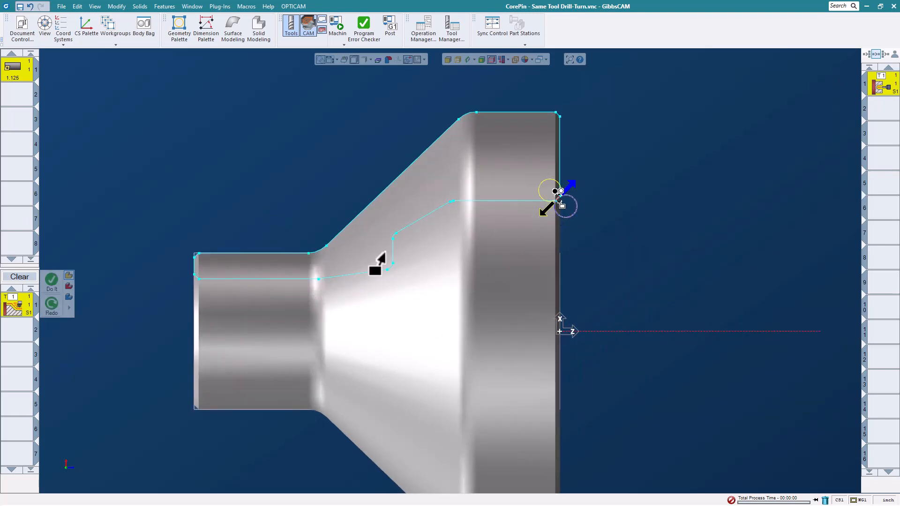
pyautogui.click(297, 279)
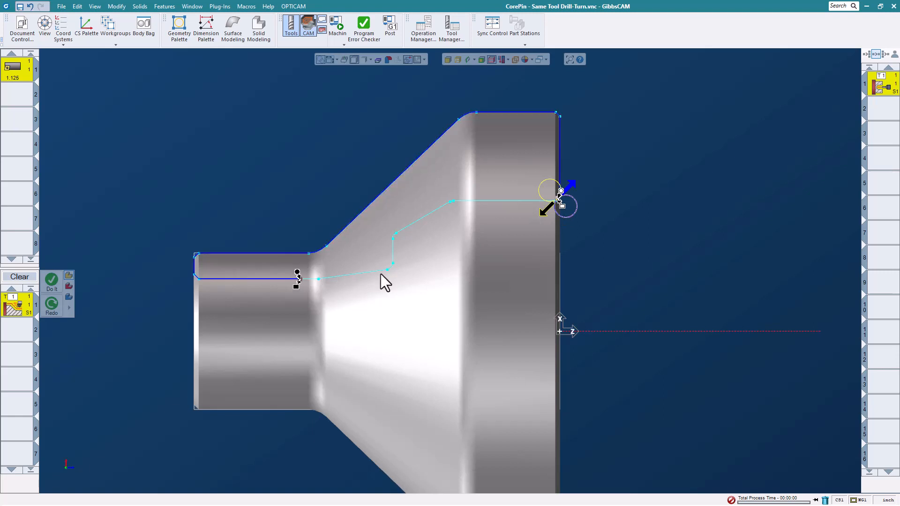
pyautogui.click(543, 210)
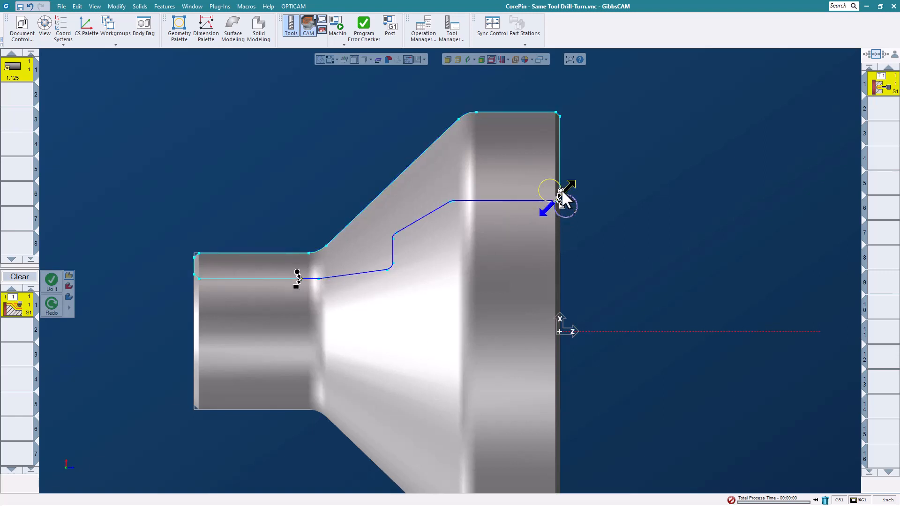
pyautogui.rightClick(613, 177)
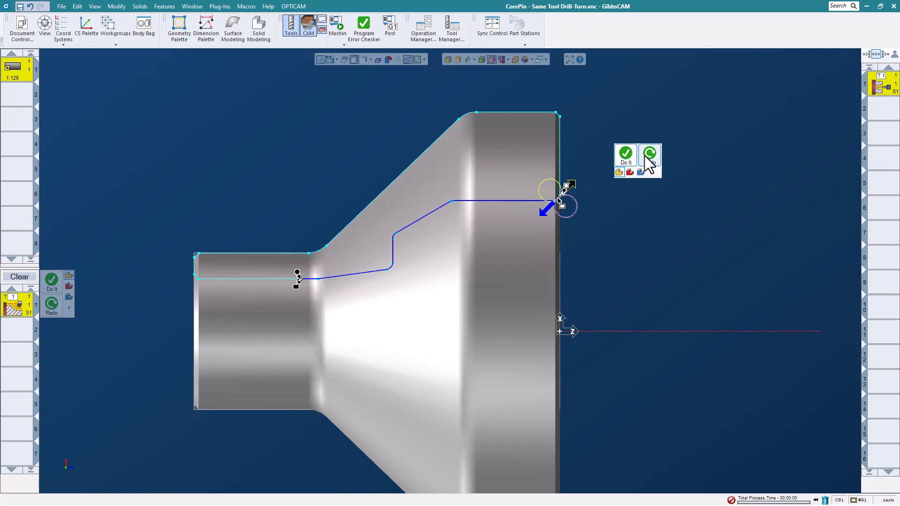
pyautogui.click(625, 156)
pyautogui.scroll(-3, 630, 210)
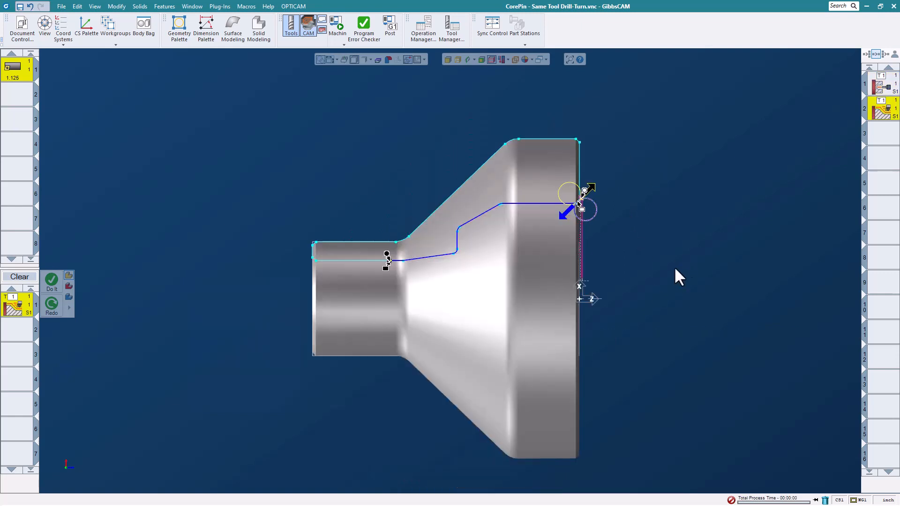
pyautogui.moveTo(674, 266); pyautogui.dragTo(467, 341, button='middle')
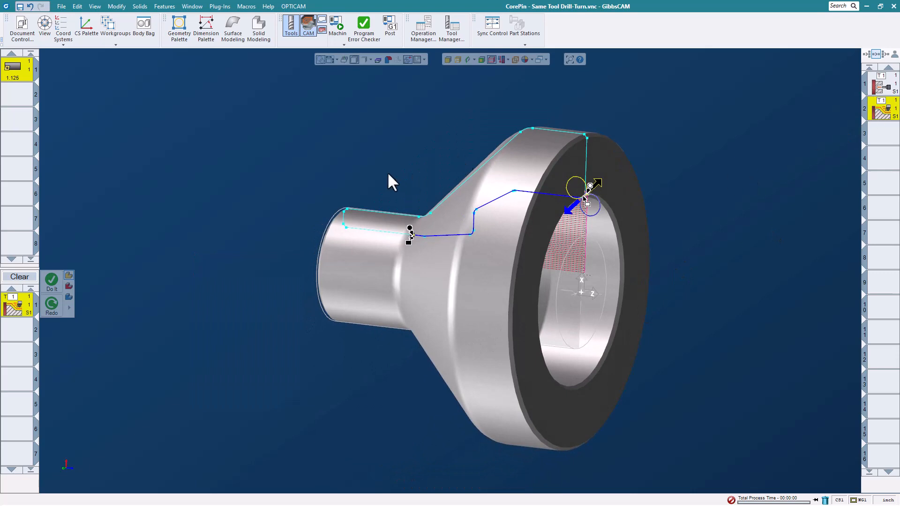
# Run the machine simulation of the CorePin drilling and ID roughing operations, ending with the simulation closed.
pyautogui.click(345, 38)
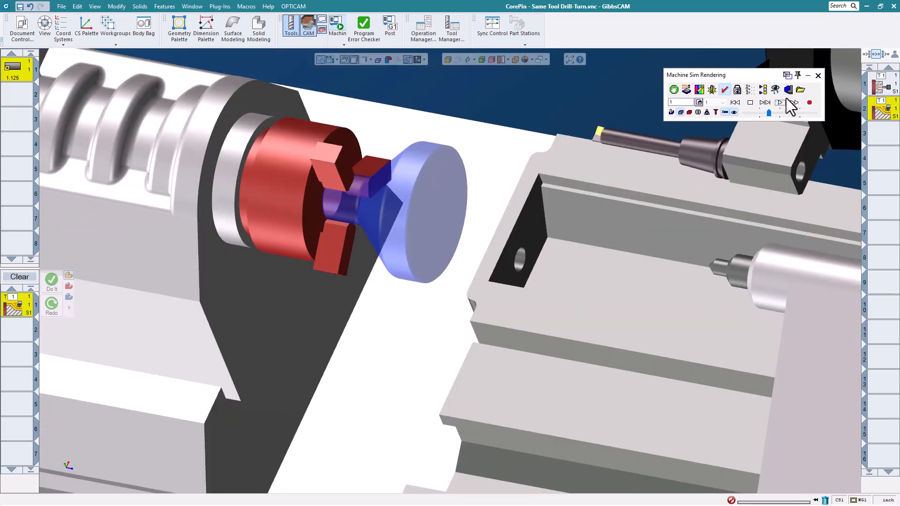
pyautogui.click(779, 103)
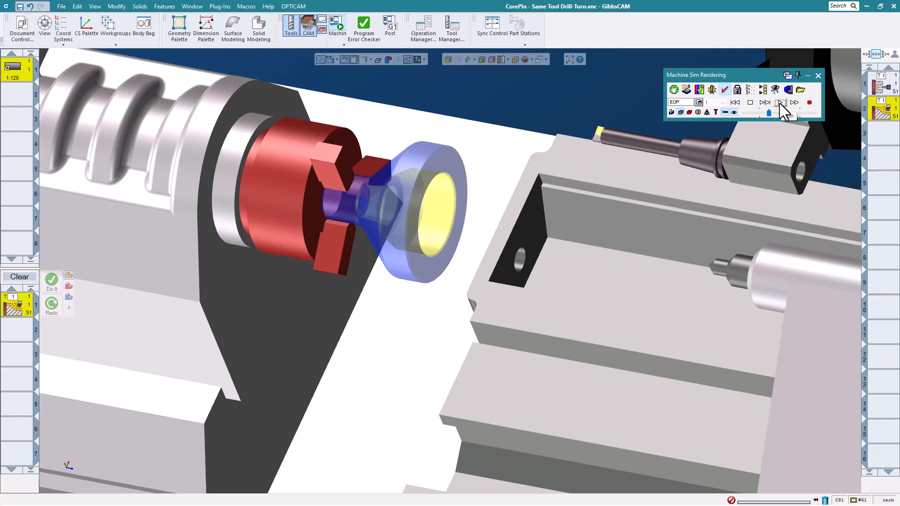
pyautogui.click(818, 76)
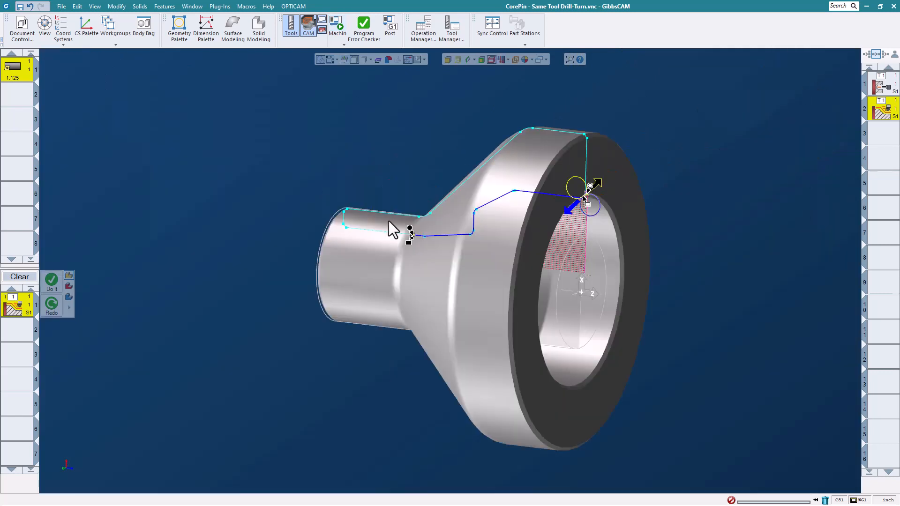
# Close the CorePin part without saving its changes and open the part file Elliptical ID Turning.vnc.
pyautogui.click(61, 6)
pyautogui.click(137, 37)
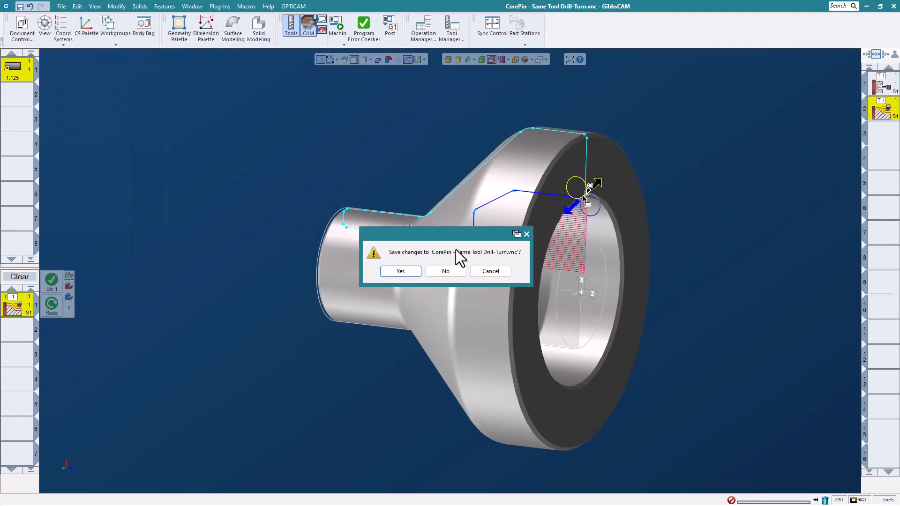
pyautogui.click(454, 273)
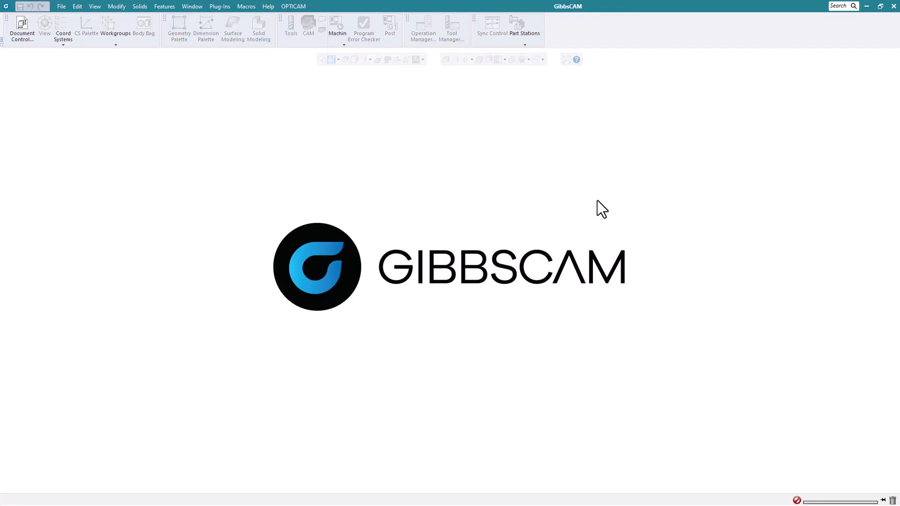
pyautogui.click(56, 10)
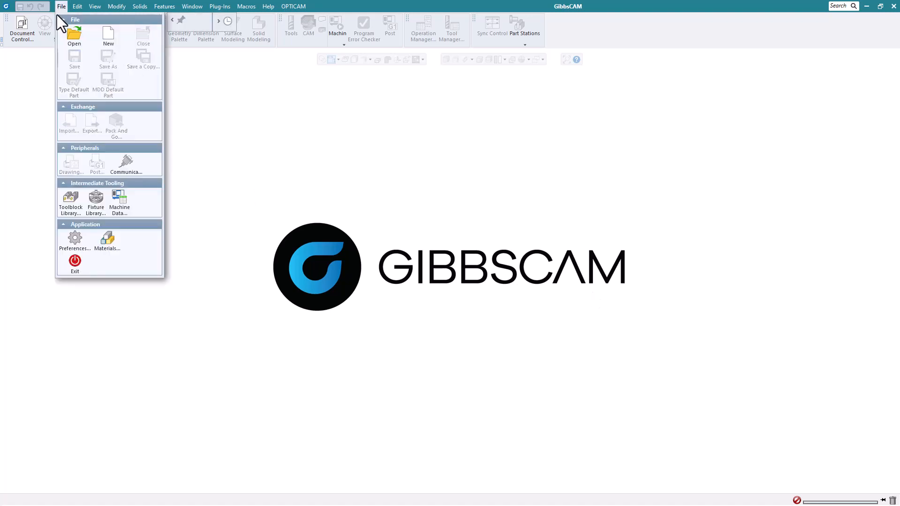
pyautogui.click(66, 30)
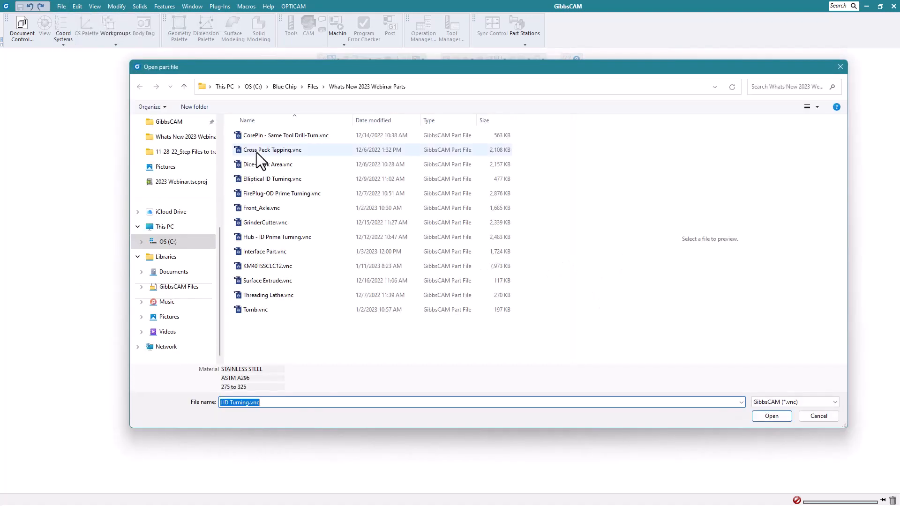
pyautogui.click(291, 179)
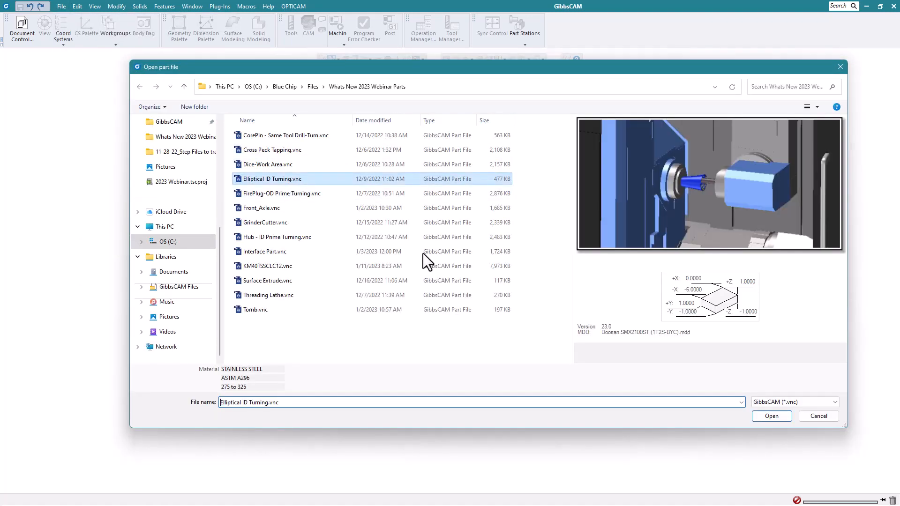
pyautogui.click(771, 416)
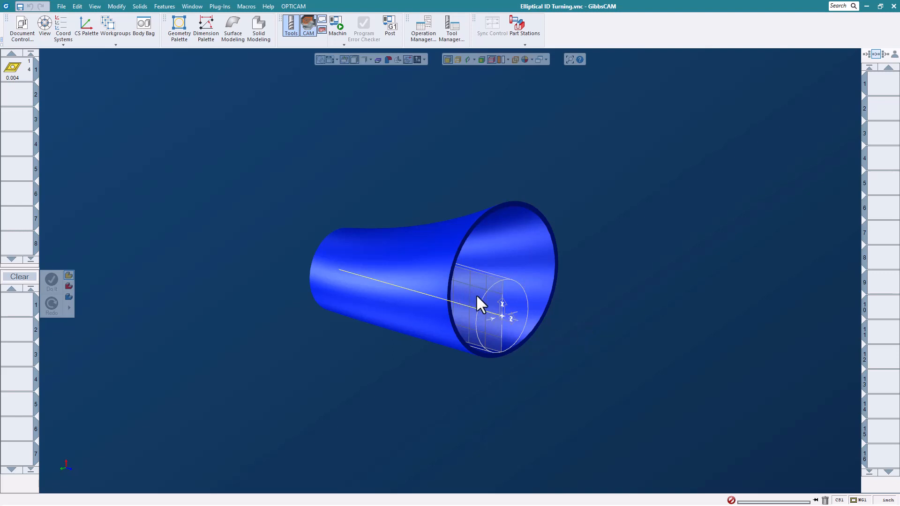
# Examine the definition of the 55° boring bar tool with the 0.004 tip radius, including its holder and stickout settings.
pyautogui.scroll(2, 476, 293)
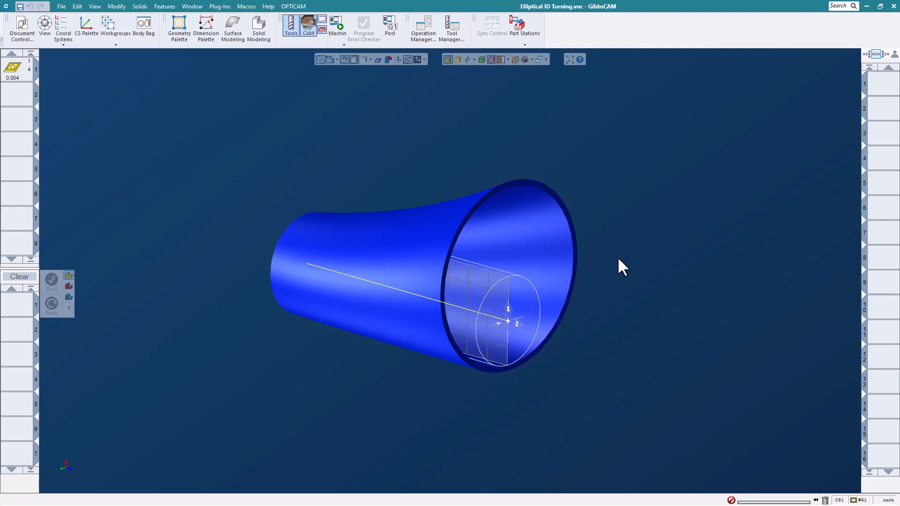
pyautogui.doubleClick(28, 74)
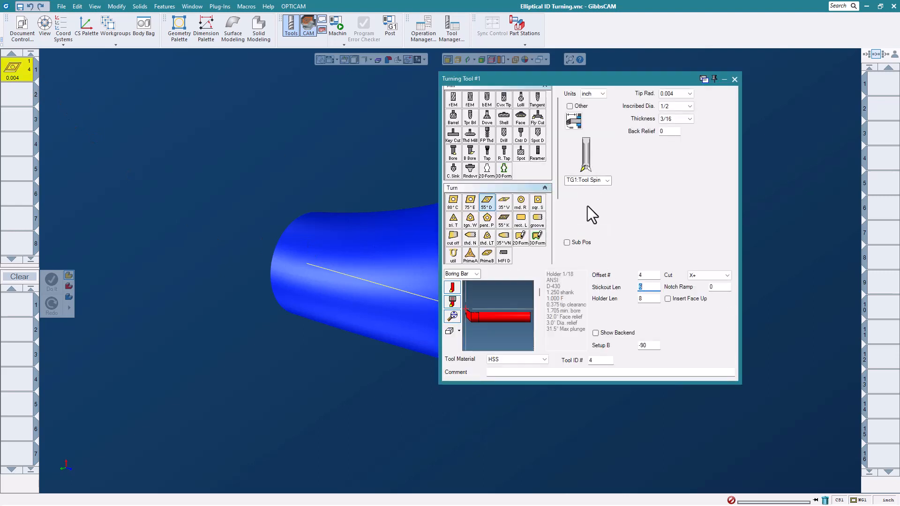
pyautogui.click(733, 80)
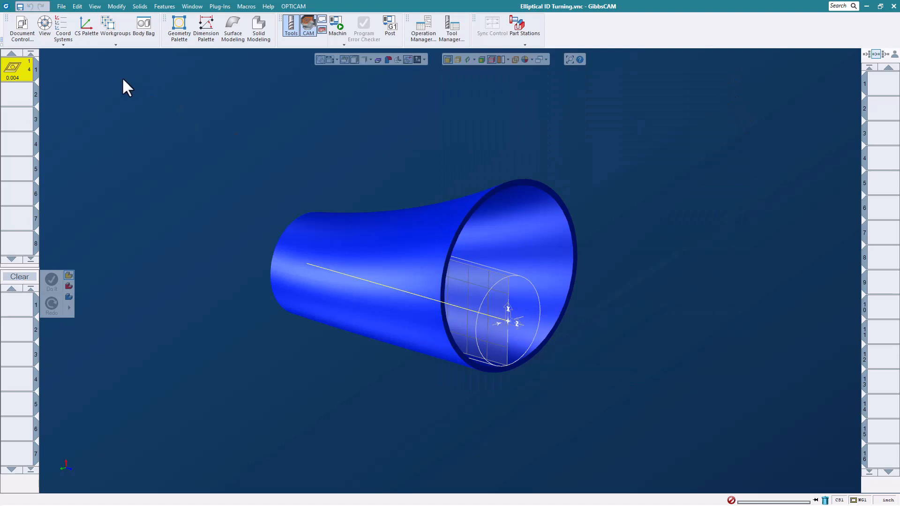
# Create an Elliptical Contour process with the boring bar and set its Holder Angle to 0, keeping the default ID contour settings.
pyautogui.moveTo(22, 69); pyautogui.dragTo(18, 309)
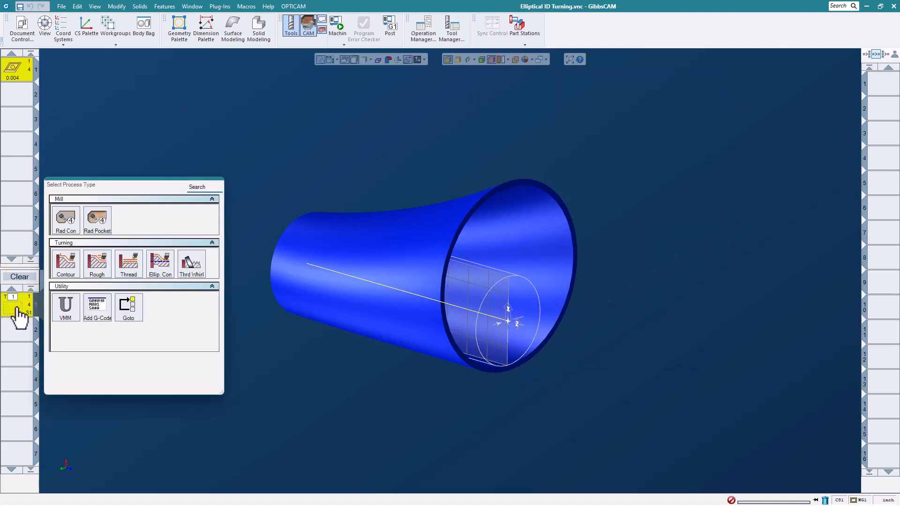
pyautogui.click(160, 265)
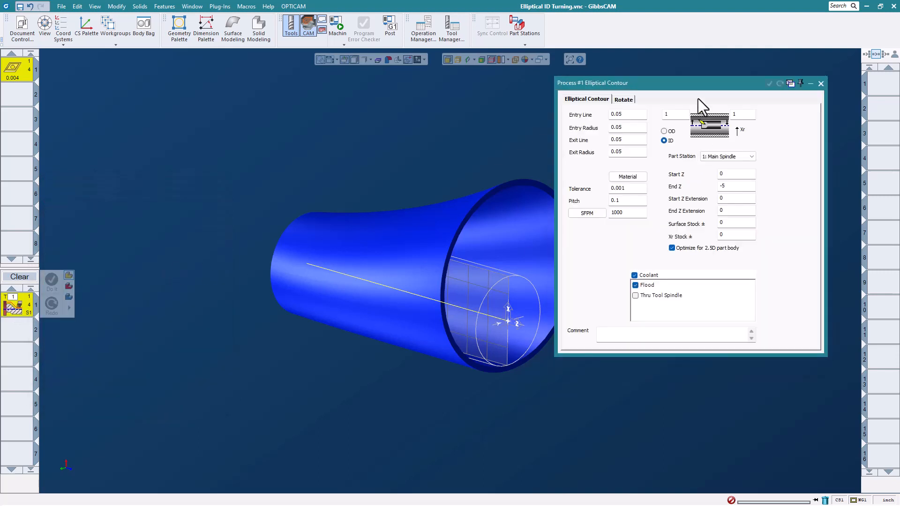
pyautogui.moveTo(698, 87); pyautogui.dragTo(723, 78)
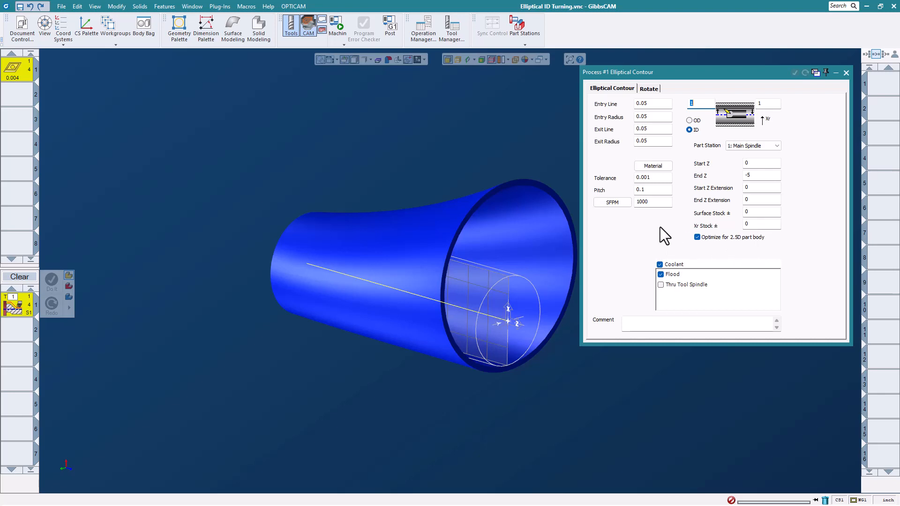
pyautogui.click(646, 90)
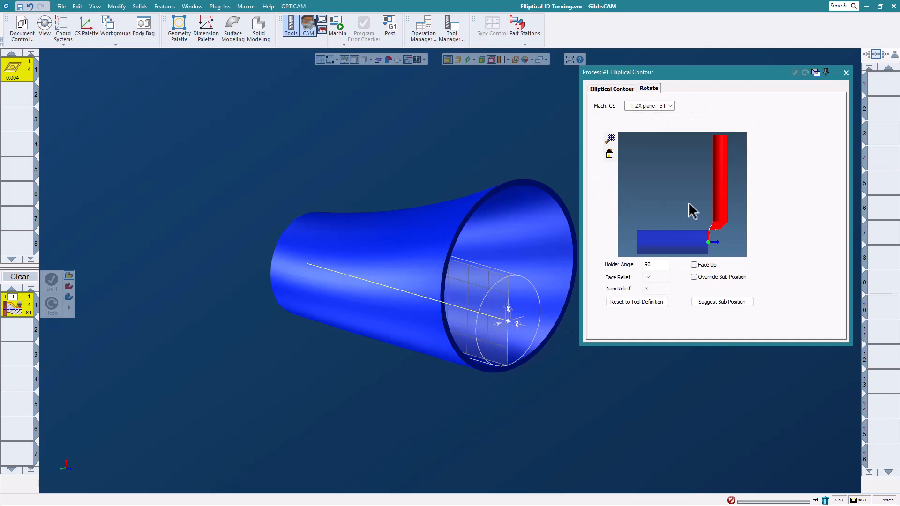
pyautogui.doubleClick(654, 266)
pyautogui.write('0')
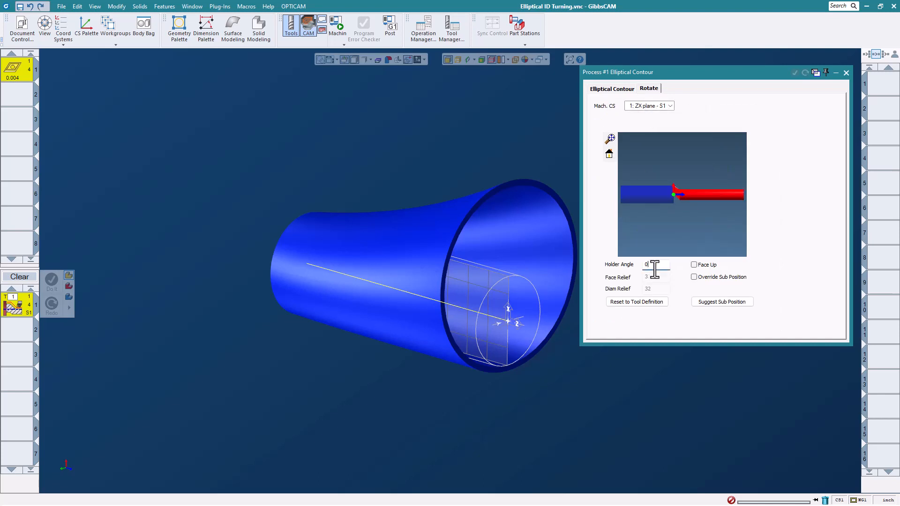
pyautogui.click(605, 89)
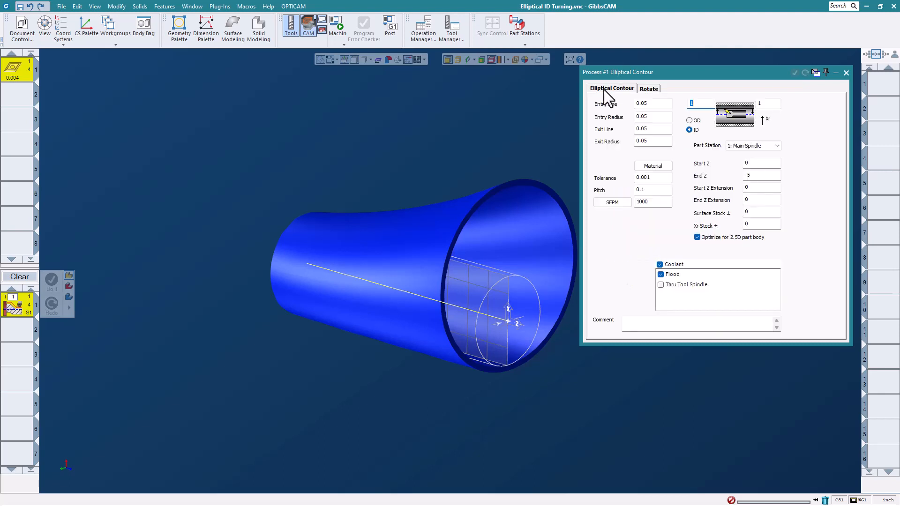
pyautogui.moveTo(700, 72); pyautogui.dragTo(703, 73)
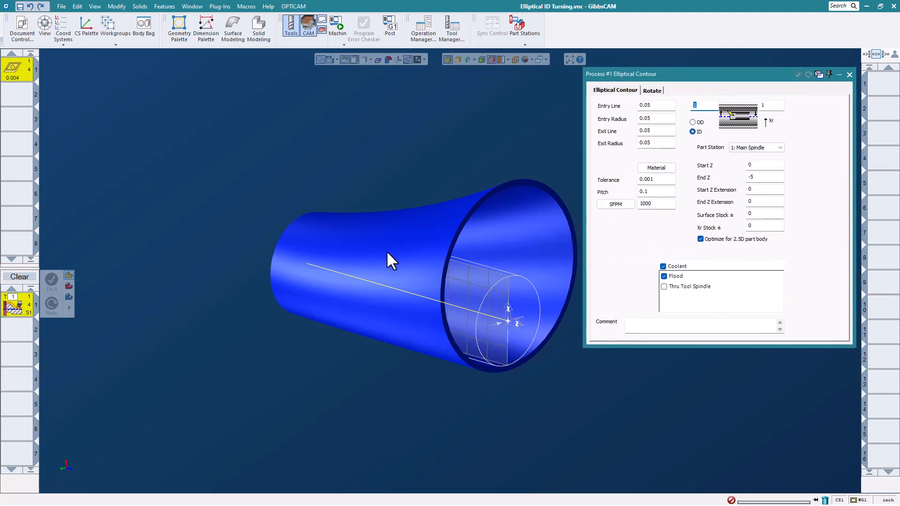
# Select the stored Inside Surfaces feature and the part's lengthwise centre line, generate the elliptical contour operation and close the open dialogs.
pyautogui.scroll(-3, 323, 234)
pyautogui.scroll(3, 453, 283)
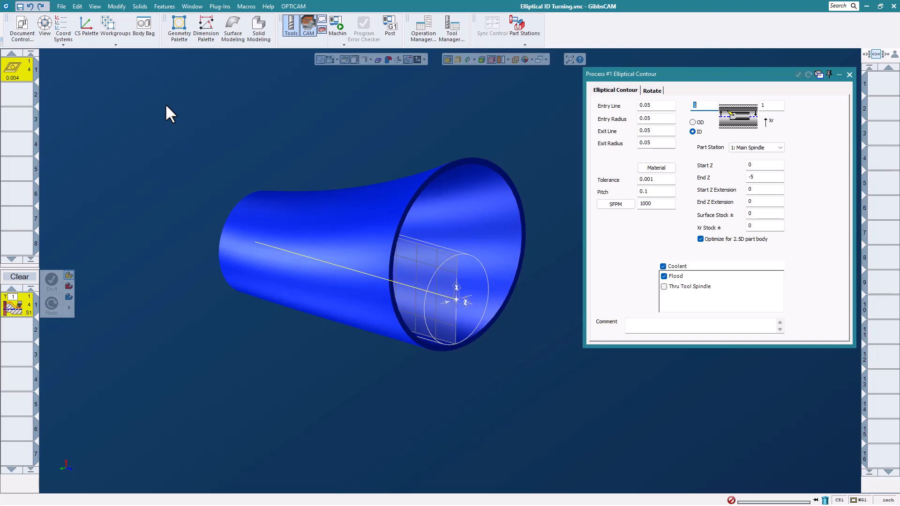
pyautogui.click(167, 12)
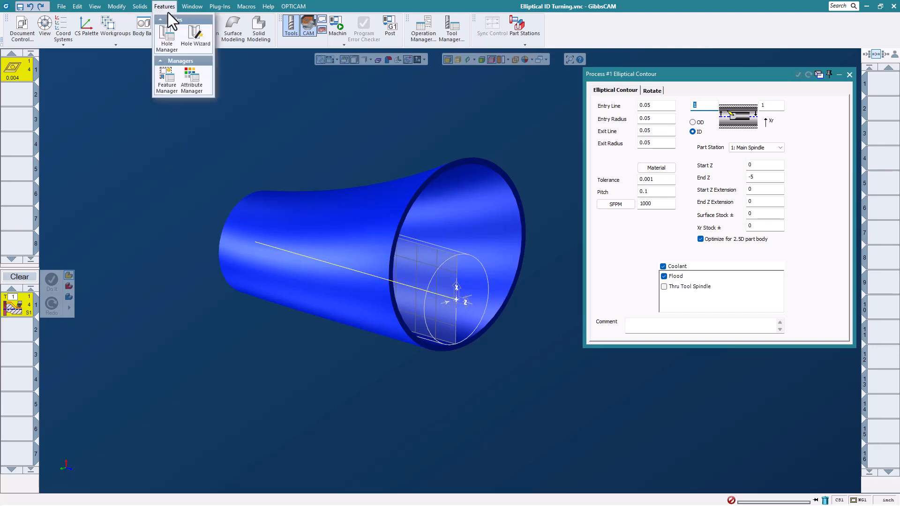
pyautogui.click(165, 80)
pyautogui.moveTo(729, 168); pyautogui.dragTo(128, 78)
pyautogui.click(131, 115)
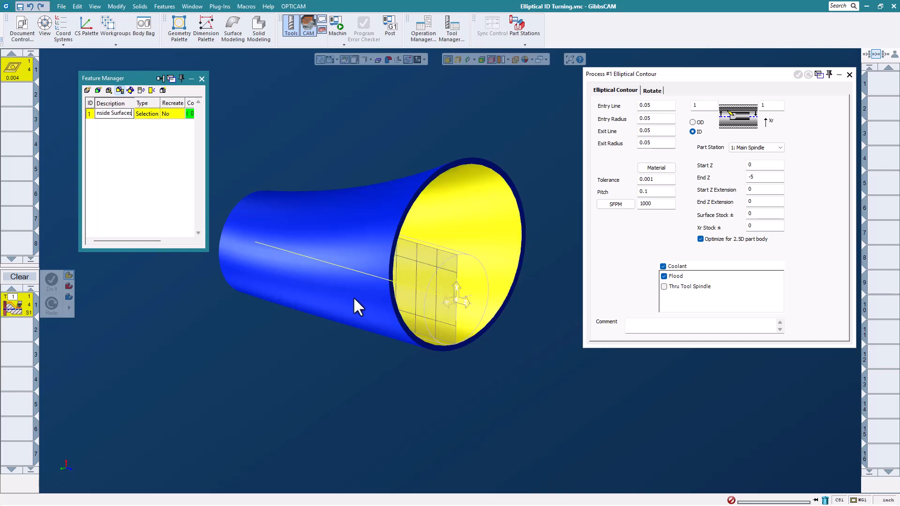
pyautogui.click(265, 243)
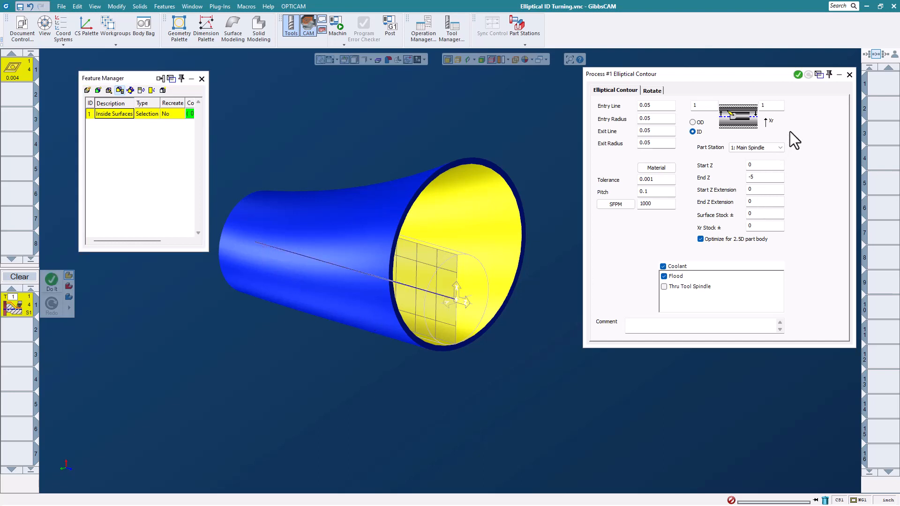
pyautogui.click(795, 74)
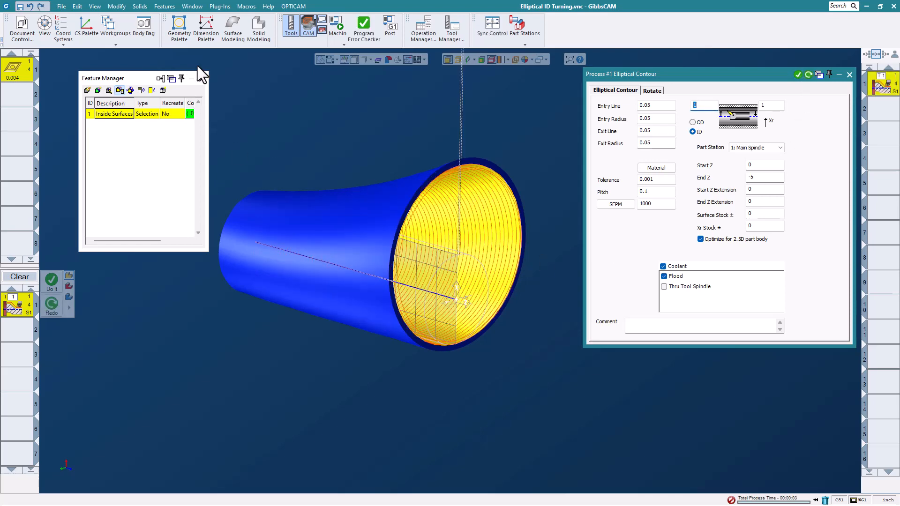
pyautogui.click(201, 79)
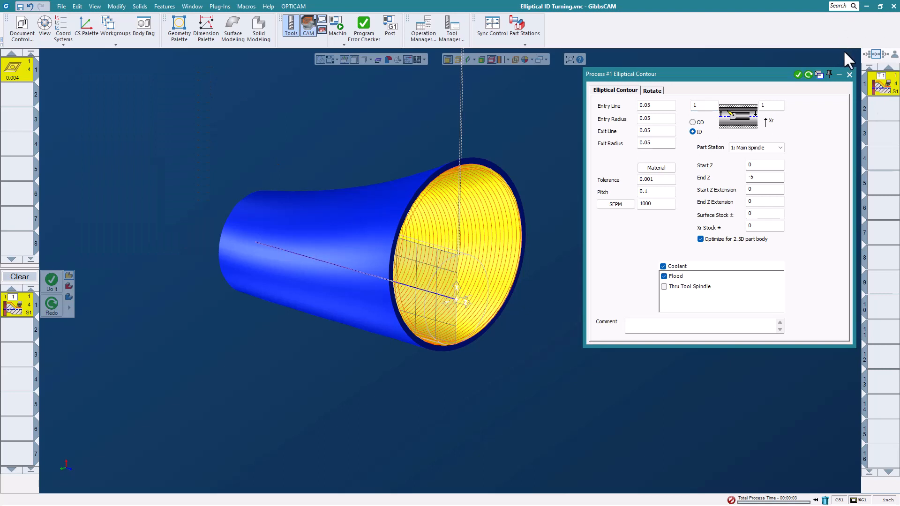
pyautogui.click(849, 74)
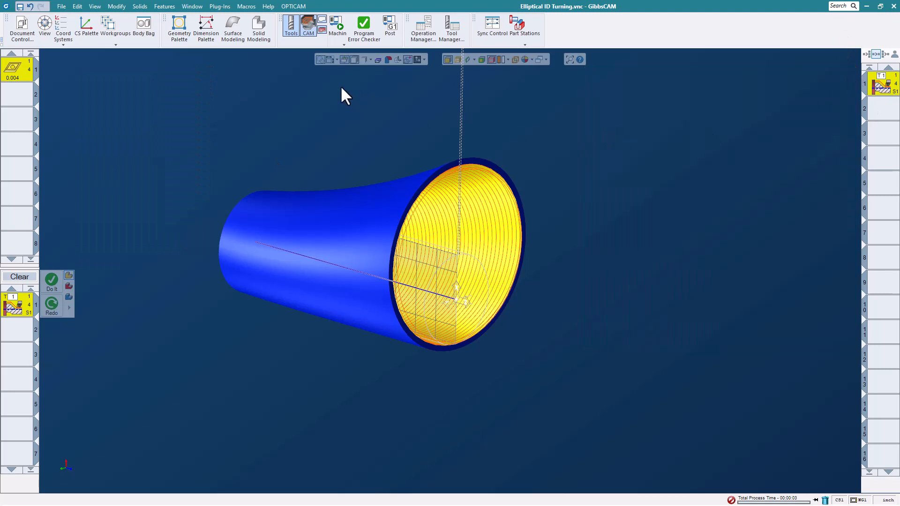
# Run the machine simulation of the elliptical ID contour operation, ending with the simulation closed.
pyautogui.click(340, 34)
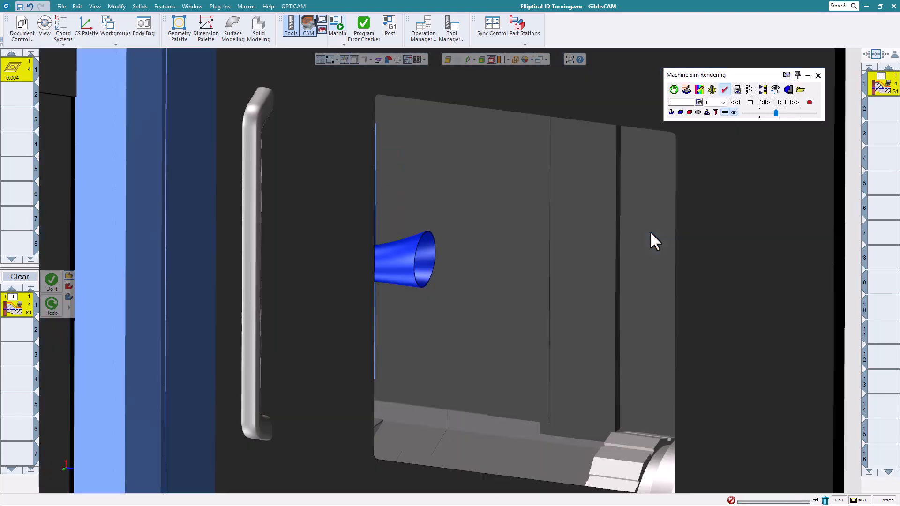
pyautogui.click(780, 102)
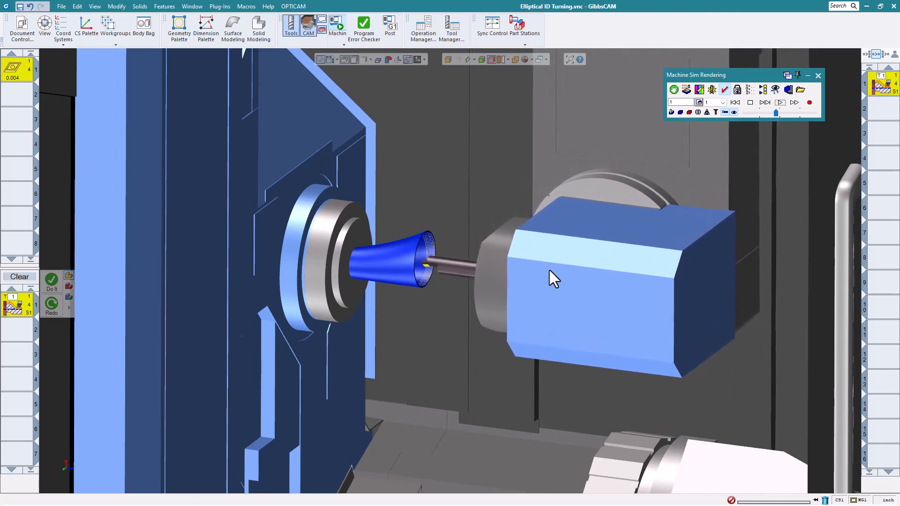
pyautogui.click(818, 75)
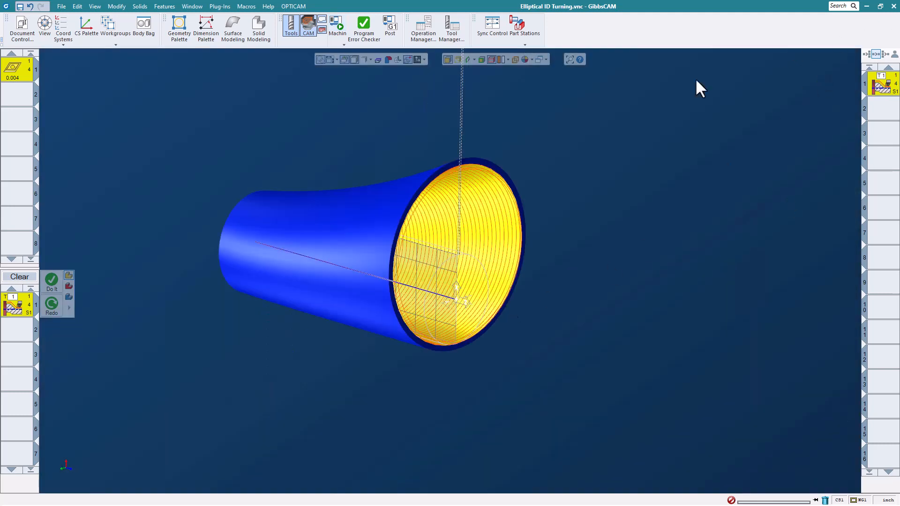
# Reopen the elliptical contour process, set its Holder Angle to 1, regenerate the toolpath and close the process settings.
pyautogui.doubleClick(885, 82)
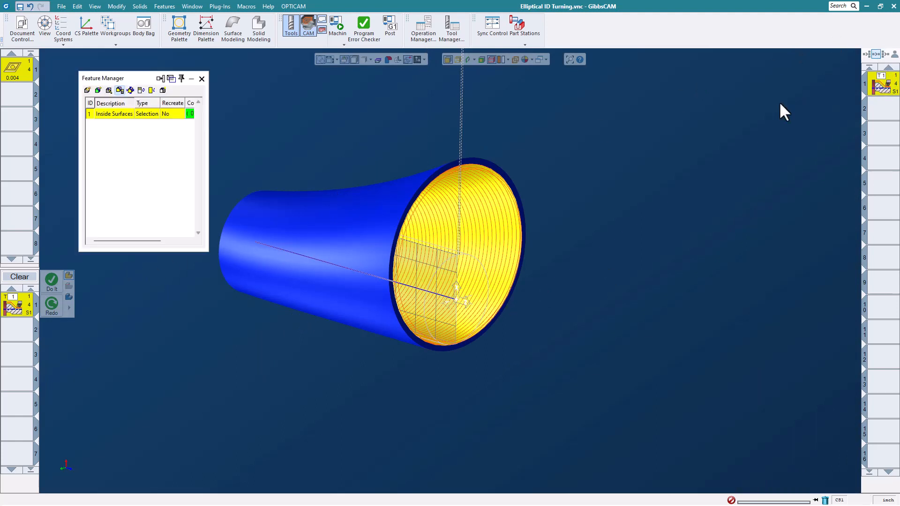
pyautogui.doubleClick(23, 310)
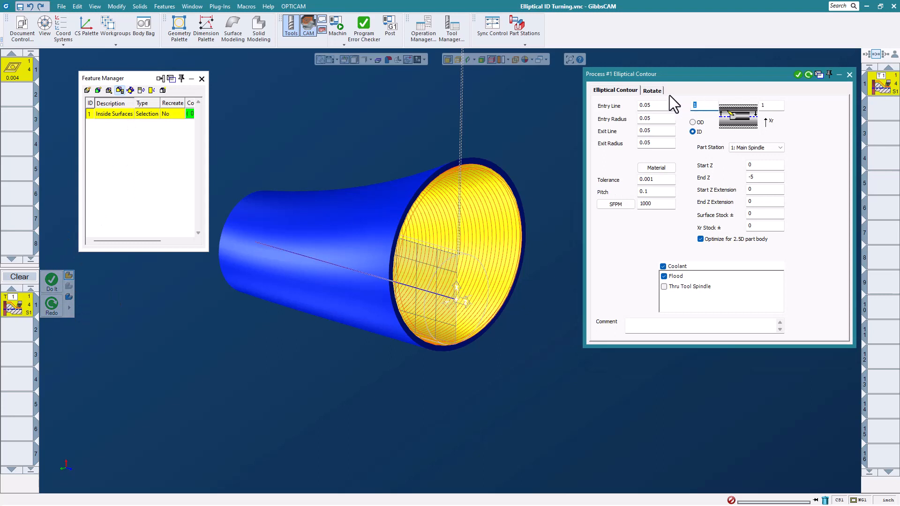
pyautogui.click(656, 90)
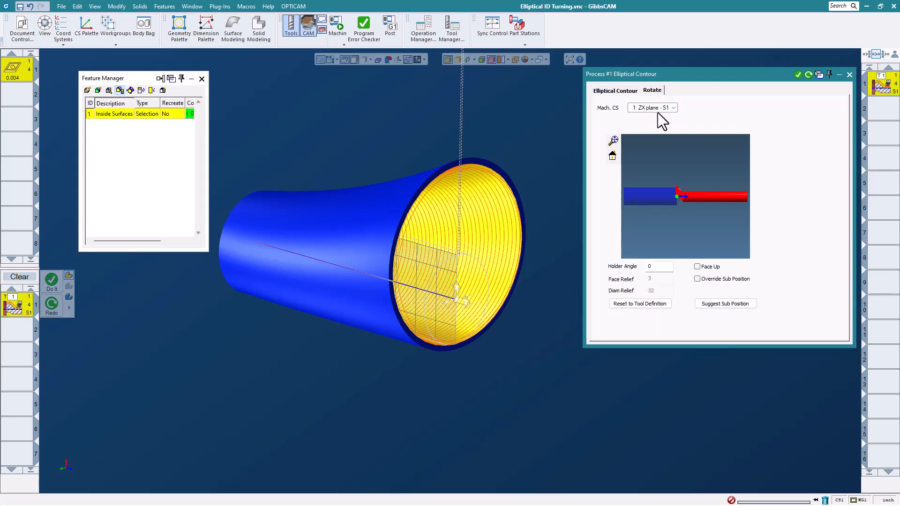
pyautogui.doubleClick(659, 270)
pyautogui.write('1')
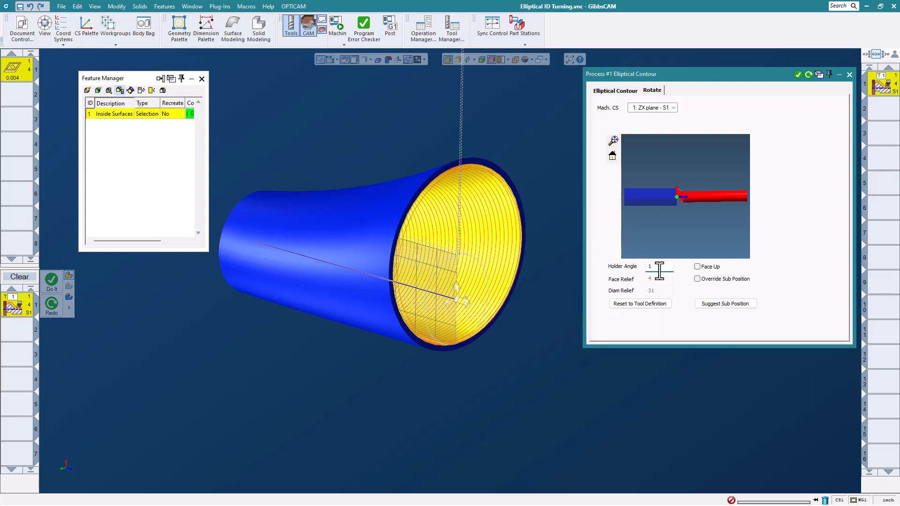
pyautogui.click(808, 75)
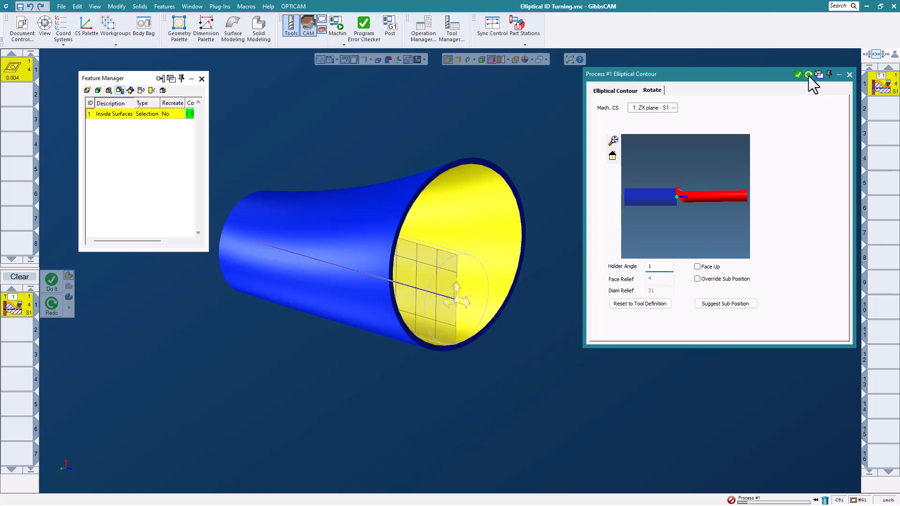
pyautogui.click(848, 75)
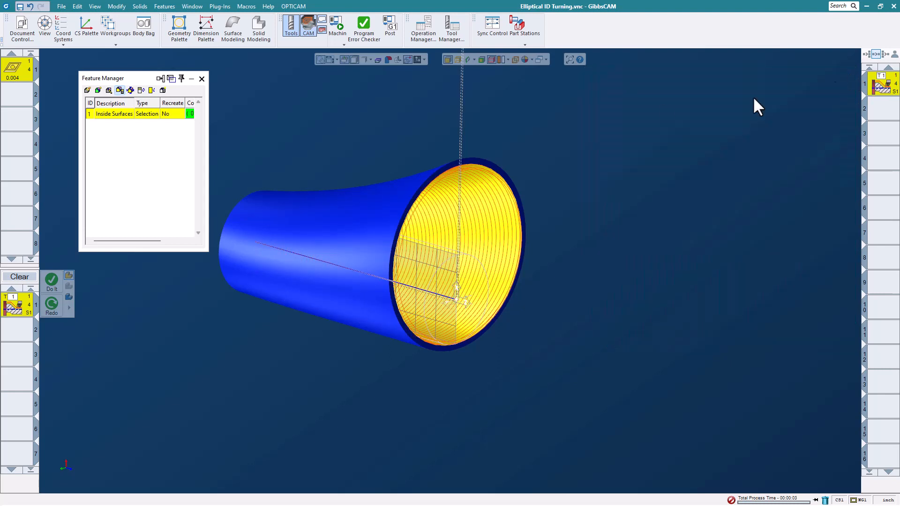
# Play the machine simulation of the elliptical contour operation regenerated with the 1-degree holder angle.
pyautogui.click(337, 30)
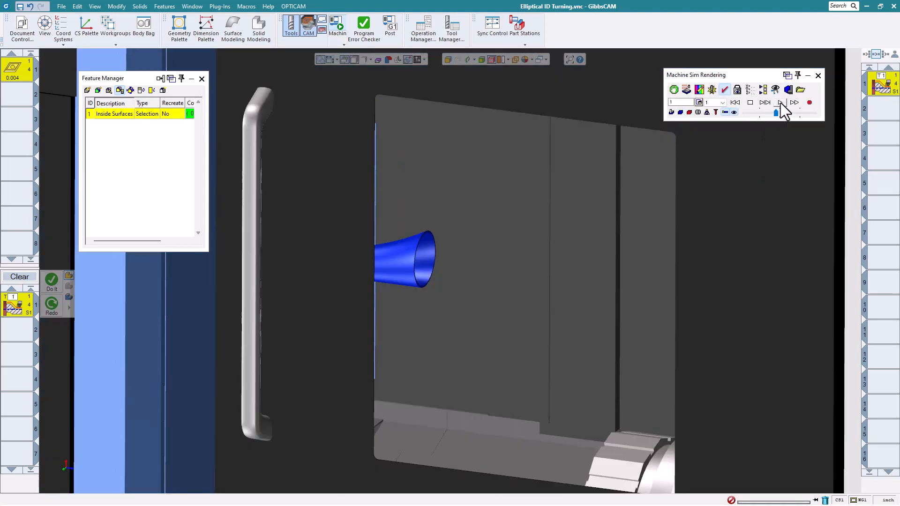
pyautogui.click(780, 103)
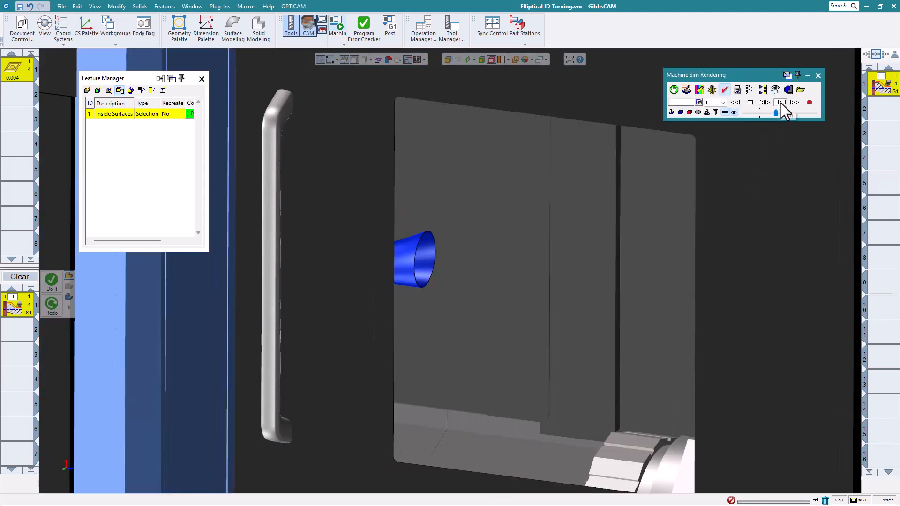
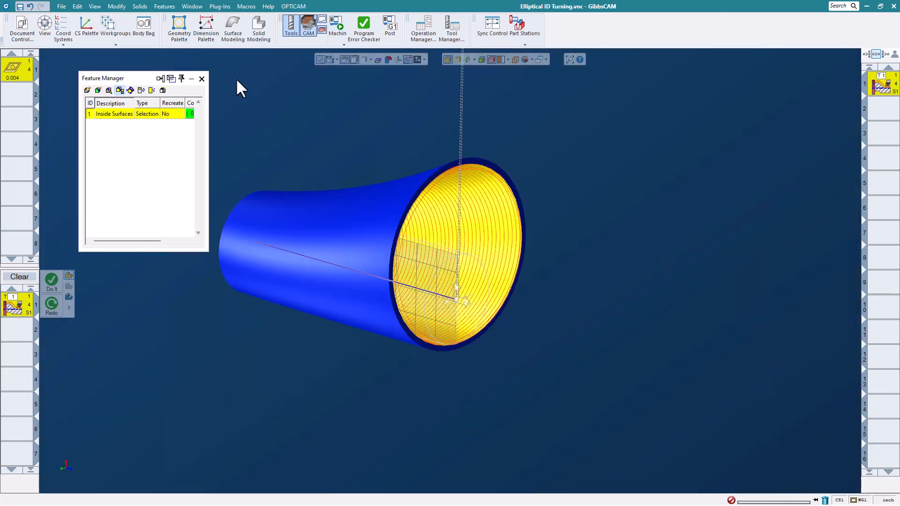
# Close the Feature Manager and close the Elliptical ID Turning part without saving changes.
pyautogui.click(200, 79)
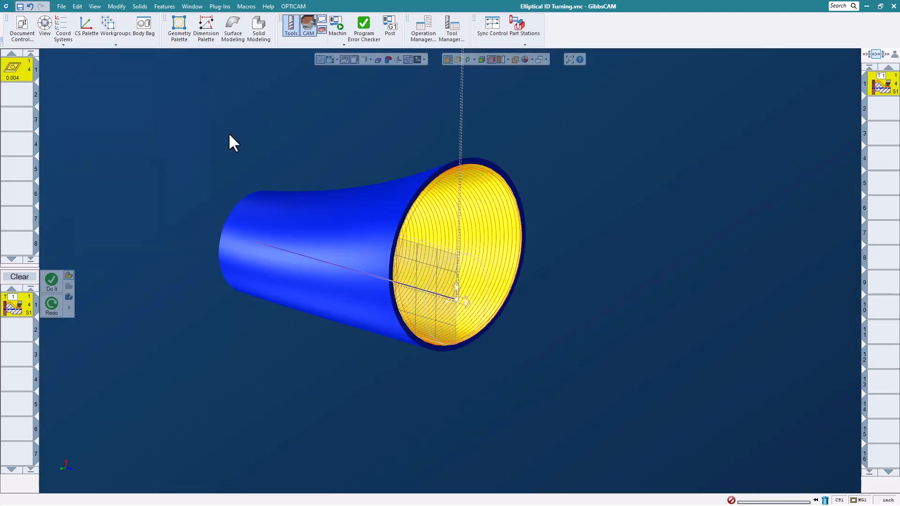
pyautogui.click(61, 7)
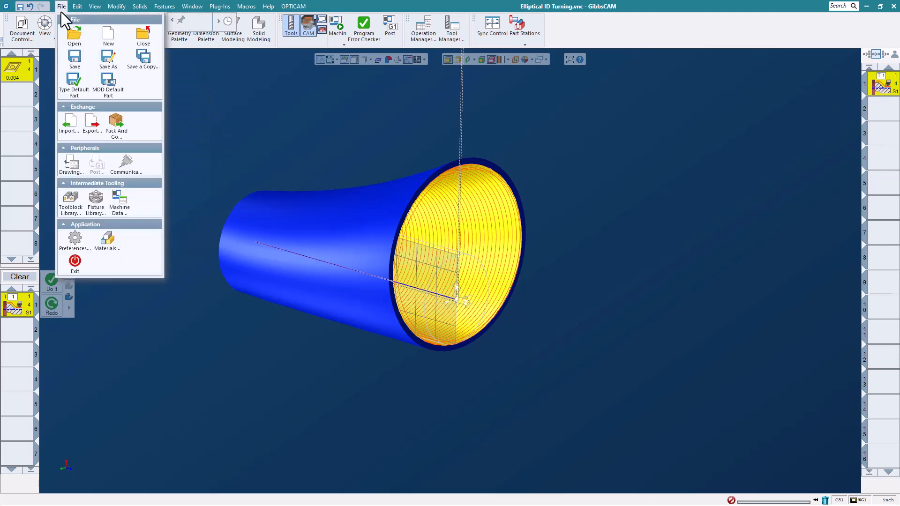
pyautogui.click(143, 35)
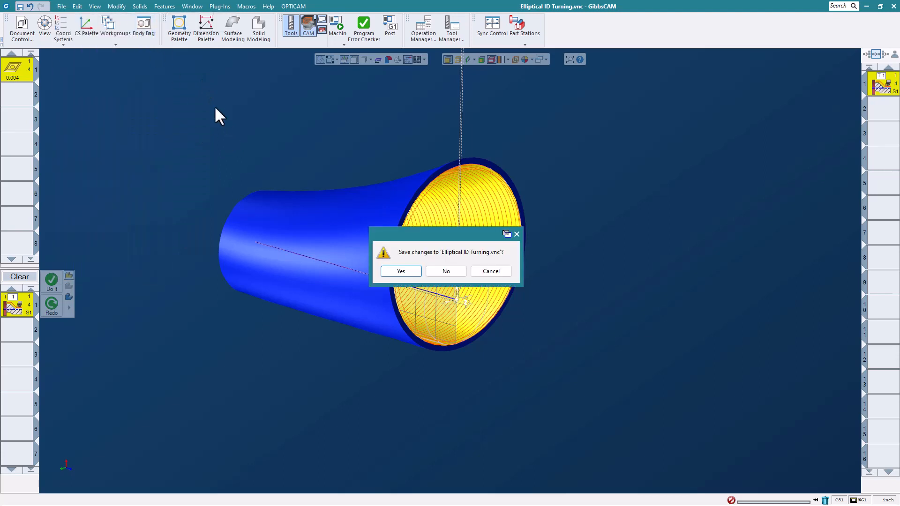
pyautogui.click(446, 271)
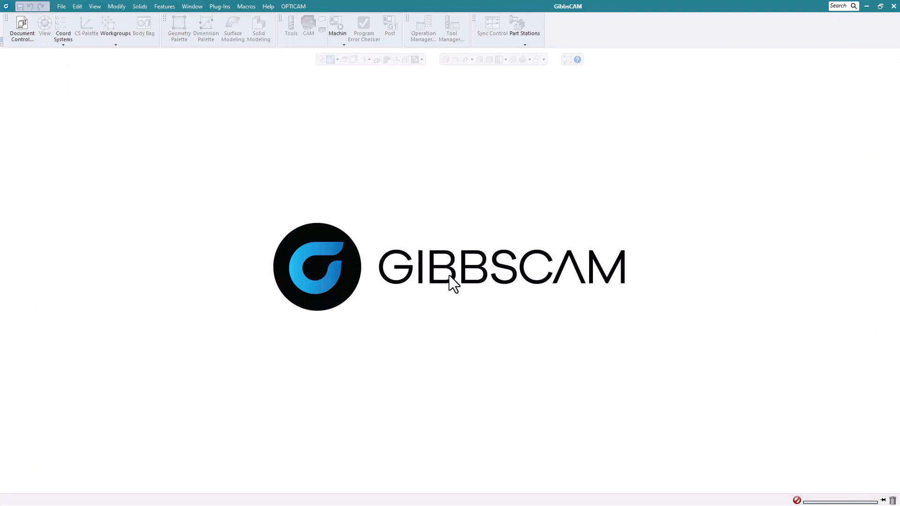
# Open the part file Front_Axle.vnc from the Whats New 2023 Webinar Parts folder.
pyautogui.click(63, 7)
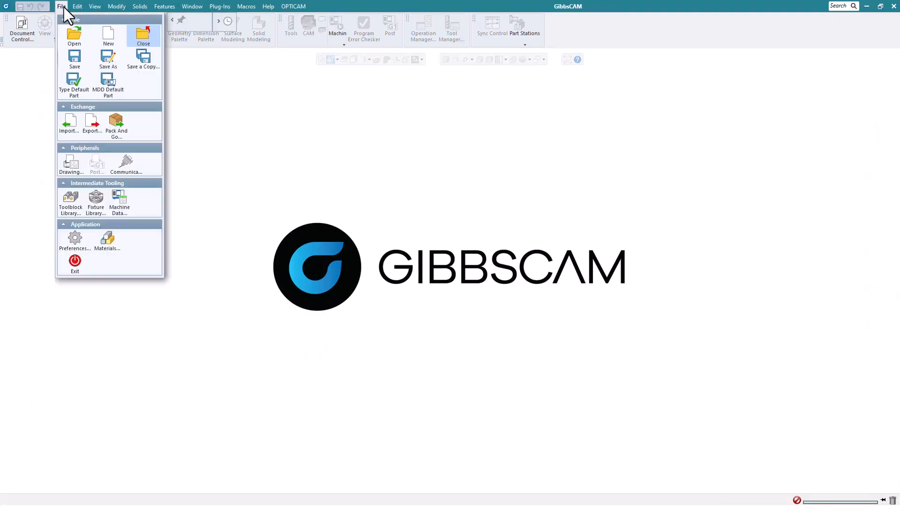
pyautogui.click(280, 153)
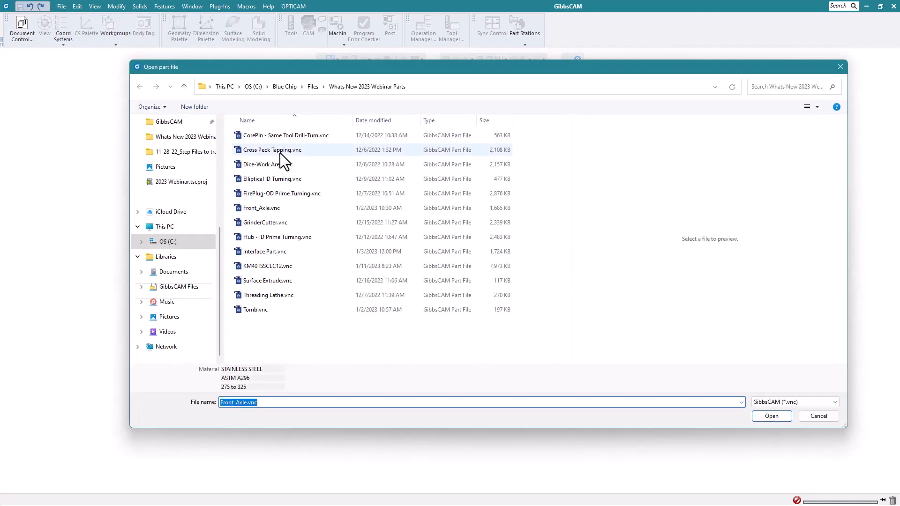
pyautogui.click(286, 211)
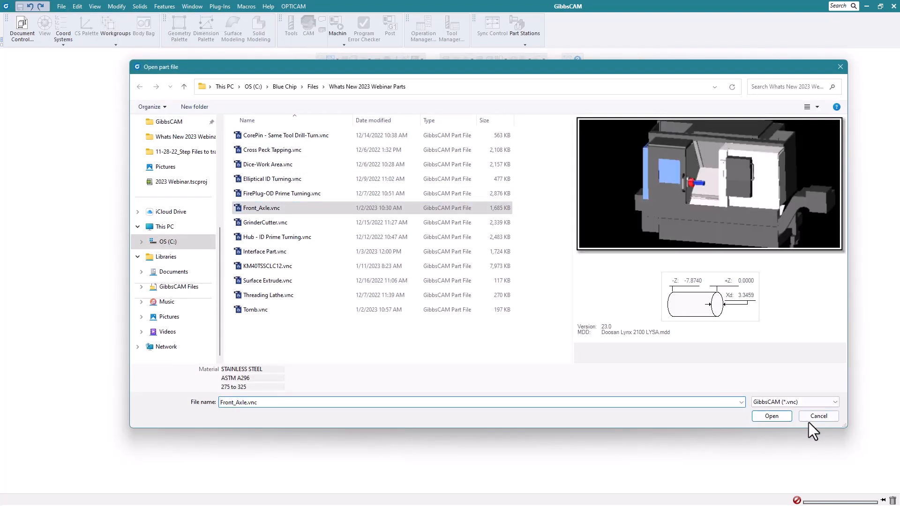
pyautogui.click(769, 418)
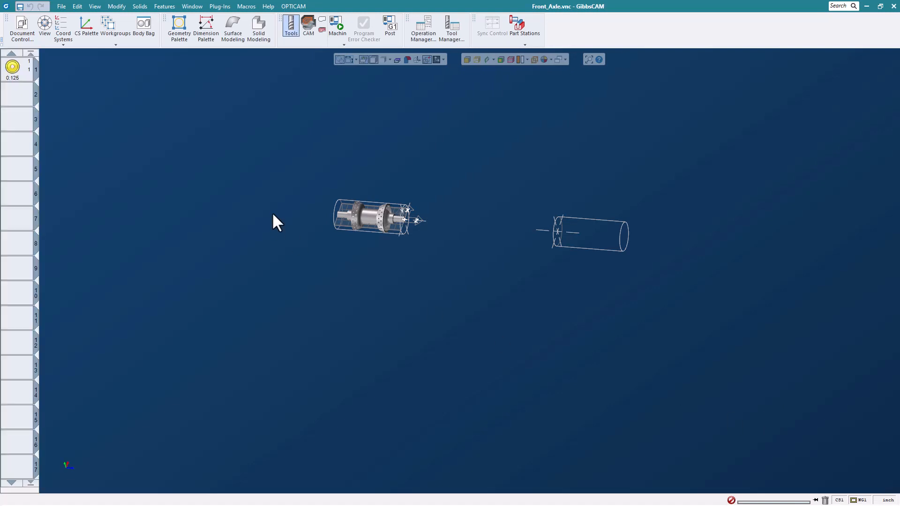
# Start CAM programming and create a VoluTurn process using the 0.125 round-insert tool.
pyautogui.click(309, 27)
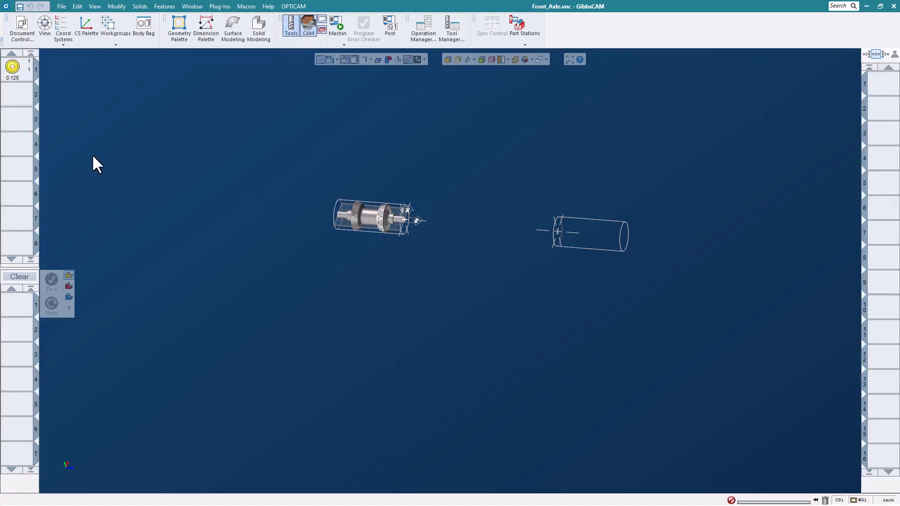
pyautogui.click(21, 79)
pyautogui.moveTo(22, 78); pyautogui.dragTo(18, 308)
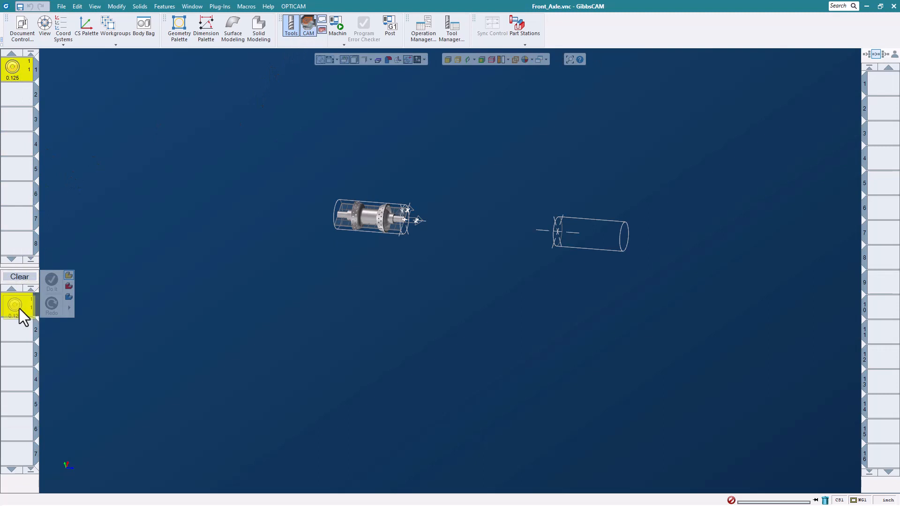
pyautogui.click(66, 296)
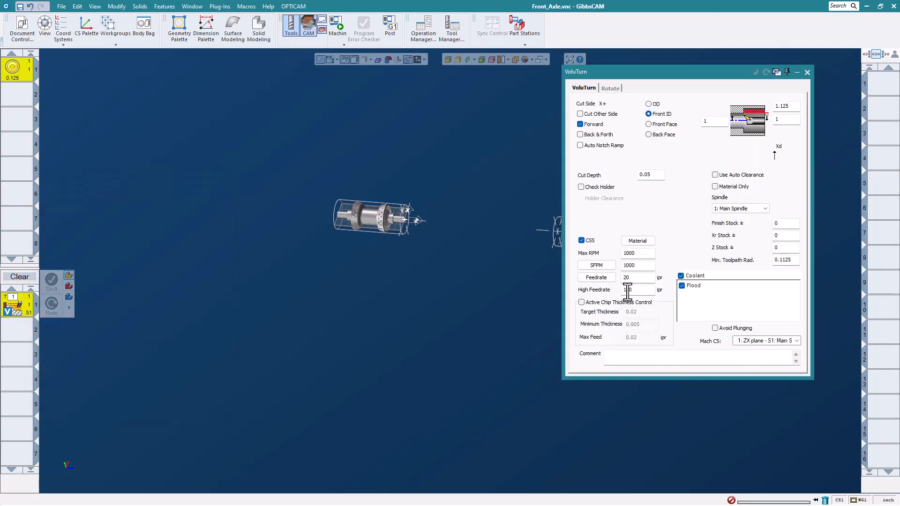
# View the axle square to the ZX plane and turn on the profiler to show its turning profile.
pyautogui.scroll(5, 372, 215)
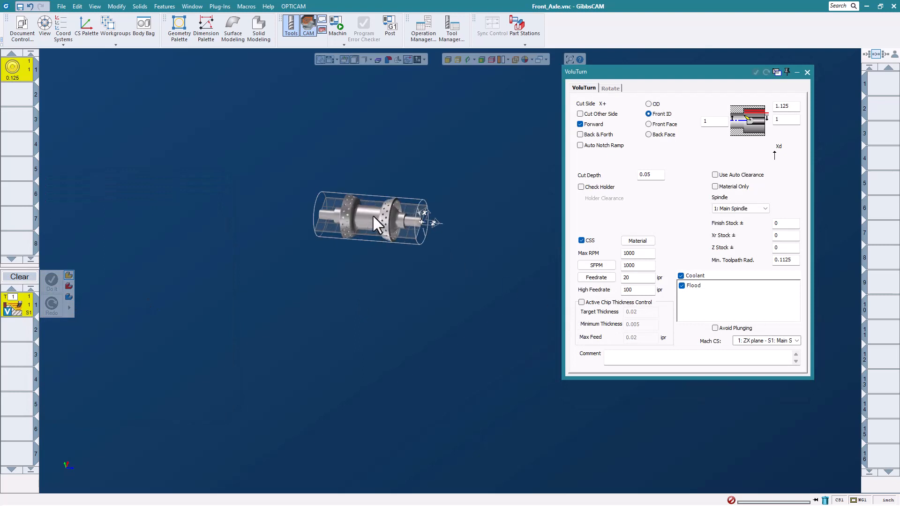
pyautogui.moveTo(55, 448)
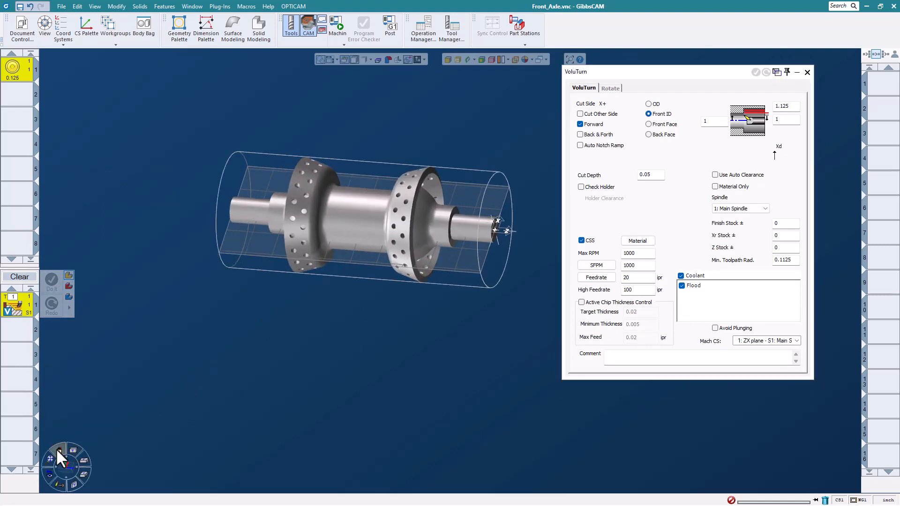
pyautogui.click(56, 450)
pyautogui.scroll(2, 411, 233)
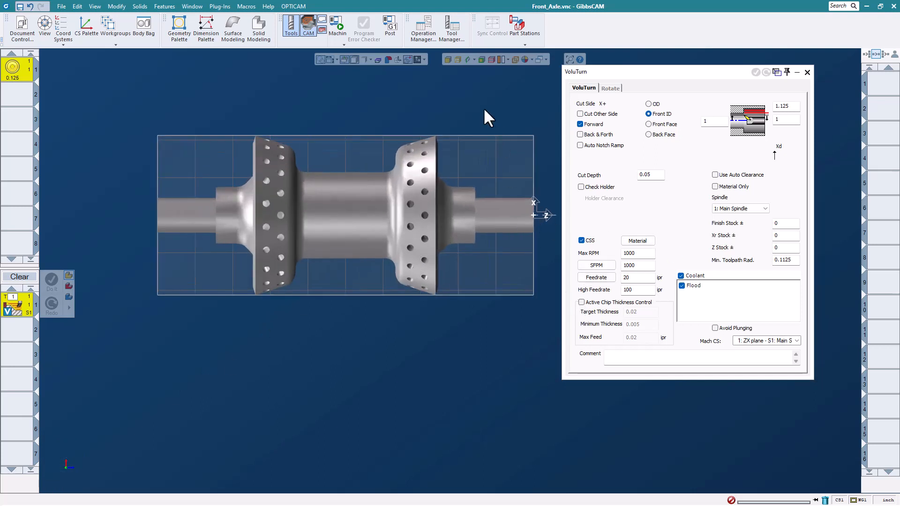
pyautogui.click(467, 59)
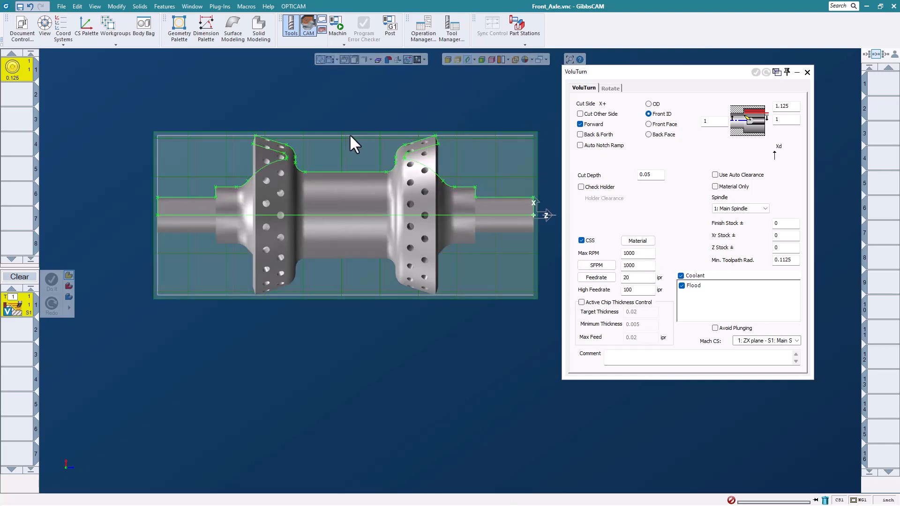
pyautogui.scroll(2, 350, 136)
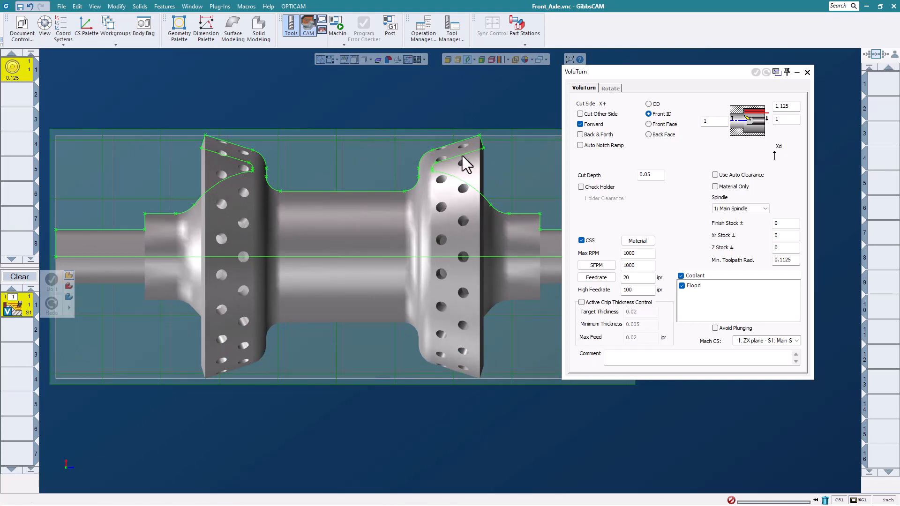
# Set VoluTurn to OD with entry and exit clearance diameters of 3.5, taking the 3.34593 stock diameter from the front flange's outer corner.
pyautogui.click(648, 104)
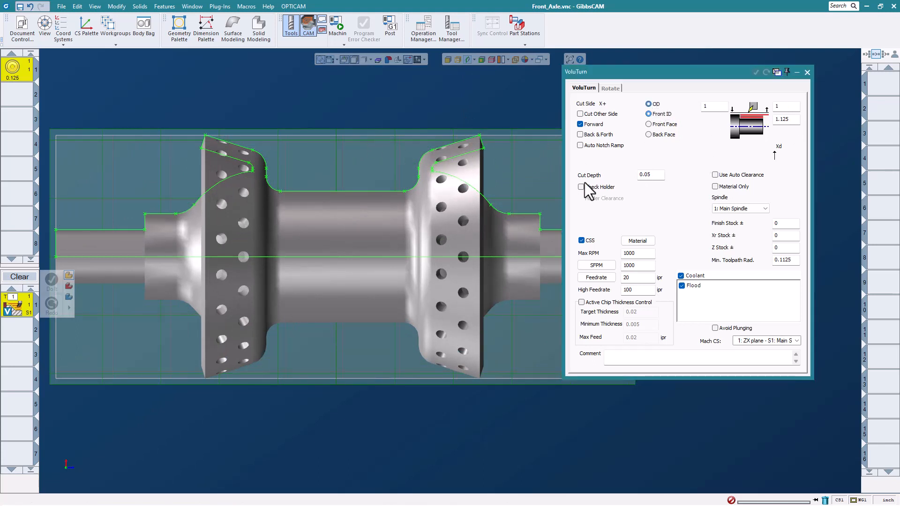
pyautogui.click(718, 109)
pyautogui.write('3.5')
pyautogui.click(785, 107)
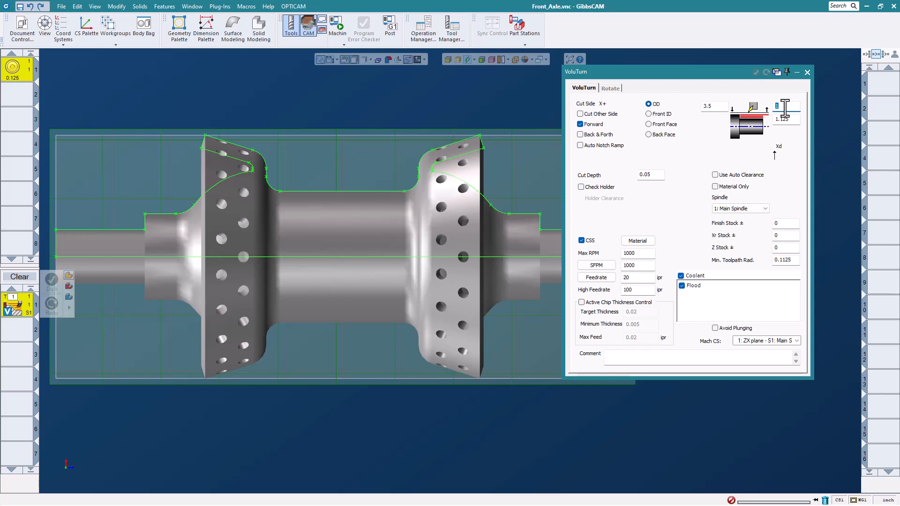
pyautogui.write('3.5')
pyautogui.click(787, 120)
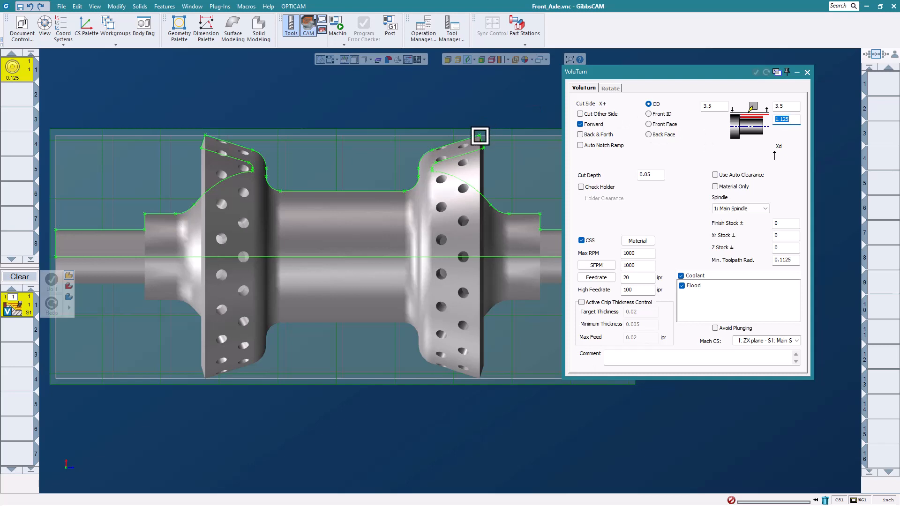
pyautogui.click(479, 134)
# Define the cut along the outer profile from the front flange to the rear flange, extended past both edges, and generate the VoluTurn operation.
pyautogui.doubleClick(470, 139)
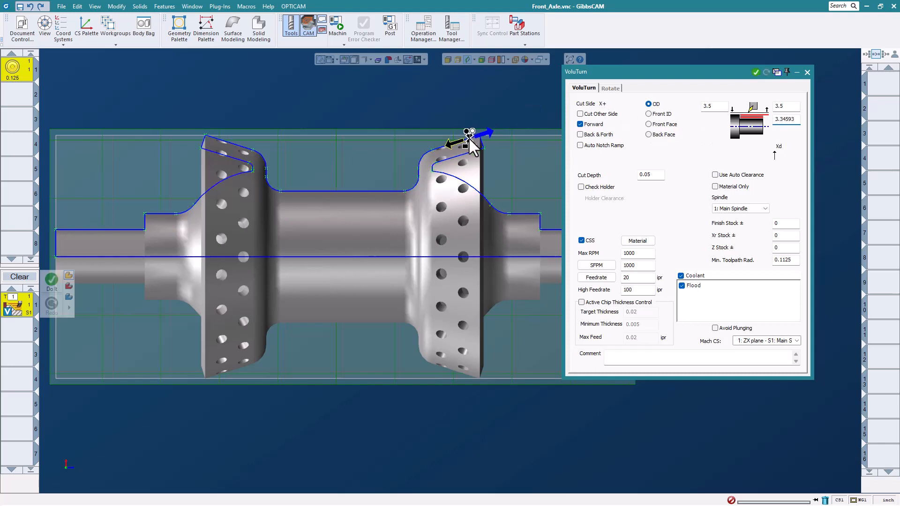
pyautogui.click(224, 144)
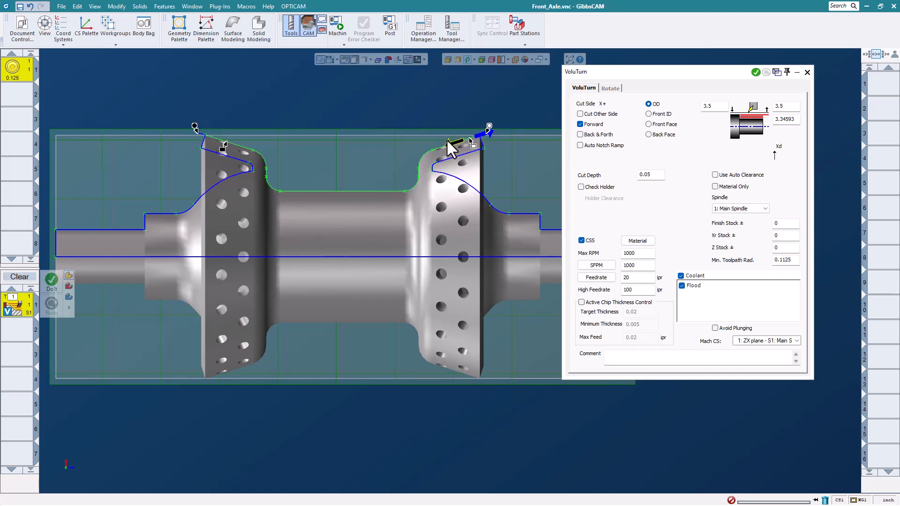
pyautogui.click(489, 129)
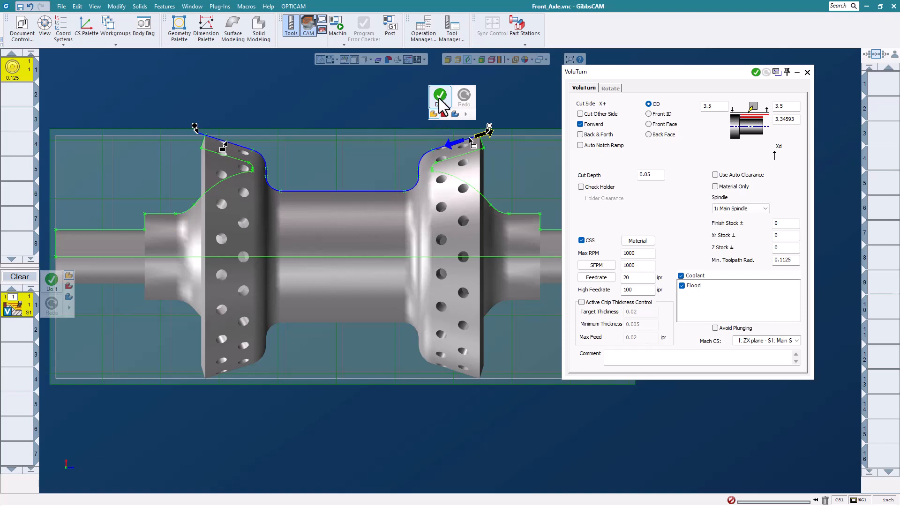
pyautogui.click(438, 99)
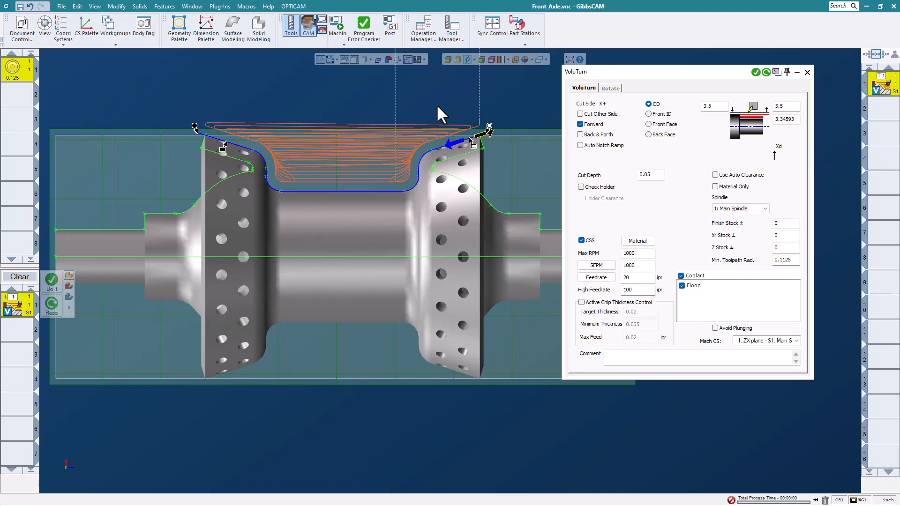
# Examine the variable feed rate utility markers on the VoluTurn toolpath made without chip thickness control.
pyautogui.rightClick(882, 81)
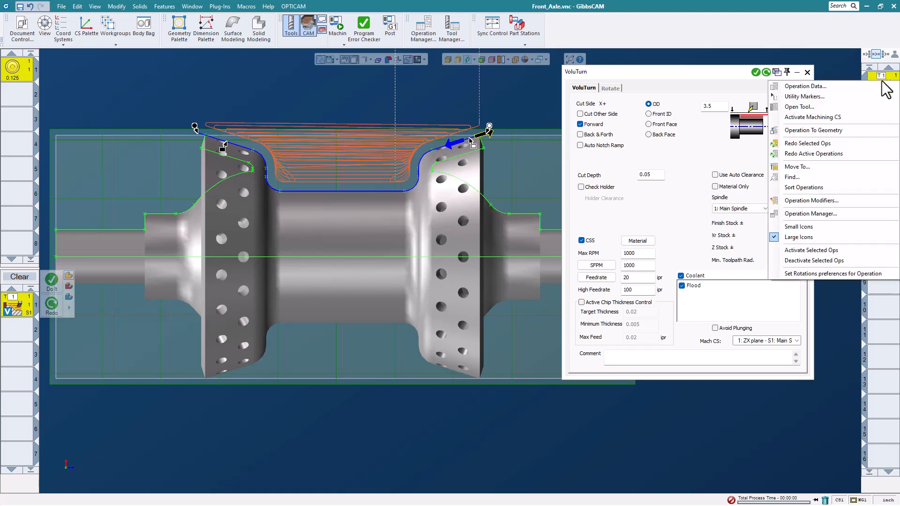
pyautogui.click(821, 96)
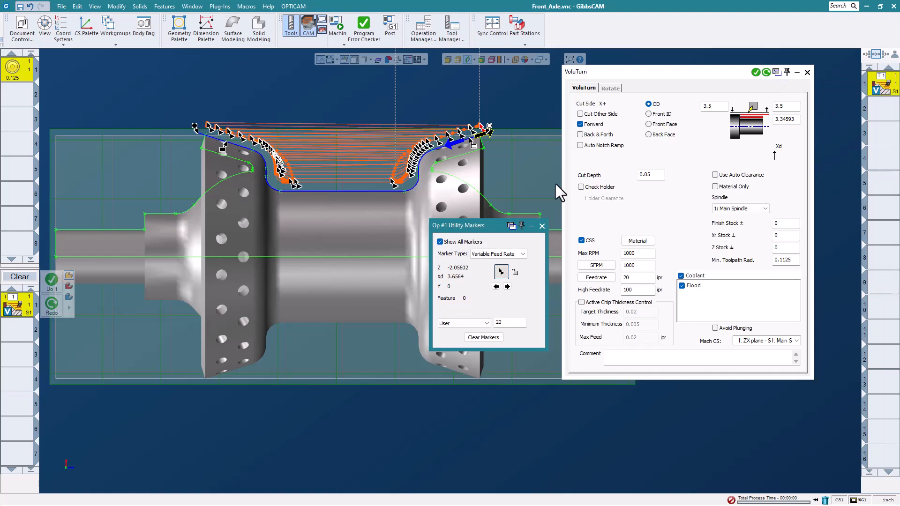
pyautogui.moveTo(480, 225); pyautogui.dragTo(478, 242)
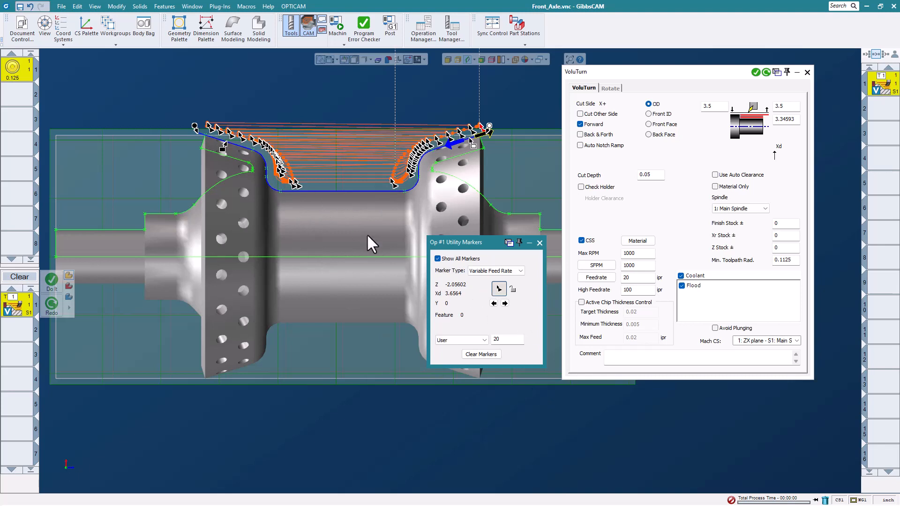
pyautogui.click(538, 243)
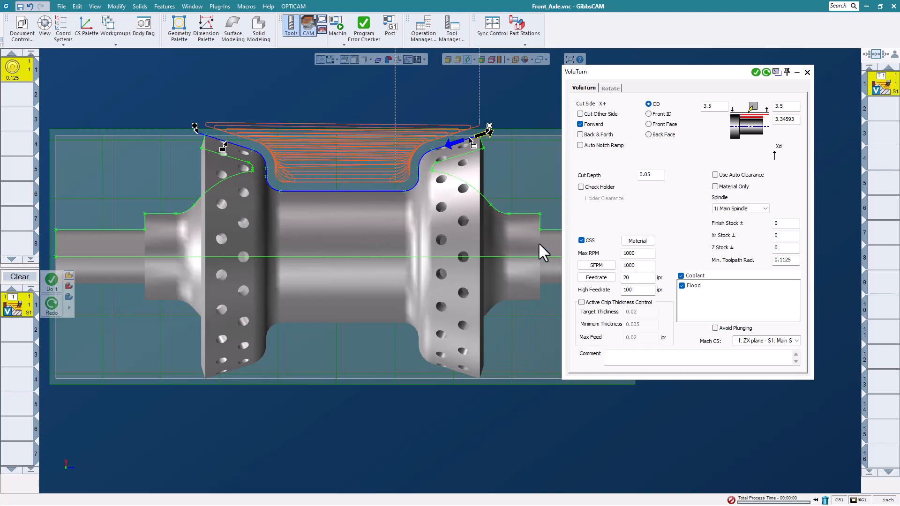
# Enable Active Chip Thickness Control, set its Max Feed to 0.05 ipr, and regenerate the VoluTurn operation.
pyautogui.click(582, 302)
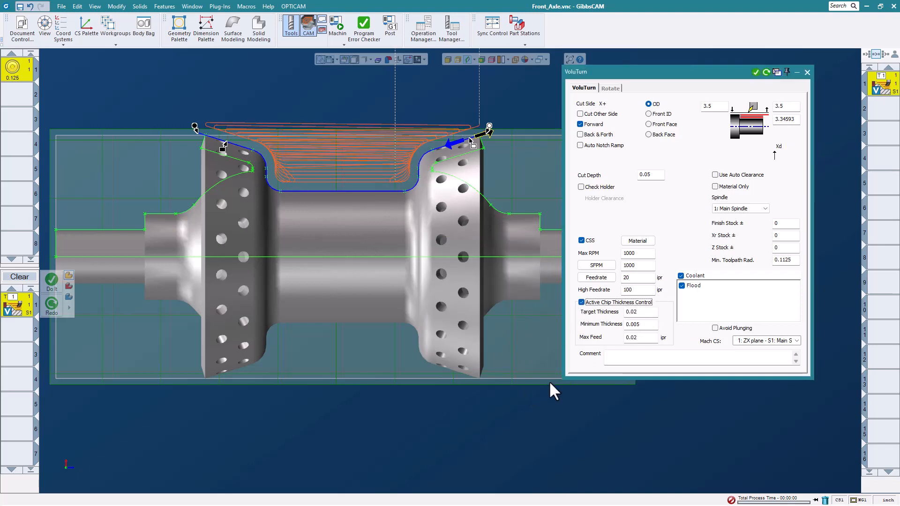
pyautogui.click(647, 317)
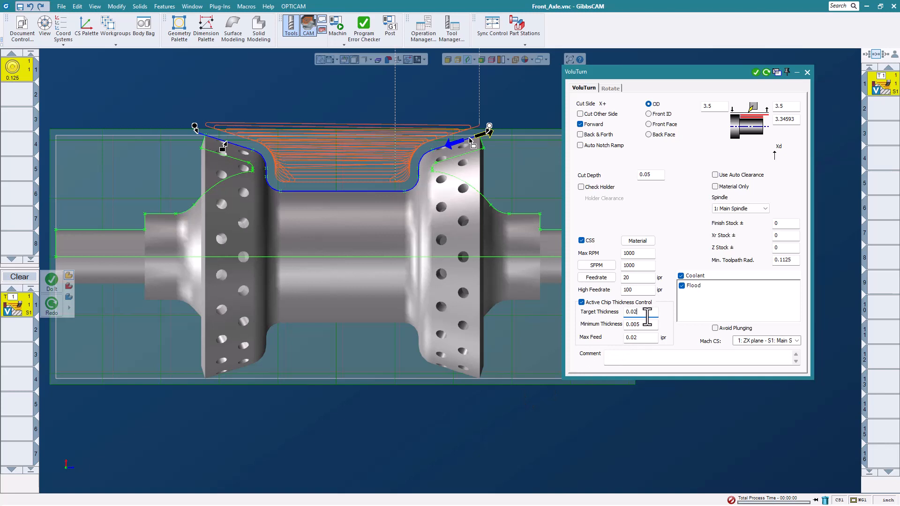
pyautogui.doubleClick(643, 339)
pyautogui.write('.5')
pyautogui.press('BackSpace')
pyautogui.write('05')
pyautogui.click(765, 72)
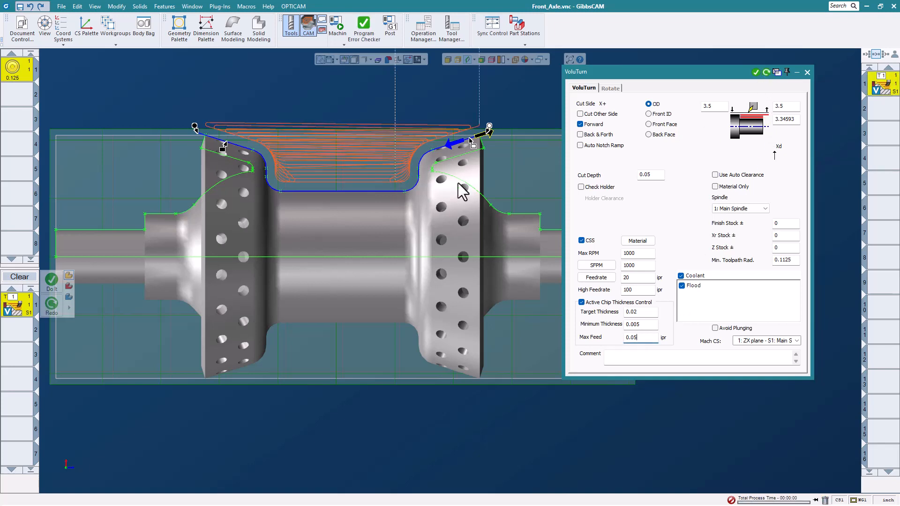
# Examine the variable feed rate utility markers on the VoluTurn toolpath regenerated with Active Chip Thickness Control.
pyautogui.rightClick(874, 89)
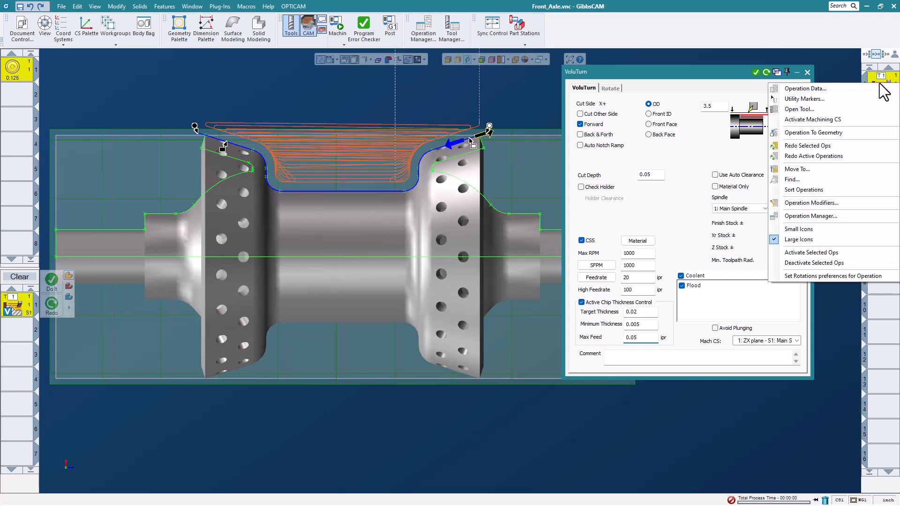
pyautogui.click(830, 100)
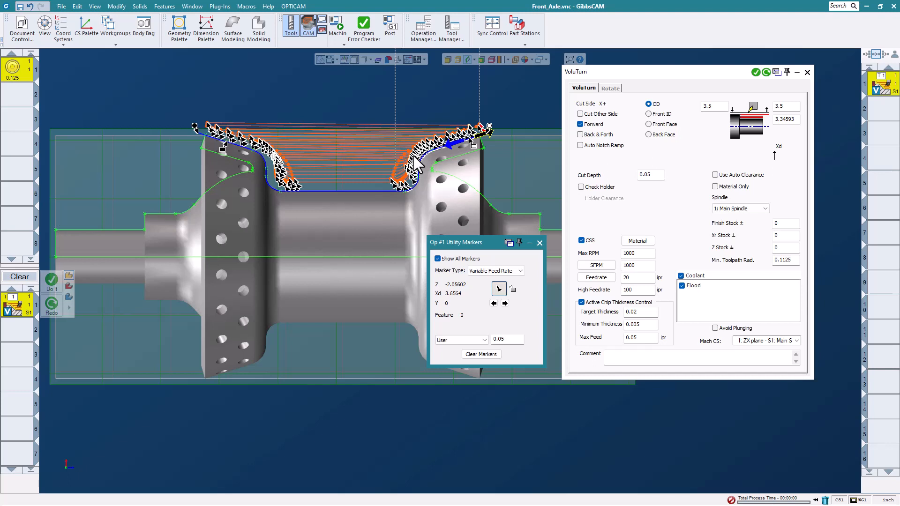
pyautogui.click(539, 243)
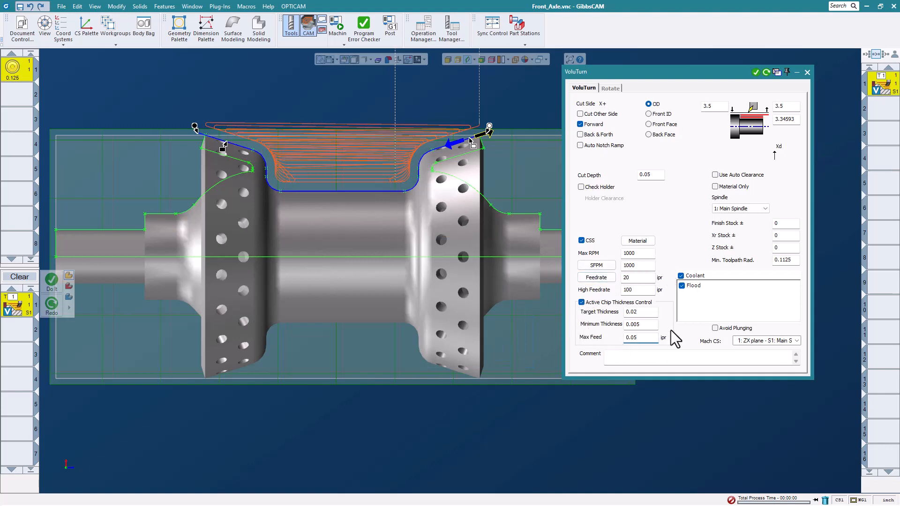
# Close the VoluTurn process settings and close the Front_Axle part without saving changes.
pyautogui.click(806, 72)
pyautogui.click(62, 7)
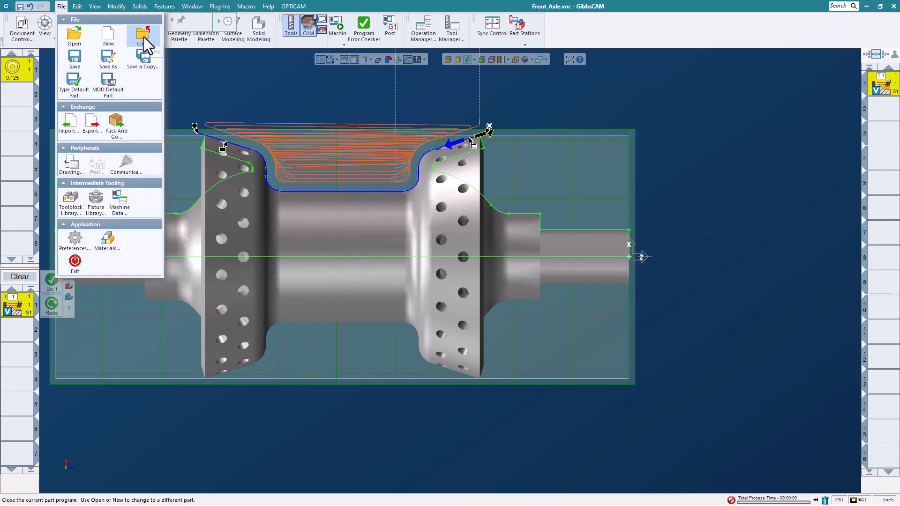
pyautogui.click(144, 36)
pyautogui.click(446, 271)
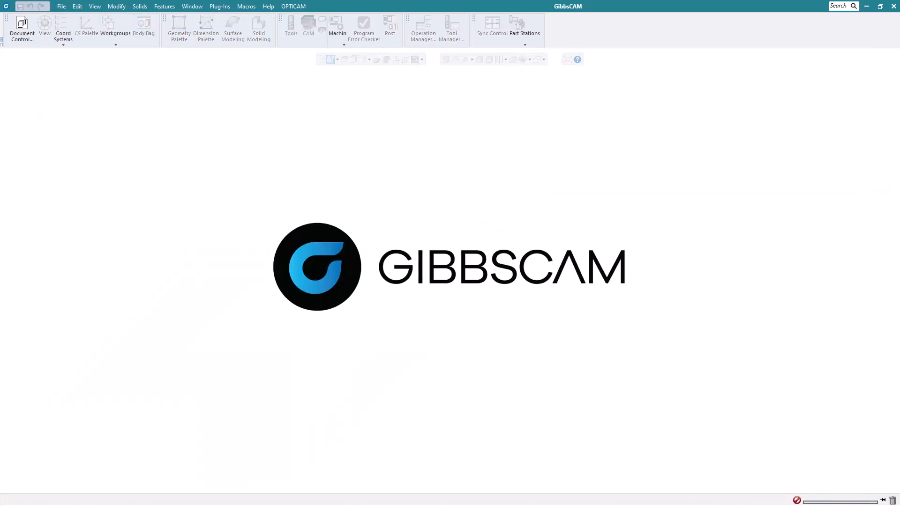
# Open the KM40TSSCLC12.vnc part from the Whats New 2023 Webinar Parts folder and view the toolholder model.
pyautogui.click(61, 6)
pyautogui.click(67, 37)
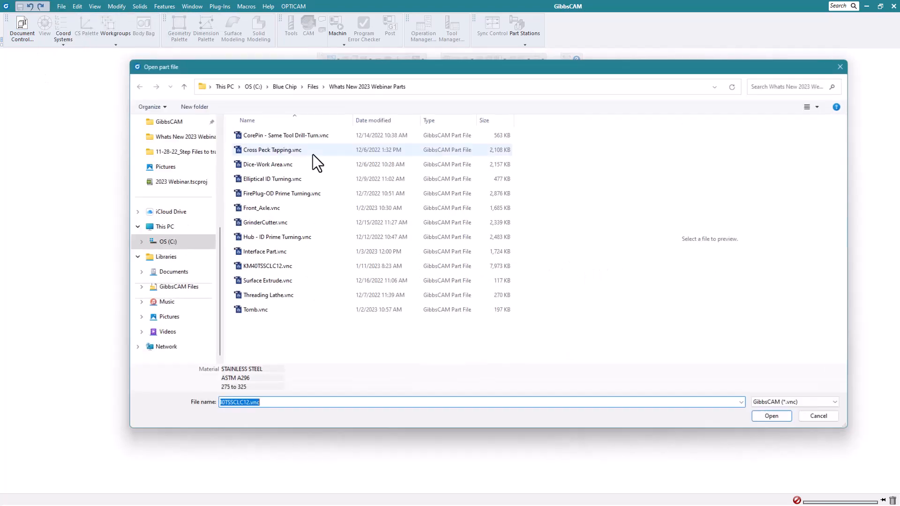
pyautogui.click(275, 266)
pyautogui.click(770, 416)
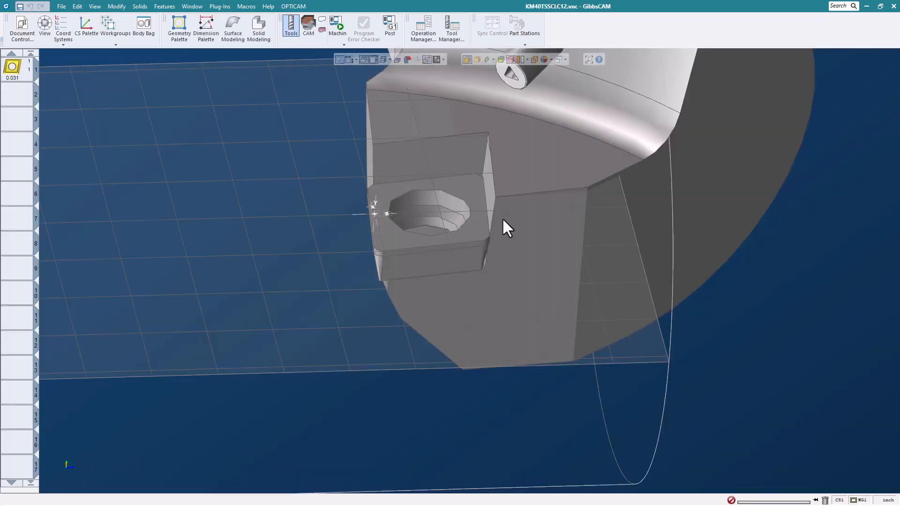
pyautogui.scroll(2, 502, 217)
pyautogui.moveTo(522, 231); pyautogui.dragTo(463, 169, button='middle')
pyautogui.scroll(-6, 514, 234)
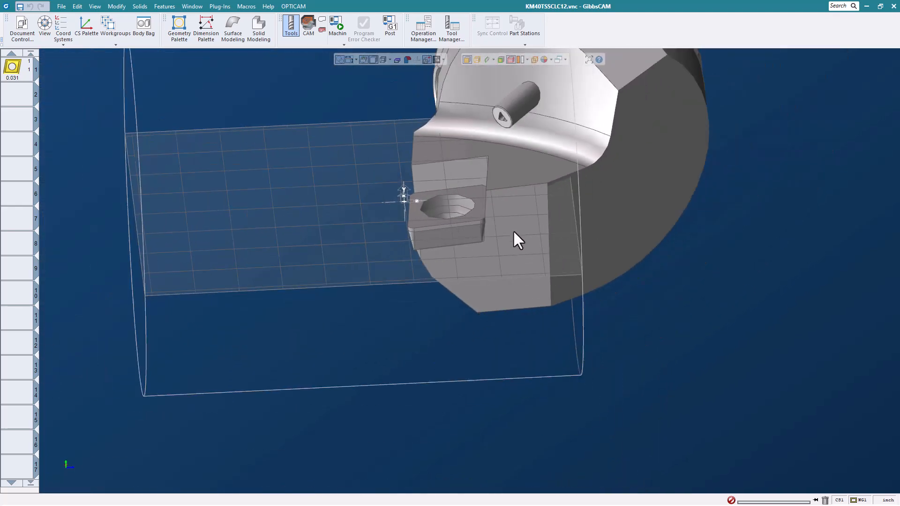
# Set the Back Relief of turning tool 1 to 10 and inspect the insert in the tool preview.
pyautogui.doubleClick(12, 66)
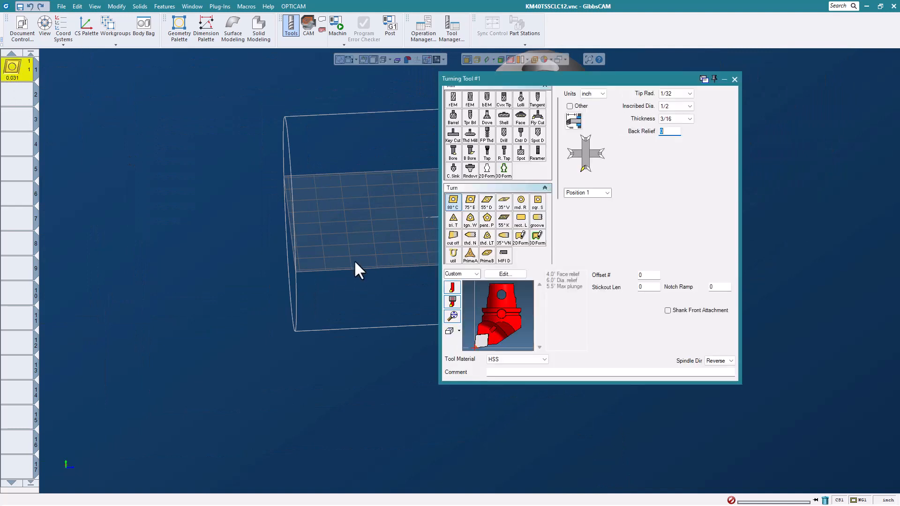
pyautogui.moveTo(488, 345); pyautogui.dragTo(492, 311)
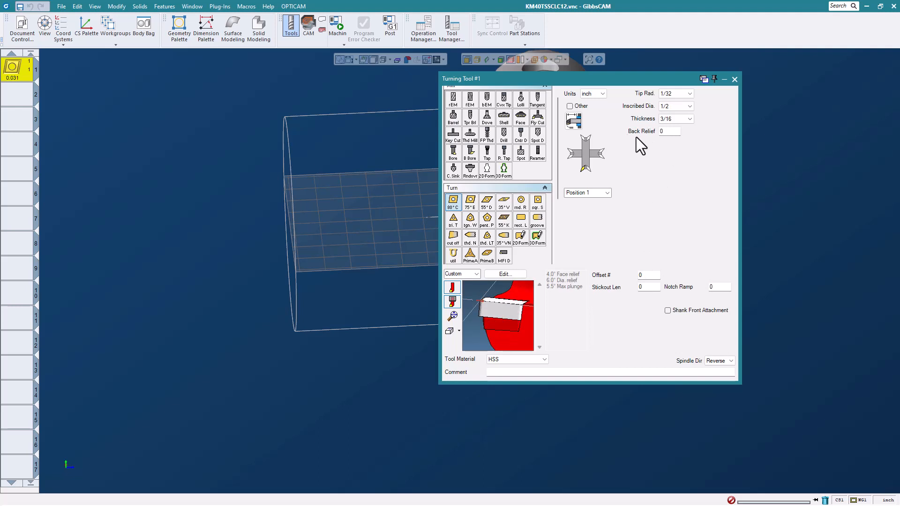
pyautogui.doubleClick(667, 132)
pyautogui.write('10')
pyautogui.scroll(3, 472, 310)
pyautogui.scroll(2, 476, 308)
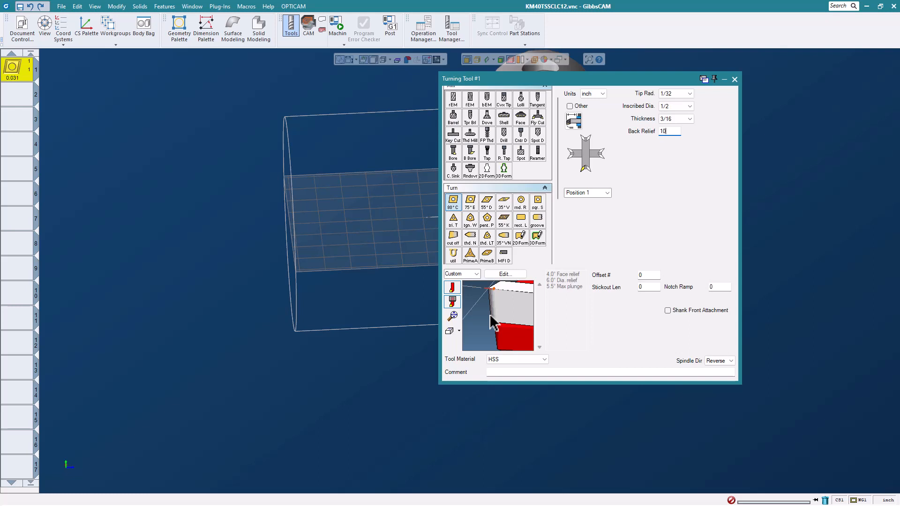
pyautogui.scroll(-4, 492, 313)
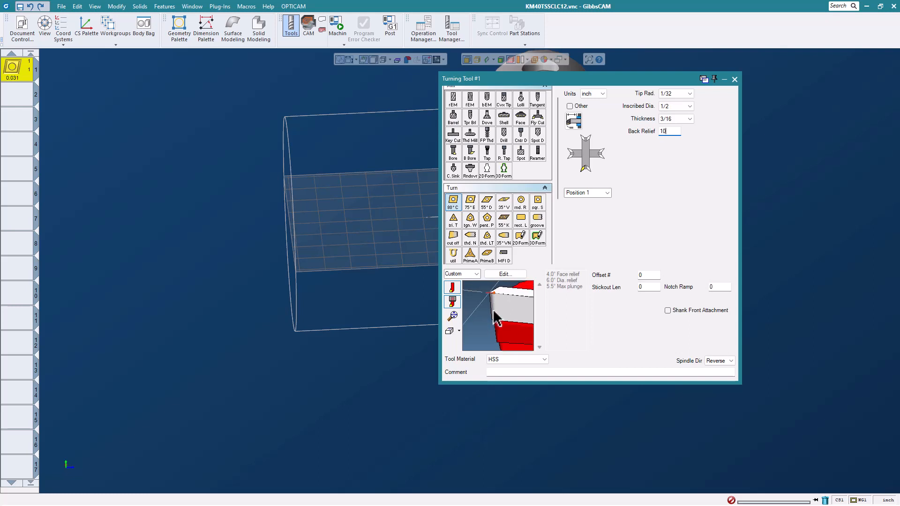
pyautogui.moveTo(492, 313); pyautogui.dragTo(508, 299, button='middle')
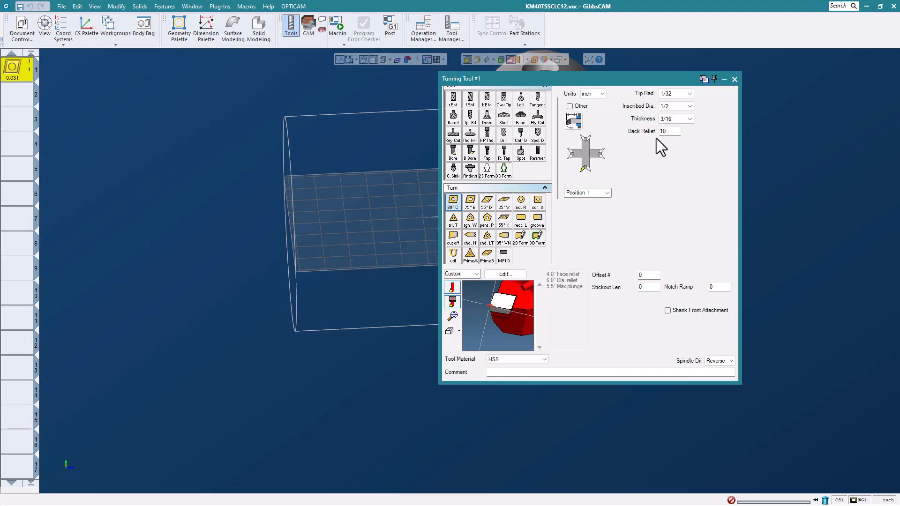
pyautogui.scroll(3, 519, 296)
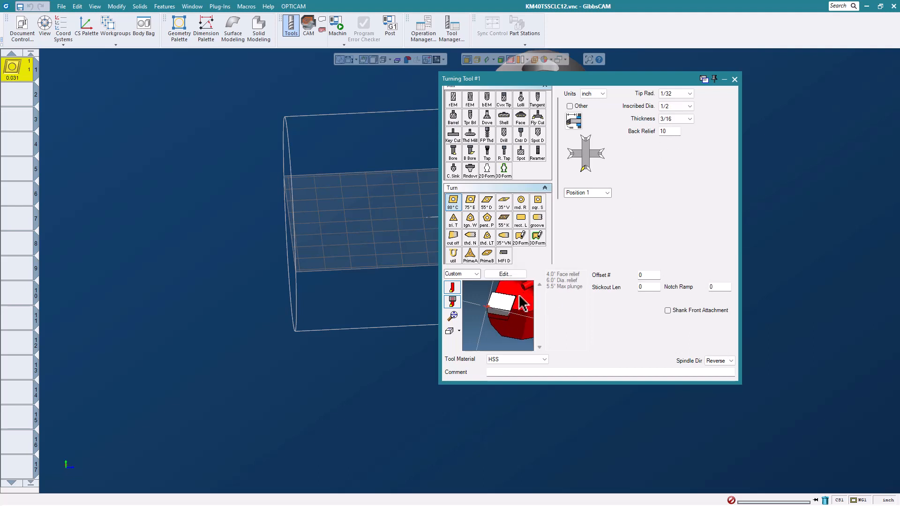
pyautogui.moveTo(518, 322)
pyautogui.mouseDown()
pyautogui.moveTo(516, 297)
pyautogui.moveTo(506, 293)
pyautogui.moveTo(512, 308)
pyautogui.mouseUp()
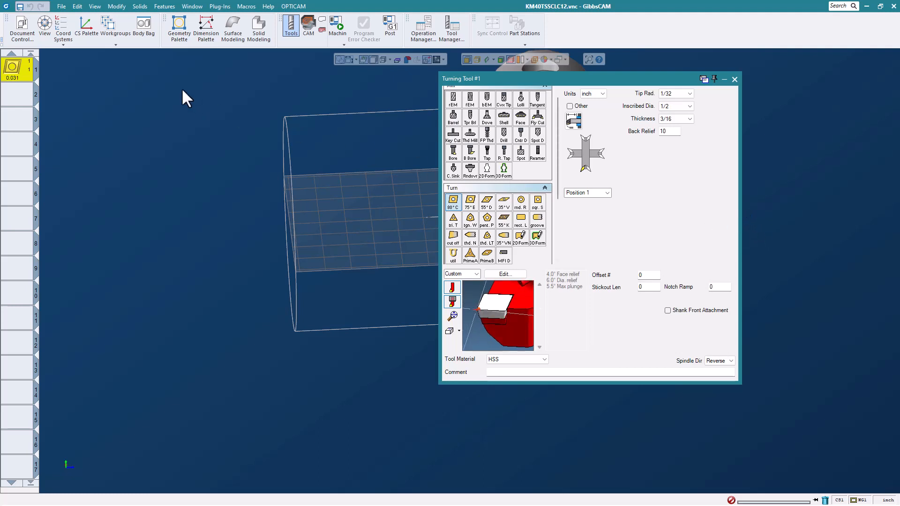
# Close the KM40TSSCLC12 part without saving changes.
pyautogui.click(62, 6)
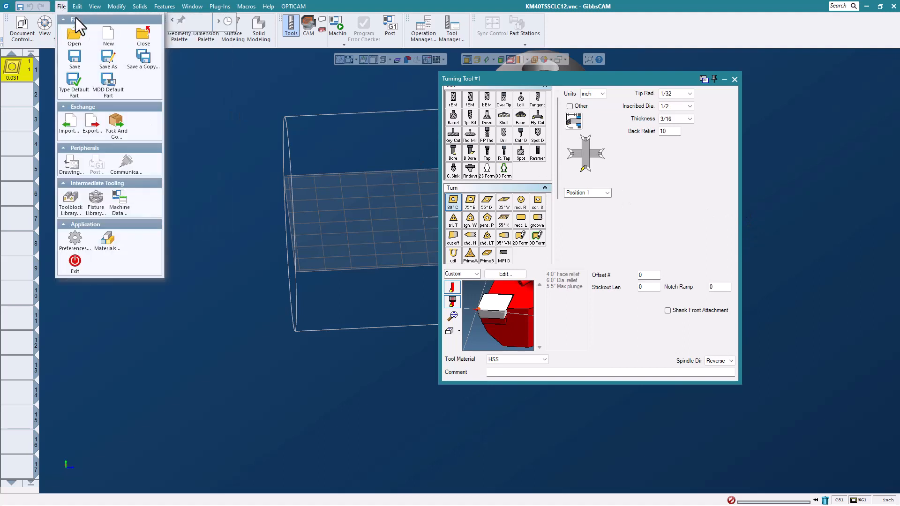
pyautogui.click(142, 35)
pyautogui.click(446, 271)
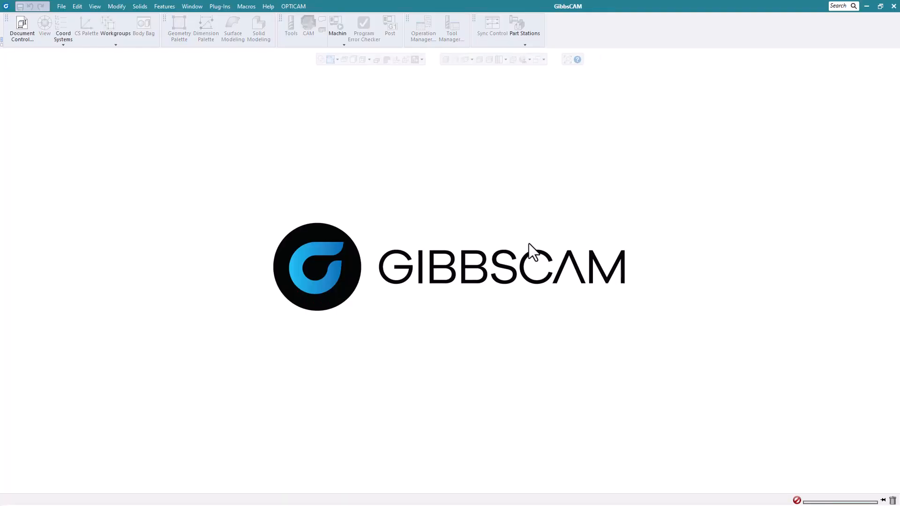
# Open the Interface Part.vnc file from the webinar parts folder.
pyautogui.click(61, 6)
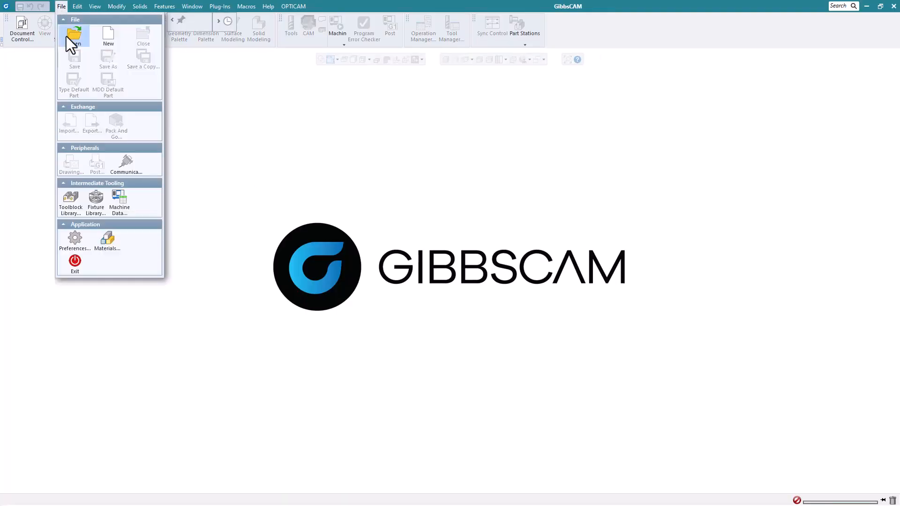
pyautogui.click(66, 35)
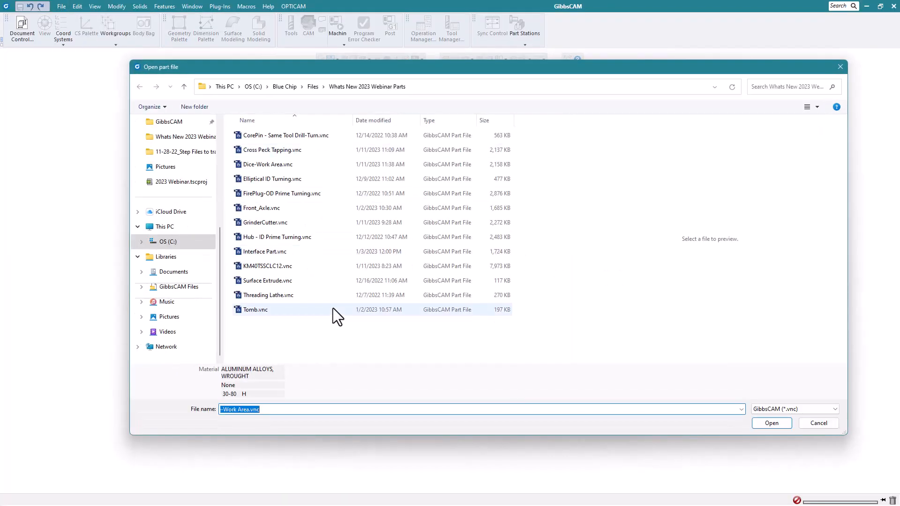
pyautogui.click(270, 252)
pyautogui.click(772, 416)
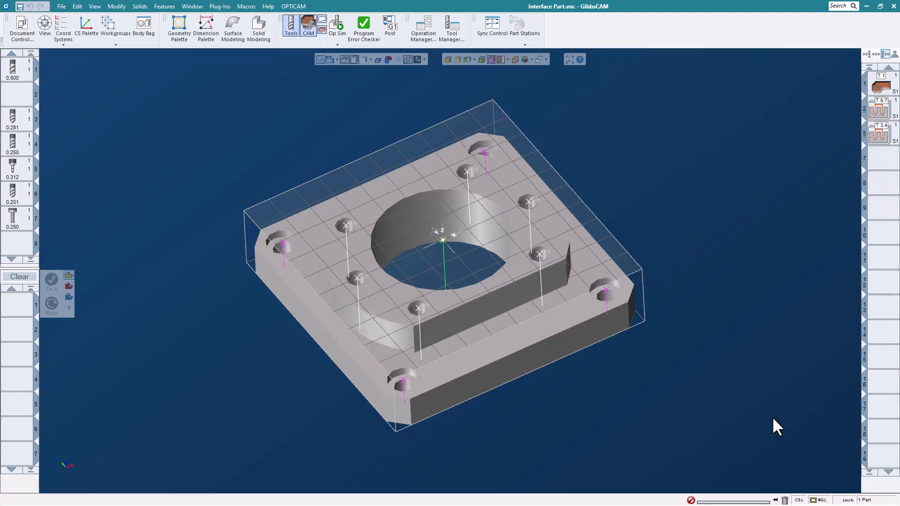
# Deactivate the two hole-making operation groups, starting at operations 2 and 5.
pyautogui.moveTo(490, 290); pyautogui.dragTo(510, 278, button='middle')
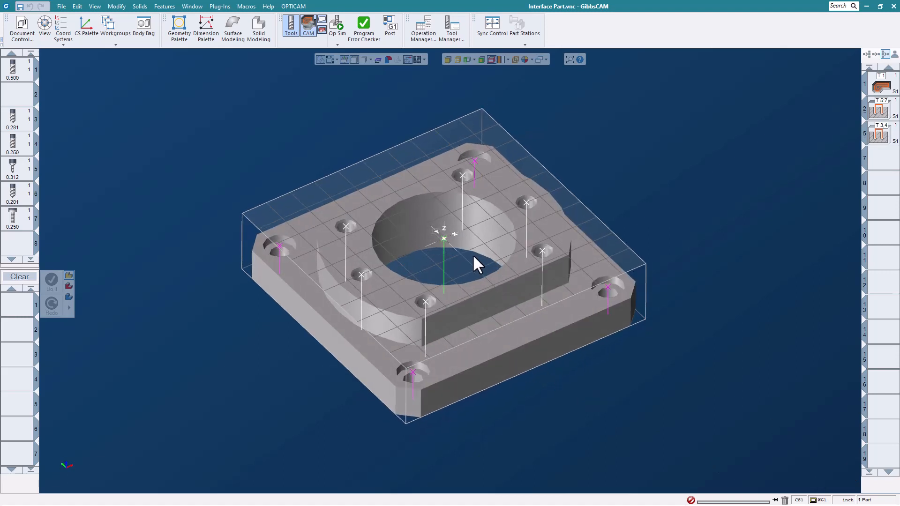
pyautogui.scroll(1, 475, 253)
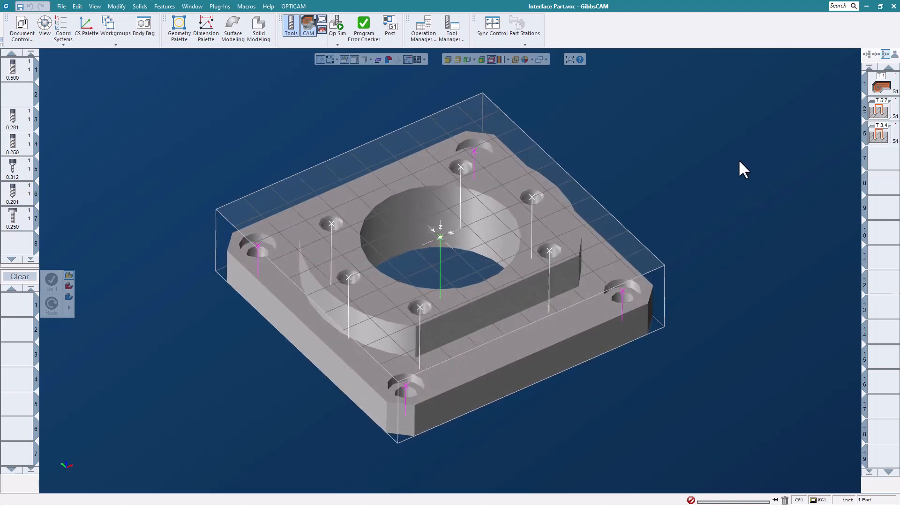
pyautogui.rightClick(887, 93)
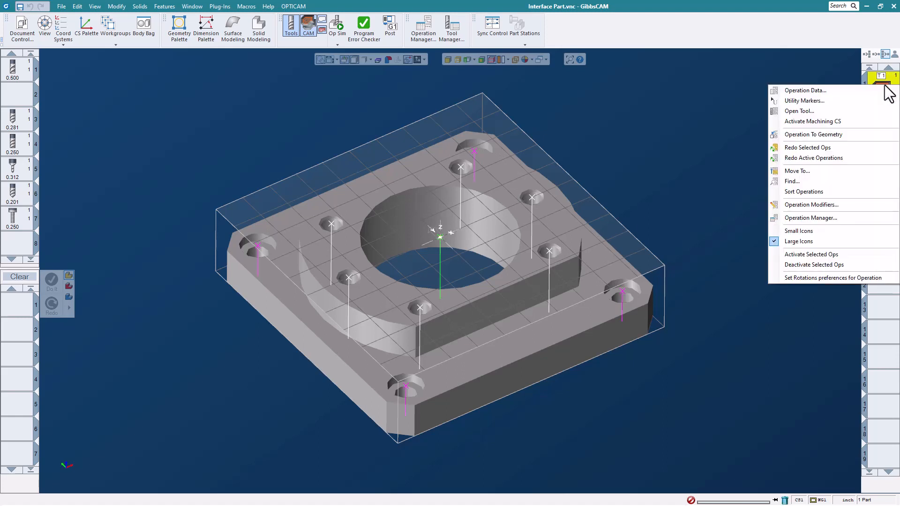
pyautogui.click(741, 195)
pyautogui.click(876, 115)
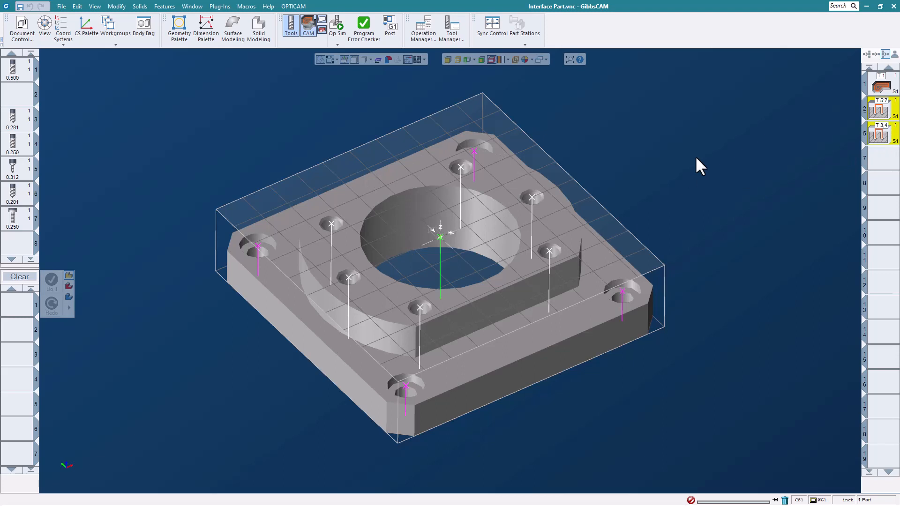
pyautogui.rightClick(861, 118)
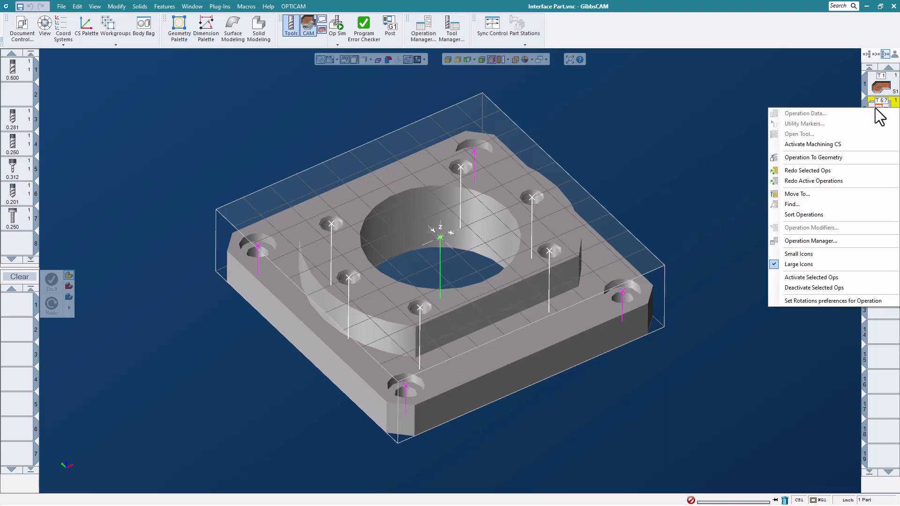
pyautogui.click(822, 287)
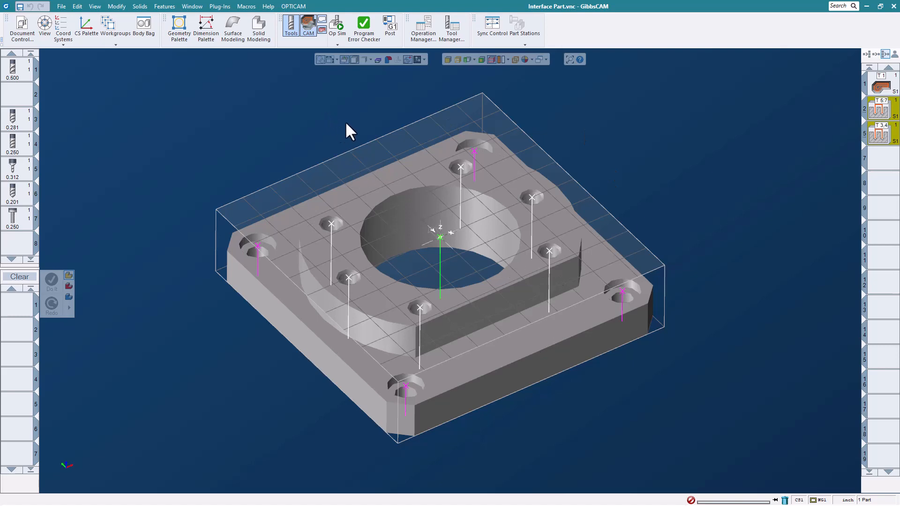
# Run the Op Sim rendering through to the end of the program and close the simulation.
pyautogui.moveTo(598, 148); pyautogui.dragTo(690, 206, button='middle')
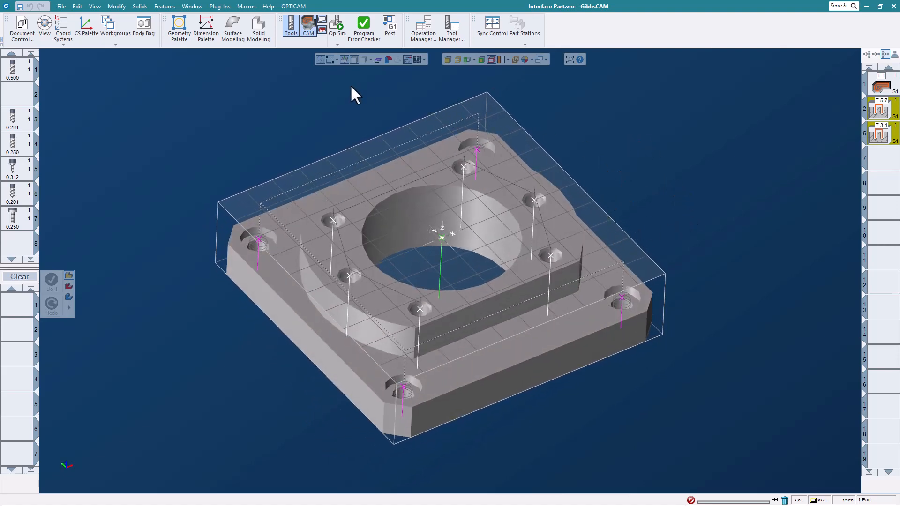
pyautogui.click(337, 26)
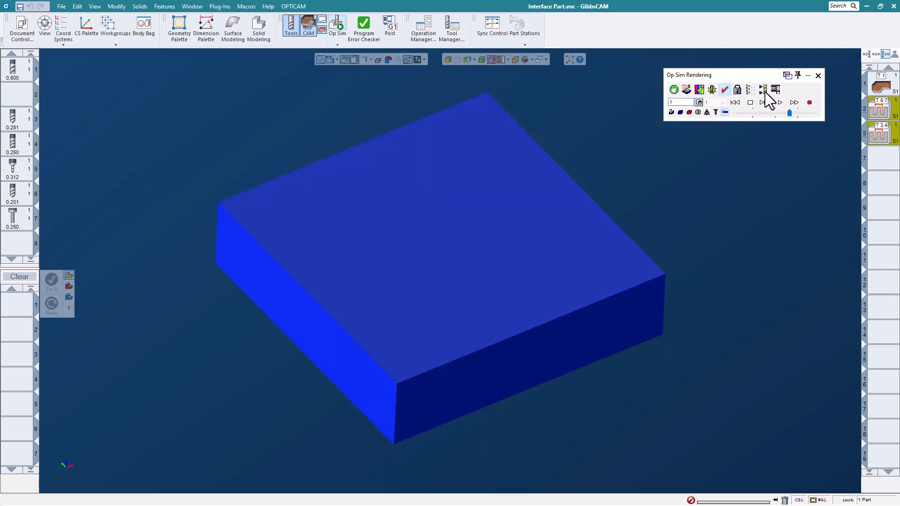
pyautogui.click(779, 103)
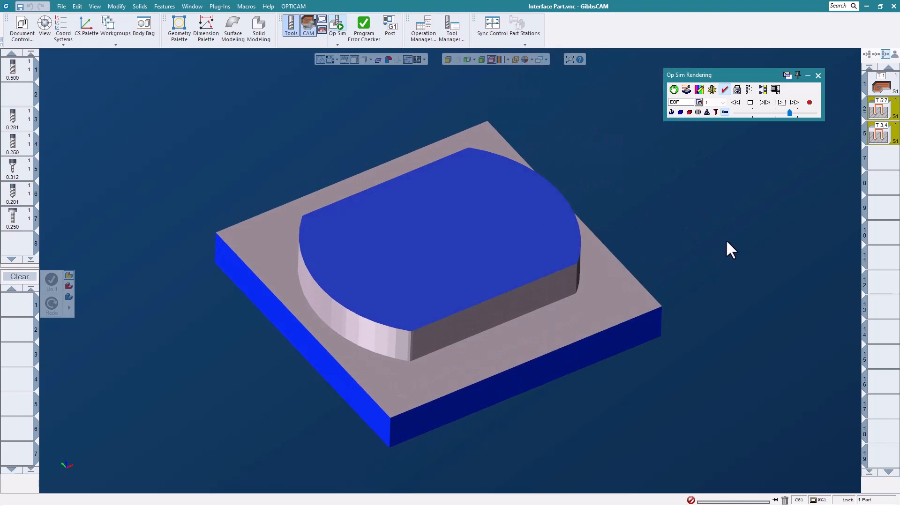
pyautogui.click(818, 76)
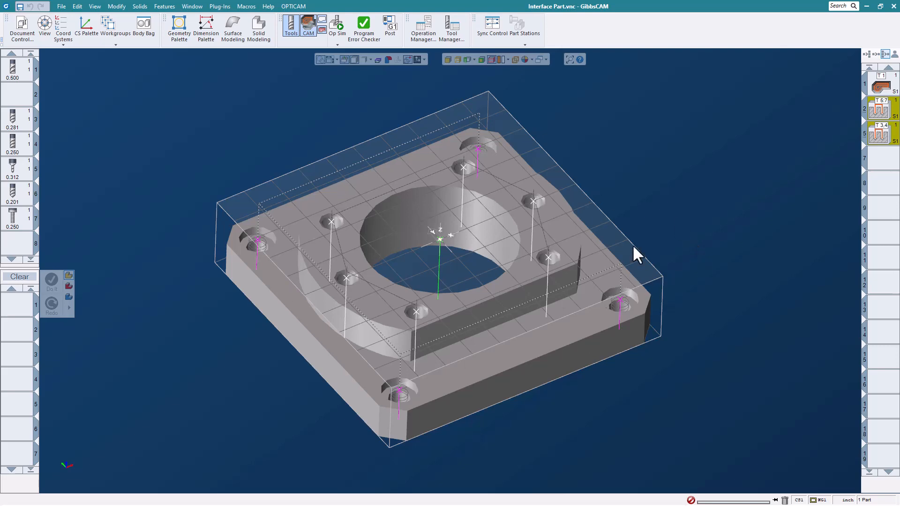
# Post-process the part with the Haas UMC 750 5AS post to Part (7) Show Clearance.NCF, in inches.
pyautogui.scroll(2, 632, 219)
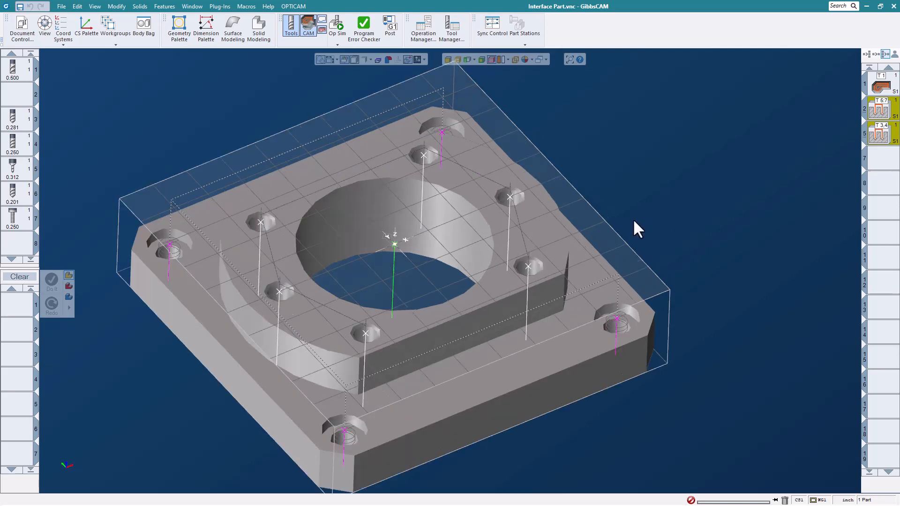
pyautogui.scroll(-2, 633, 219)
pyautogui.moveTo(660, 255); pyautogui.dragTo(650, 217, button='middle')
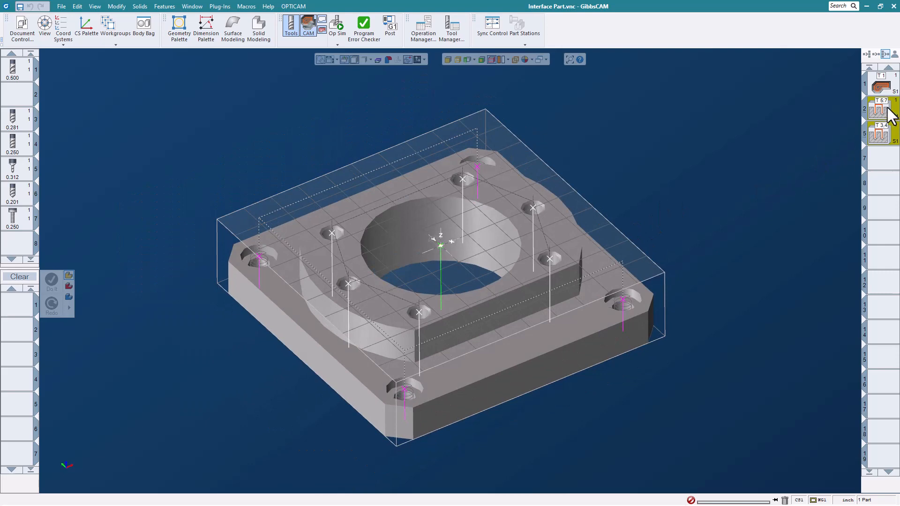
pyautogui.scroll(2, 764, 144)
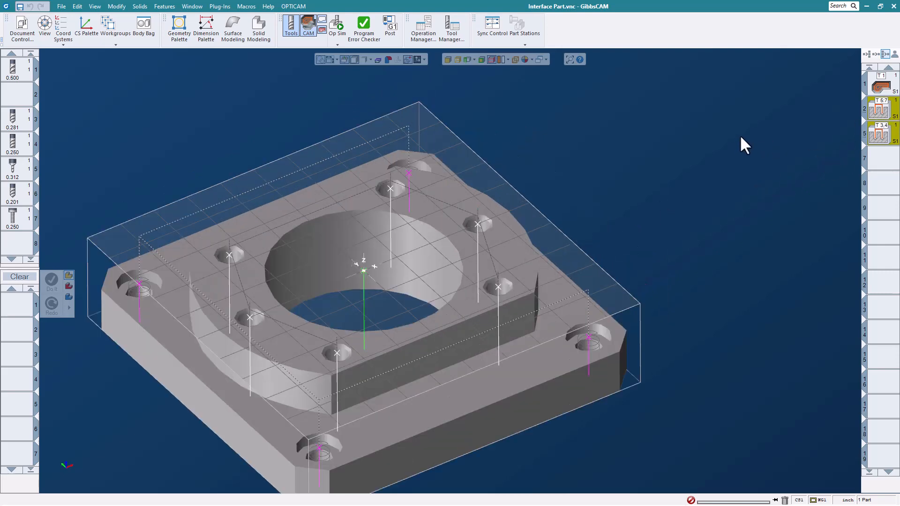
pyautogui.scroll(-2, 721, 142)
pyautogui.moveTo(679, 139); pyautogui.dragTo(688, 170, button='middle')
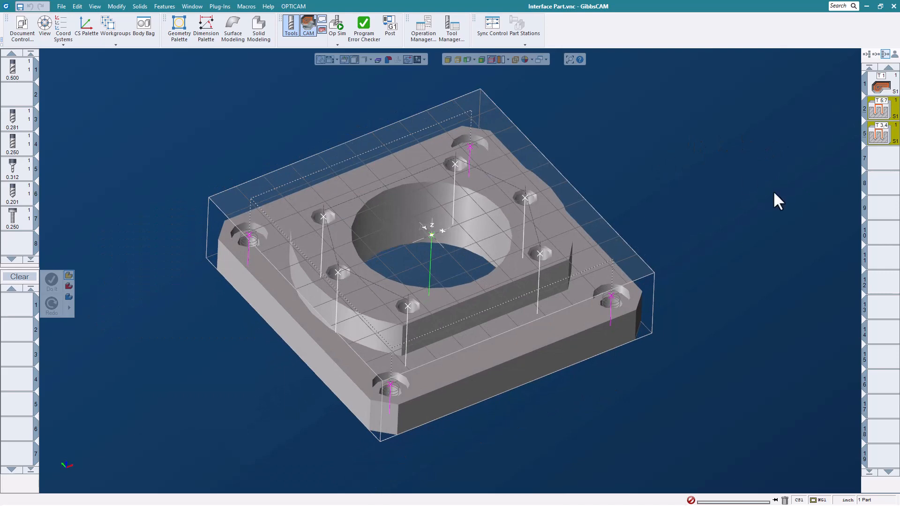
pyautogui.click(390, 25)
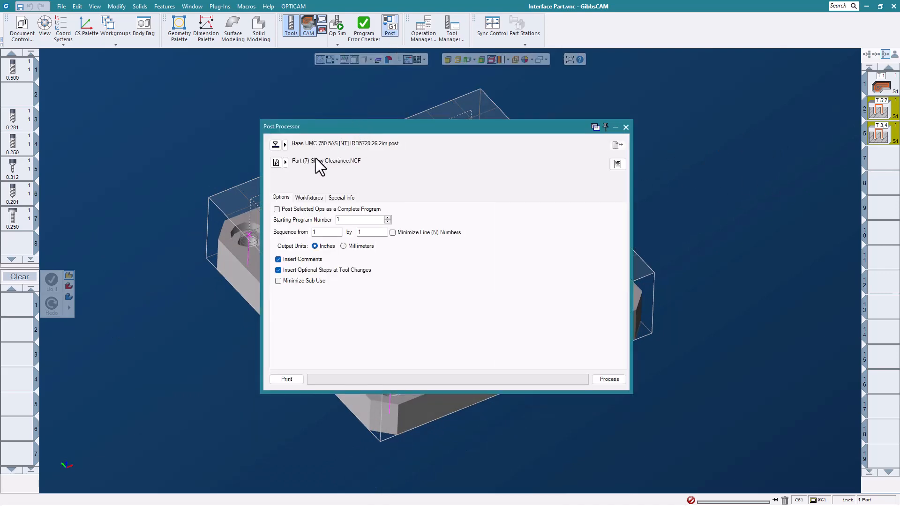
pyautogui.click(607, 381)
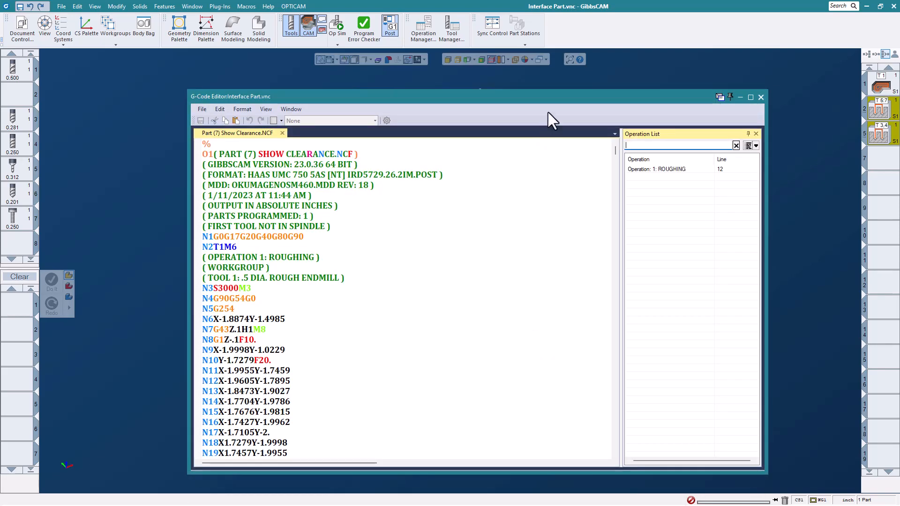
# Review the posted G-code for the operations it contains, and close the code editor and post processor.
pyautogui.moveTo(574, 88); pyautogui.dragTo(616, 69)
pyautogui.scroll(-17, 424, 286)
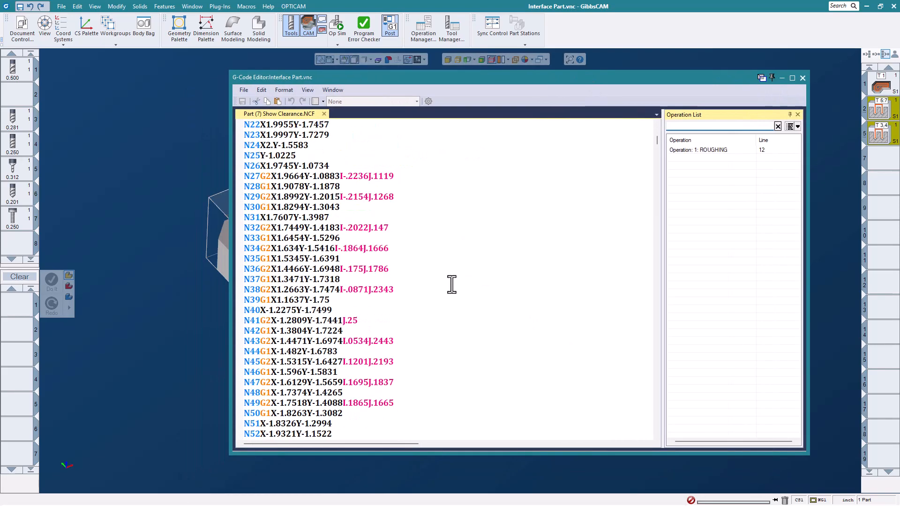
pyautogui.scroll(-11, 433, 286)
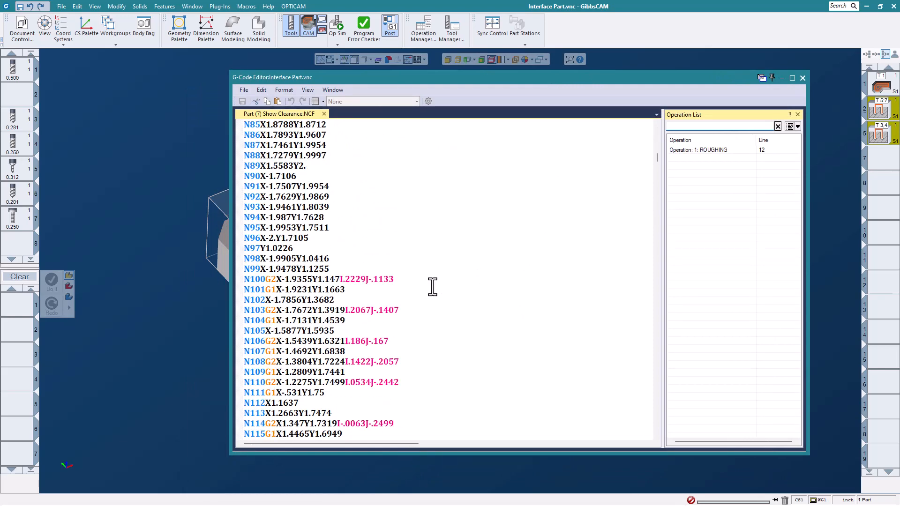
pyautogui.click(802, 78)
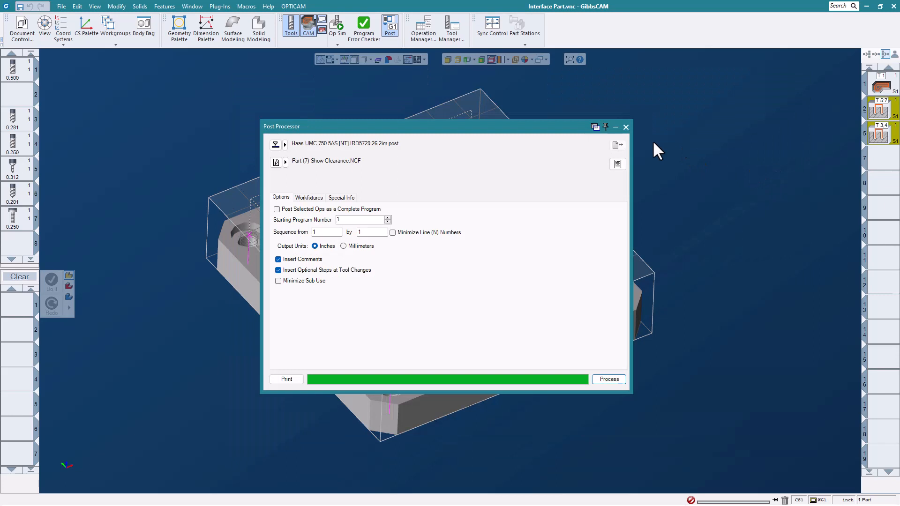
pyautogui.click(626, 127)
# Reactivate the two selected hole-making operation groups and post-process the part again with the Haas UMC 750 5AS post.
pyautogui.rightClick(877, 111)
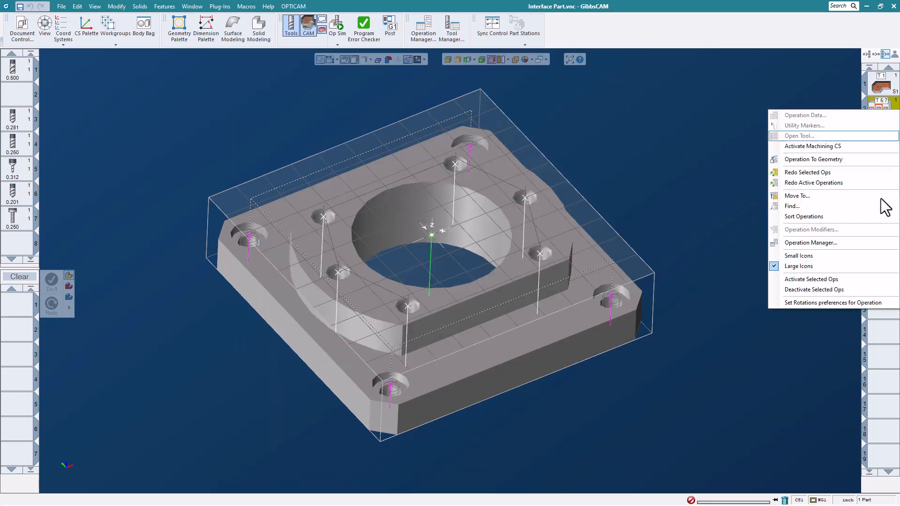
pyautogui.click(860, 283)
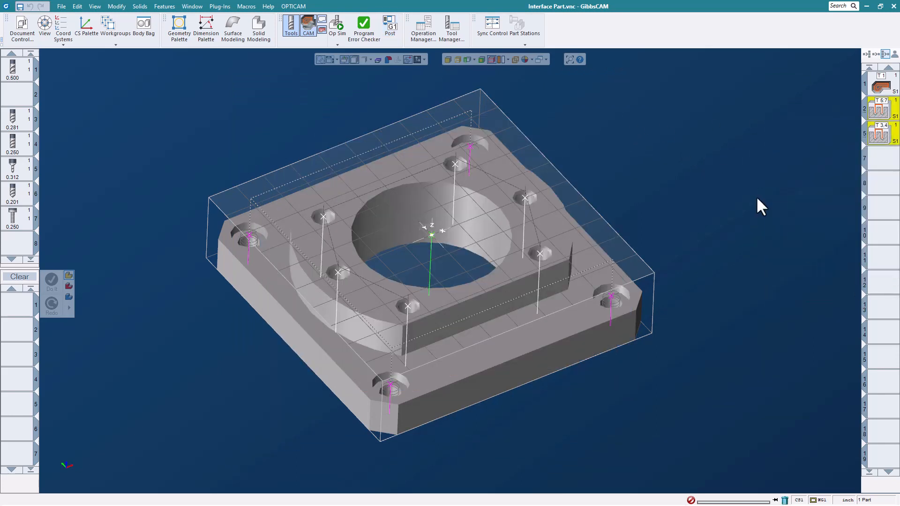
pyautogui.click(390, 26)
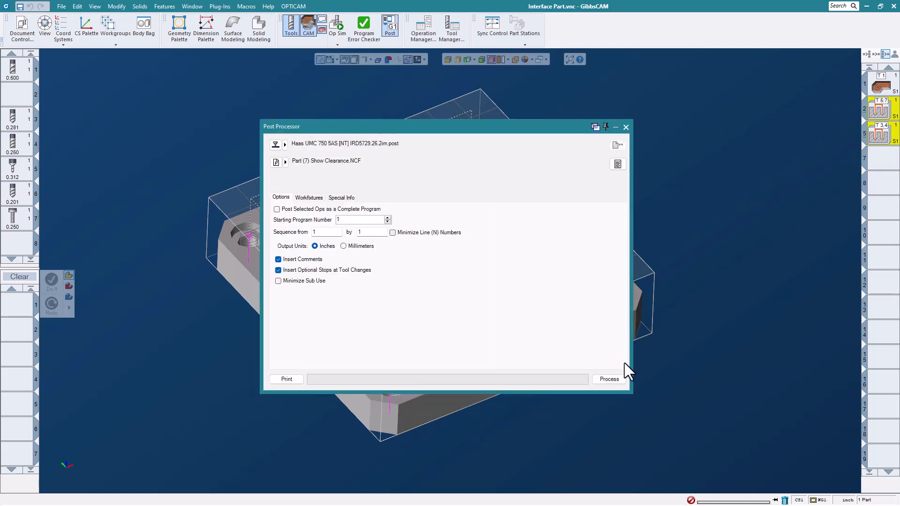
pyautogui.click(611, 380)
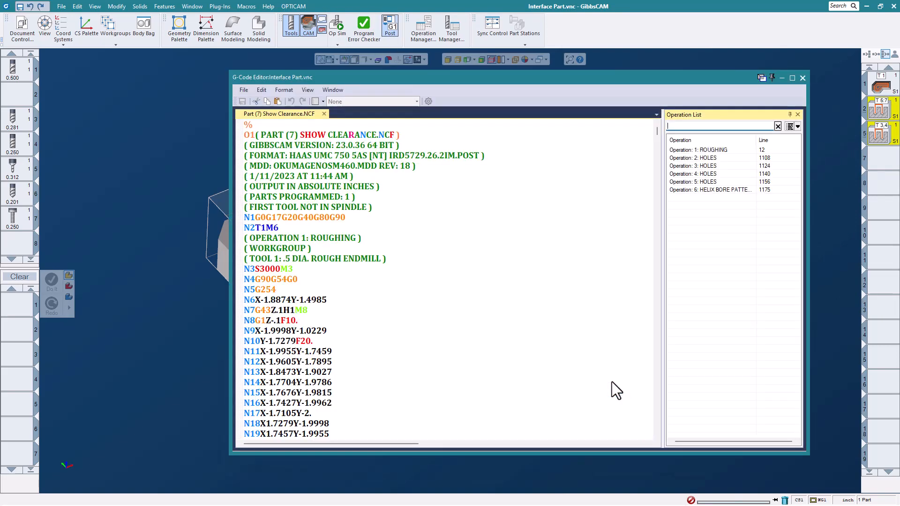
# Review the newly posted G-code and its operation list, and close the code editor and post processor.
pyautogui.scroll(-1, 518, 255)
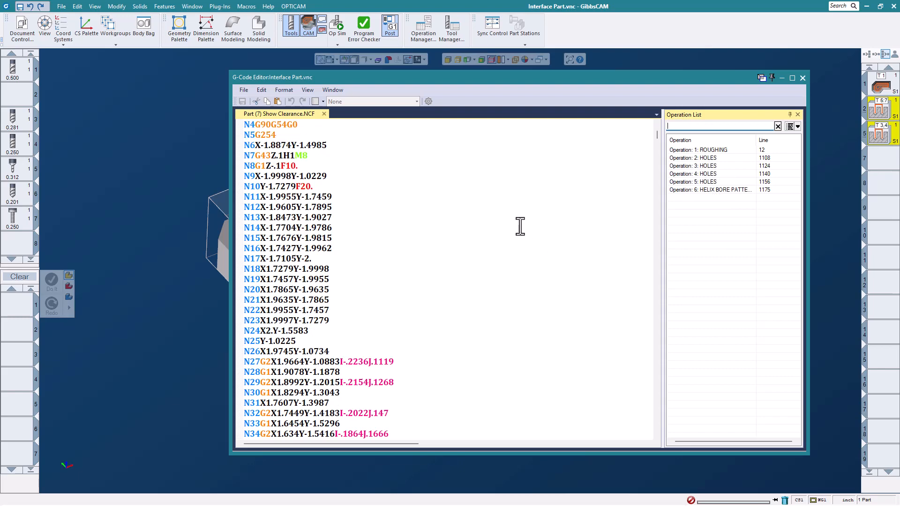
pyautogui.scroll(-17, 466, 217)
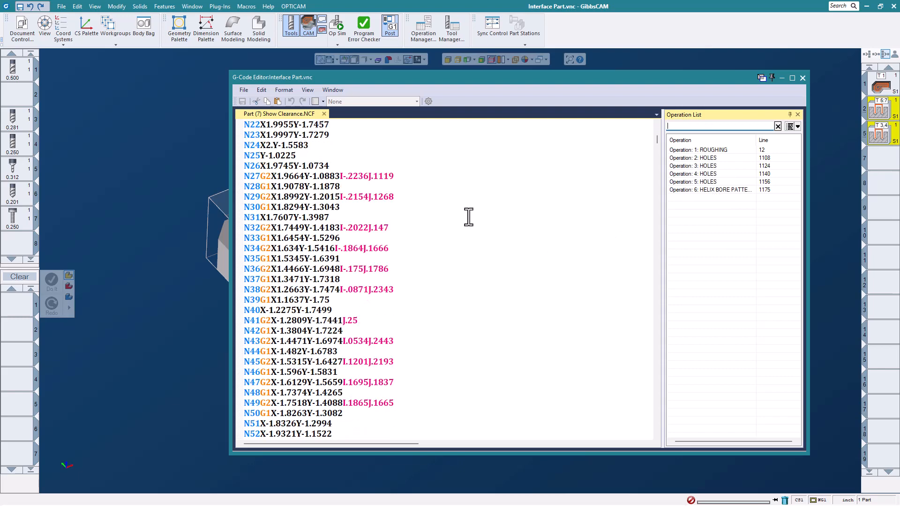
pyautogui.click(802, 78)
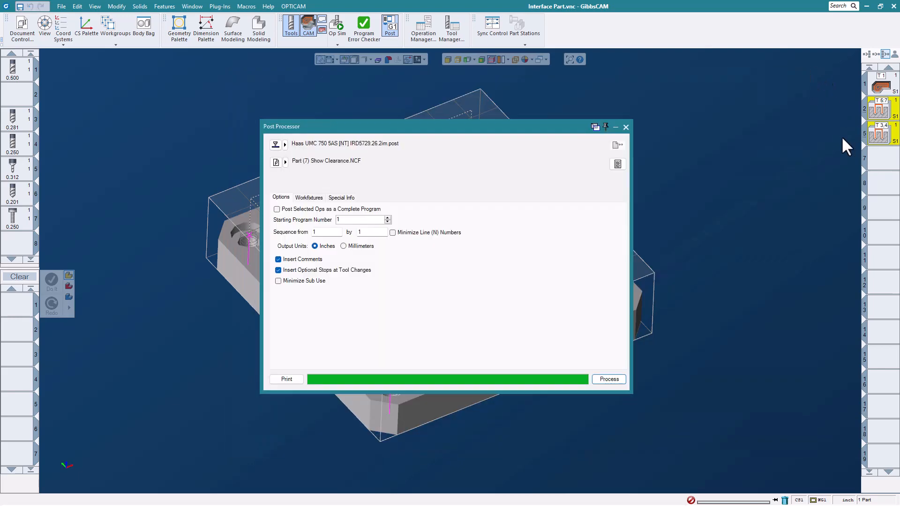
pyautogui.click(627, 126)
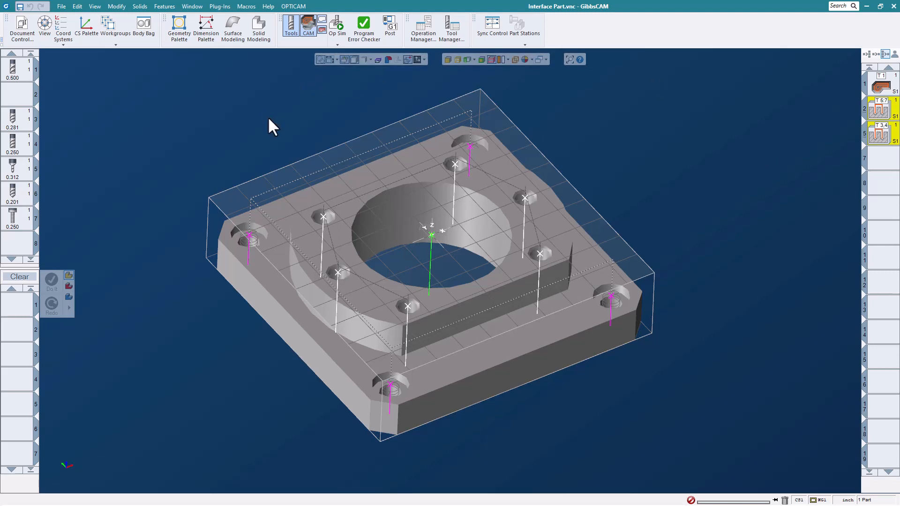
# Show the editing commands for activating all operations or deactivating the unselected ones, and dismiss them.
pyautogui.click(77, 6)
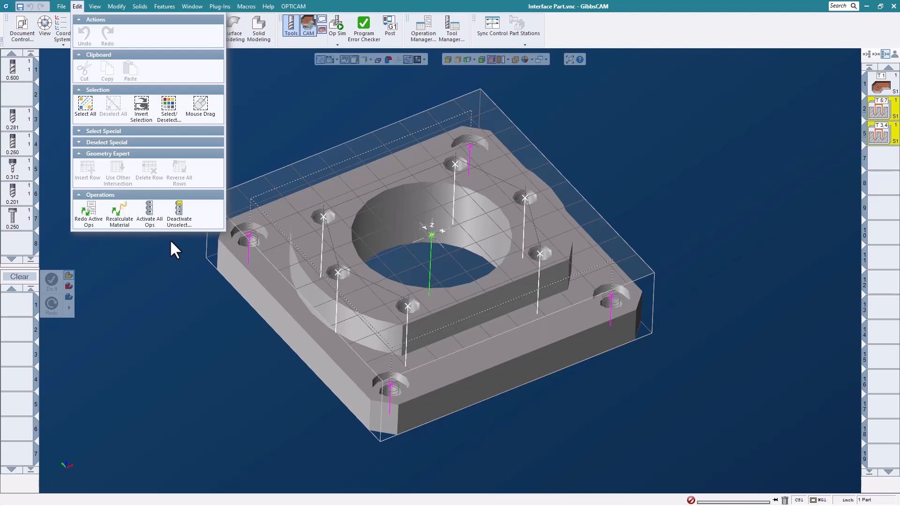
pyautogui.click(658, 122)
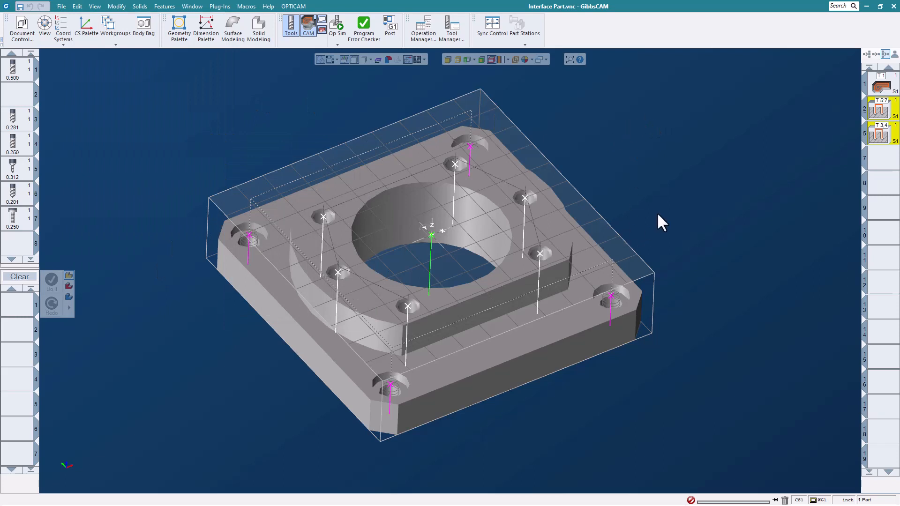
pyautogui.scroll(1, 657, 211)
pyautogui.scroll(-1, 657, 209)
pyautogui.moveTo(659, 206); pyautogui.dragTo(661, 181, button='middle')
# Create a Holes process with the 0.500 endmill, inserting its operation at empty position 7.
pyautogui.click(879, 157)
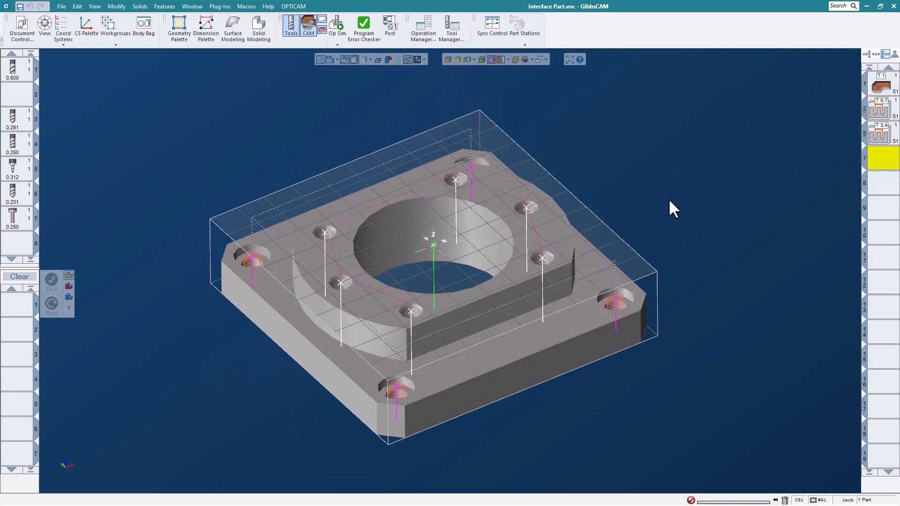
pyautogui.moveTo(537, 181); pyautogui.dragTo(534, 246, button='middle')
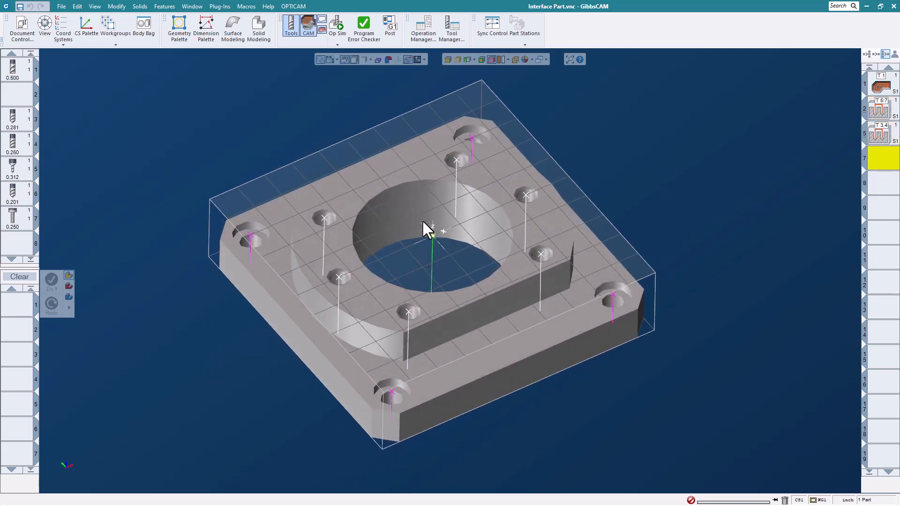
pyautogui.moveTo(19, 77); pyautogui.dragTo(15, 317)
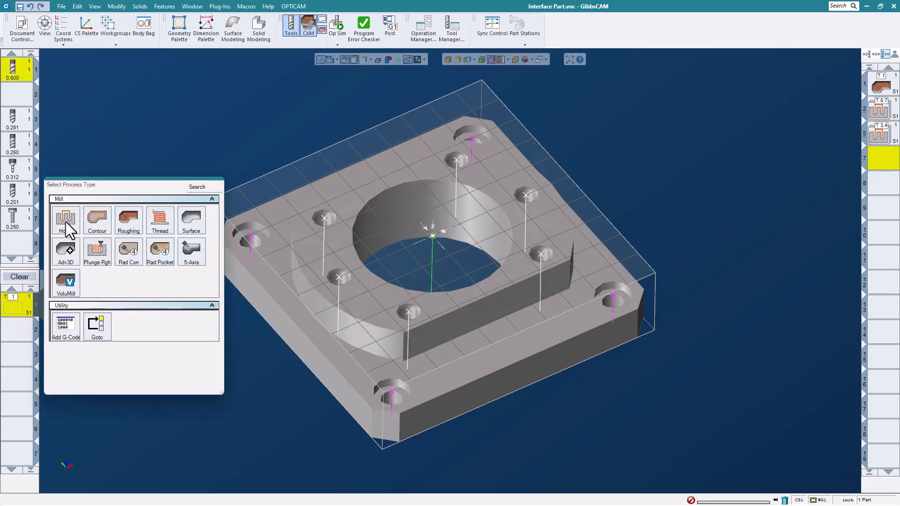
pyautogui.click(66, 220)
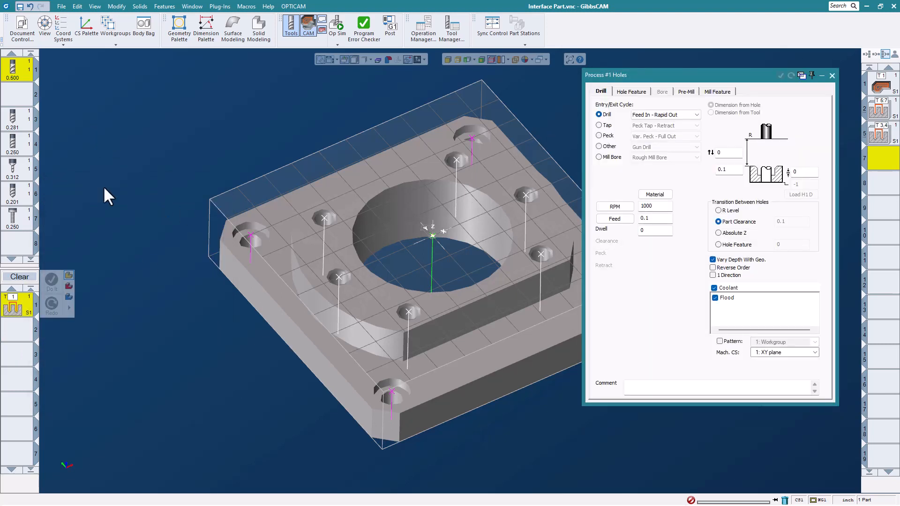
# Set the hole cycle to Mill Bore with the Rough Mill Bore option and select the large central bore.
pyautogui.moveTo(331, 212); pyautogui.dragTo(274, 207, button='middle')
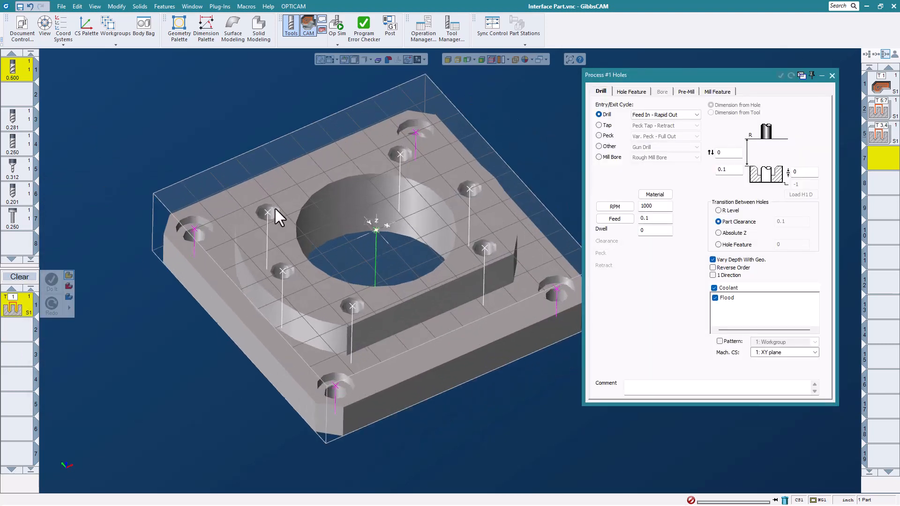
pyautogui.click(599, 157)
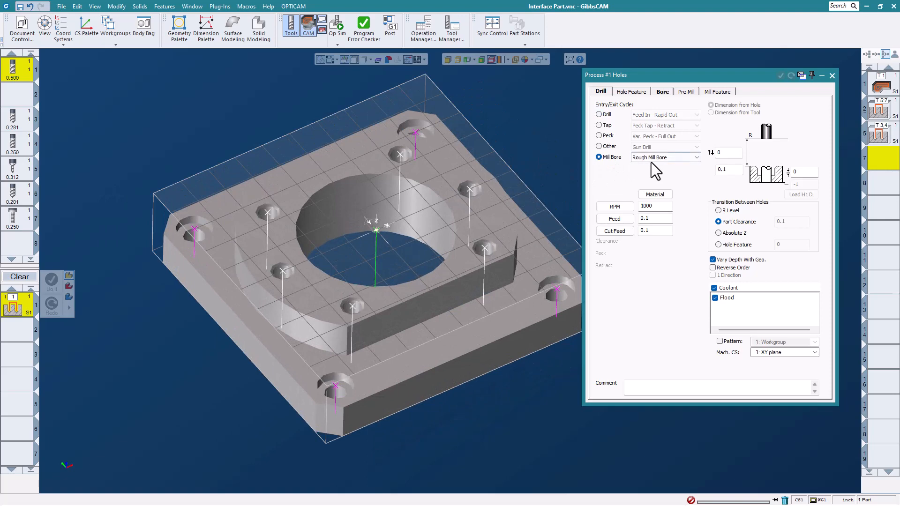
pyautogui.click(375, 229)
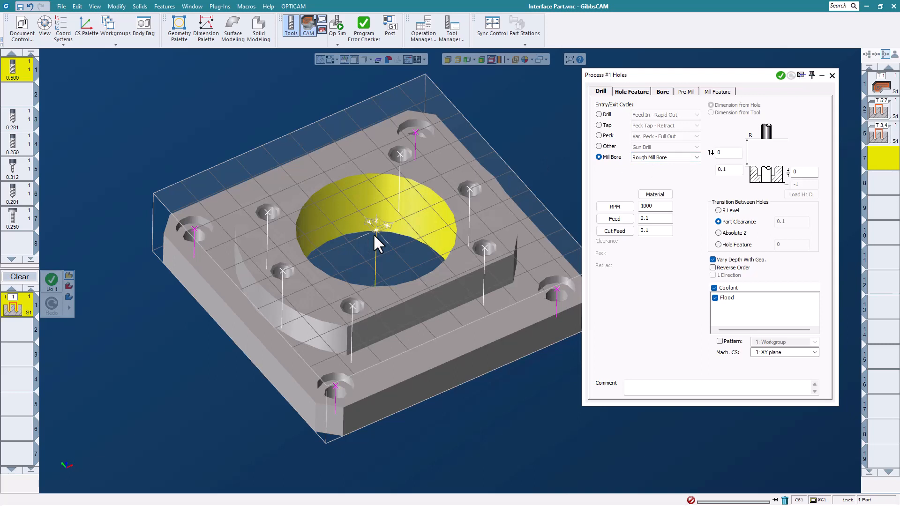
# Check the hole feature and bore parameters and generate the rough mill bore toolpath for the central hole.
pyautogui.click(628, 94)
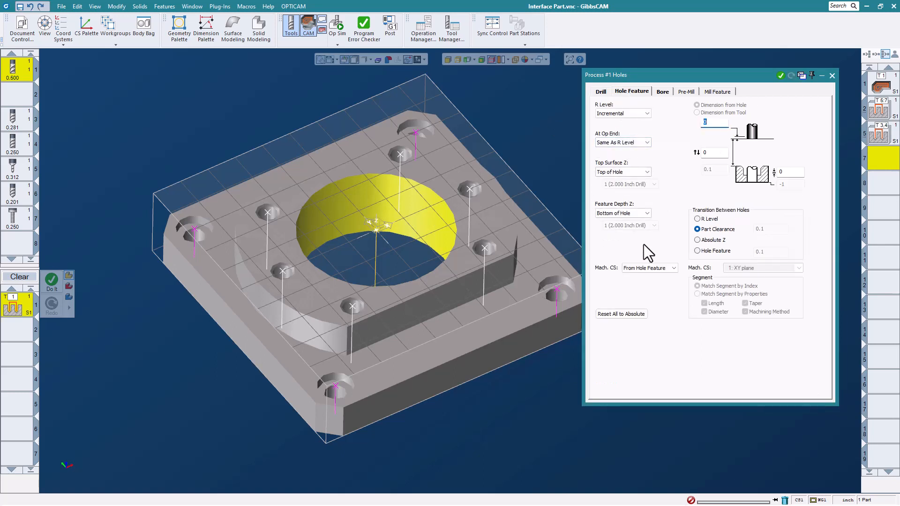
pyautogui.click(663, 91)
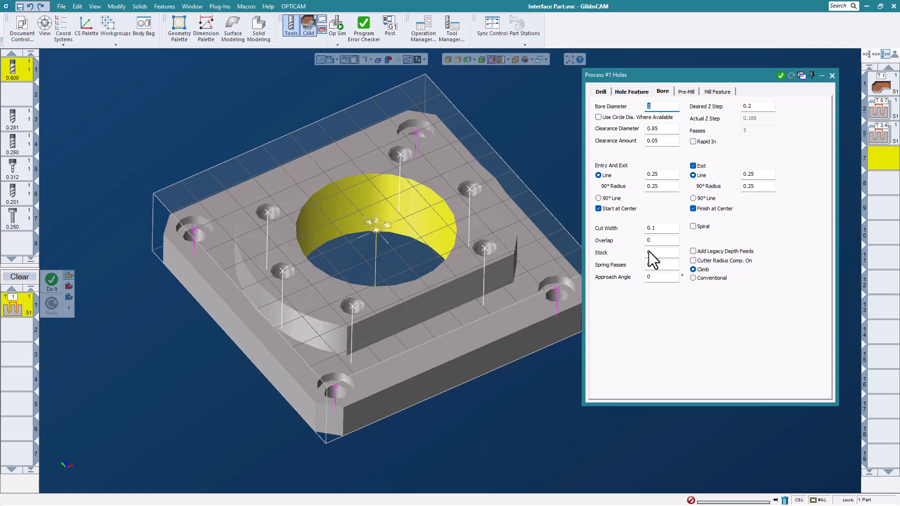
pyautogui.click(781, 77)
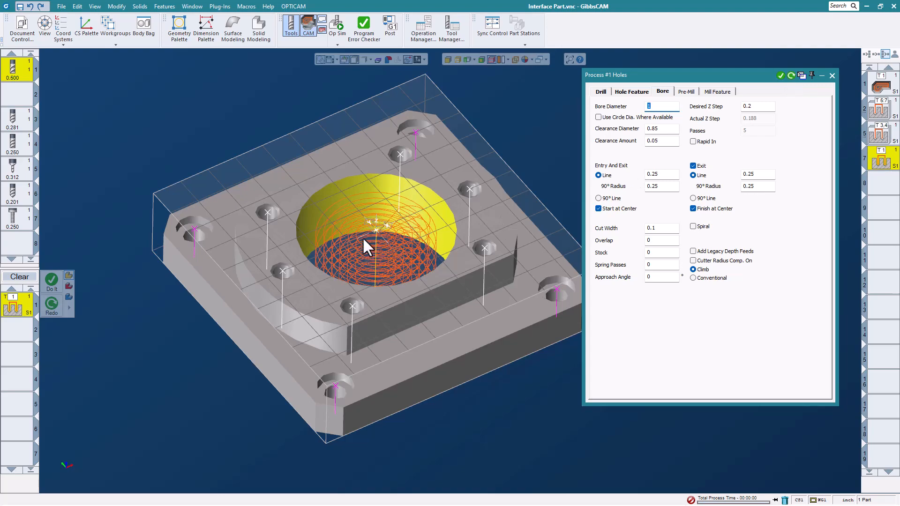
# Examine the rough mill bore toolpath in the central hole from above and at an angle, alongside its bore parameters.
pyautogui.scroll(2, 399, 216)
pyautogui.scroll(1, 399, 215)
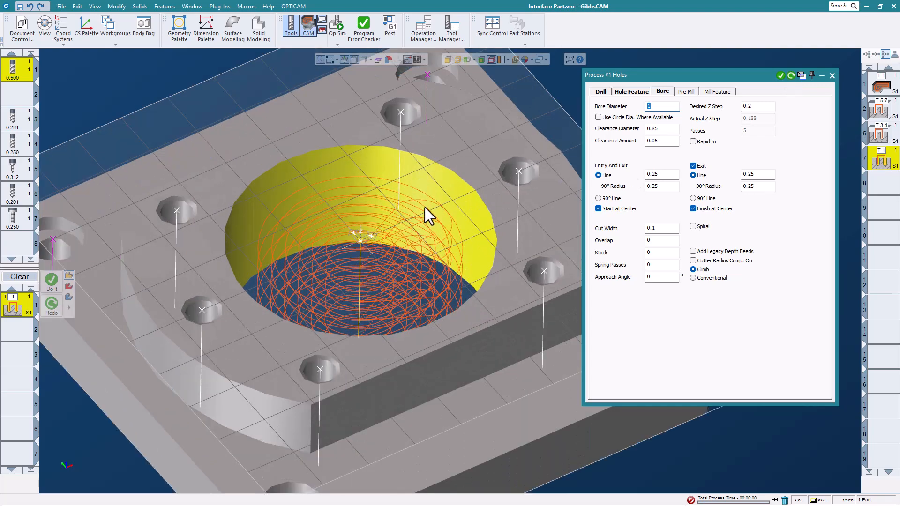
pyautogui.moveTo(425, 208); pyautogui.dragTo(391, 379, button='middle')
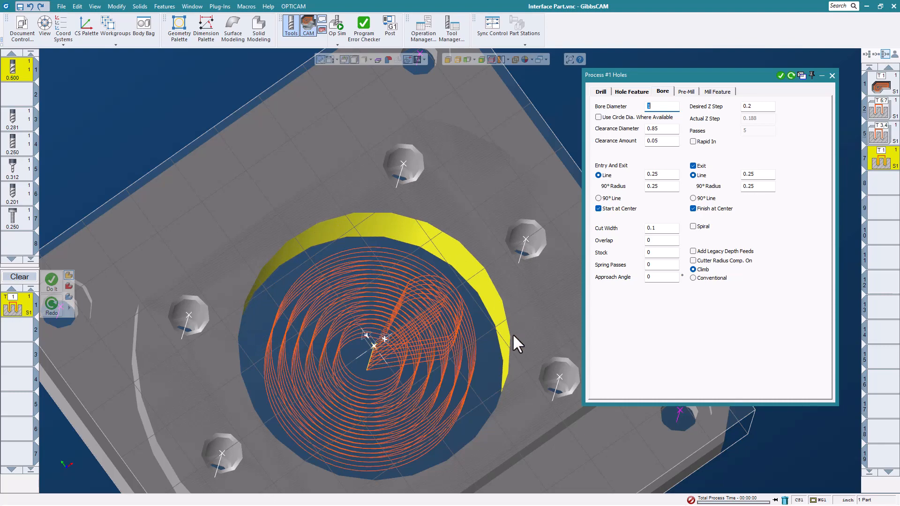
pyautogui.scroll(-3, 374, 338)
pyautogui.moveTo(404, 451); pyautogui.dragTo(311, 297, button='middle')
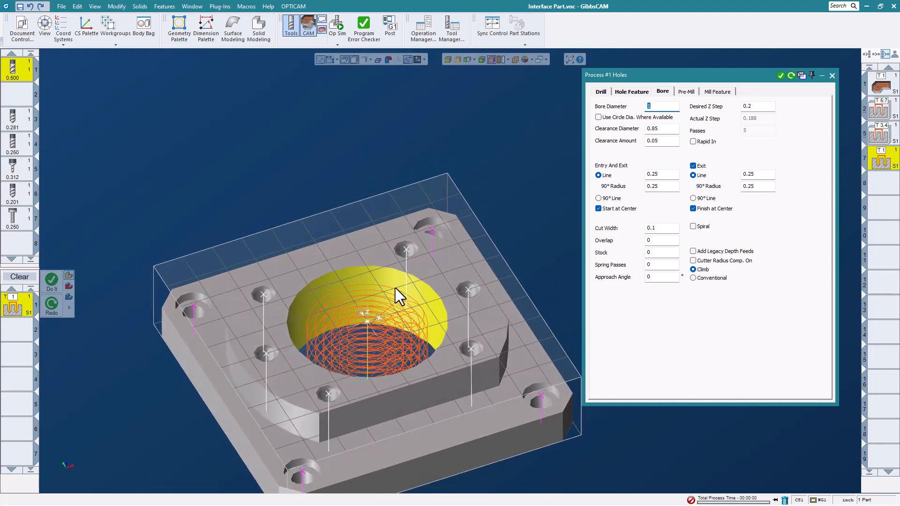
pyautogui.scroll(2, 395, 288)
pyautogui.moveTo(398, 286); pyautogui.dragTo(385, 195, button='middle')
pyautogui.scroll(2, 384, 194)
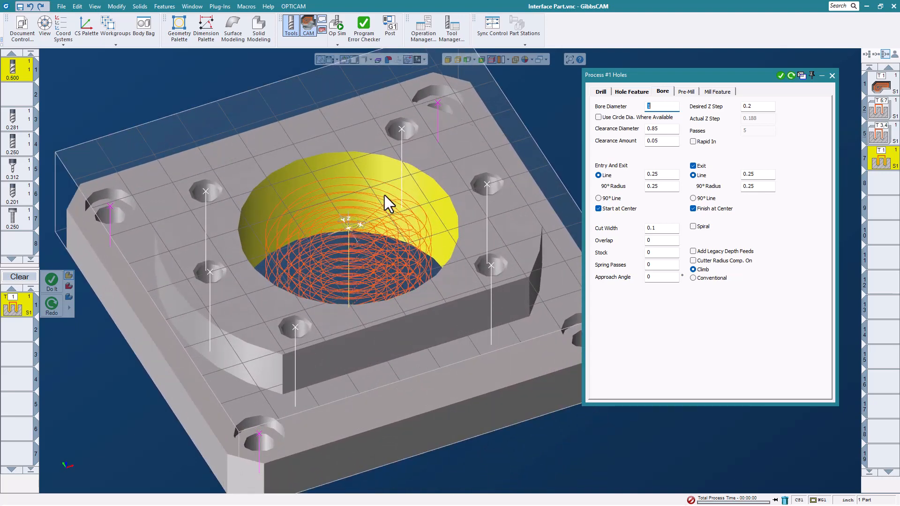
pyautogui.moveTo(347, 195); pyautogui.dragTo(361, 239, button='middle')
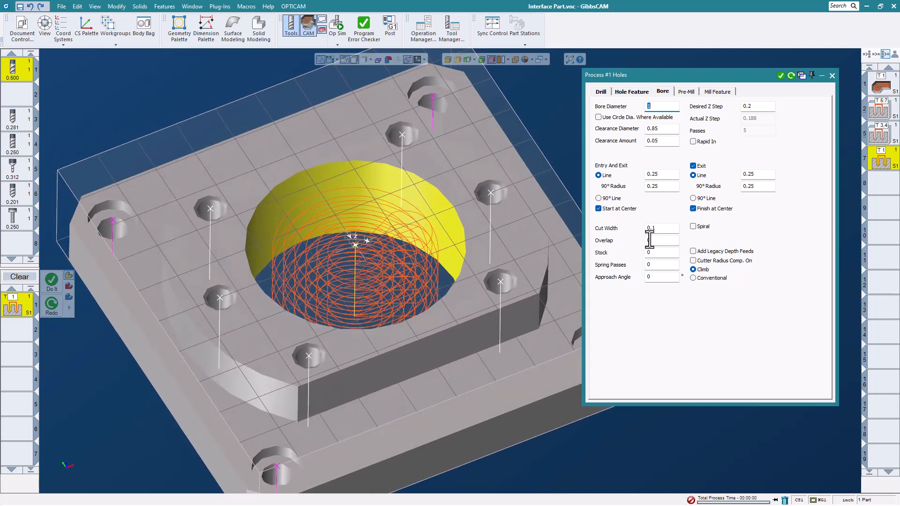
pyautogui.moveTo(459, 260); pyautogui.dragTo(654, 213, button='middle')
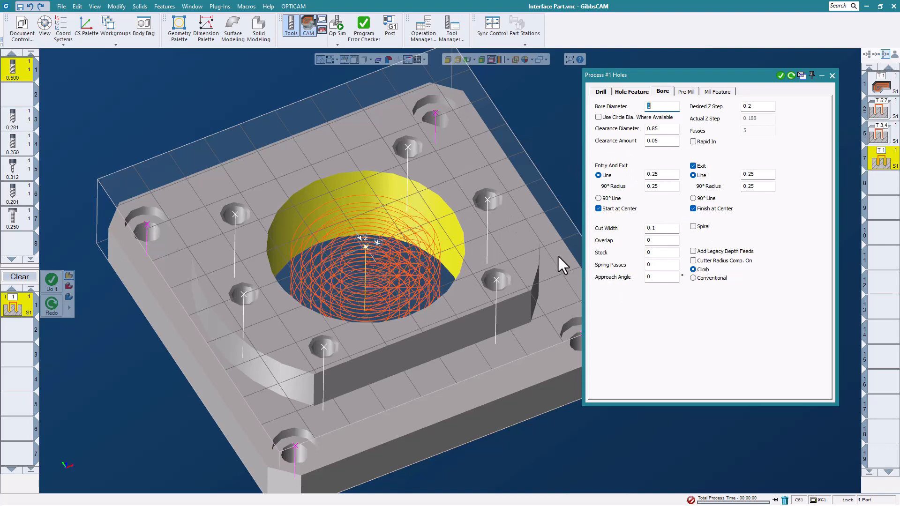
pyautogui.moveTo(471, 196); pyautogui.dragTo(462, 195, button='middle')
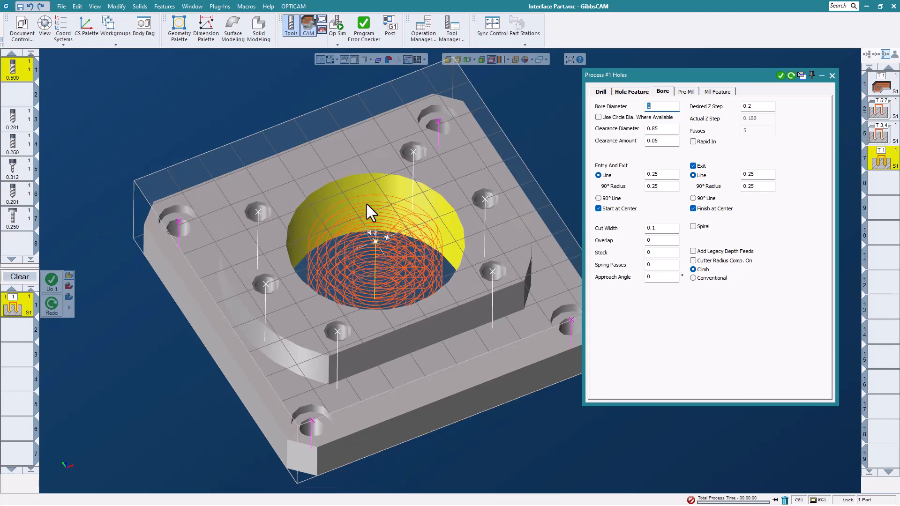
# Enable Spiral for the rough mill bore, redo the operation and close the Holes process.
pyautogui.click(692, 227)
pyautogui.click(791, 76)
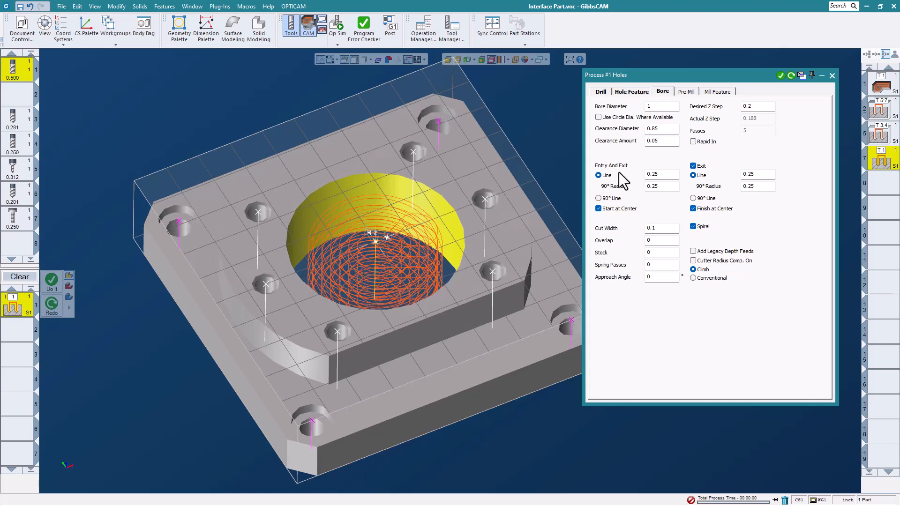
pyautogui.click(831, 76)
pyautogui.scroll(-2, 614, 206)
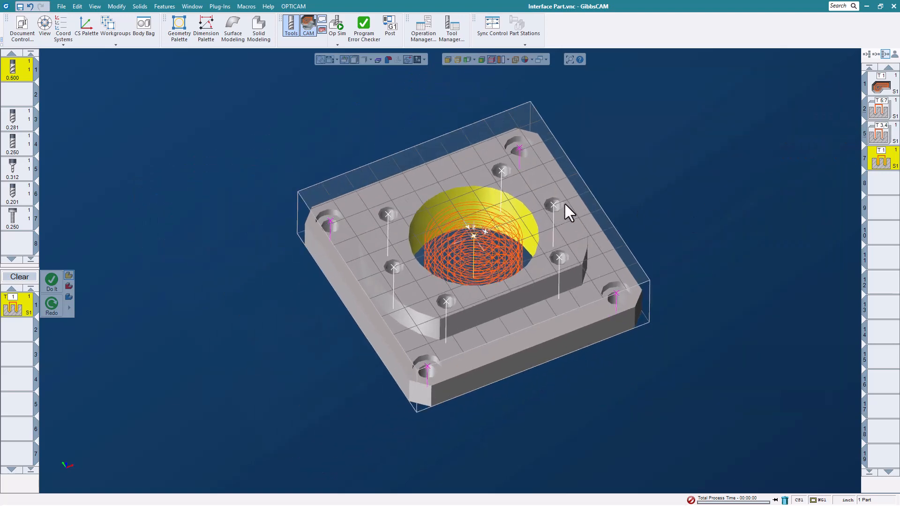
pyautogui.moveTo(574, 224); pyautogui.dragTo(589, 186, button='middle')
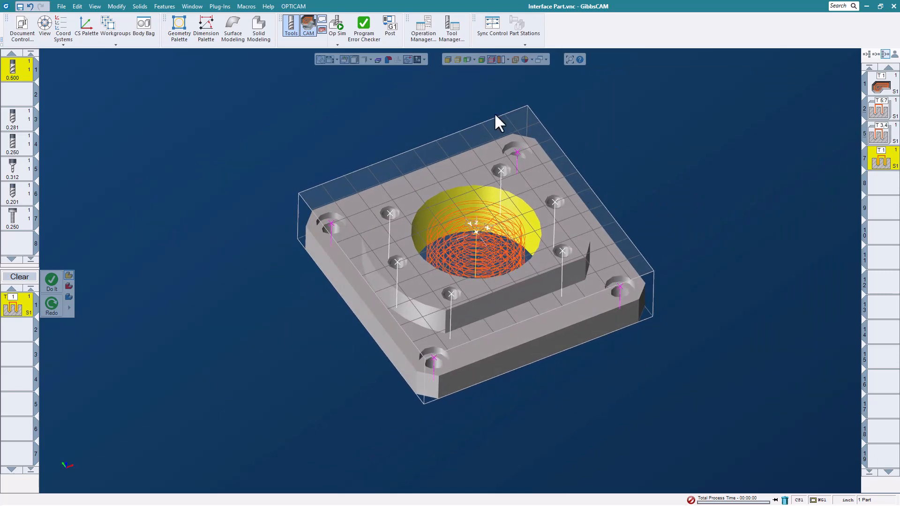
# Start the Op Sim rendering, rewind it to the uncut stock and run it through to the end of the program.
pyautogui.click(339, 24)
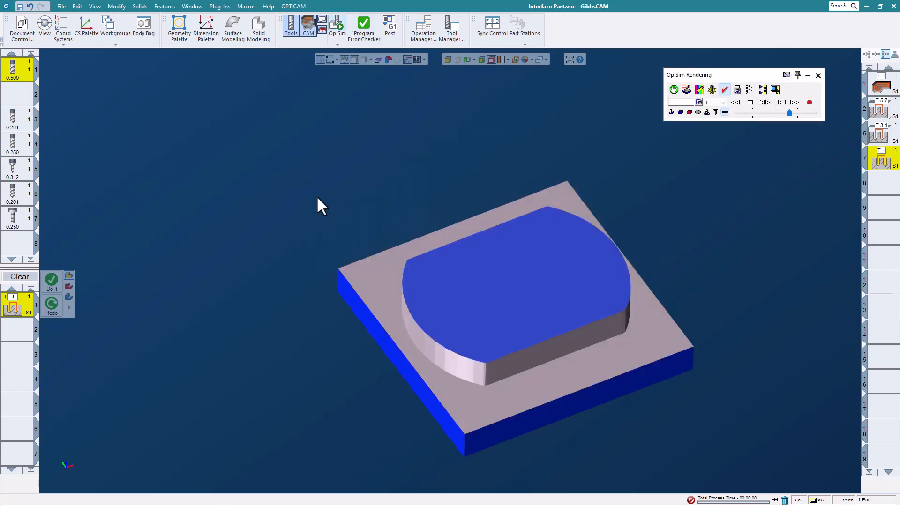
pyautogui.scroll(-2, 328, 201)
pyautogui.scroll(3, 490, 243)
pyautogui.scroll(-1, 694, 253)
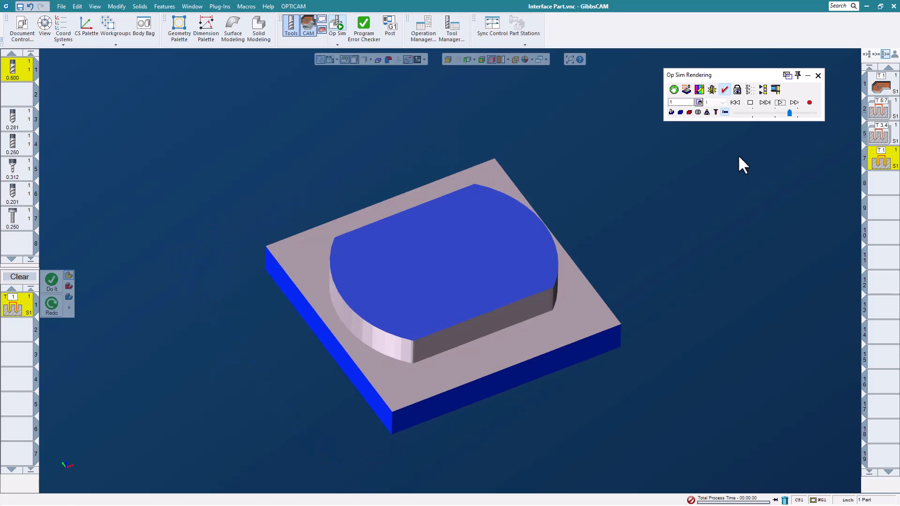
pyautogui.click(735, 102)
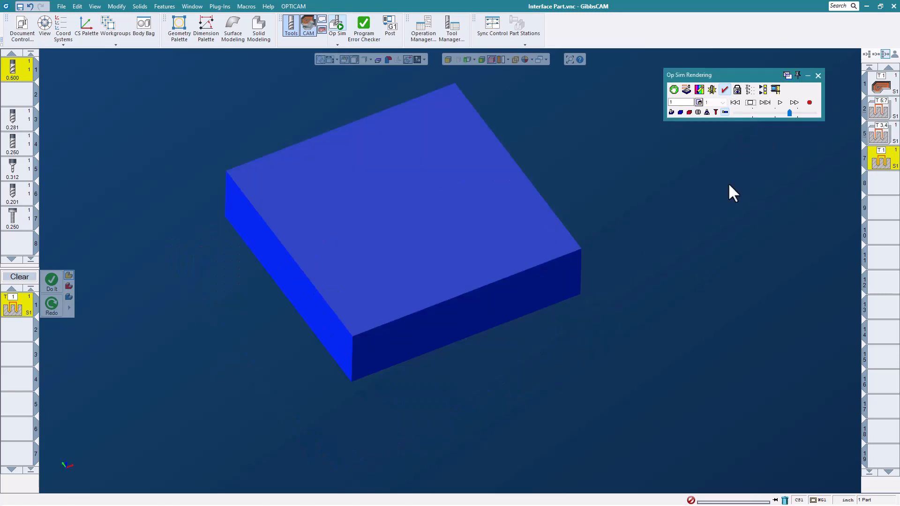
pyautogui.scroll(-1, 702, 187)
pyautogui.scroll(2, 506, 181)
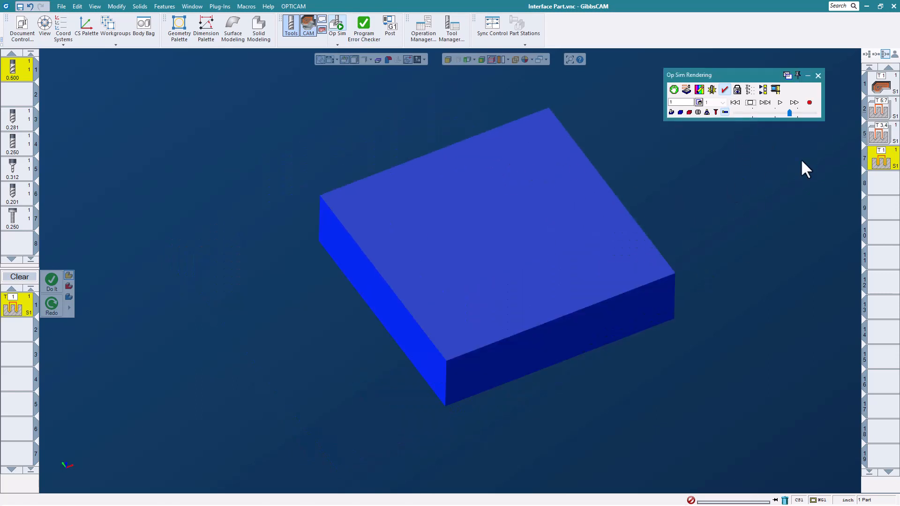
pyautogui.click(779, 102)
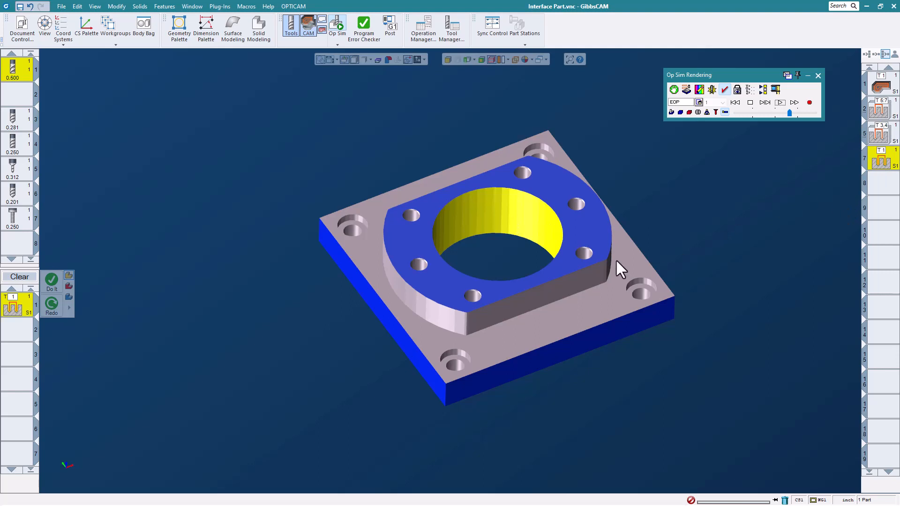
# Skip the unselected operations in the Op Sim rendering and replay only the selected rough mill bore of the central hole.
pyautogui.scroll(1, 507, 242)
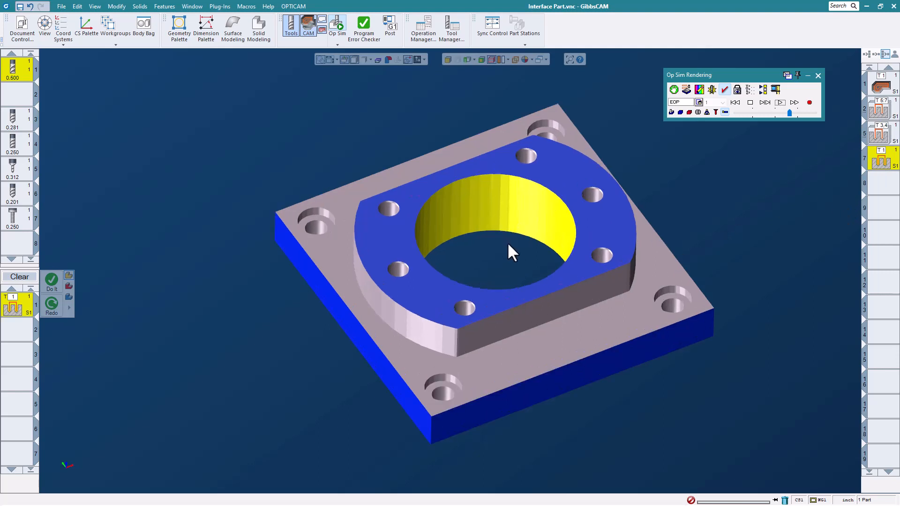
pyautogui.scroll(-1, 553, 228)
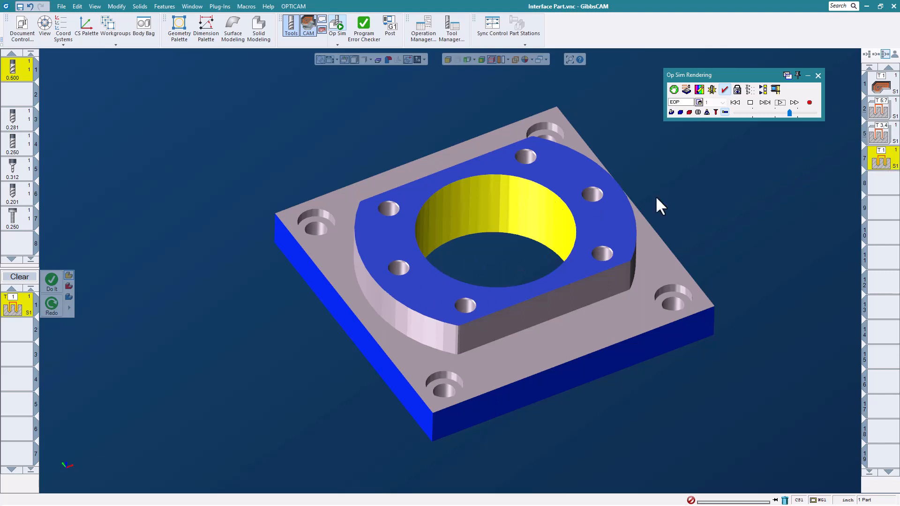
pyautogui.click(763, 91)
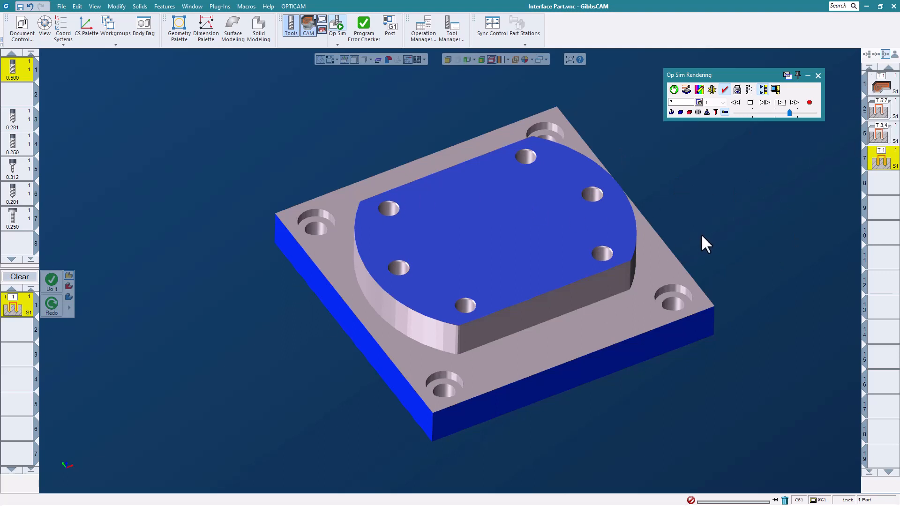
pyautogui.click(779, 103)
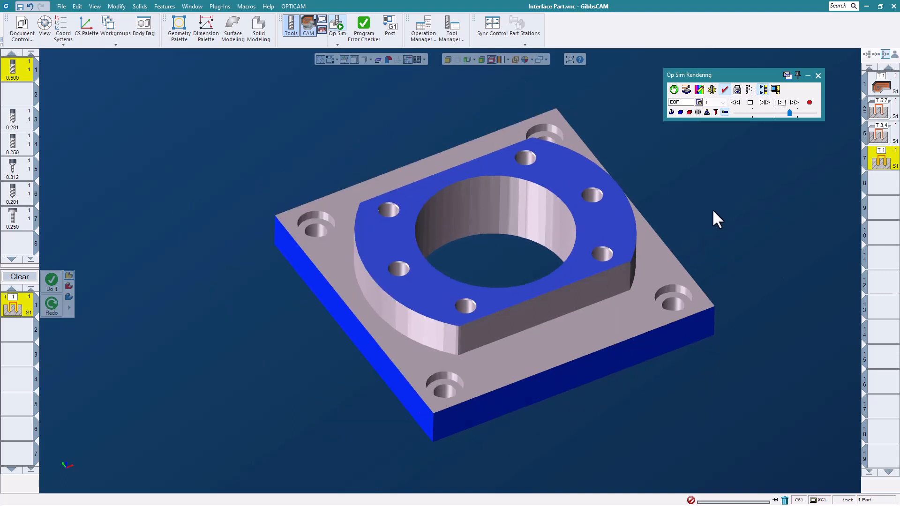
pyautogui.moveTo(712, 210); pyautogui.dragTo(720, 221, button='middle')
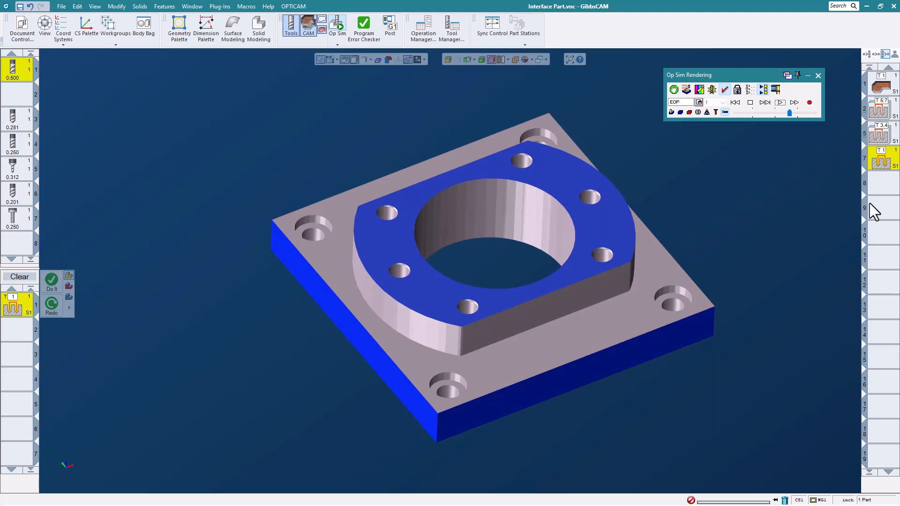
# Add operation 5 (tools 3 and 4) to the selection, rewind the rendering and replay both selected operations.
pyautogui.keyDown('shift'); pyautogui.click(883, 135); pyautogui.keyUp('shift')
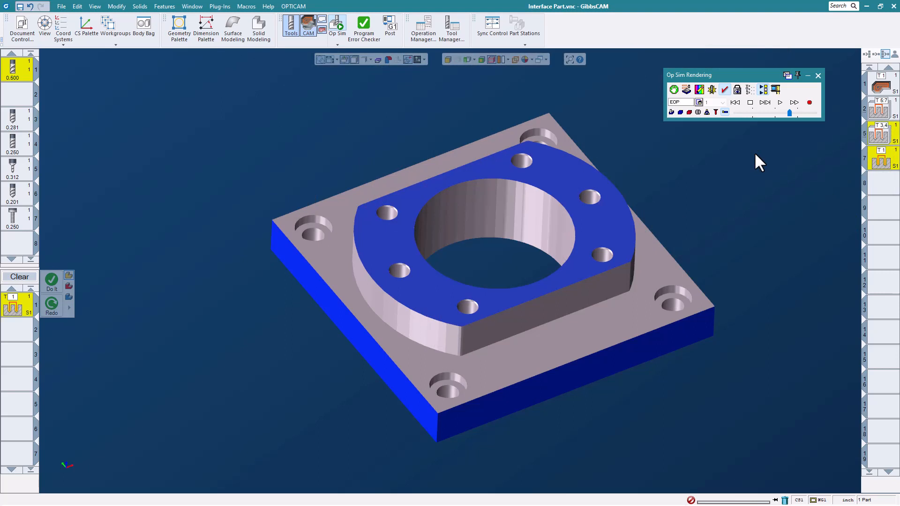
pyautogui.click(734, 103)
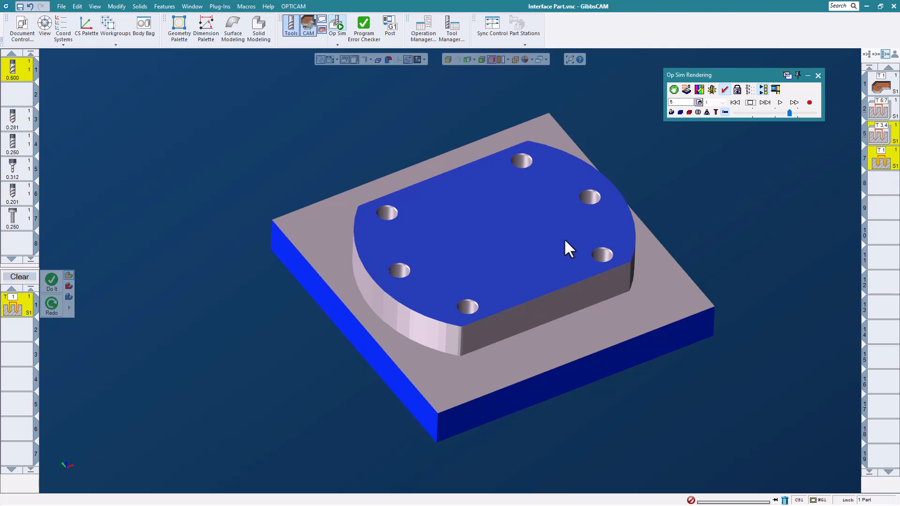
pyautogui.click(780, 103)
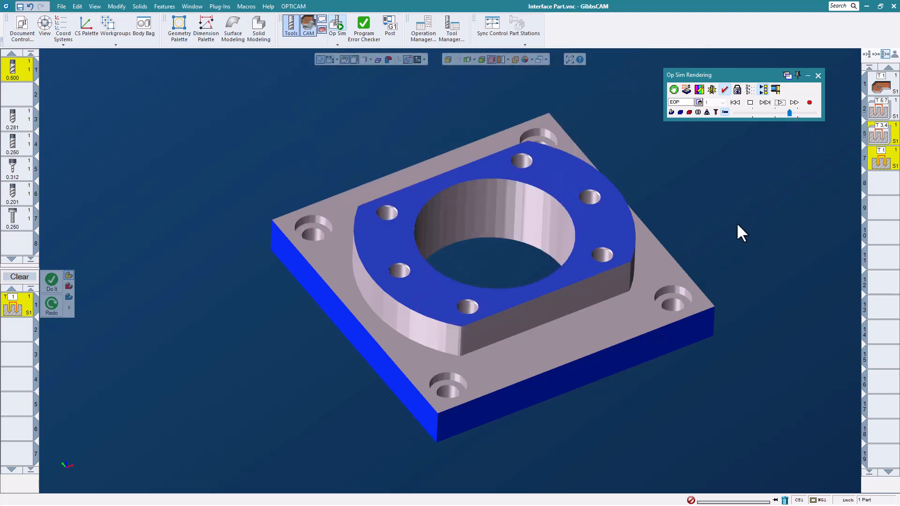
pyautogui.scroll(-1, 361, 225)
pyautogui.scroll(1, 413, 232)
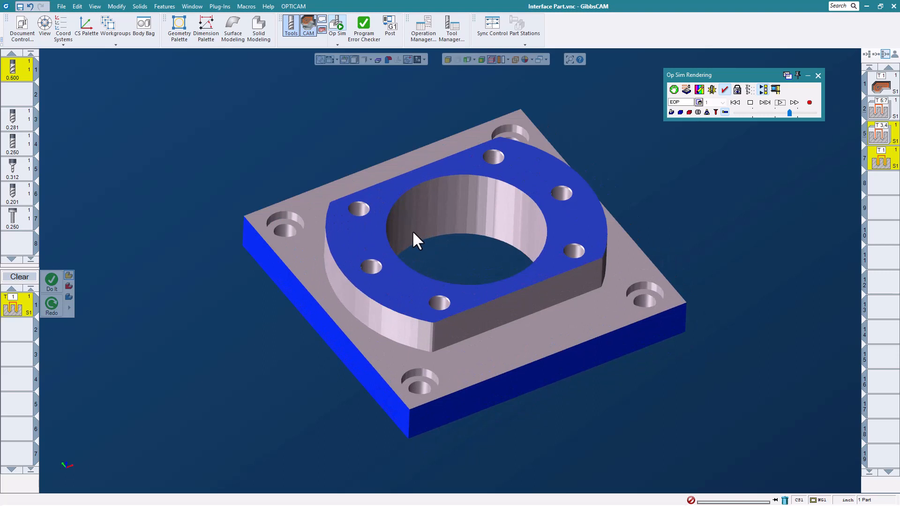
# Turn off skipping of unselected operations and close the Op Sim rendering.
pyautogui.click(763, 90)
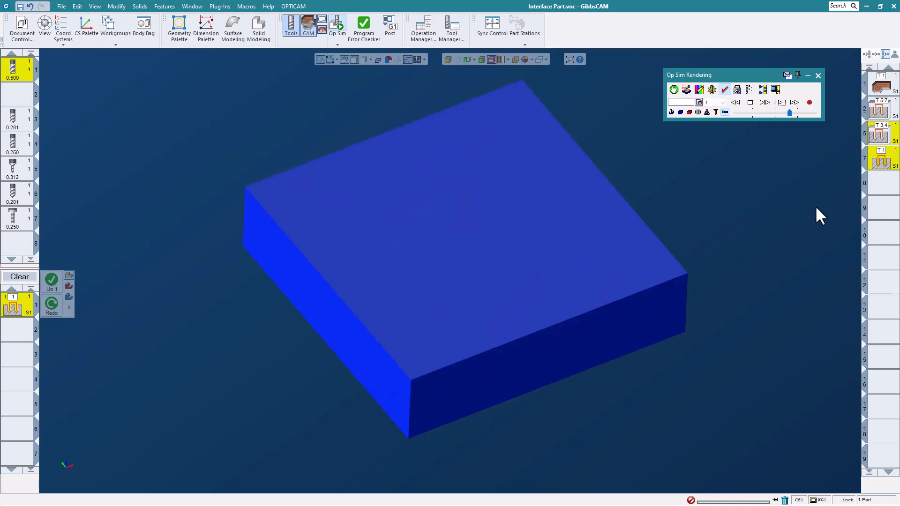
pyautogui.click(817, 74)
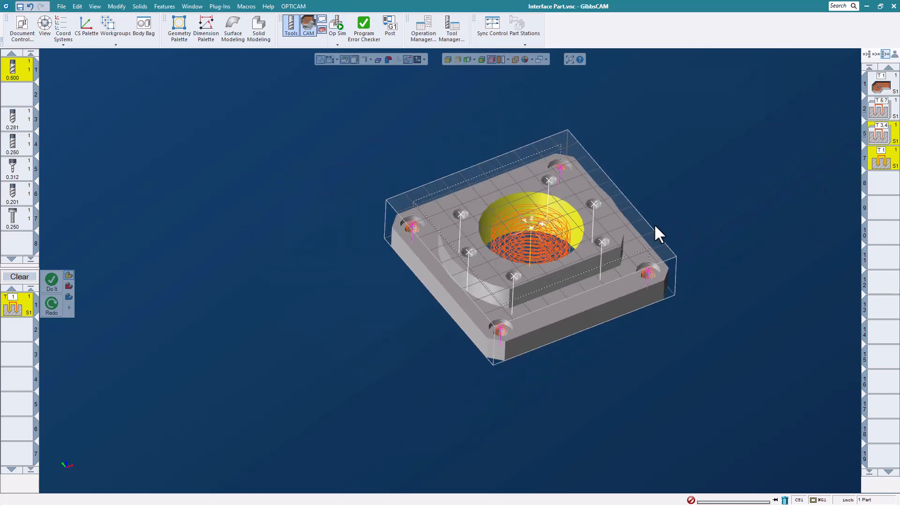
pyautogui.scroll(1, 654, 223)
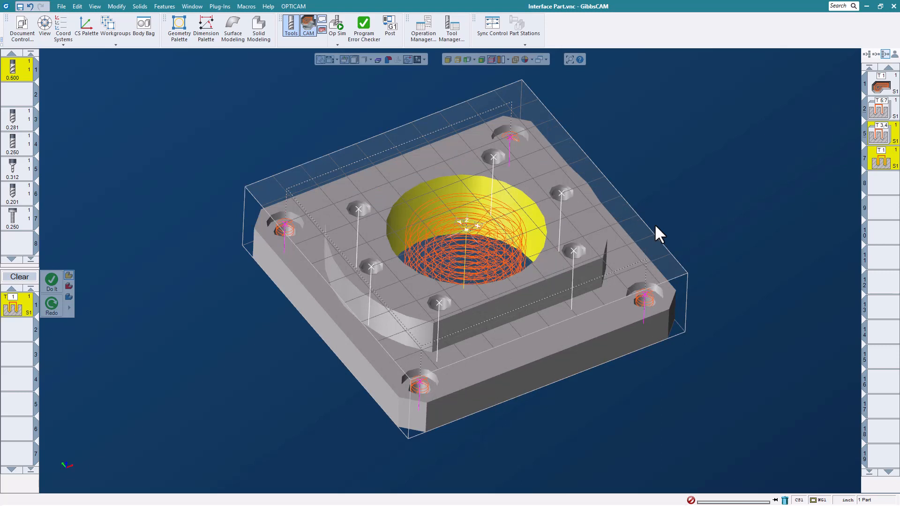
# Deactivate operation 1, the roughing toolpath around the raised boss.
pyautogui.rightClick(882, 87)
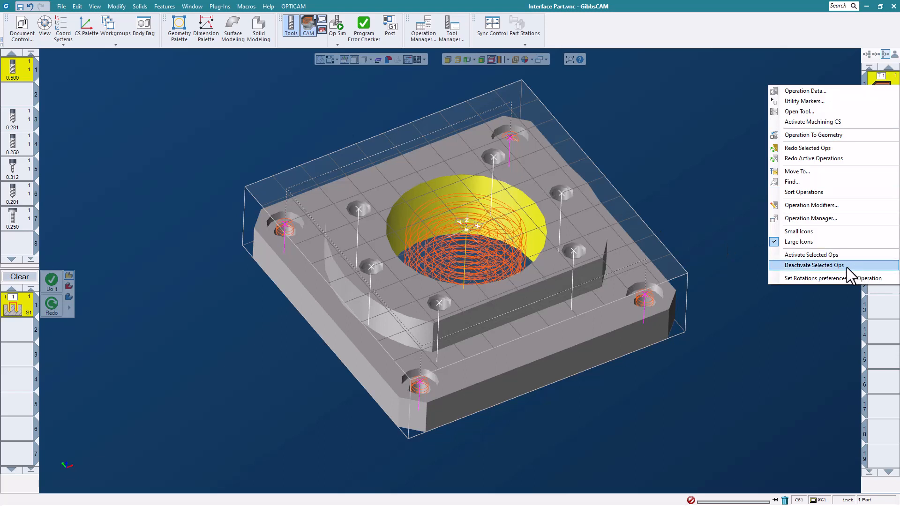
pyautogui.click(712, 193)
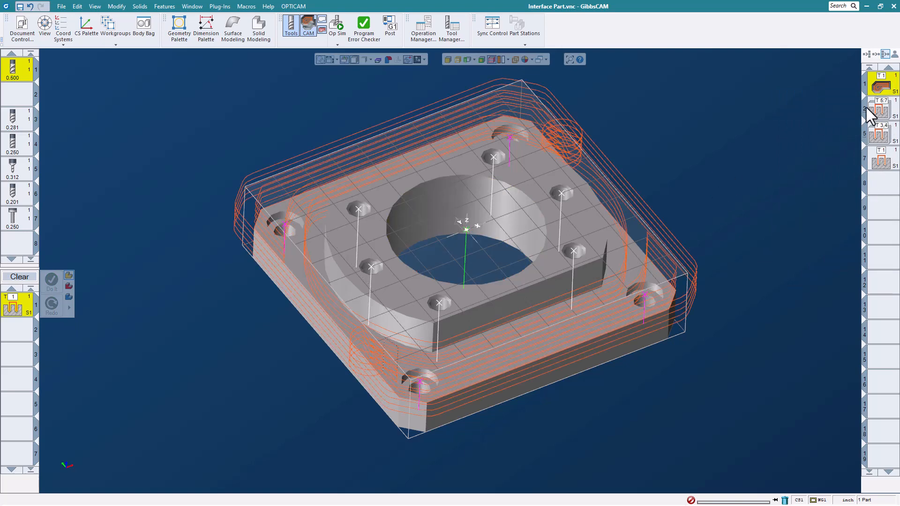
pyautogui.rightClick(882, 88)
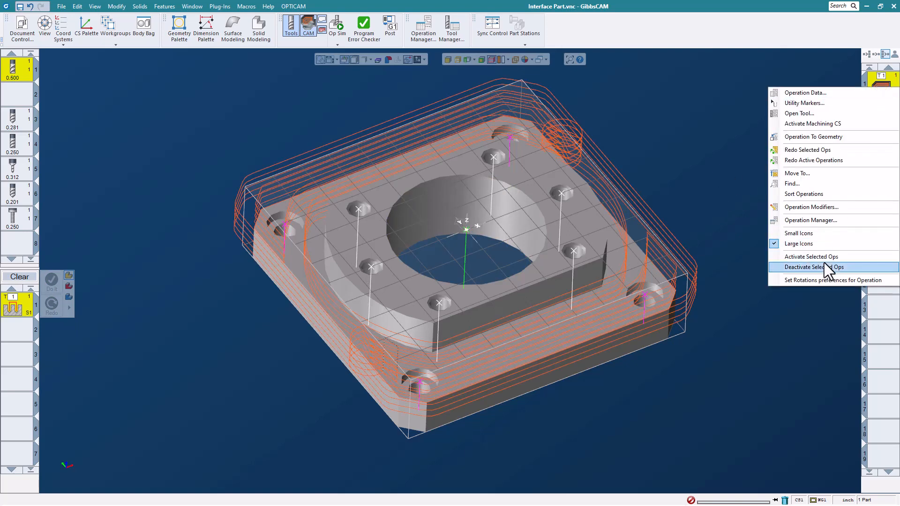
pyautogui.click(823, 266)
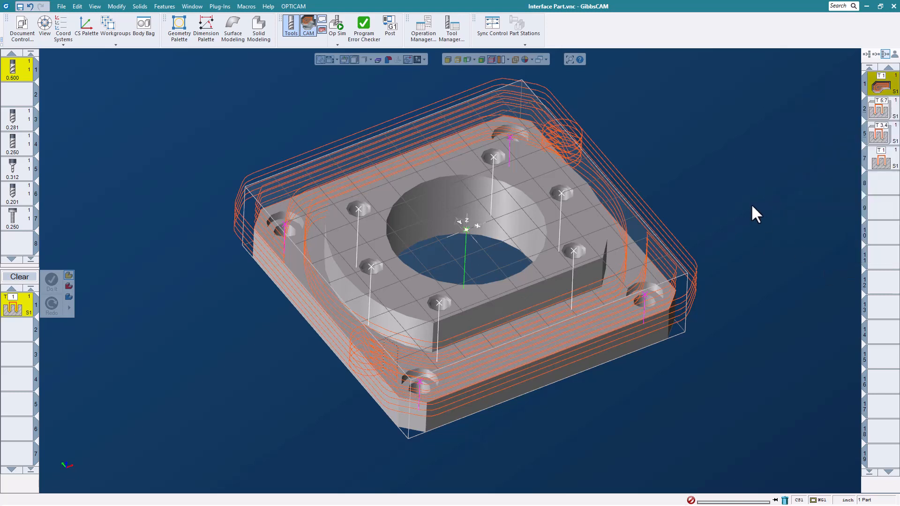
# Run the Op Sim rendering with the deactivated roughing operation left out, and close it.
pyautogui.click(338, 31)
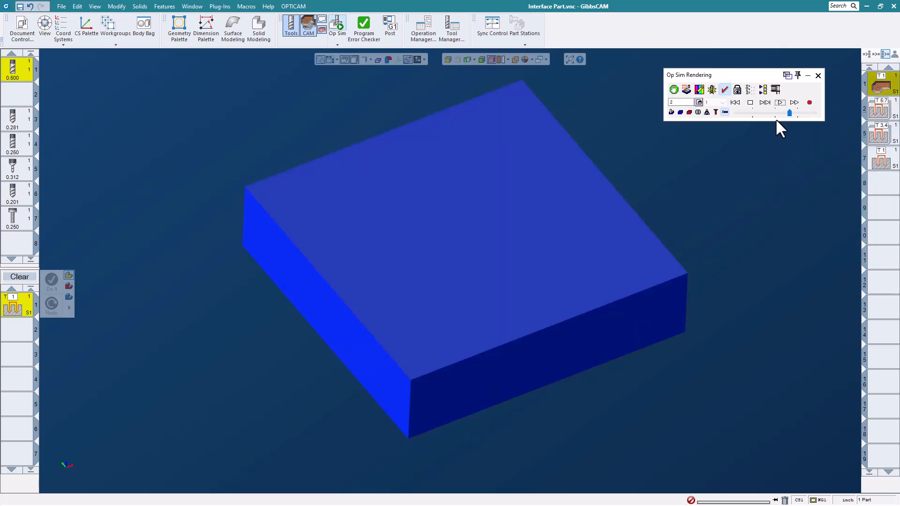
pyautogui.click(780, 103)
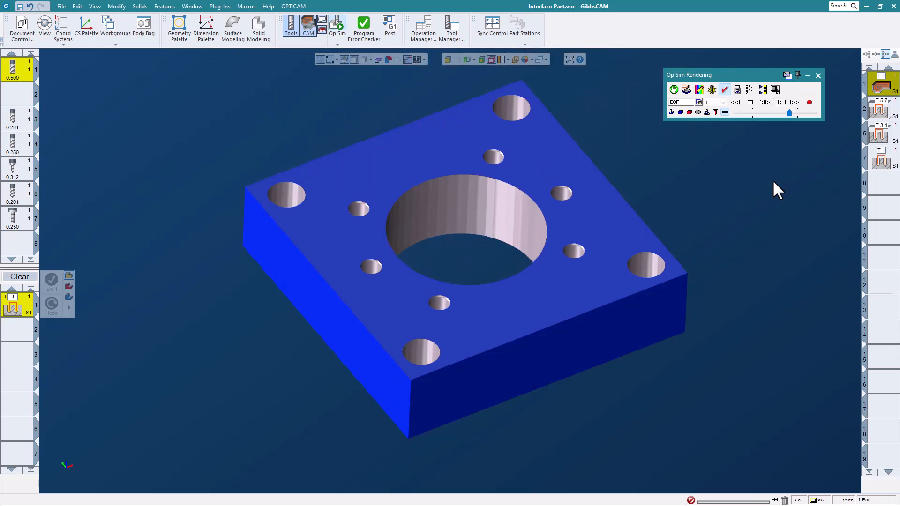
pyautogui.click(818, 75)
# Reactivate roughing operation 1, then start the Op Sim rendering at the uncut stock and close it without playing.
pyautogui.rightClick(884, 88)
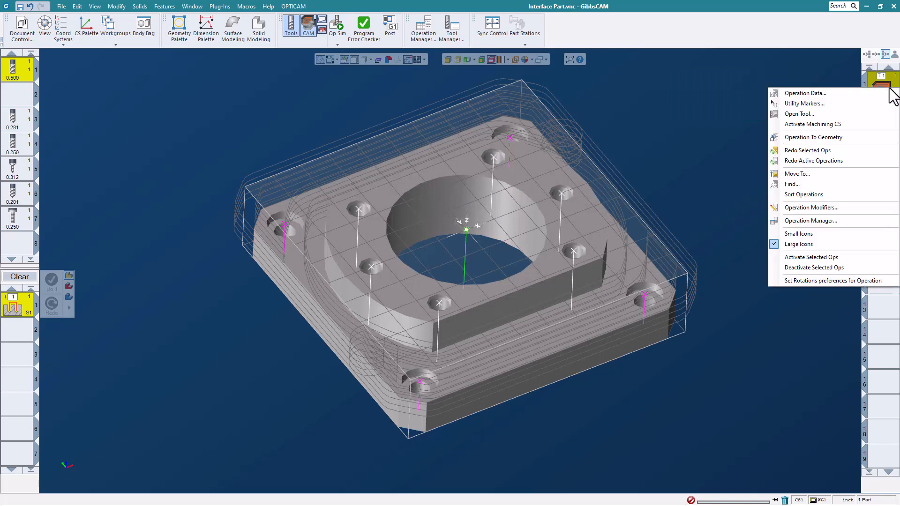
pyautogui.click(830, 259)
pyautogui.scroll(-2, 674, 202)
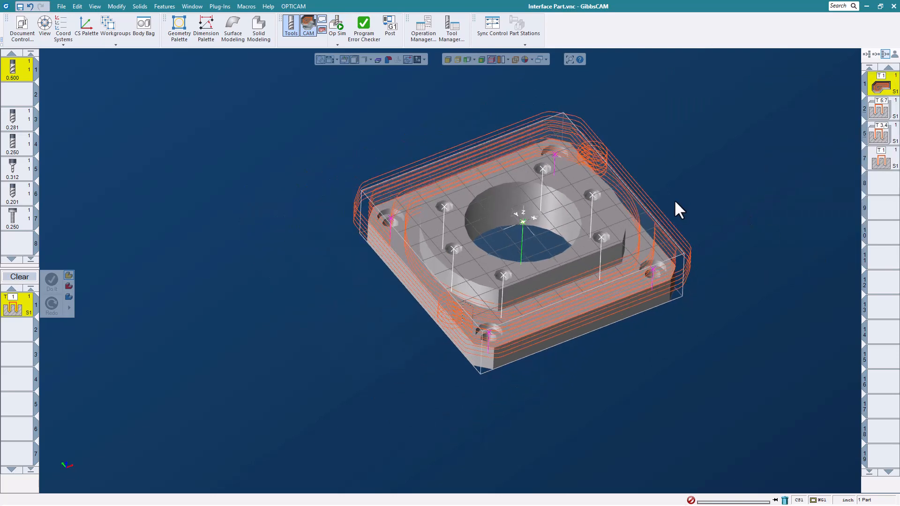
pyautogui.scroll(2, 648, 194)
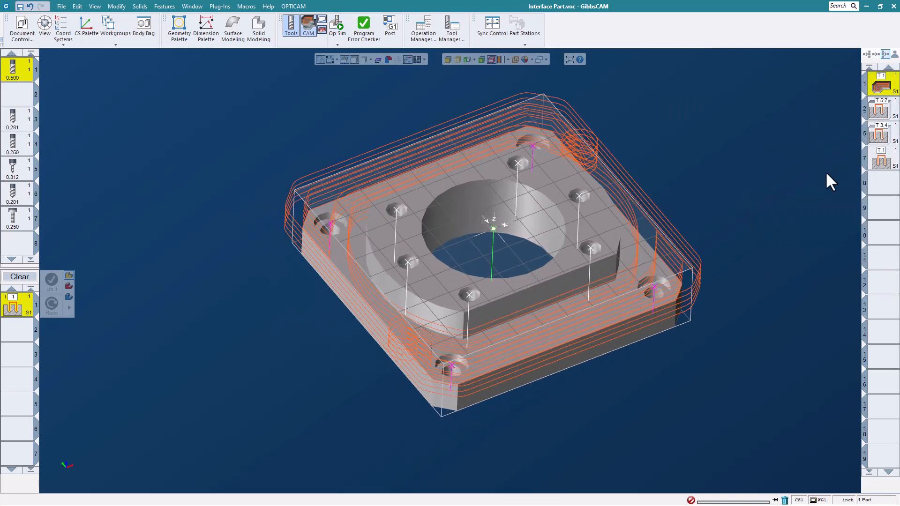
pyautogui.click(337, 24)
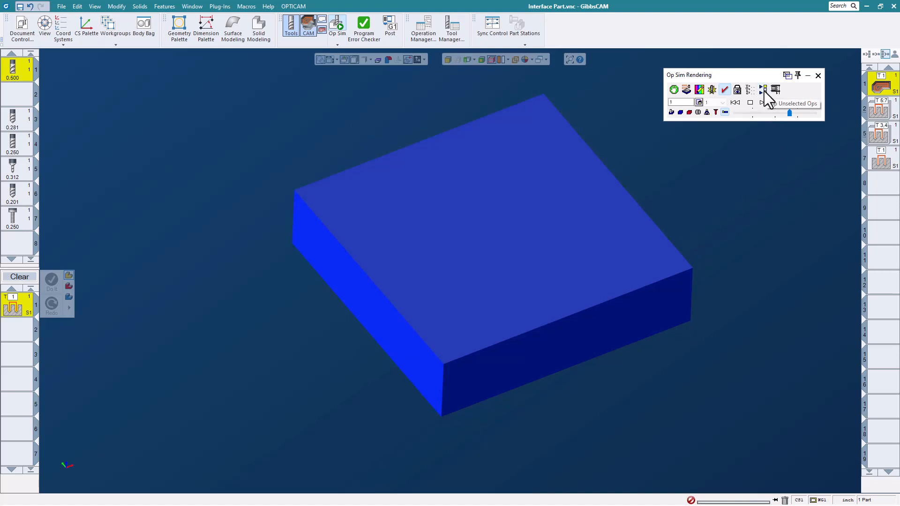
pyautogui.click(817, 75)
# Open the rough mill bore process, review its Bore parameters including the Spiral option, and close it.
pyautogui.click(881, 160)
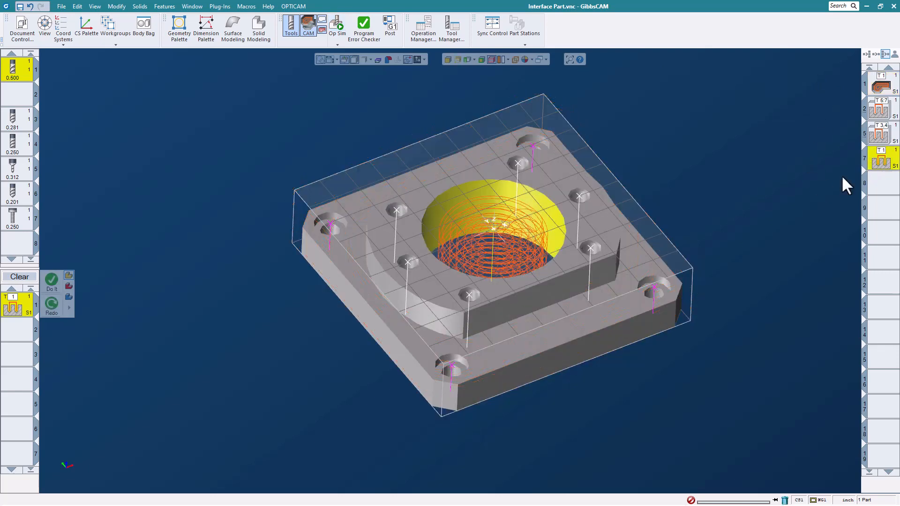
pyautogui.doubleClick(14, 307)
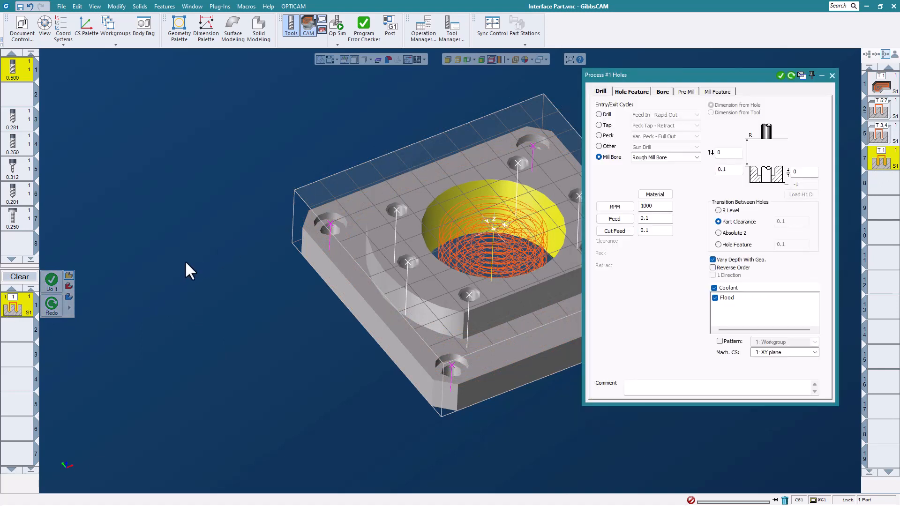
pyautogui.click(663, 96)
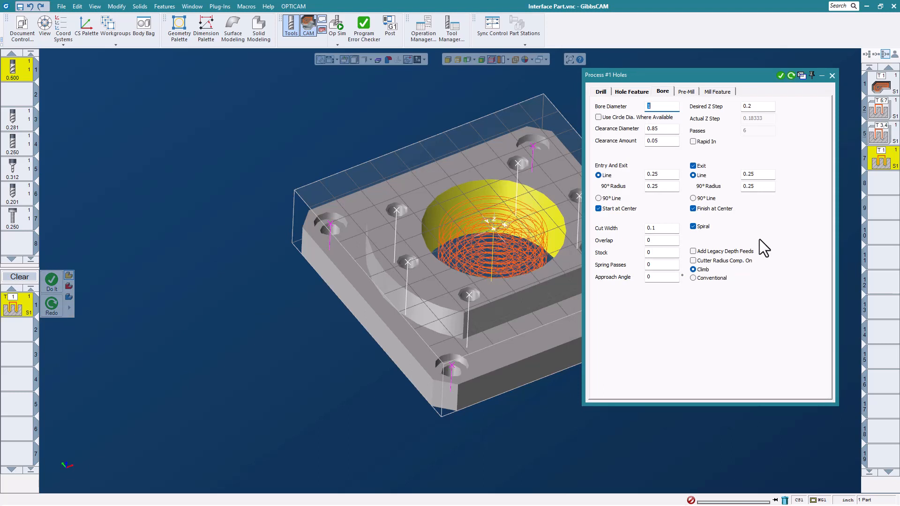
pyautogui.click(832, 76)
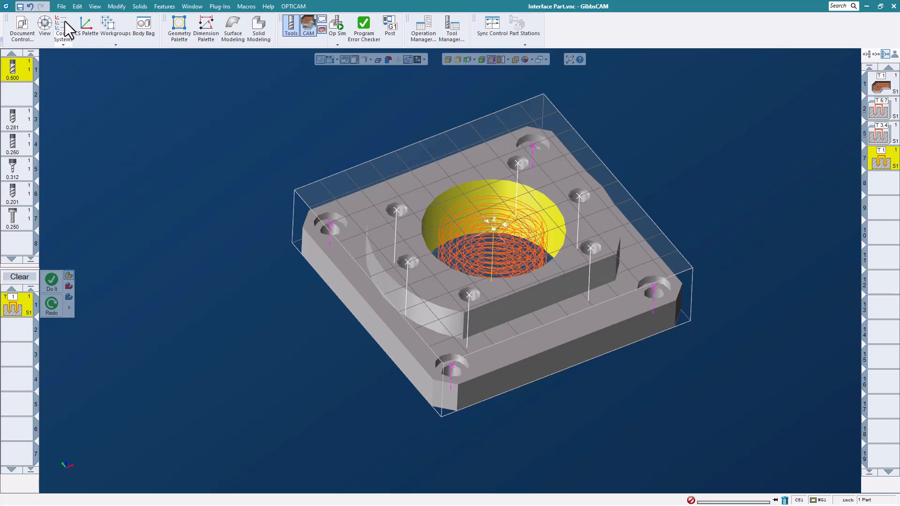
# Close Interface Part.vnc without saving the changes.
pyautogui.click(61, 7)
pyautogui.click(146, 40)
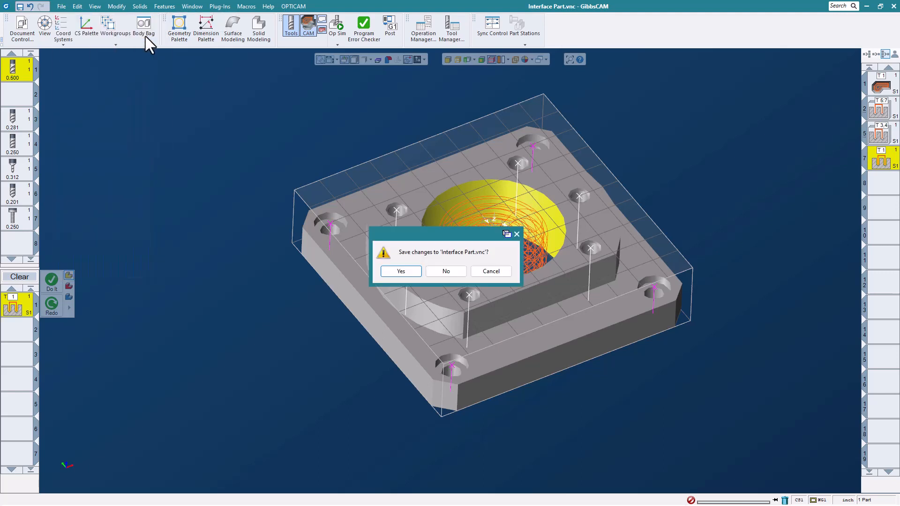
pyautogui.click(448, 271)
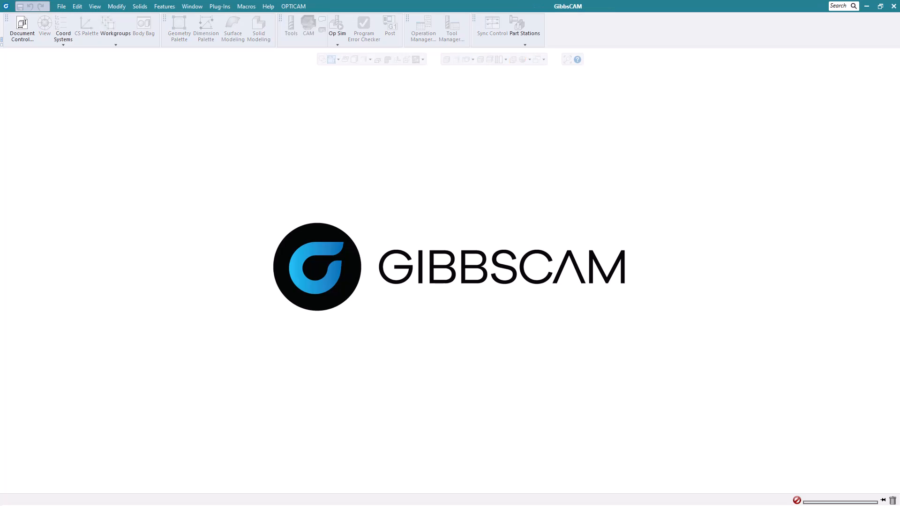
# Open the part file GrinderCutter.vnc from the Whats New 2023 Webinar Parts folder.
pyautogui.click(63, 6)
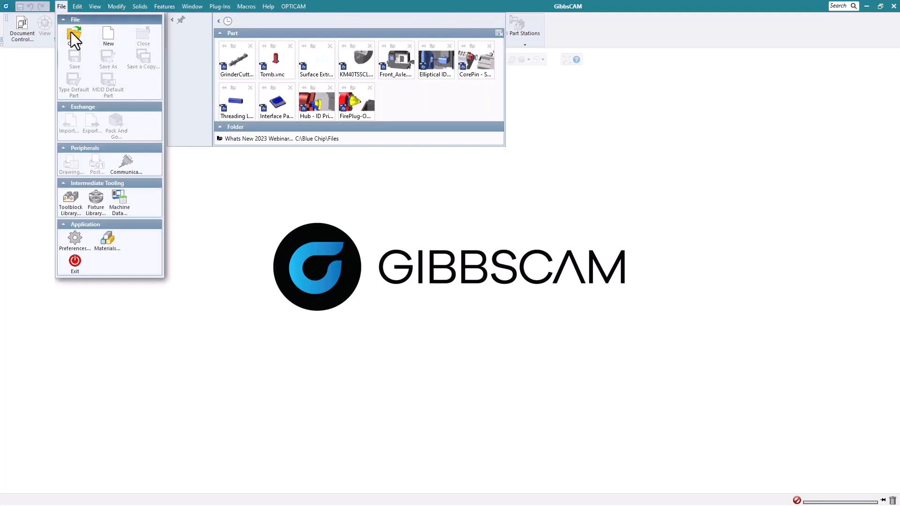
pyautogui.click(72, 33)
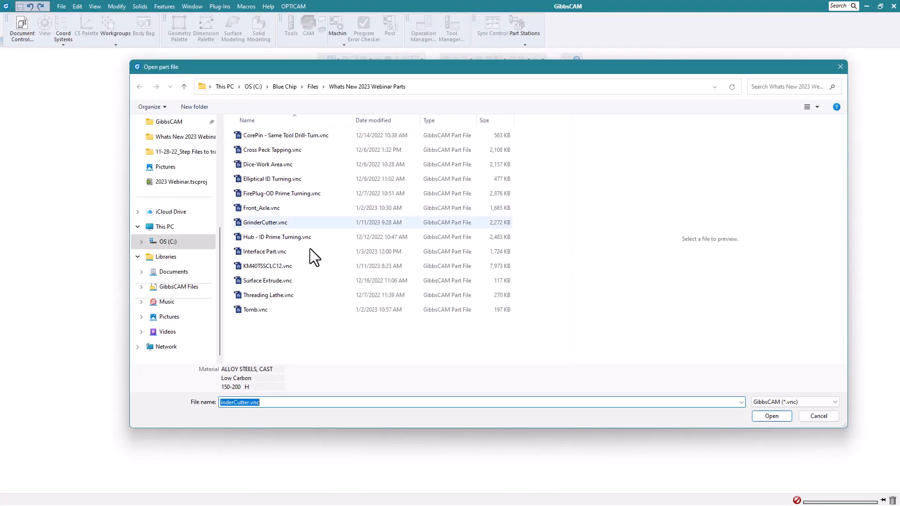
pyautogui.click(280, 223)
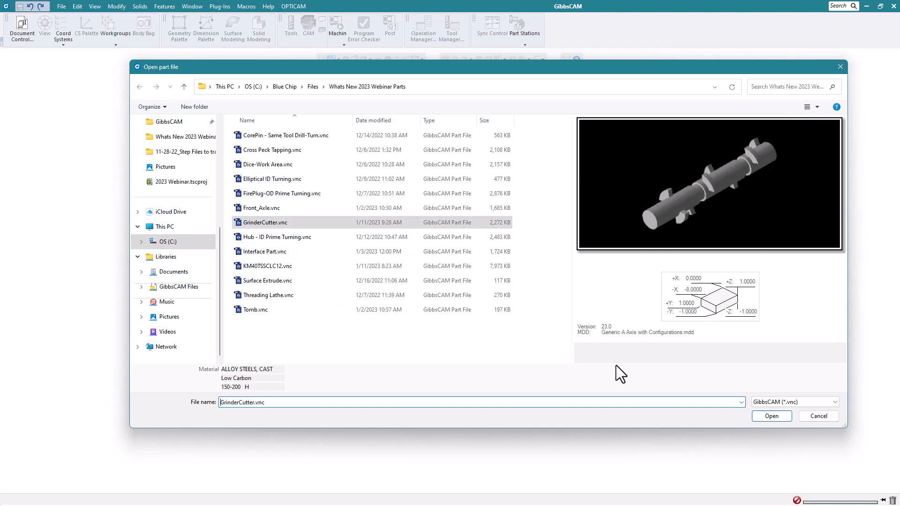
pyautogui.click(776, 417)
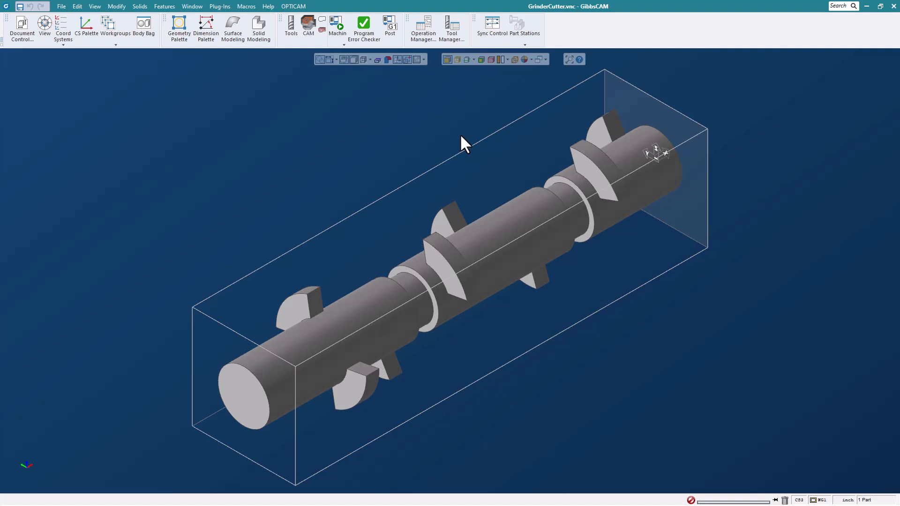
# Show the tool and machining lists, create a Roughing process with the 0.250 end mill and move its parameter dialog clear of the part.
pyautogui.click(289, 27)
pyautogui.click(305, 25)
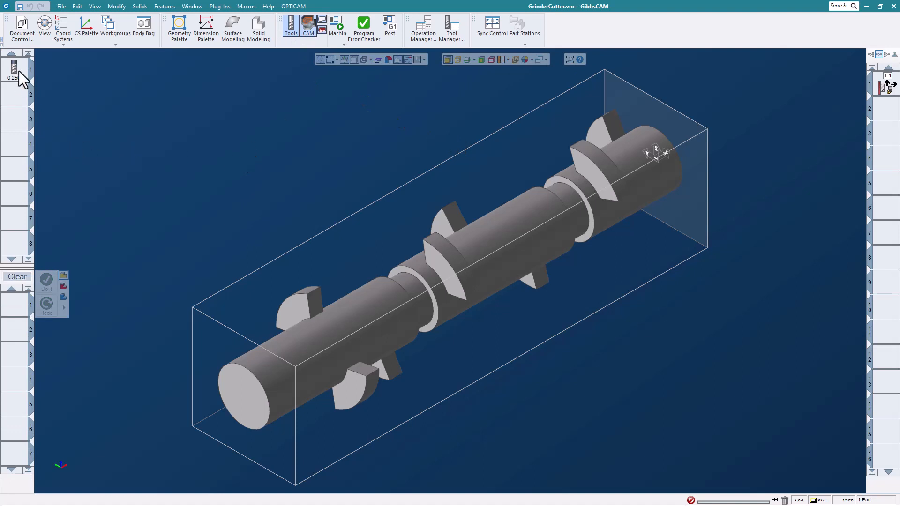
pyautogui.moveTo(14, 69); pyautogui.dragTo(16, 310)
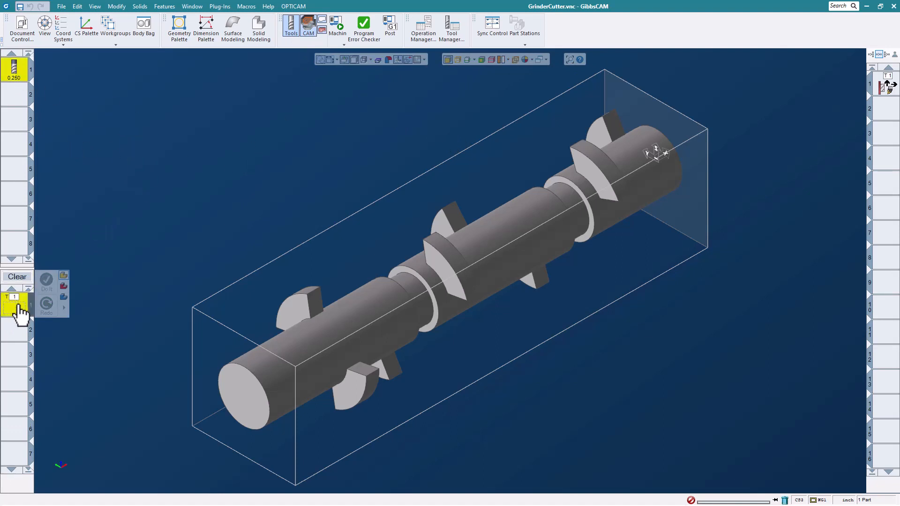
pyautogui.click(124, 218)
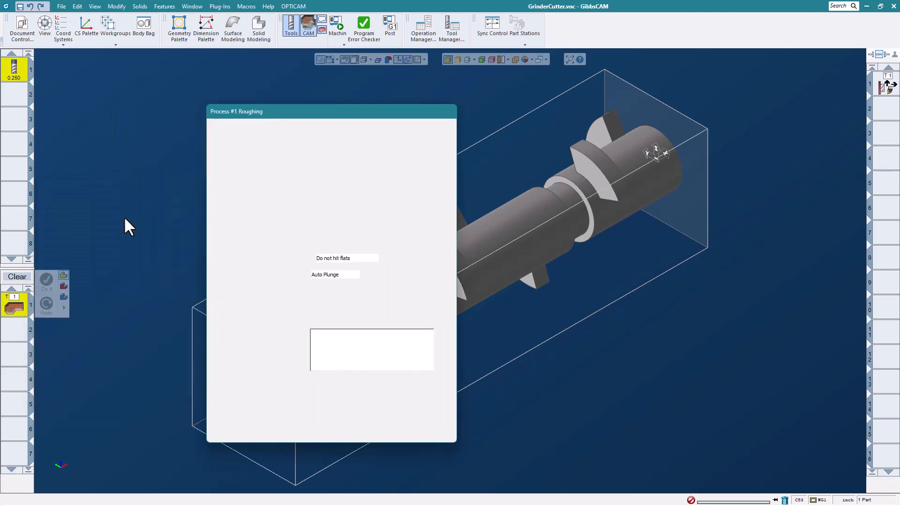
pyautogui.moveTo(368, 119); pyautogui.dragTo(307, 89)
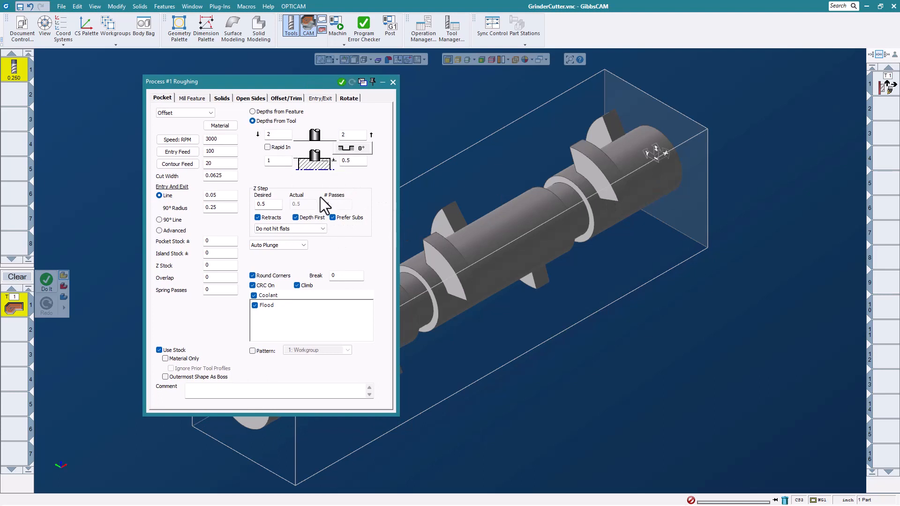
# Review the roughing process's Rotate settings with Polar and Cylindrical Milling, then close the process.
pyautogui.click(352, 100)
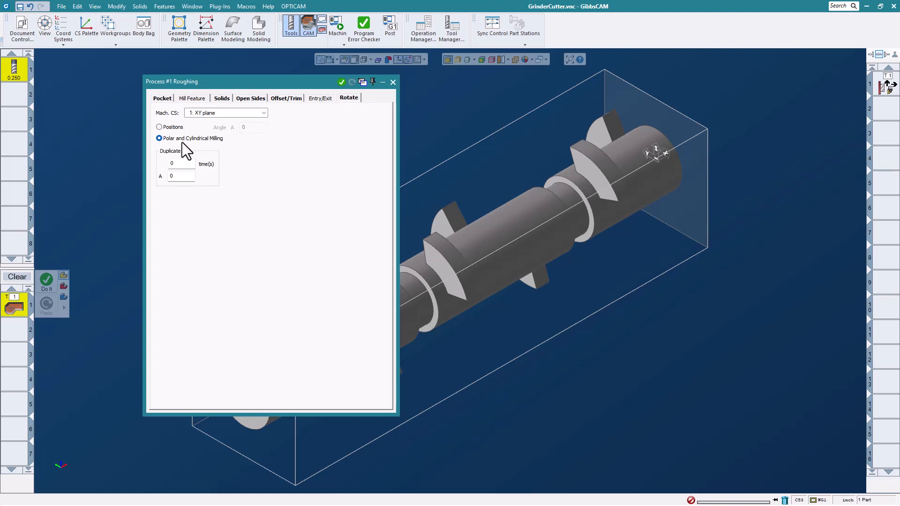
pyautogui.click(263, 113)
pyautogui.click(249, 131)
pyautogui.click(393, 83)
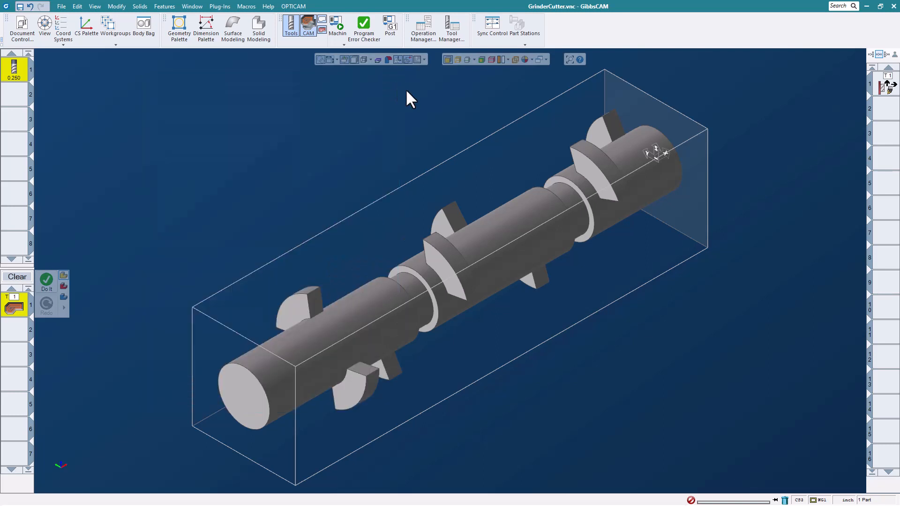
# Display the profiler in Slice Cylinder mode and select the sliced profiles of all the blades around the shaft.
pyautogui.click(474, 60)
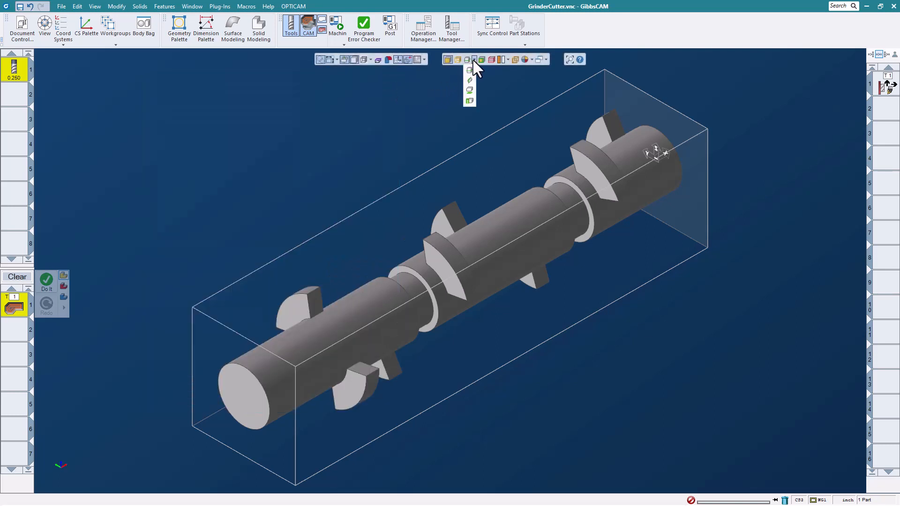
pyautogui.click(469, 101)
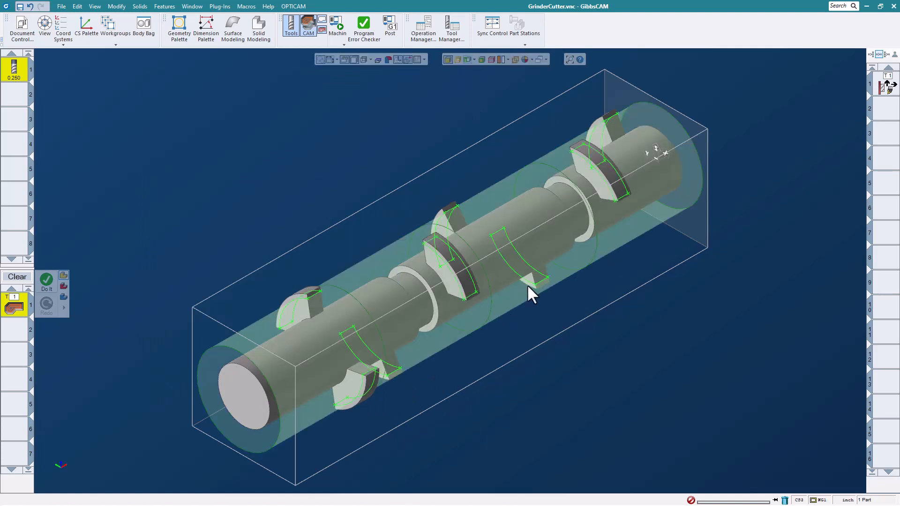
pyautogui.click(596, 127)
pyautogui.keyDown('shift'); pyautogui.click(531, 263); pyautogui.keyUp('shift')
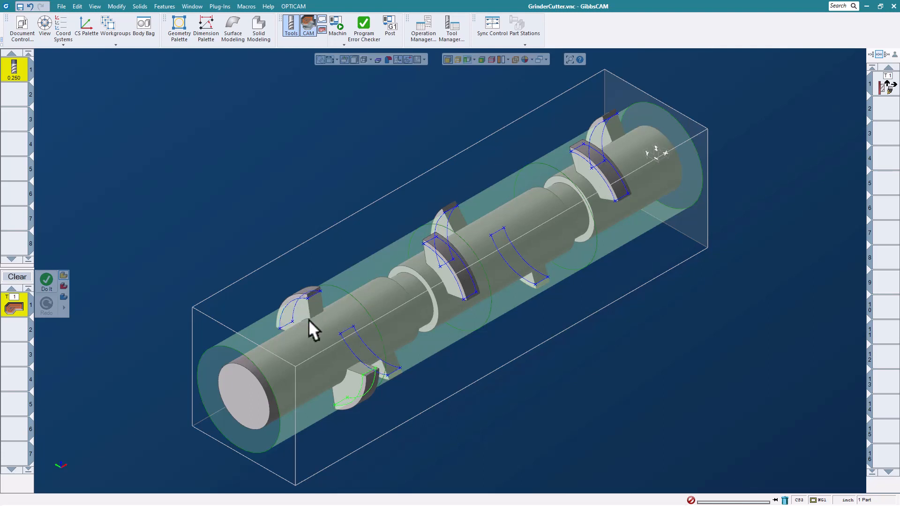
# Generate the roughing operation from the selected blade profiles and inspect its toolpath around the shaft.
pyautogui.rightClick(754, 364)
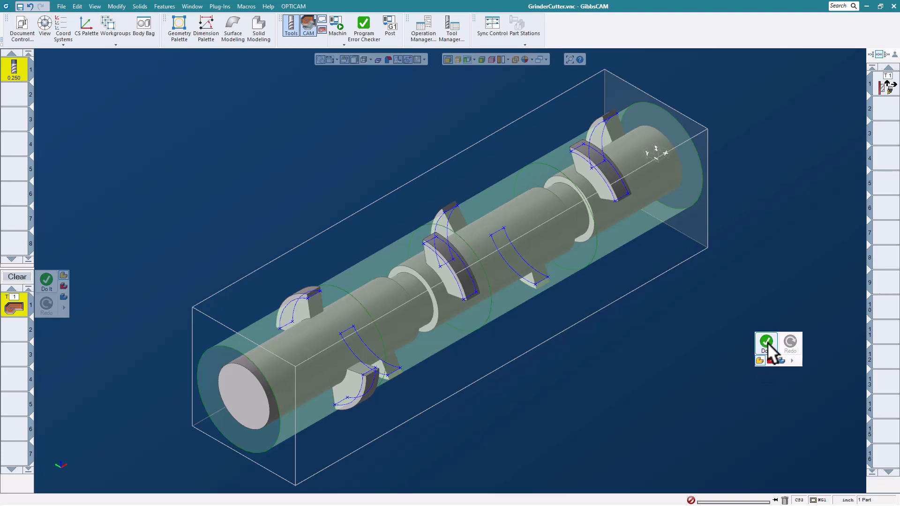
pyautogui.click(767, 342)
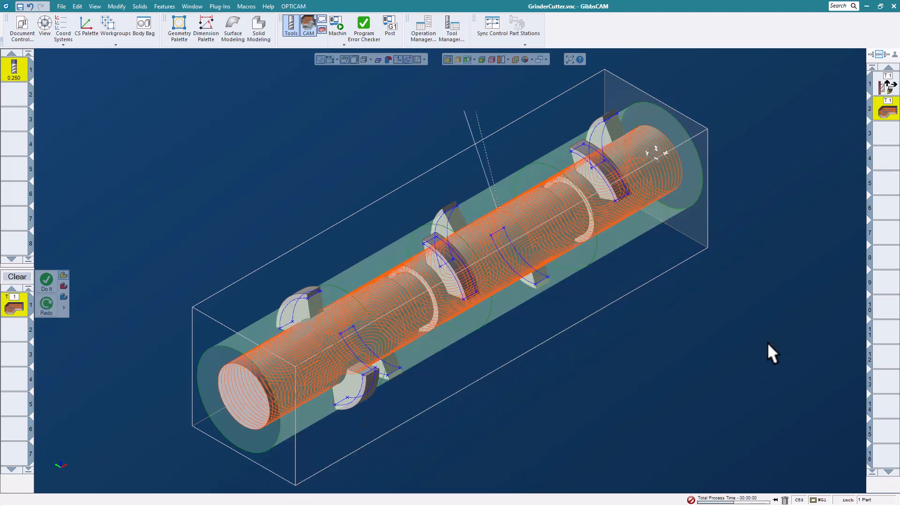
pyautogui.scroll(5, 484, 321)
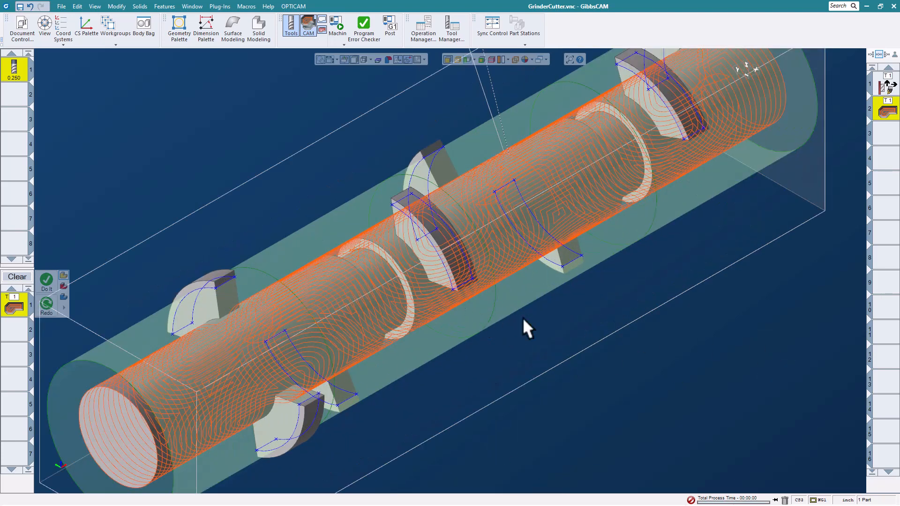
pyautogui.moveTo(490, 373); pyautogui.dragTo(571, 289, button='middle')
pyautogui.scroll(-3, 561, 308)
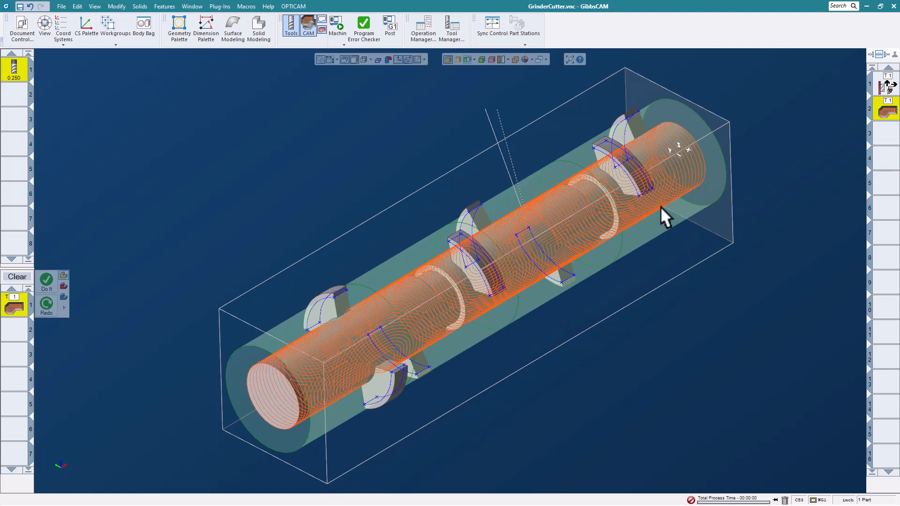
# Run the Machine Sim of the roughing operation on the rotary table with the part in close view.
pyautogui.click(623, 178)
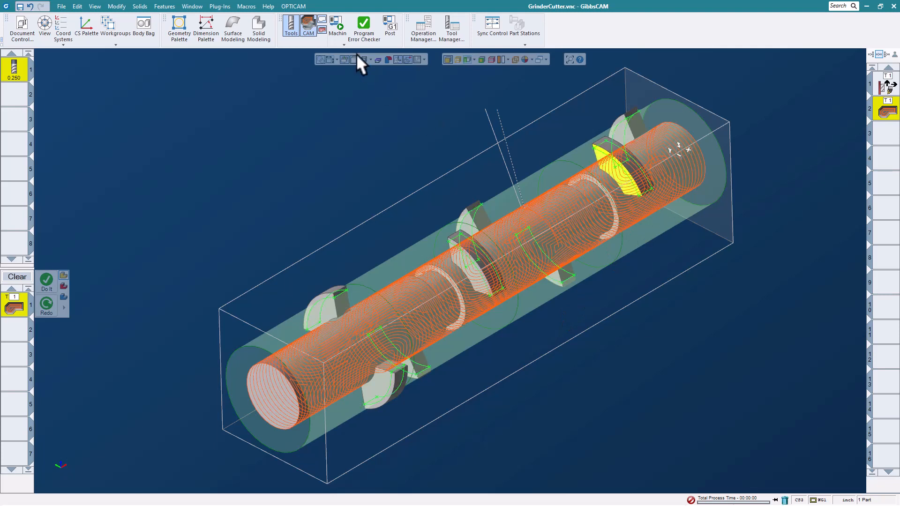
pyautogui.click(336, 21)
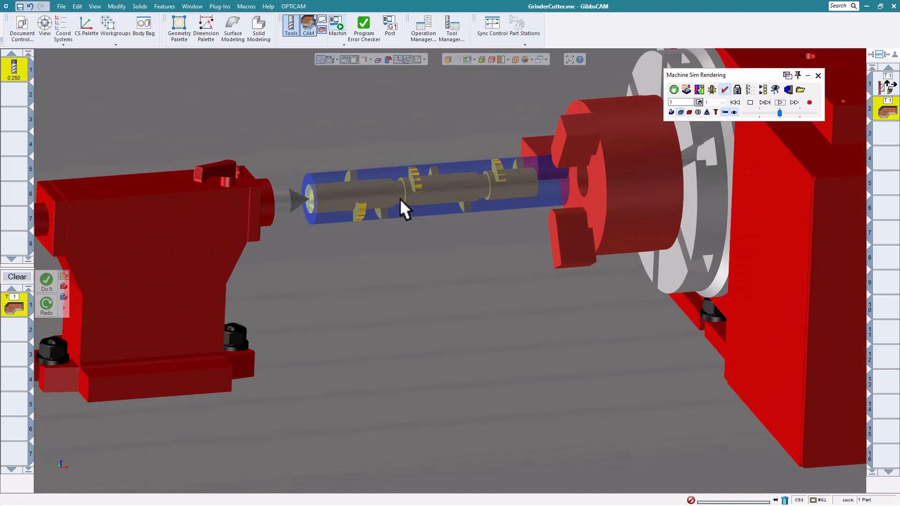
pyautogui.scroll(2, 400, 198)
pyautogui.moveTo(357, 172); pyautogui.dragTo(365, 261, button='middle')
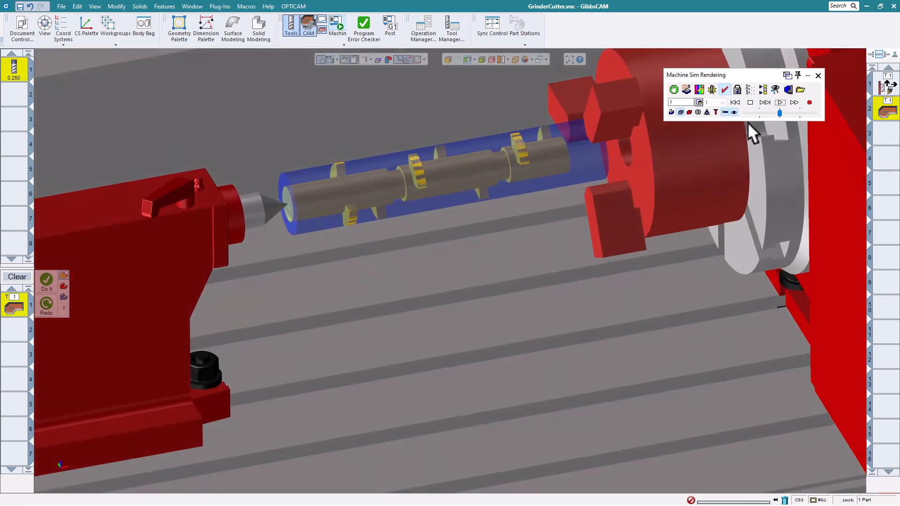
pyautogui.click(780, 102)
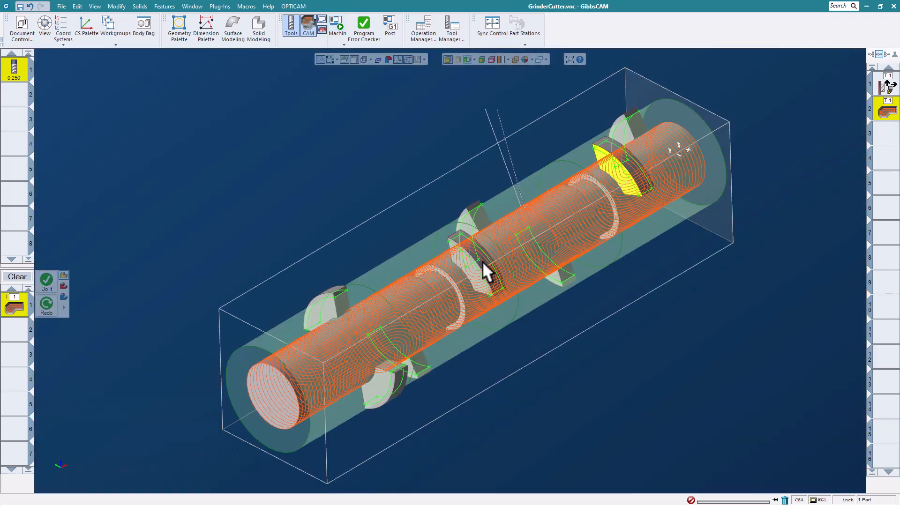
# Shrink the slice cylinder until it cuts through the two grooves, and edit the final depth of the roughing process.
pyautogui.scroll(3, 487, 263)
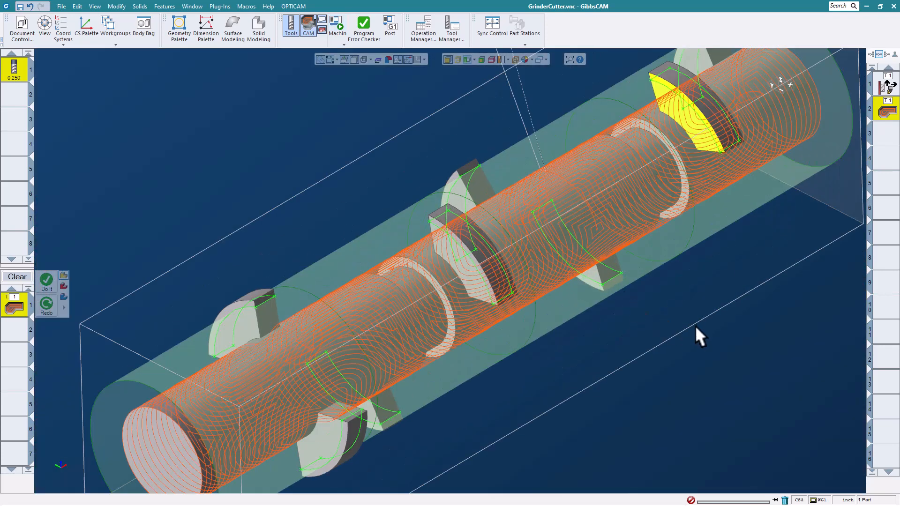
pyautogui.scroll(-2, 684, 294)
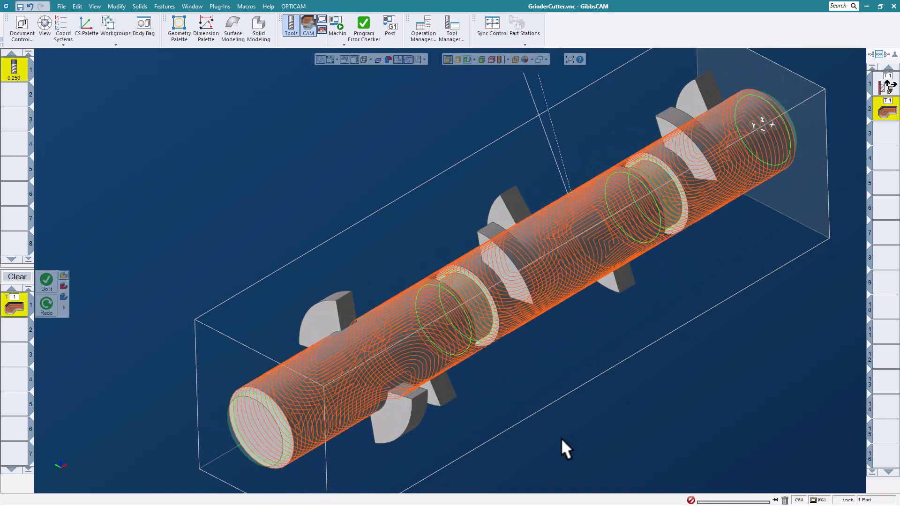
pyautogui.doubleClick(15, 304)
pyautogui.doubleClick(354, 158)
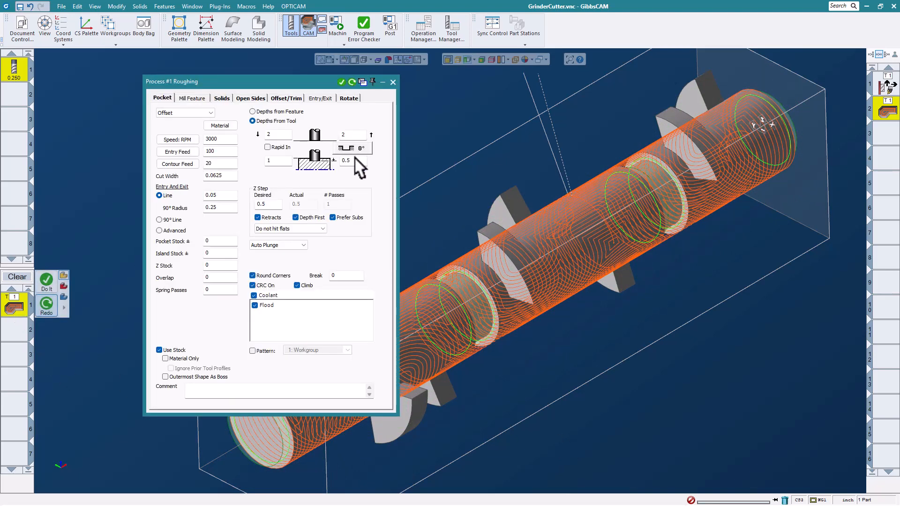
pyautogui.write('.4')
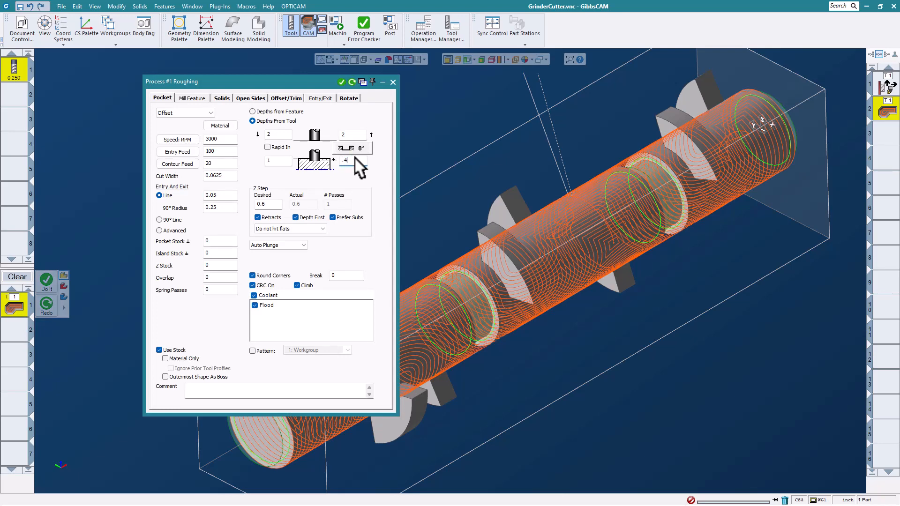
pyautogui.click(393, 80)
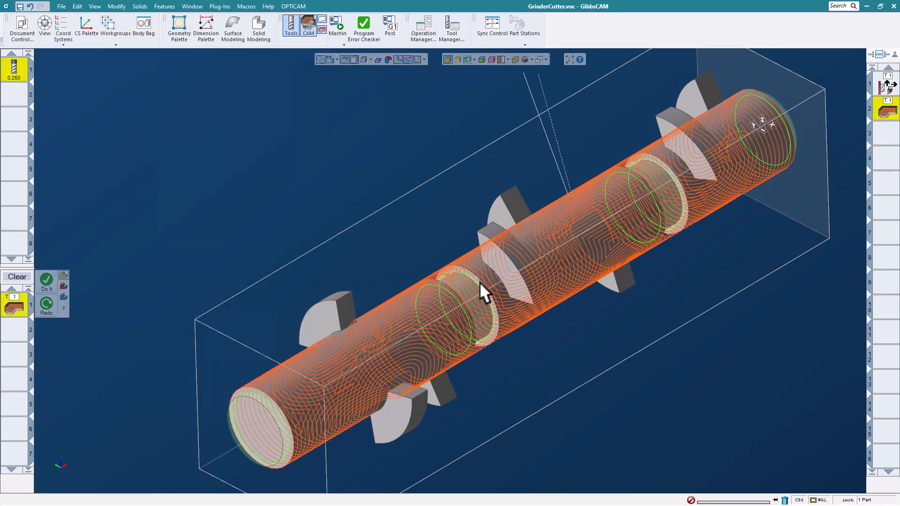
# Create a new roughing operation from the two edge profiles of the groove nearer the front end of the shaft.
pyautogui.click(449, 290)
pyautogui.rightClick(386, 234)
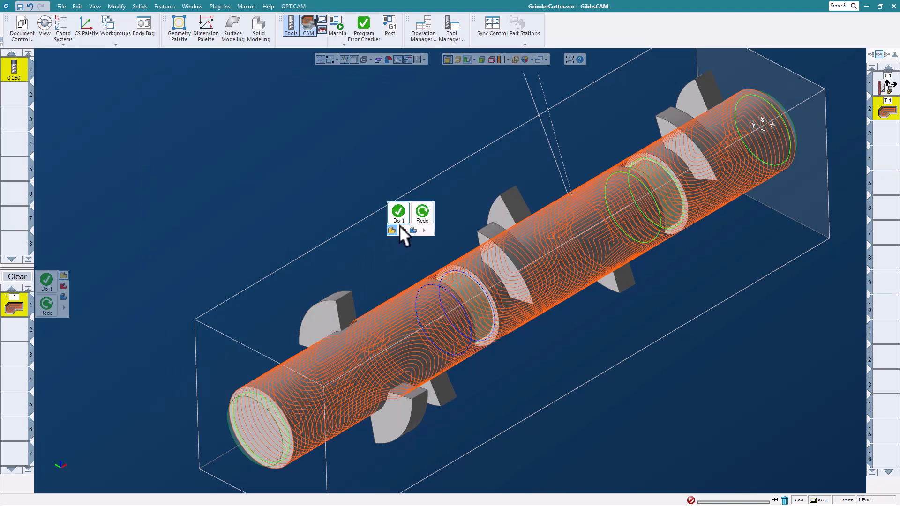
pyautogui.click(399, 215)
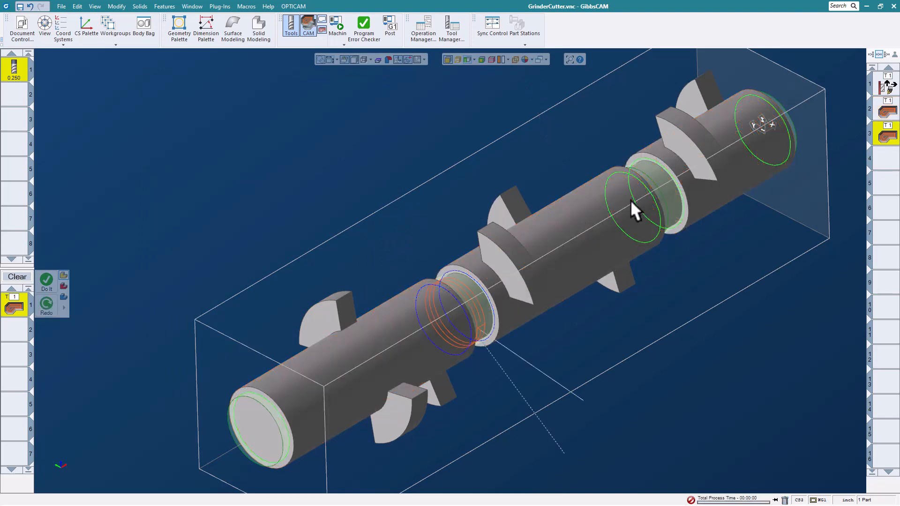
# Create another roughing operation from the two edge profiles of the groove nearer the far end, and clear the profile selection.
pyautogui.click(664, 167)
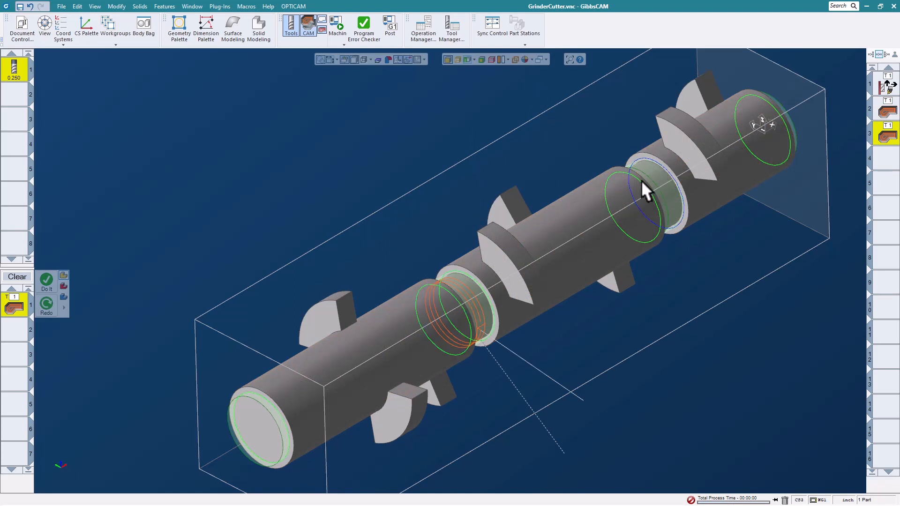
pyautogui.click(642, 180)
pyautogui.rightClick(524, 132)
pyautogui.click(538, 113)
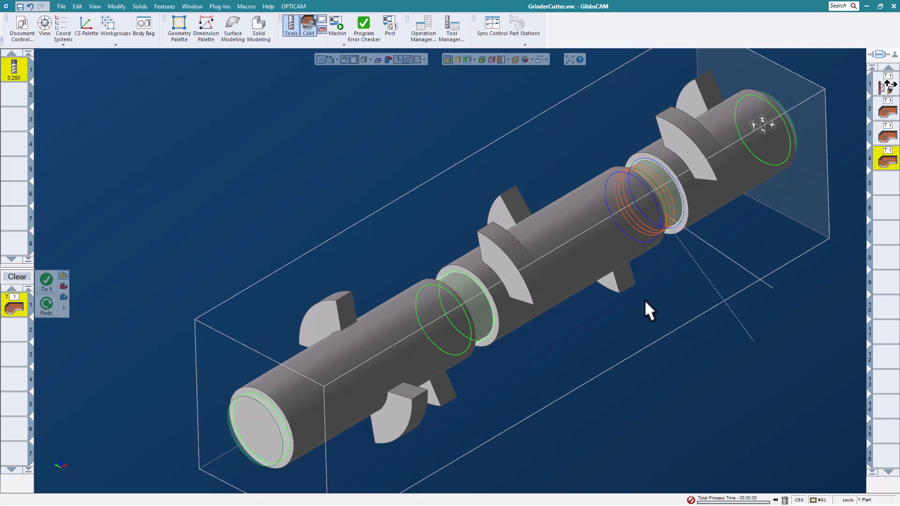
pyautogui.click(551, 209)
# Simulate the machining in Machine Sim using the unselected operations option, inspect the grooves being cut and close the simulation.
pyautogui.click(336, 23)
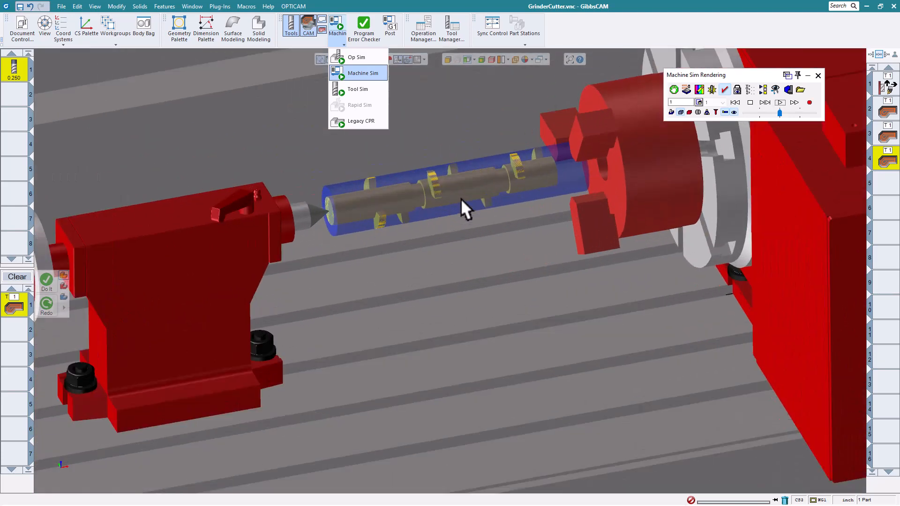
pyautogui.moveTo(371, 193); pyautogui.dragTo(371, 236, button='middle')
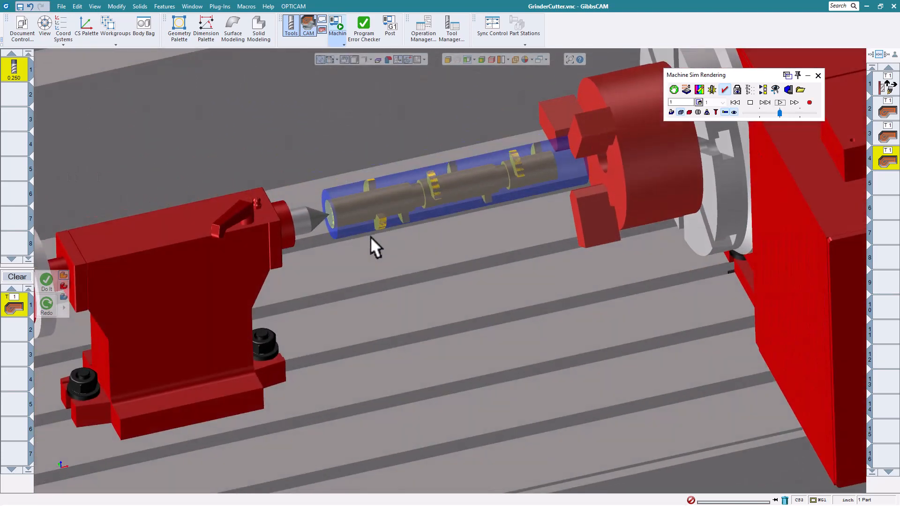
pyautogui.click(763, 89)
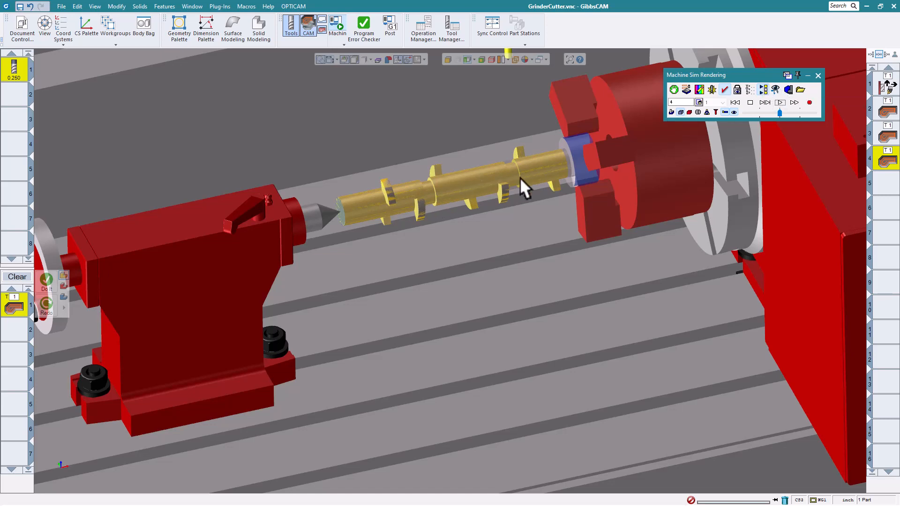
pyautogui.scroll(5, 519, 177)
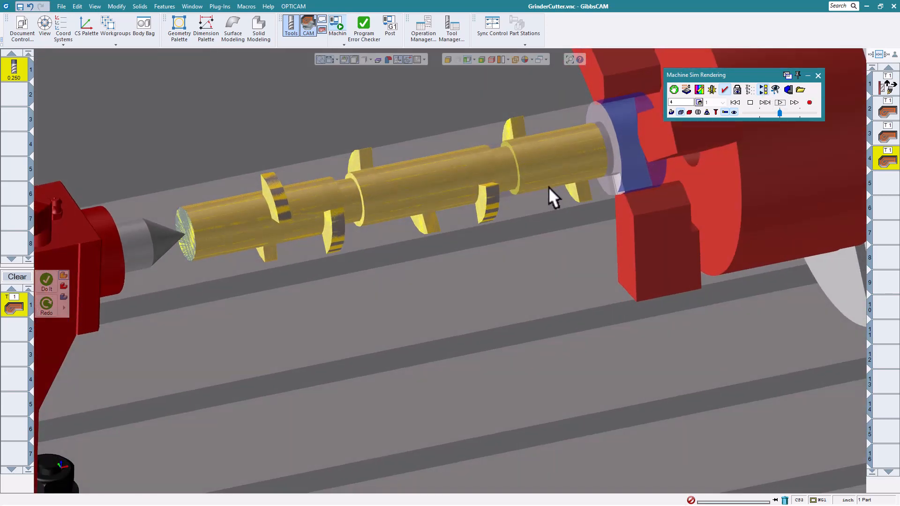
pyautogui.click(778, 102)
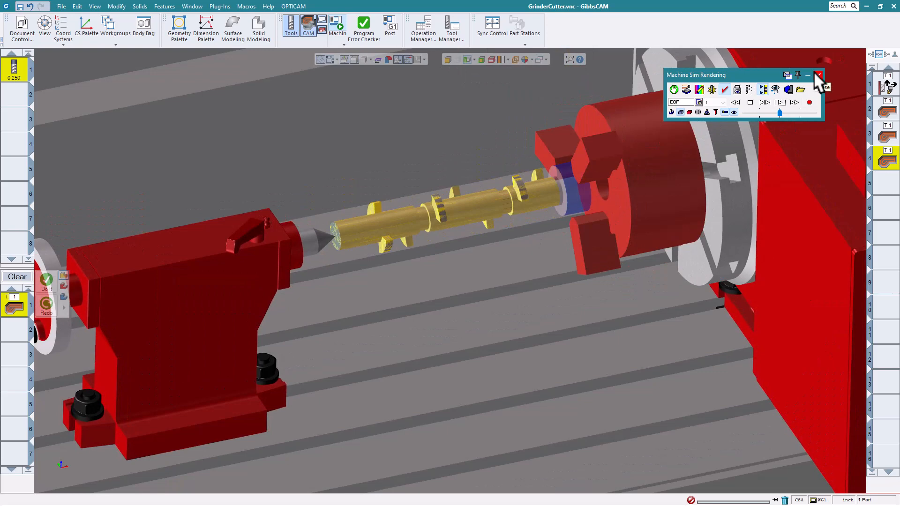
pyautogui.click(816, 75)
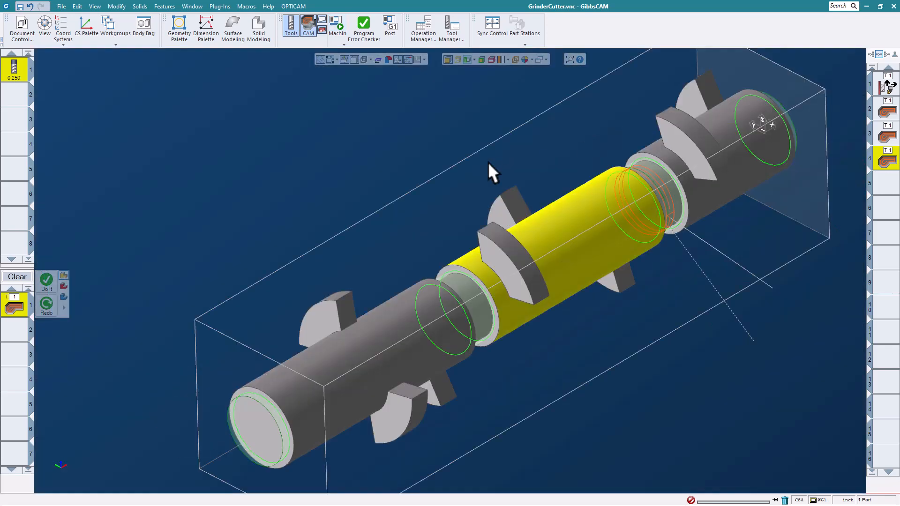
# Close GrinderCutter.vnc without saving the changes.
pyautogui.click(61, 7)
pyautogui.click(143, 35)
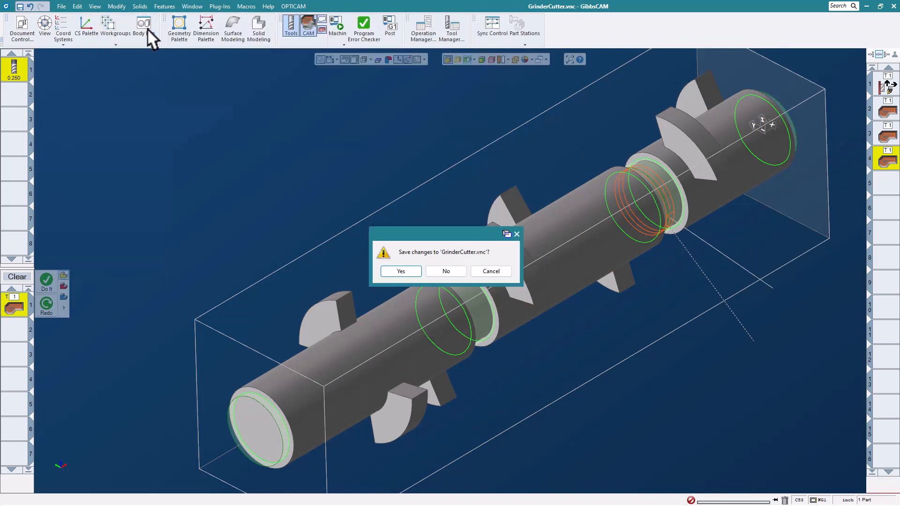
pyautogui.click(446, 271)
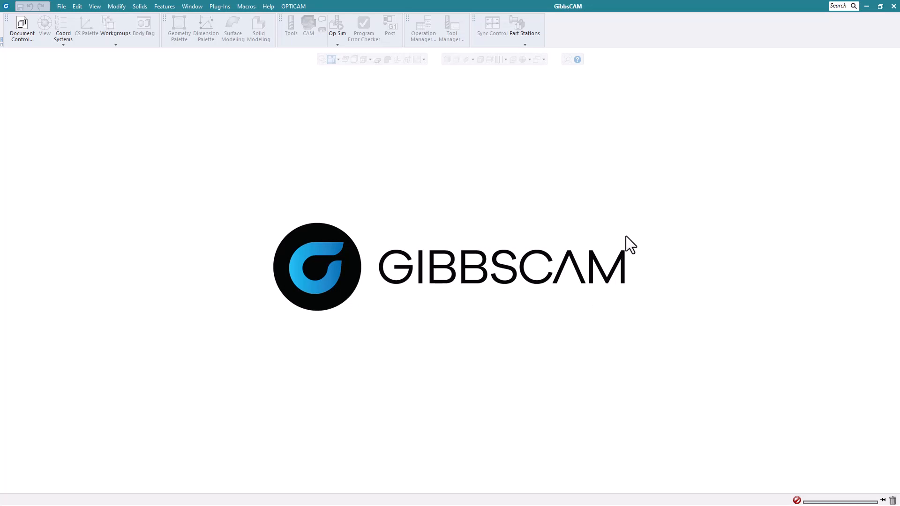
# Open the part file Tomb.vnc from the Whats New 2023 Webinar Parts folder.
pyautogui.click(61, 6)
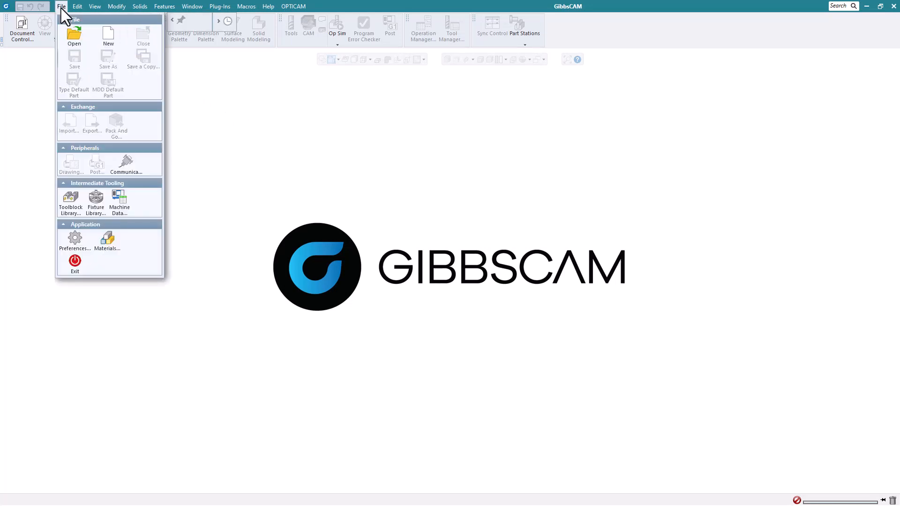
pyautogui.click(70, 35)
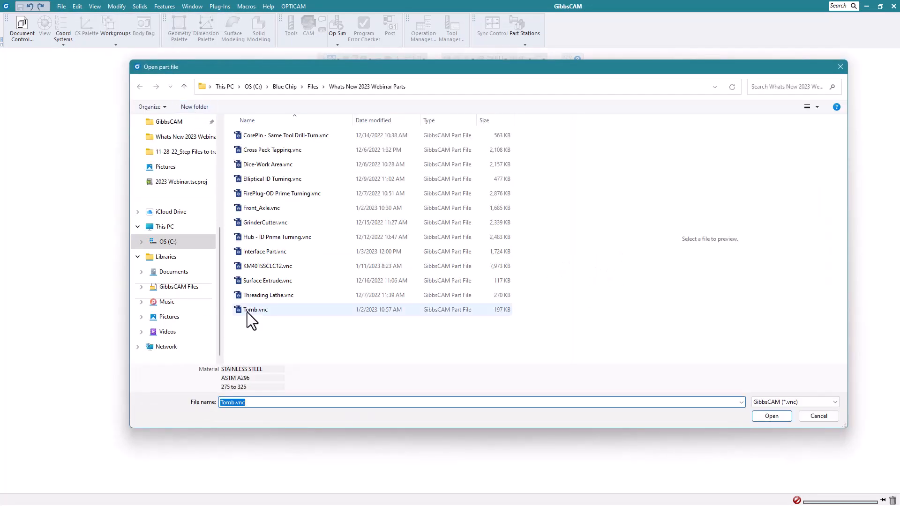
pyautogui.click(255, 313)
pyautogui.click(771, 416)
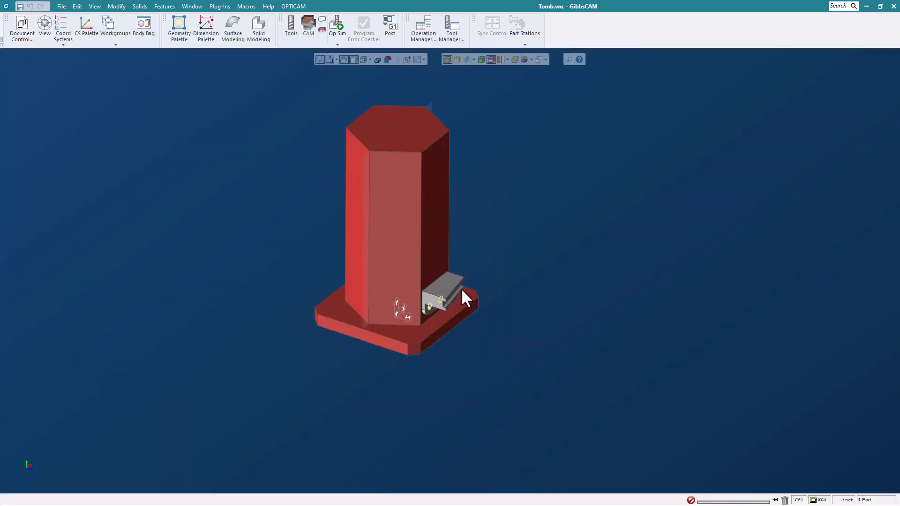
# Show the coordinate system list and place it beside the tombstone fixture.
pyautogui.scroll(1, 367, 219)
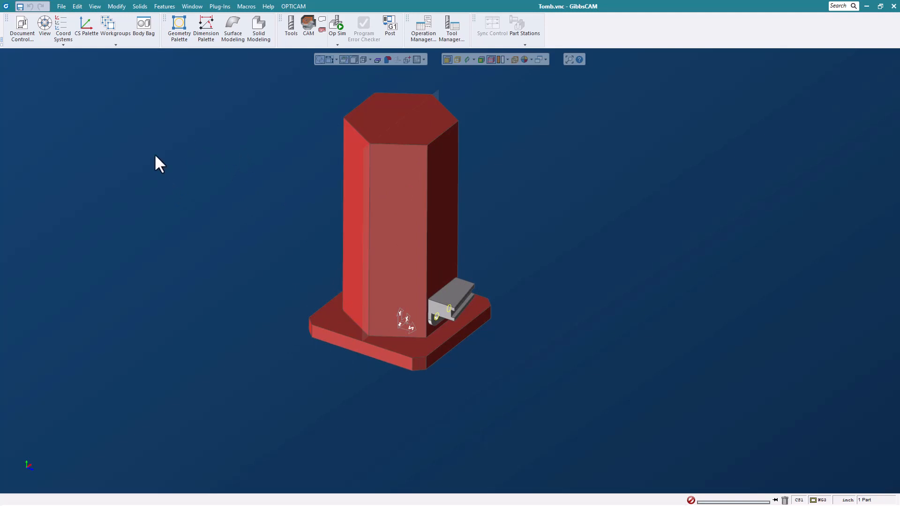
pyautogui.click(71, 33)
pyautogui.moveTo(131, 94); pyautogui.dragTo(573, 110)
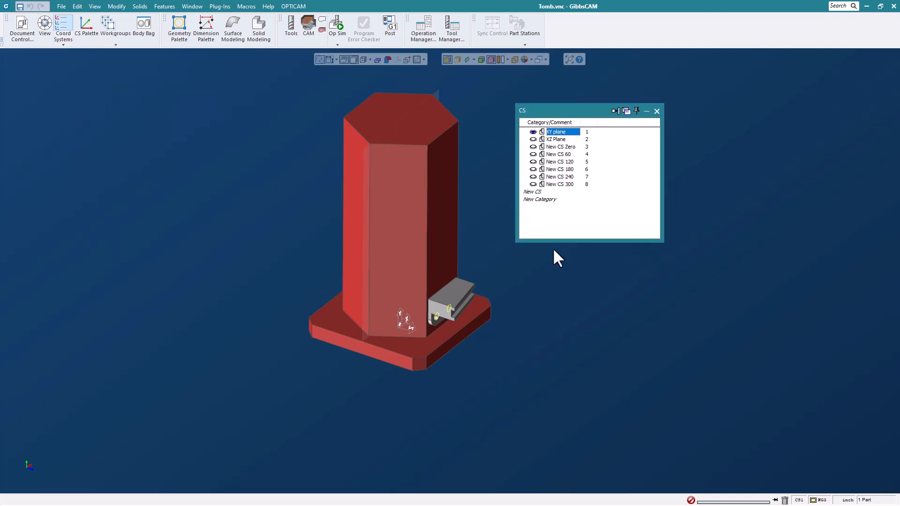
# Create two new coordinate system categories named Main and User.
pyautogui.doubleClick(540, 200)
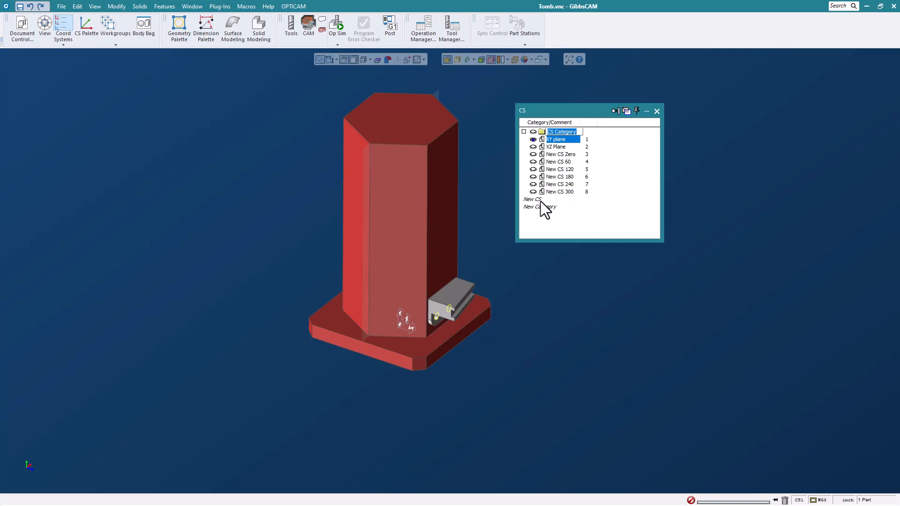
pyautogui.write('Main')
pyautogui.press('Return')
pyautogui.click(539, 207)
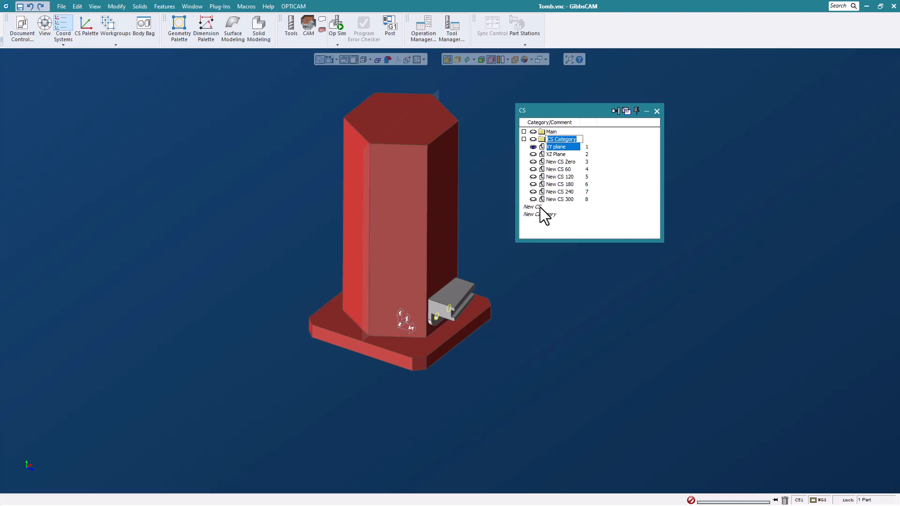
pyautogui.write('User')
pyautogui.press('Return')
# Move the XY plane into the Main category and the XZ Plane into User, and collapse both categories.
pyautogui.moveTo(555, 148); pyautogui.dragTo(558, 136)
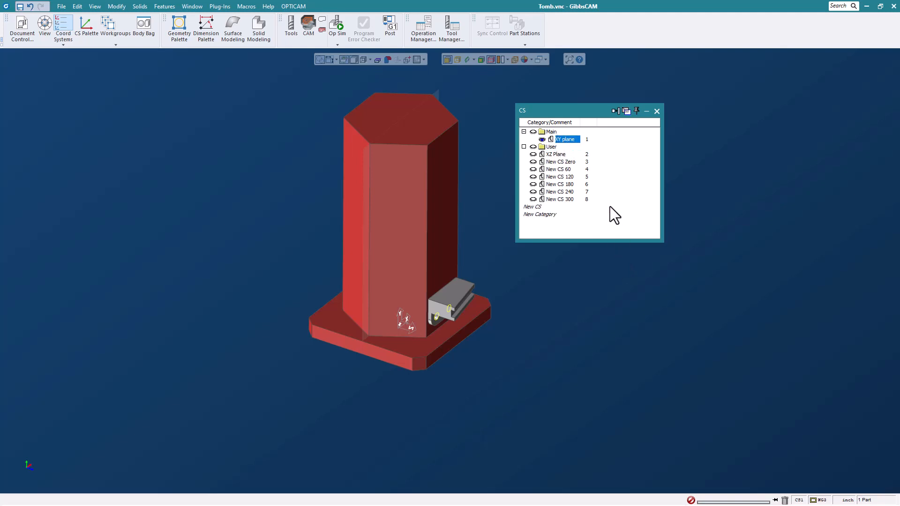
pyautogui.click(556, 154)
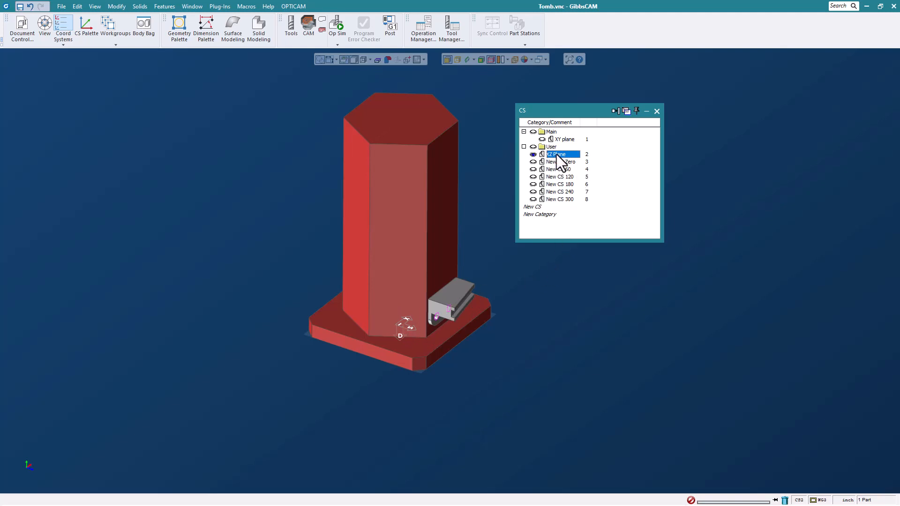
pyautogui.press('Down')
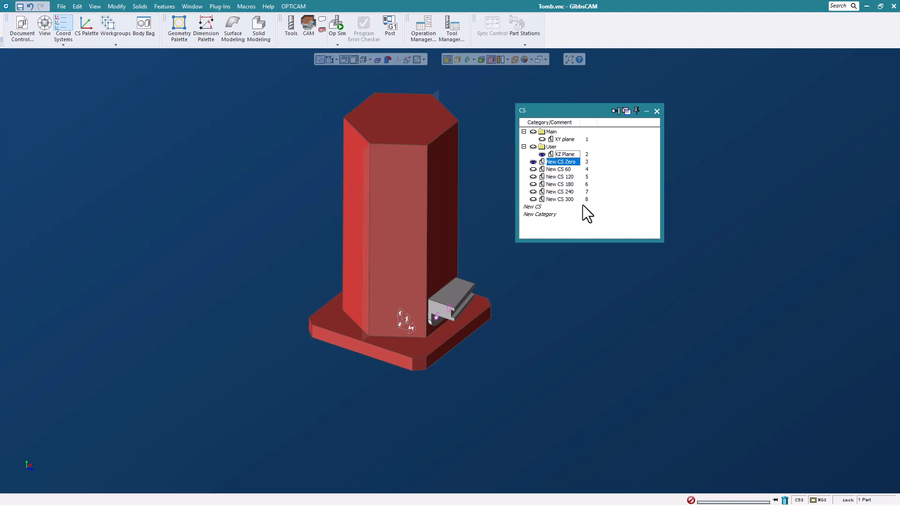
pyautogui.click(524, 148)
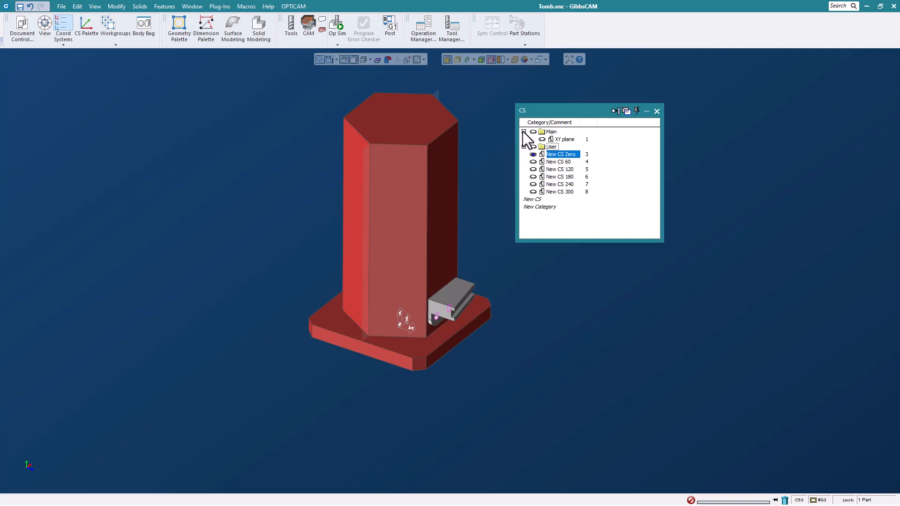
pyautogui.click(524, 132)
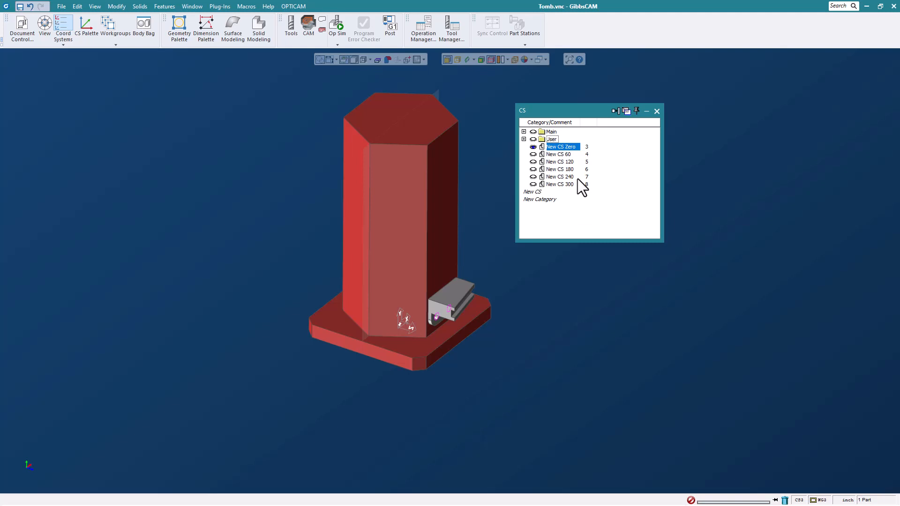
# Activate the coordinate systems New CS 60 through New CS 300 in turn to view their orientations, ending on New CS Zero.
pyautogui.click(561, 154)
pyautogui.click(559, 161)
pyautogui.click(555, 169)
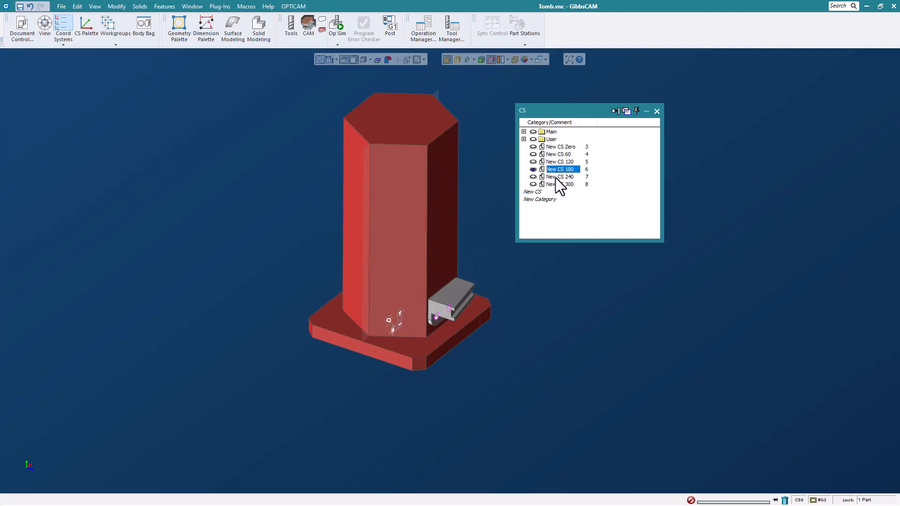
pyautogui.click(556, 177)
pyautogui.click(557, 184)
pyautogui.click(567, 147)
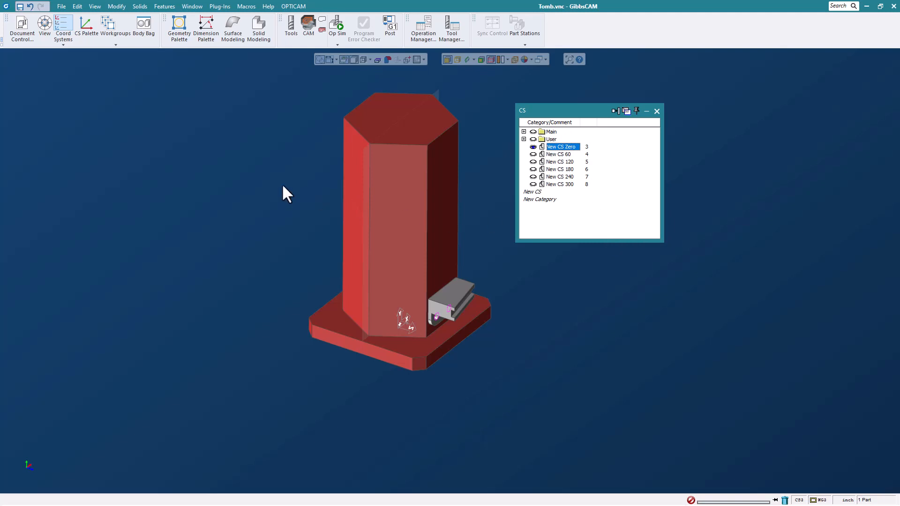
# Show the workgroup list below the coordinate system list and add two workgroup categories named Holes and Front Slot.
pyautogui.click(112, 30)
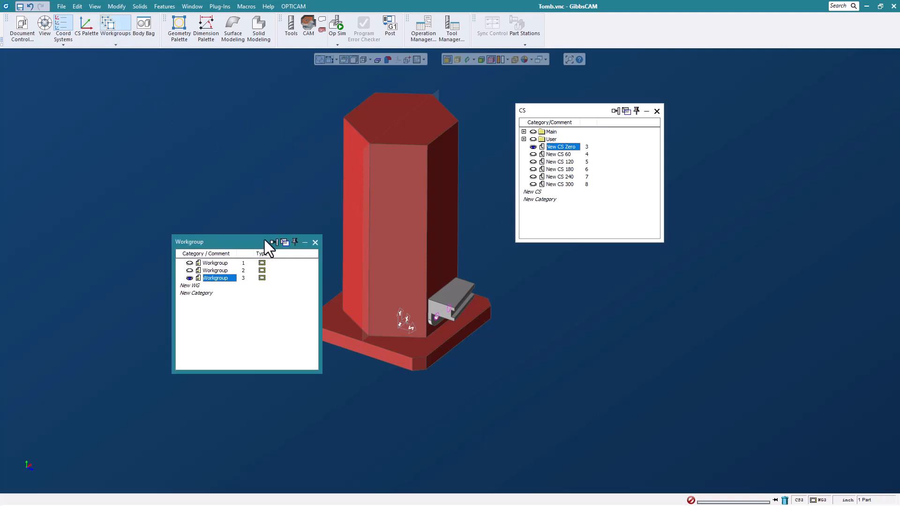
pyautogui.moveTo(265, 240); pyautogui.dragTo(607, 254)
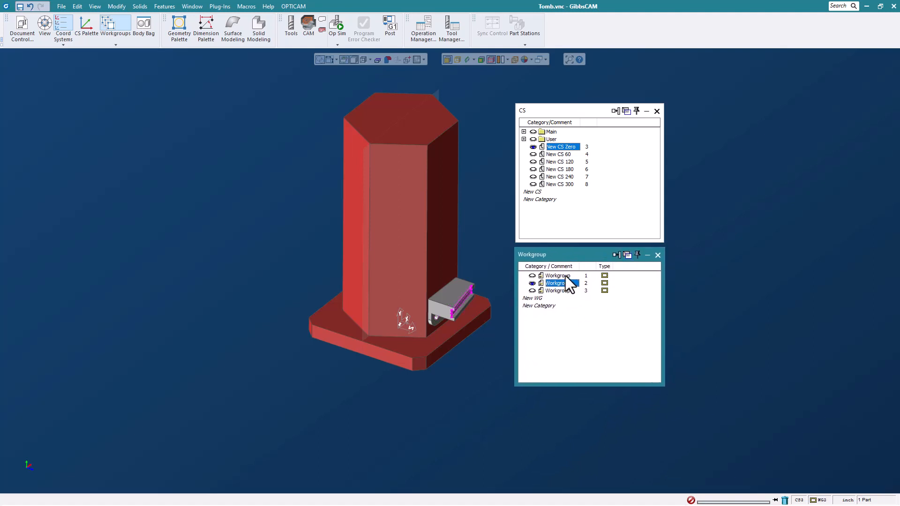
pyautogui.doubleClick(547, 306)
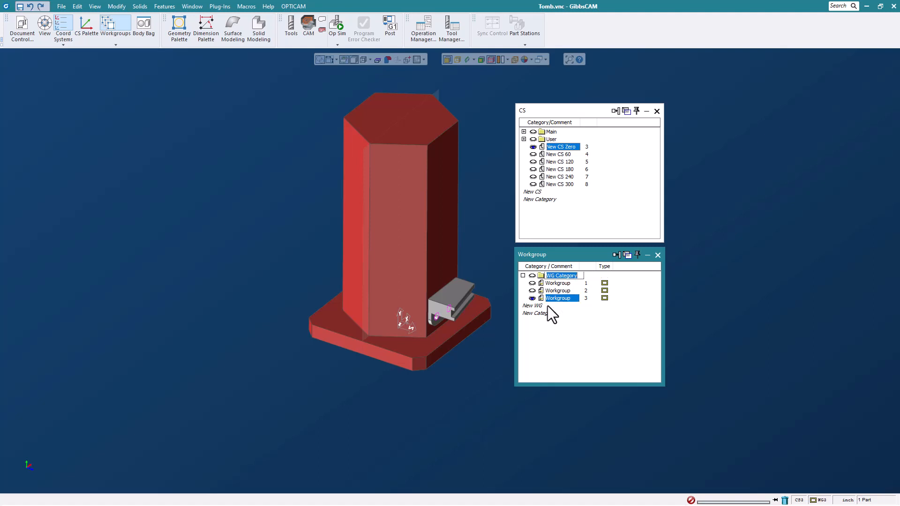
pyautogui.write('Holes')
pyautogui.press('Return')
pyautogui.doubleClick(546, 313)
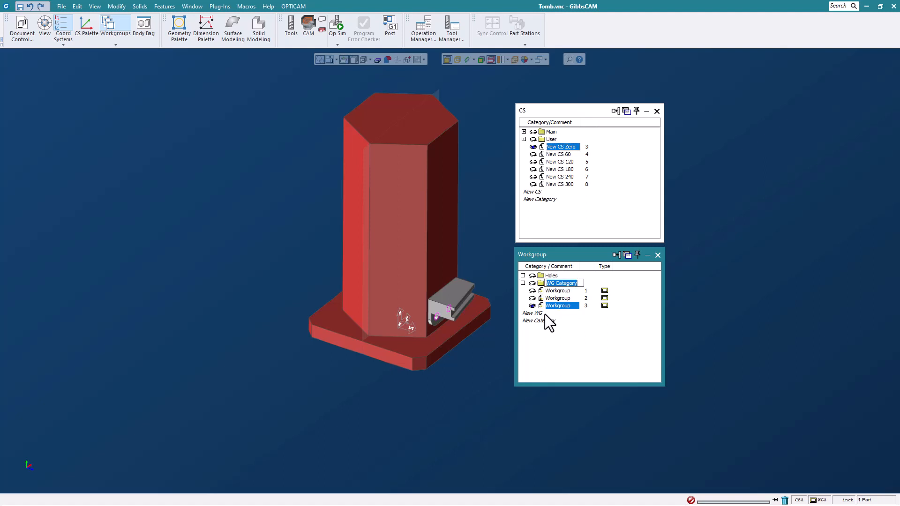
pyautogui.write('Front Slot')
pyautogui.click(596, 344)
# Move workgroup 3 into Holes and workgroup 2 into Front Slot, activate workgroup 1 and collapse both categories.
pyautogui.moveTo(562, 306); pyautogui.dragTo(552, 276)
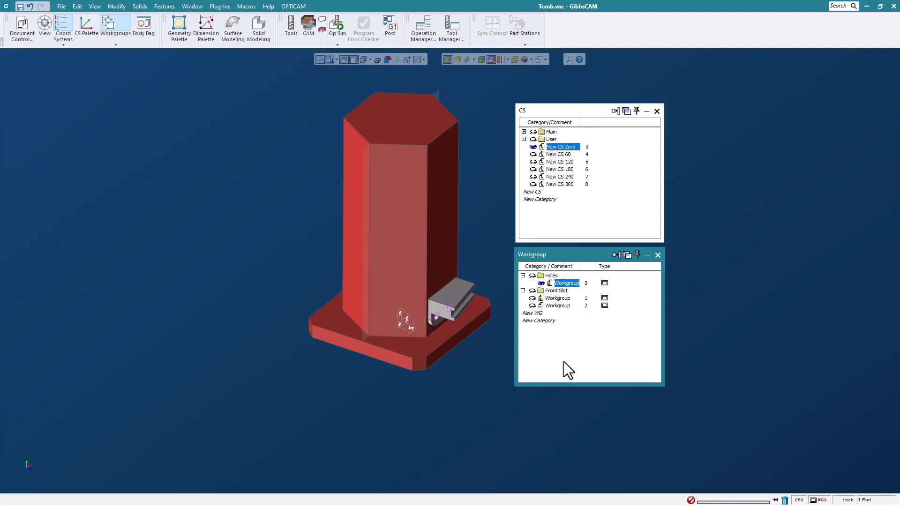
pyautogui.click(560, 308)
pyautogui.moveTo(561, 293); pyautogui.dragTo(561, 295)
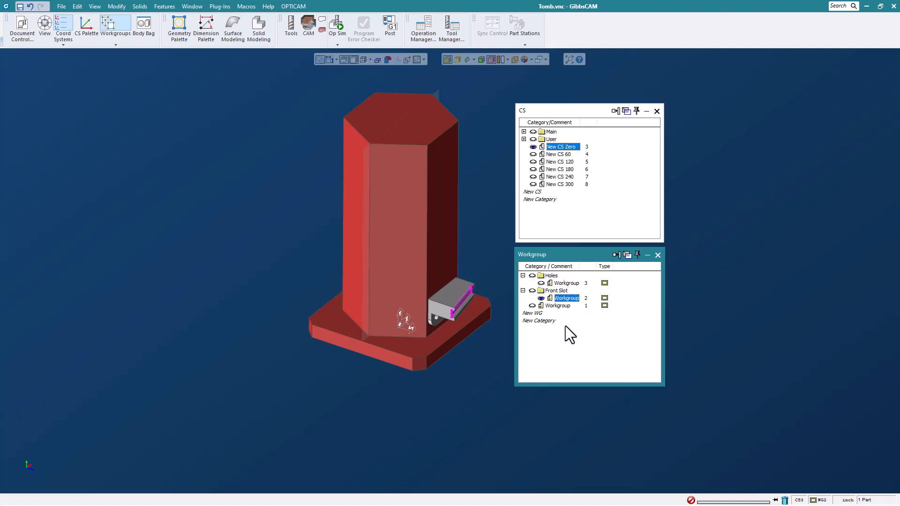
pyautogui.click(558, 305)
pyautogui.click(523, 275)
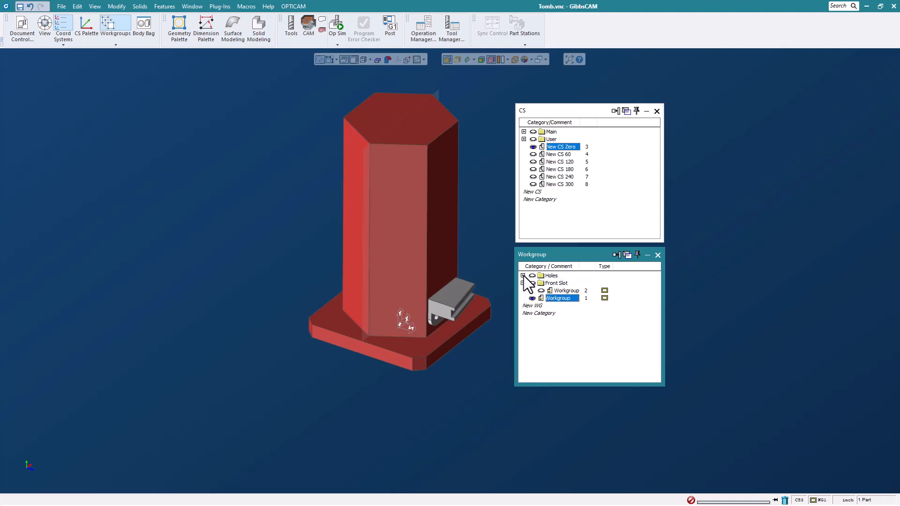
pyautogui.click(522, 283)
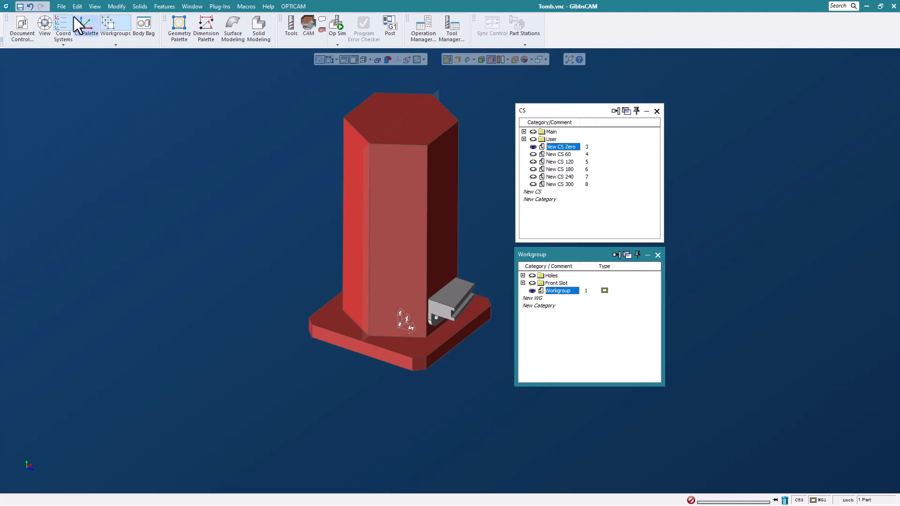
# Close Tomb.vnc without saving the changes.
pyautogui.click(61, 6)
pyautogui.click(140, 46)
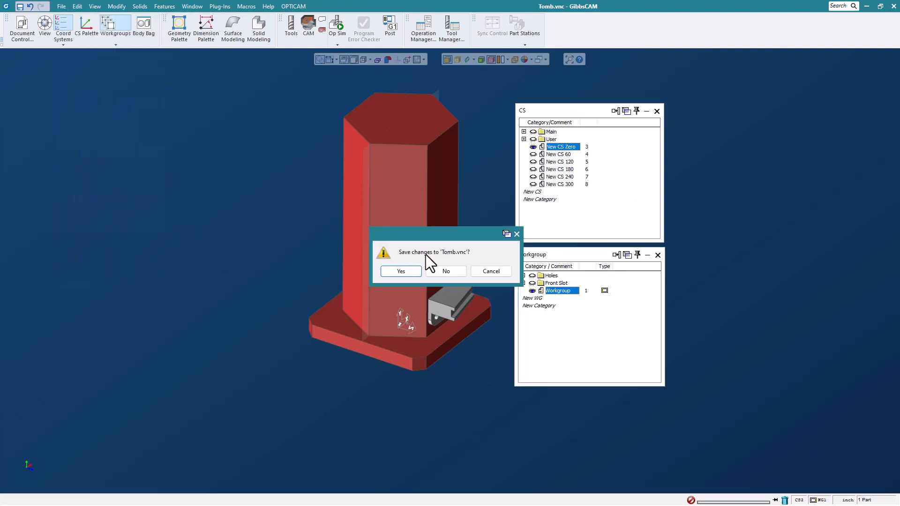
pyautogui.click(446, 271)
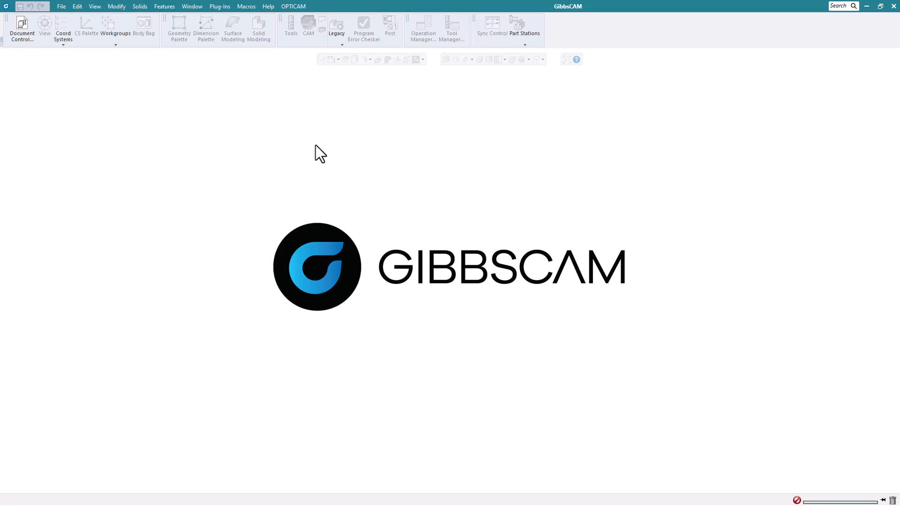
# Open the part file Surface Extrude.vnc from the Whats New 2023 Webinar Parts folder.
pyautogui.click(61, 6)
pyautogui.click(68, 27)
pyautogui.click(290, 281)
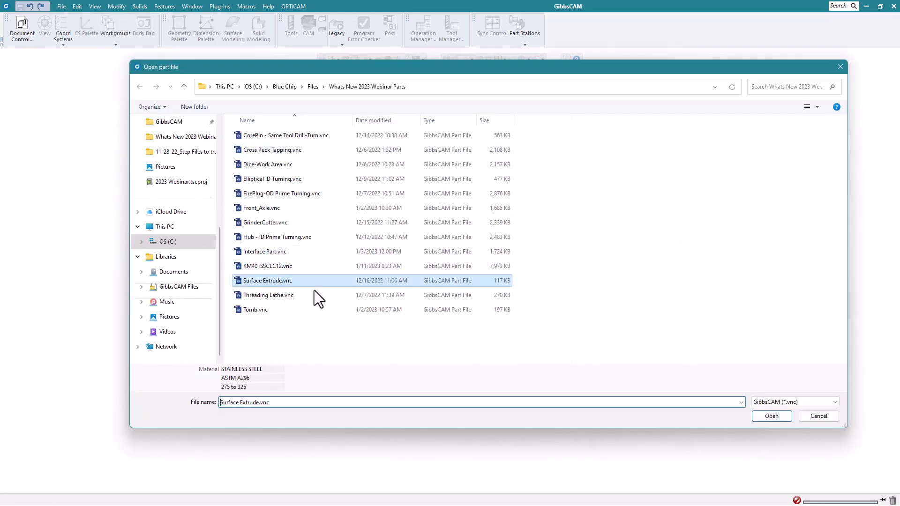
pyautogui.click(772, 416)
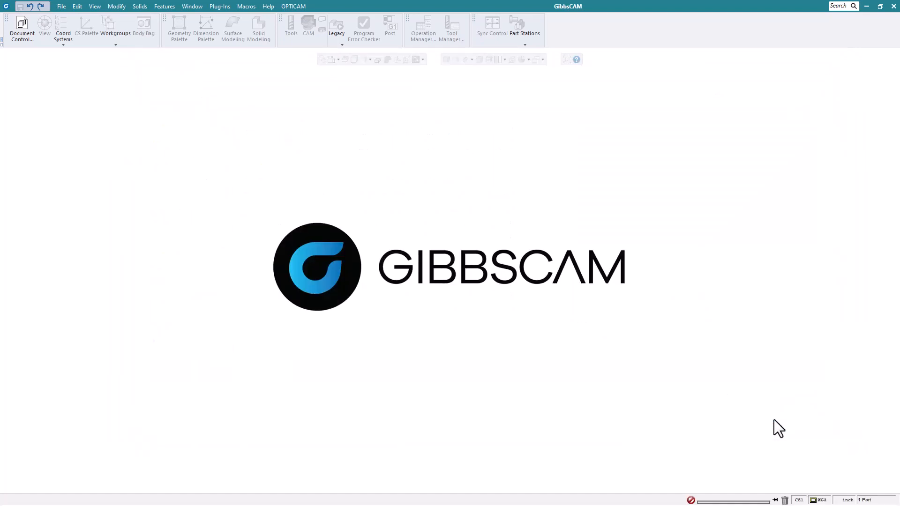
# Extrude the D-shaped profile nearest the plate's upper-left edge as a sheet with Z+ 1, Z- 0 and a taper of 3.
pyautogui.scroll(3, 618, 251)
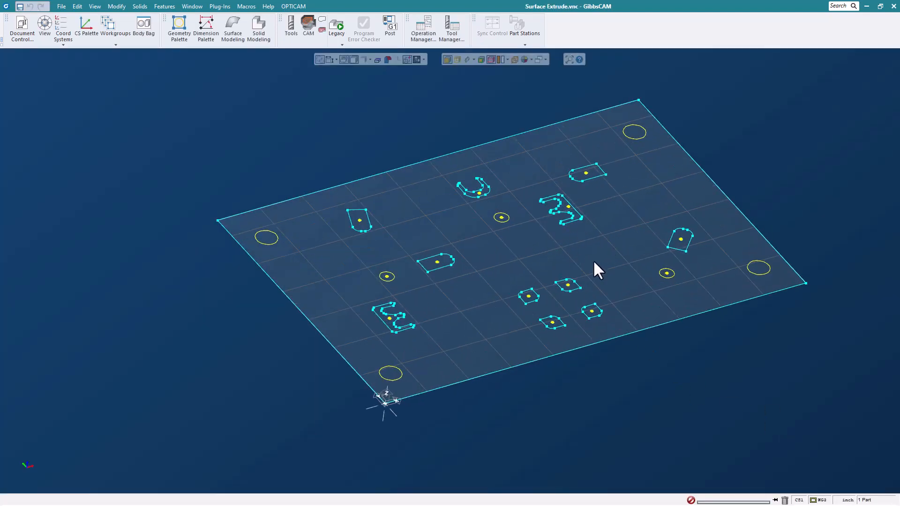
pyautogui.moveTo(580, 235); pyautogui.dragTo(575, 235, button='middle')
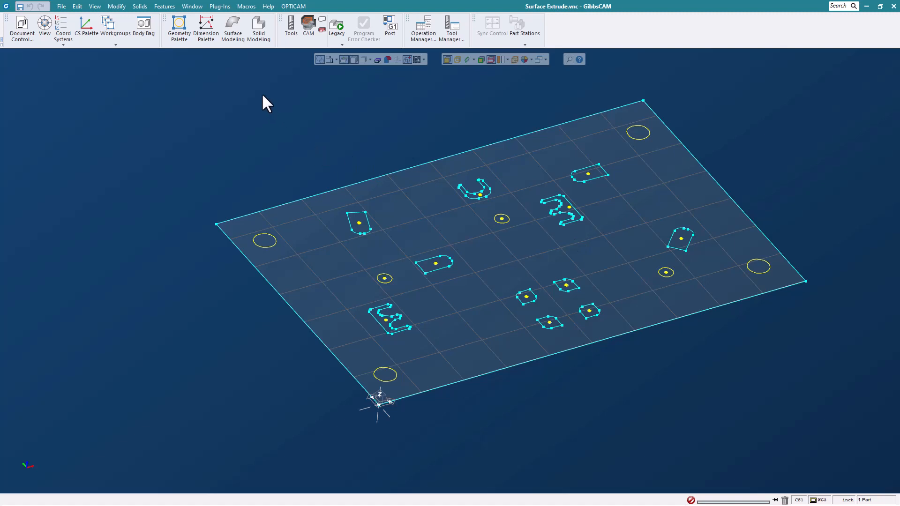
pyautogui.click(234, 34)
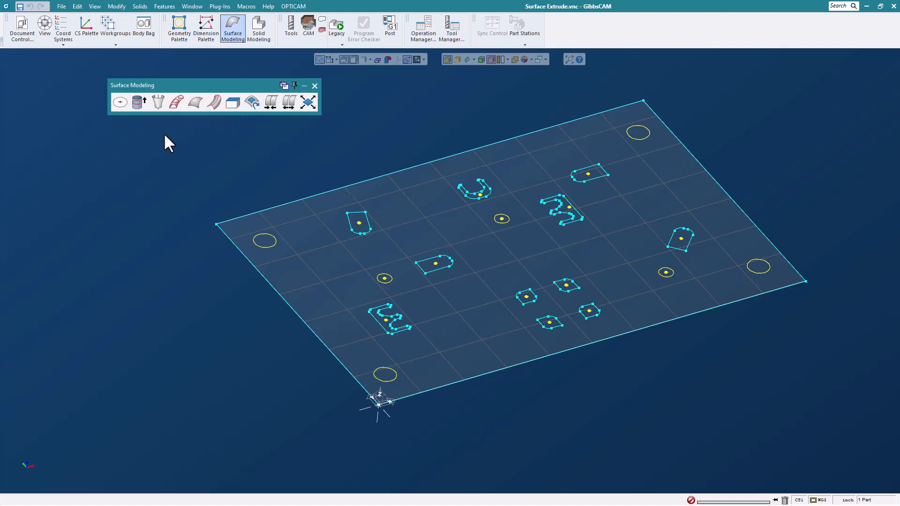
pyautogui.click(139, 105)
pyautogui.moveTo(190, 134); pyautogui.dragTo(255, 127)
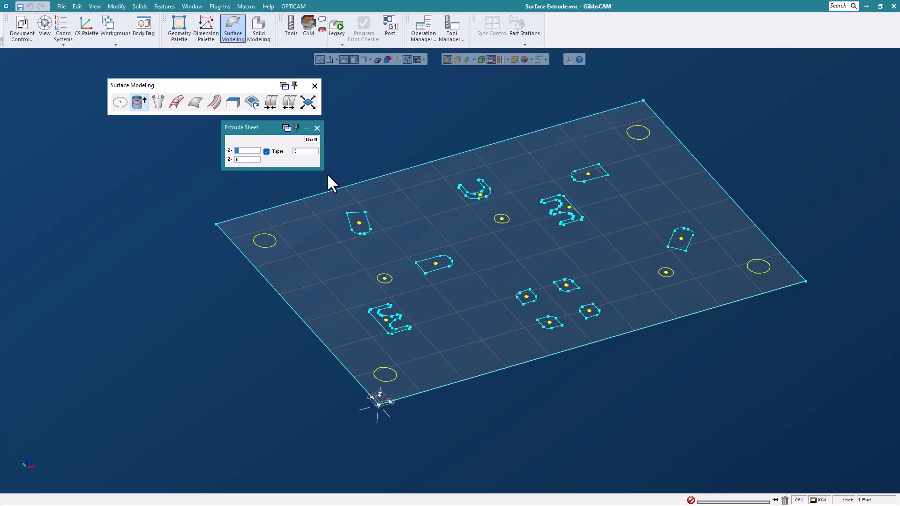
pyautogui.click(359, 221)
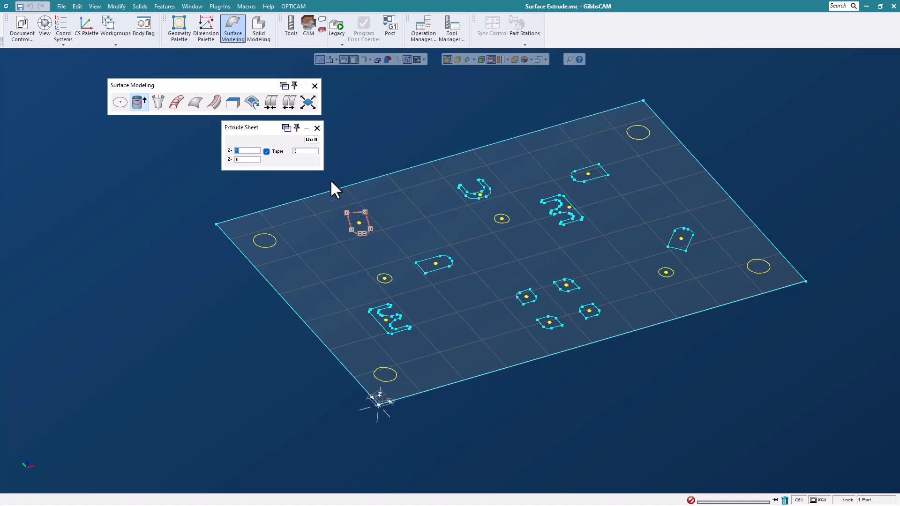
pyautogui.click(311, 139)
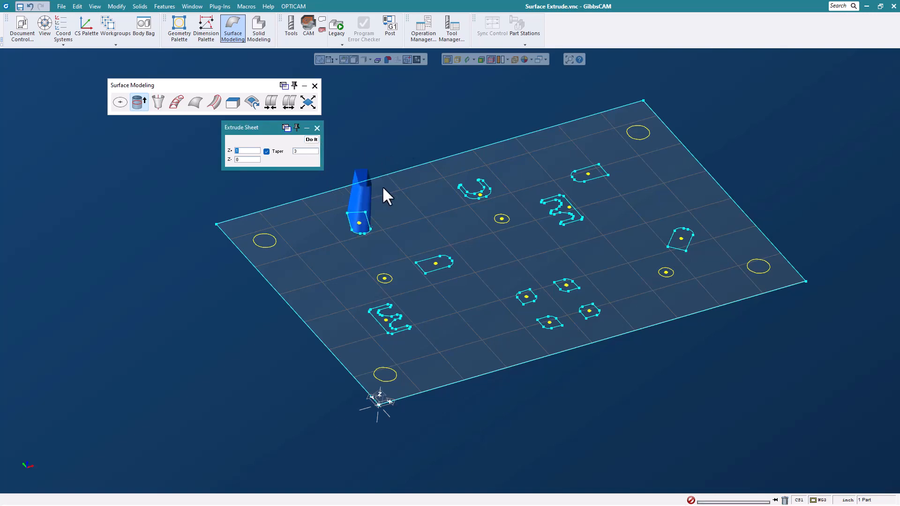
# Set the sheet taper to -3 and extrude the D-shaped profile near the middle of the plate to Z+ 1.
pyautogui.scroll(2, 364, 216)
pyautogui.moveTo(486, 221)
pyautogui.mouseDown(button='middle')
pyautogui.moveTo(460, 134)
pyautogui.moveTo(419, 181)
pyautogui.moveTo(494, 226)
pyautogui.mouseUp(button='middle')
pyautogui.doubleClick(311, 152)
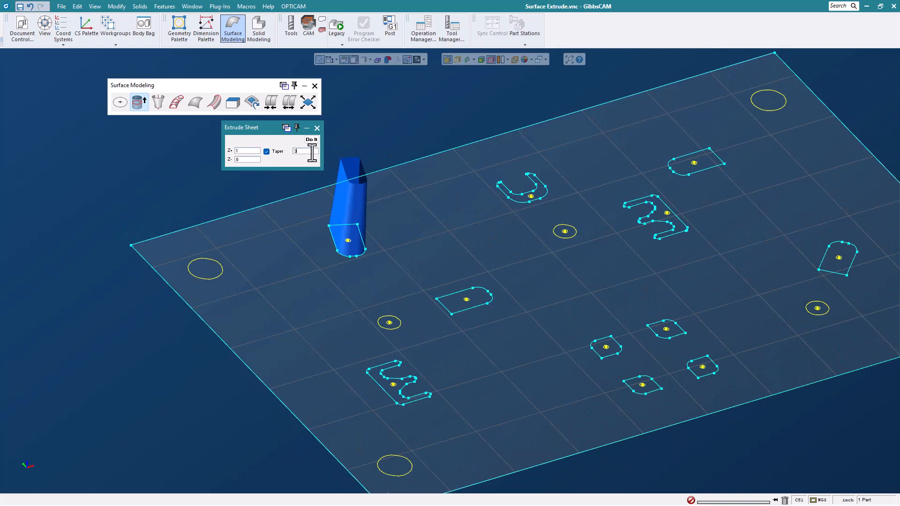
pyautogui.write('-')
pyautogui.click(444, 308)
pyautogui.click(311, 140)
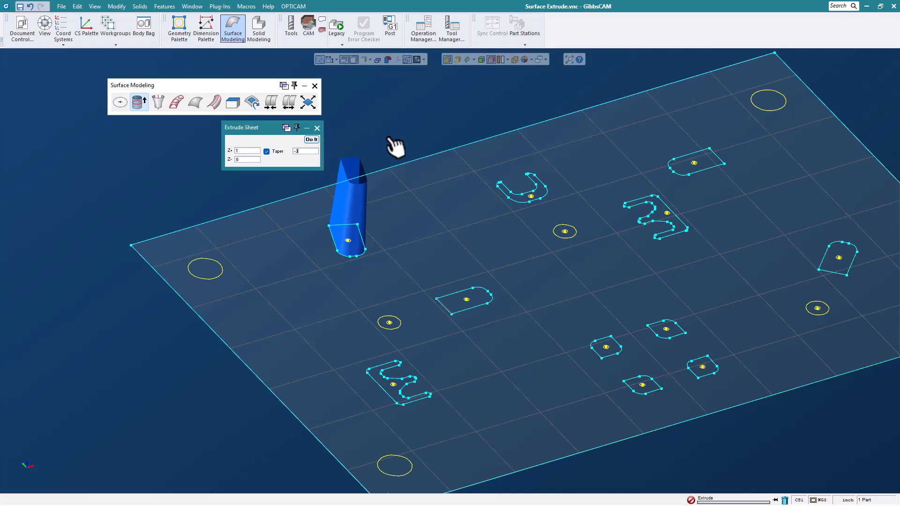
pyautogui.scroll(1, 502, 310)
pyautogui.scroll(-2, 503, 311)
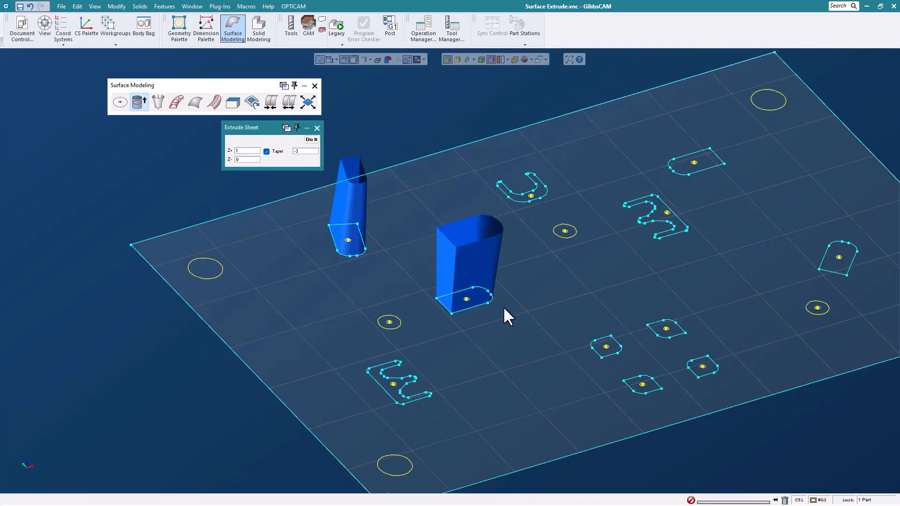
pyautogui.moveTo(502, 308)
pyautogui.mouseDown(button='middle')
pyautogui.moveTo(562, 309)
pyautogui.moveTo(435, 281)
pyautogui.moveTo(511, 312)
pyautogui.mouseUp(button='middle')
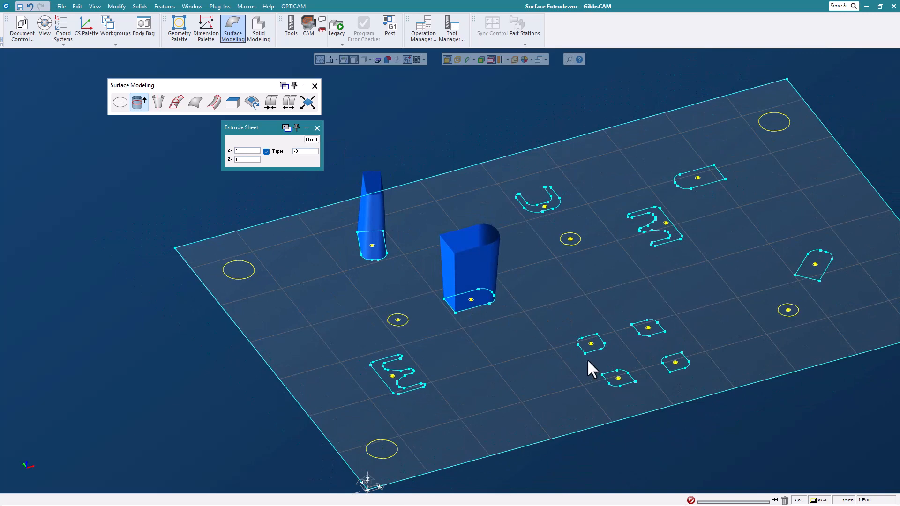
# Extrude the cluster of four small profiles and their inner circles together with a taper of -3, and close the surface modeling tools.
pyautogui.moveTo(566, 303); pyautogui.dragTo(699, 393)
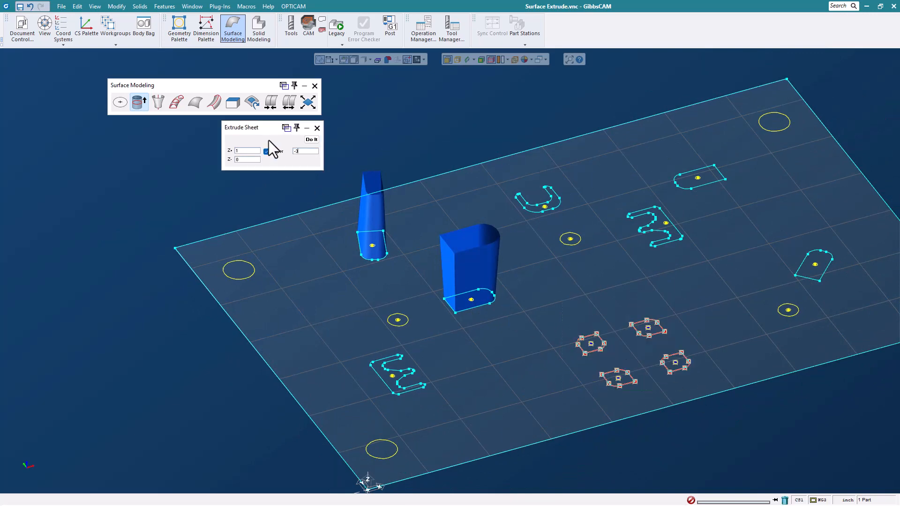
pyautogui.click(312, 139)
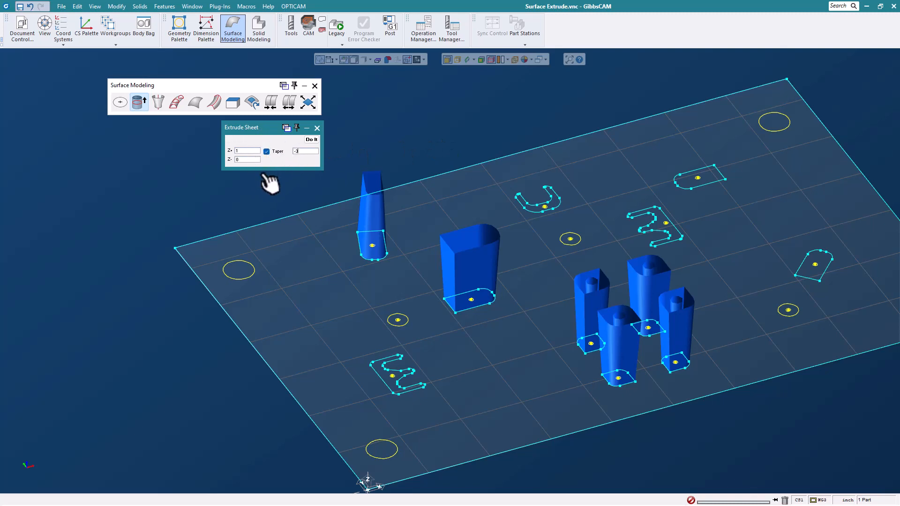
pyautogui.click(317, 127)
pyautogui.click(315, 87)
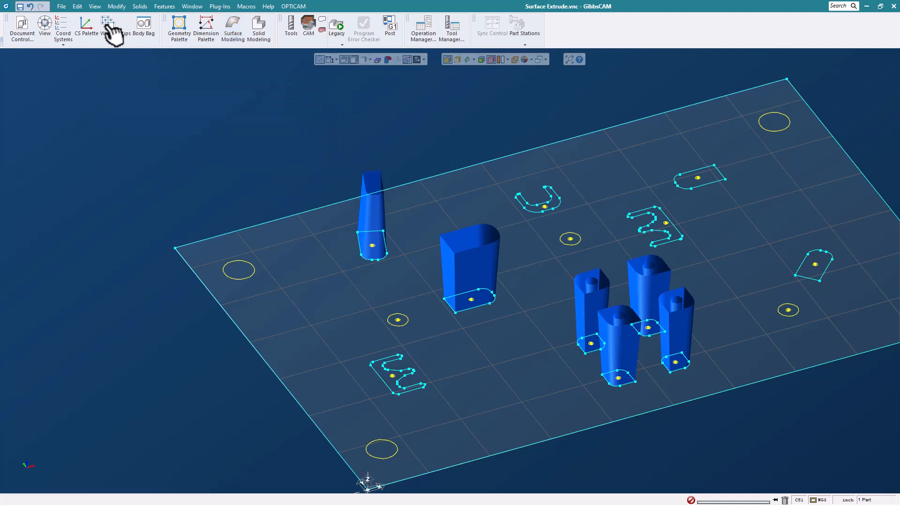
# Close the Surface Extrude part and open Cross Peck Tapping.vnc from the Whats New 2023 Webinar Parts folder.
pyautogui.click(65, 7)
pyautogui.click(139, 51)
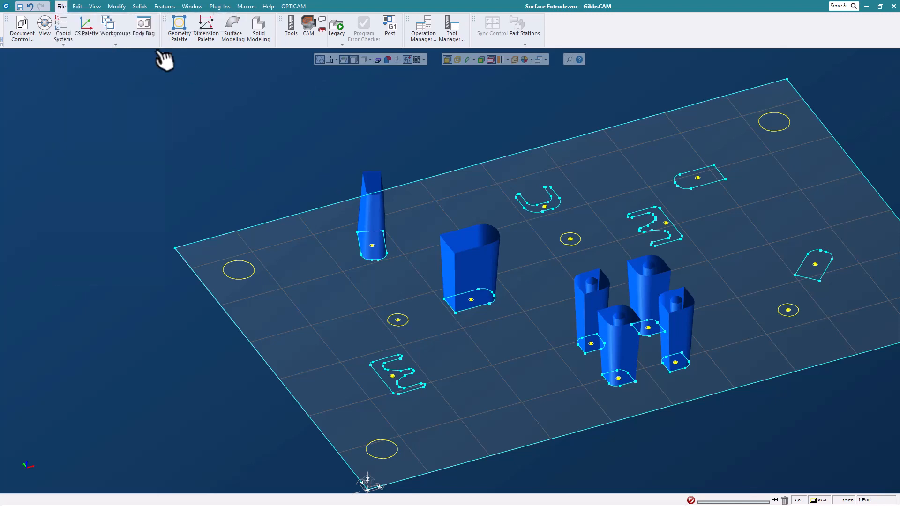
pyautogui.click(446, 271)
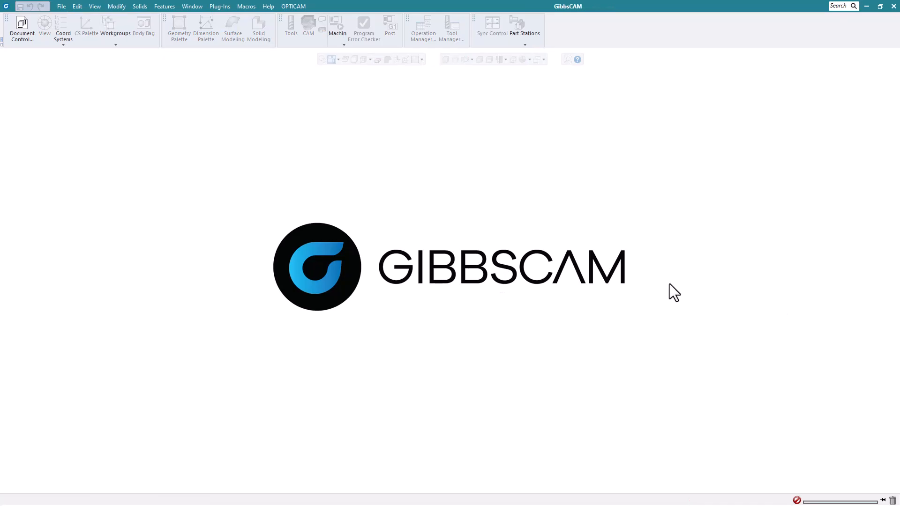
pyautogui.click(61, 7)
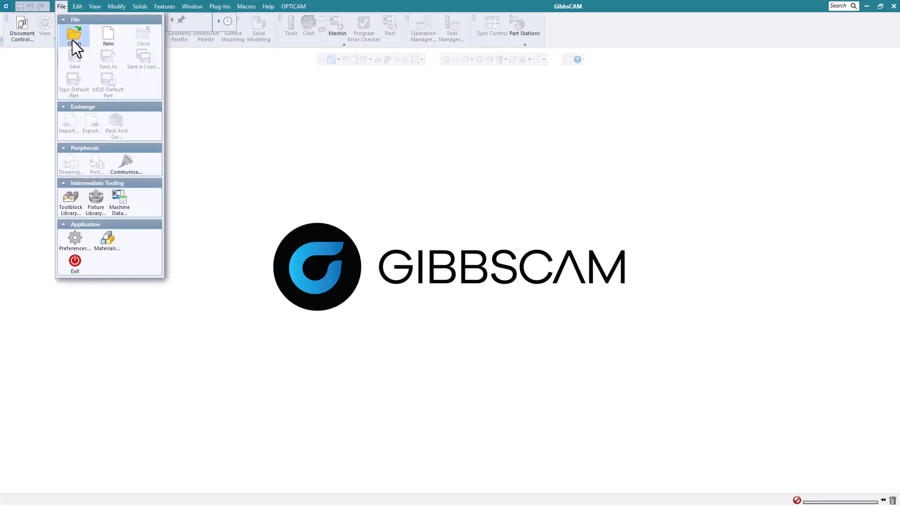
pyautogui.click(73, 40)
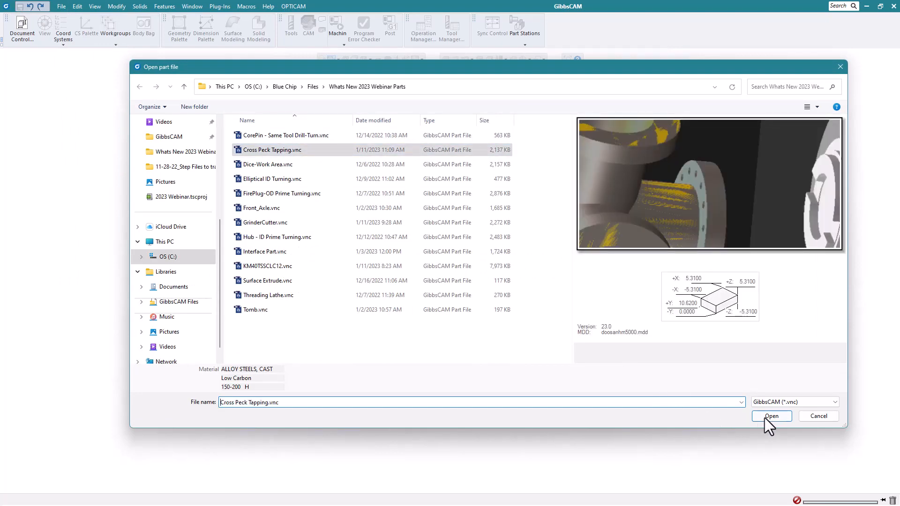
pyautogui.click(771, 416)
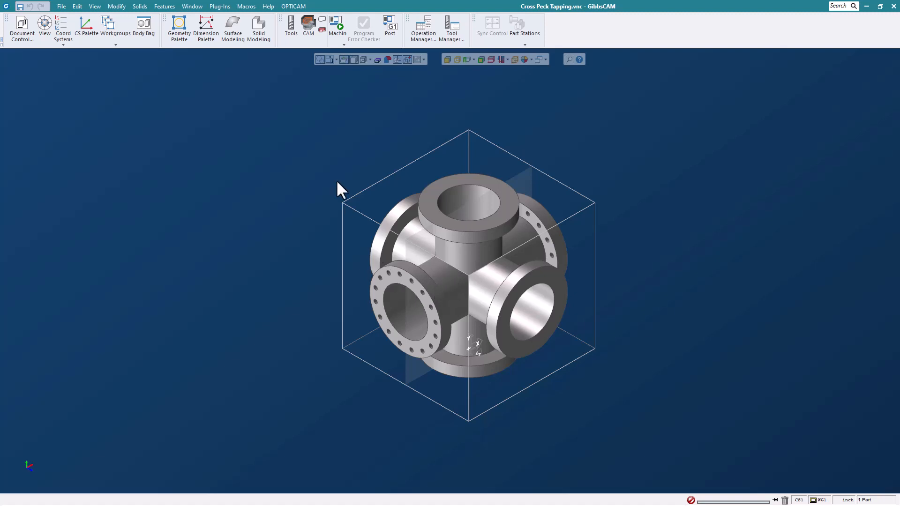
# Show the tool and CAM lists, run automatic feature recognition on the cross body in the Hole Manager, and auto-group the holes.
pyautogui.click(291, 28)
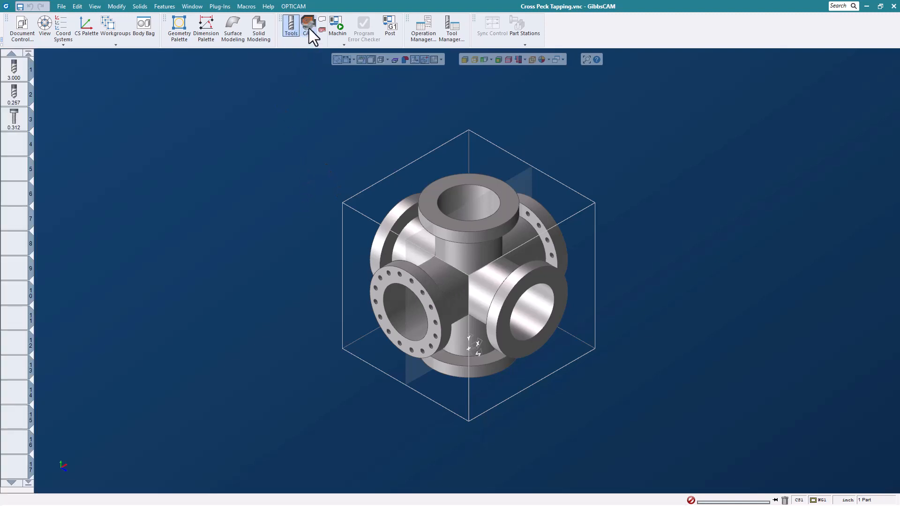
pyautogui.click(308, 28)
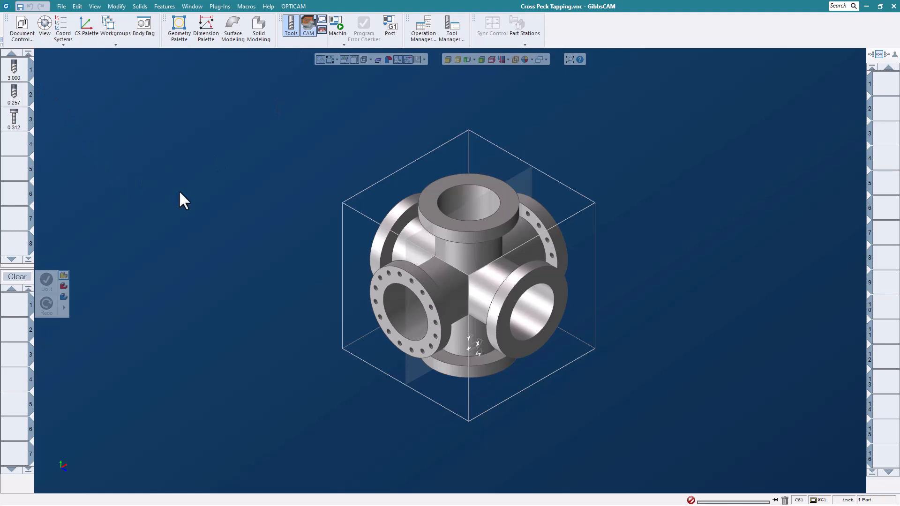
pyautogui.click(472, 247)
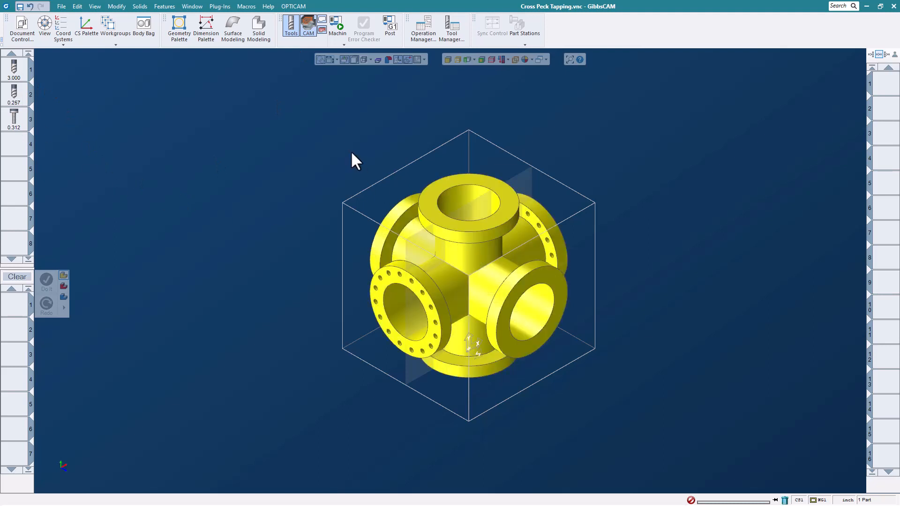
pyautogui.click(164, 7)
pyautogui.click(187, 45)
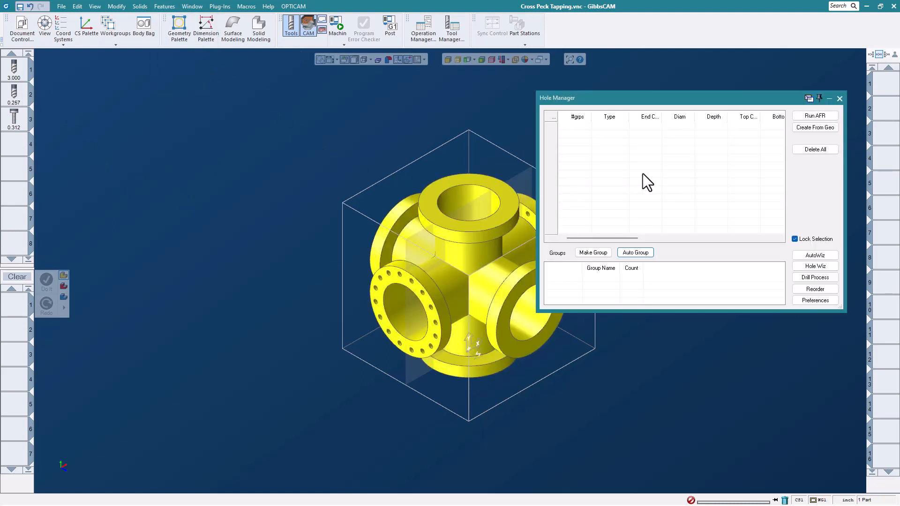
pyautogui.click(803, 125)
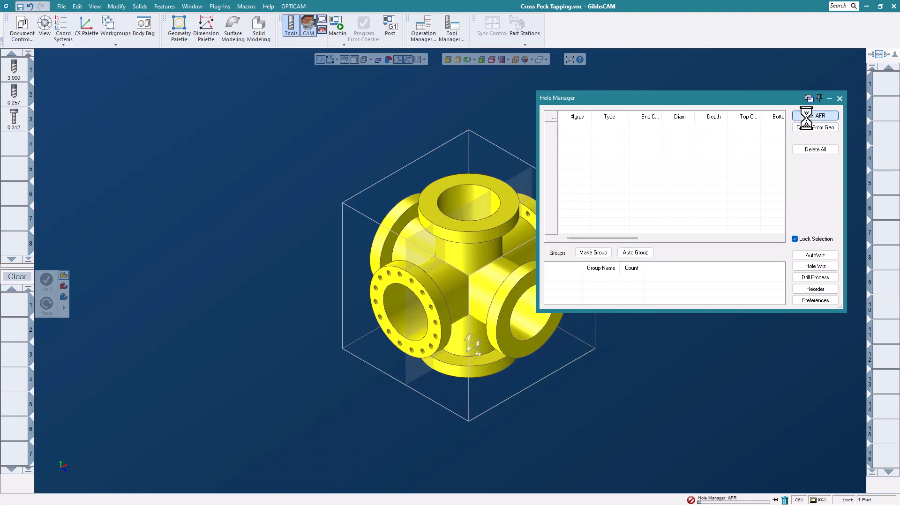
pyautogui.click(635, 252)
pyautogui.click(839, 98)
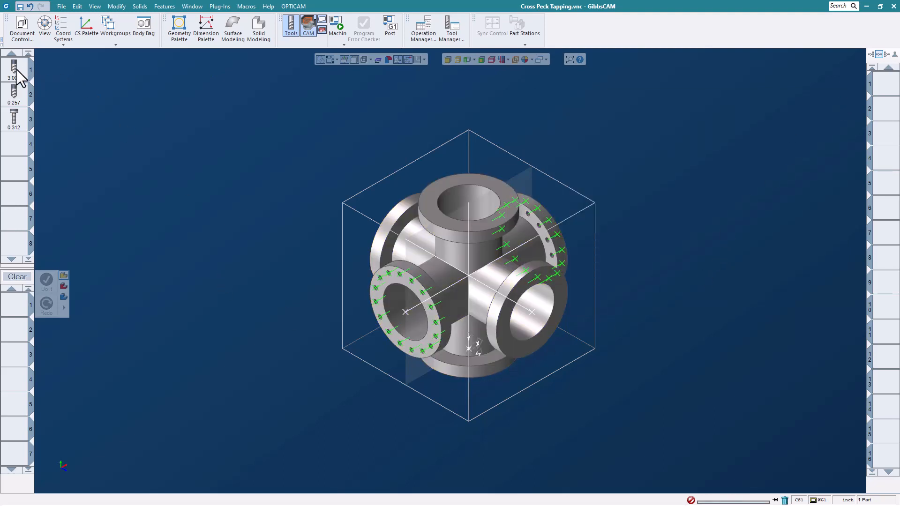
# Create a Holes process with the 3.000 drill and set its entry/exit cycle to Var. Peck - Chip Break.
pyautogui.moveTo(15, 70); pyautogui.dragTo(13, 310)
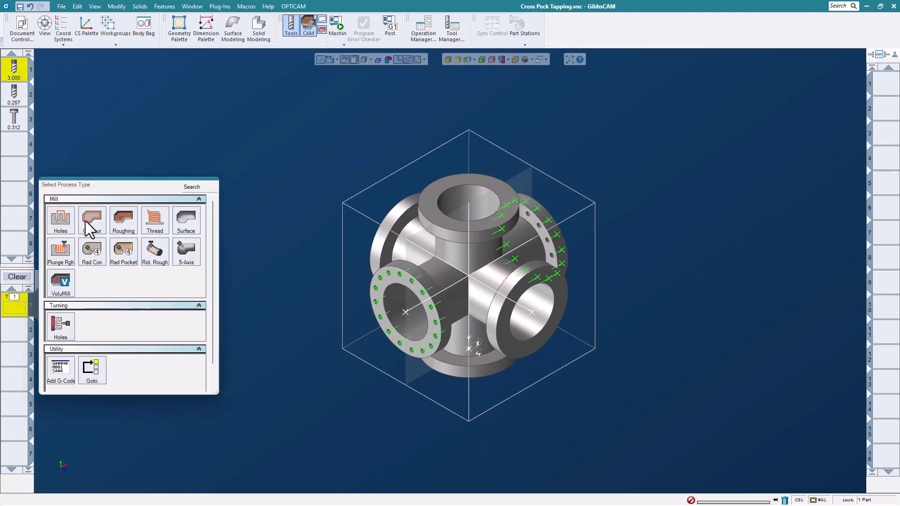
pyautogui.click(56, 223)
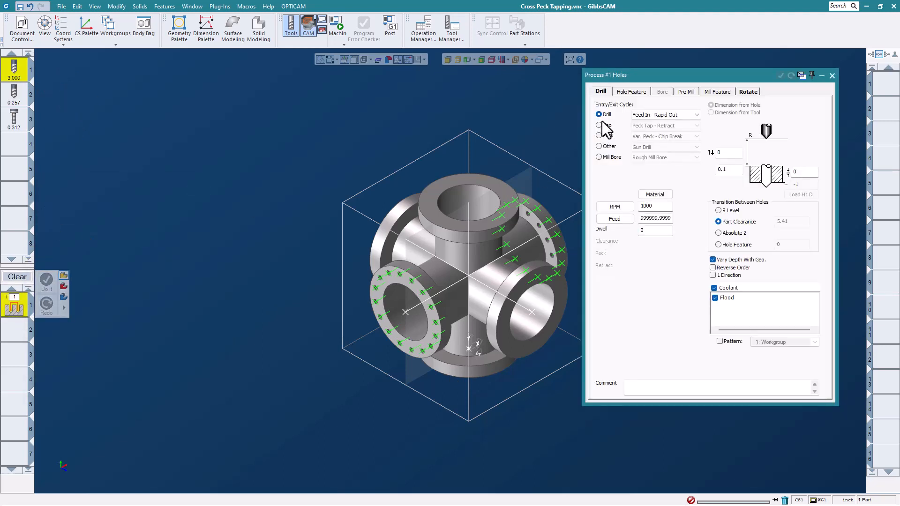
pyautogui.click(599, 135)
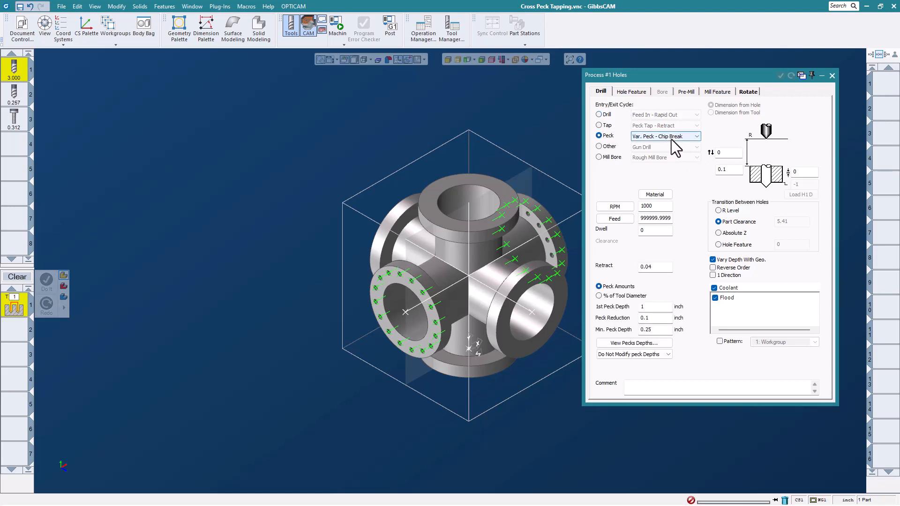
pyautogui.click(695, 137)
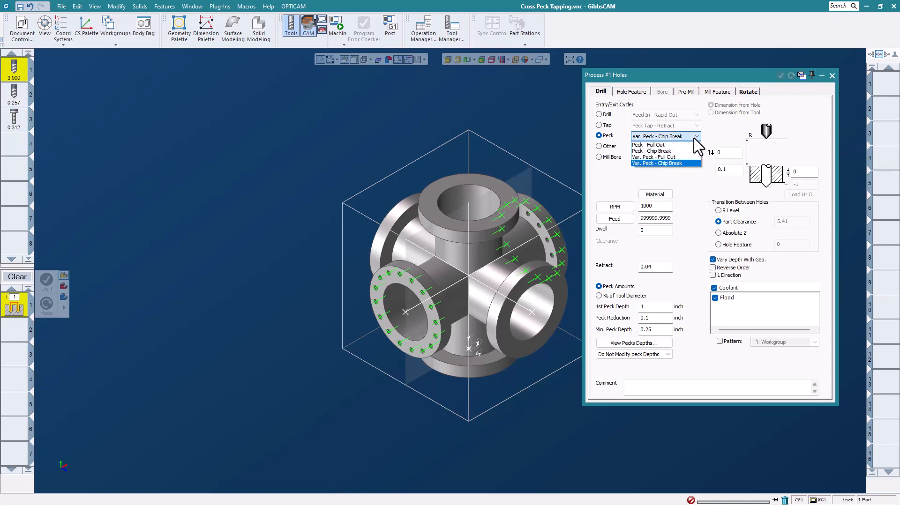
pyautogui.click(687, 162)
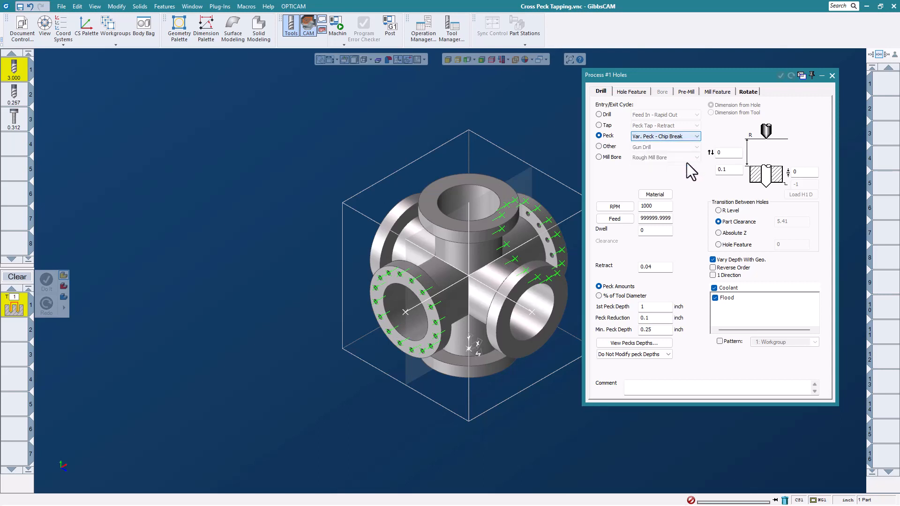
# Set the peck drilling process's feed to 100 and its retract to 0.2.
pyautogui.doubleClick(670, 219)
pyautogui.write('100')
pyautogui.click(659, 271)
pyautogui.write('.2')
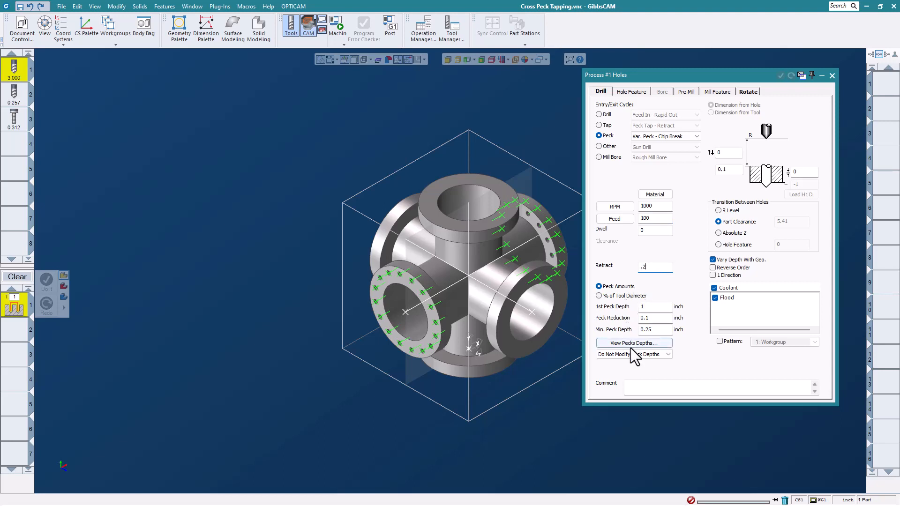
# Select the large bore in the front flange without bolt holes, generate its peck drilling operation, and close the process.
pyautogui.click(530, 312)
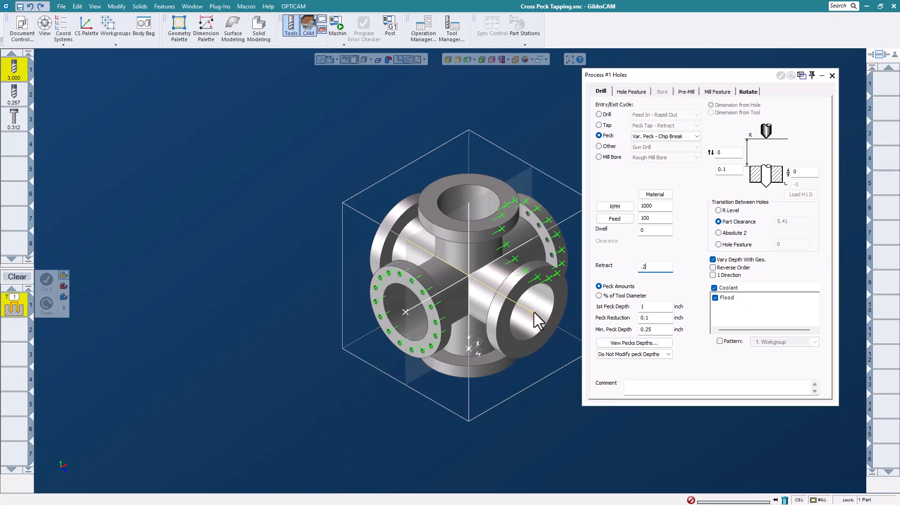
pyautogui.click(637, 92)
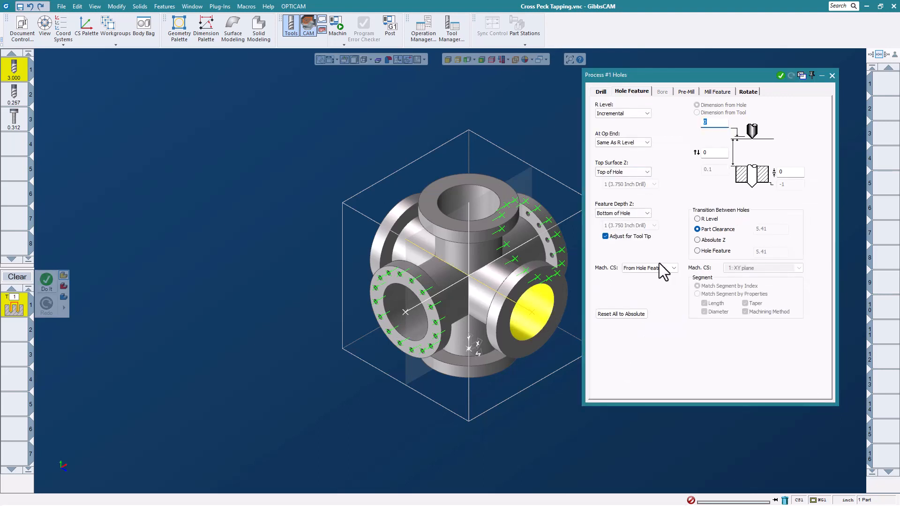
pyautogui.click(600, 91)
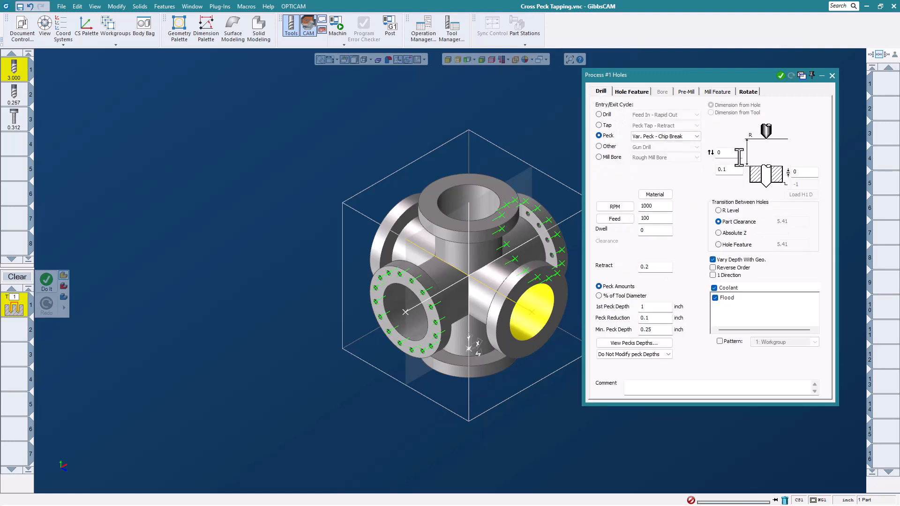
pyautogui.click(781, 76)
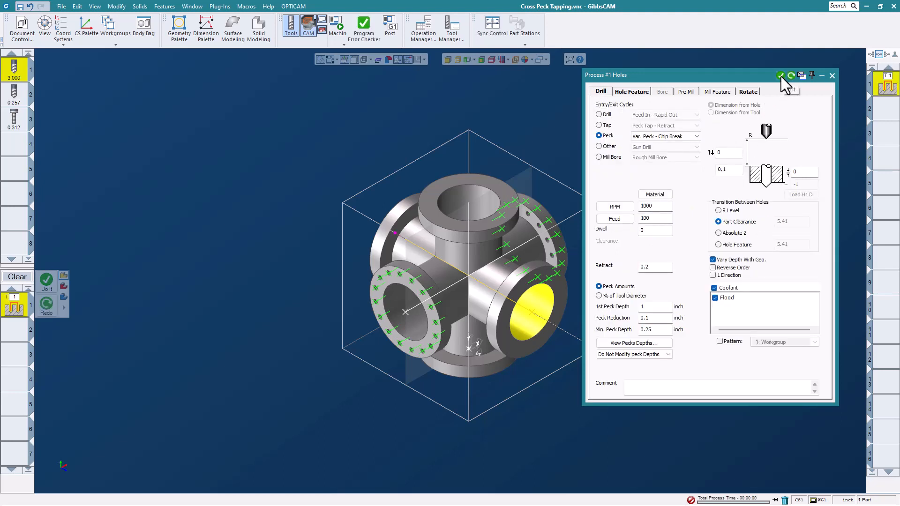
pyautogui.click(832, 76)
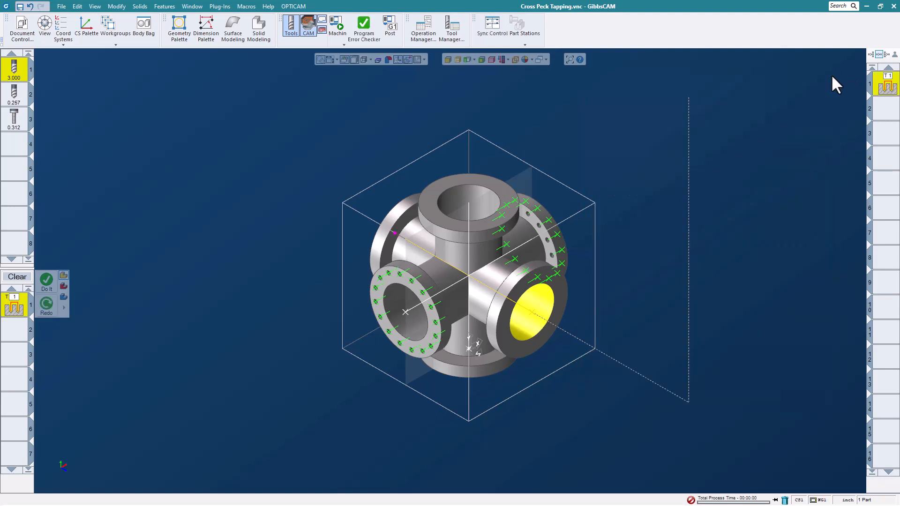
# Start the machine simulation of the drilling operation with the part and table inside the machine in view.
pyautogui.click(337, 26)
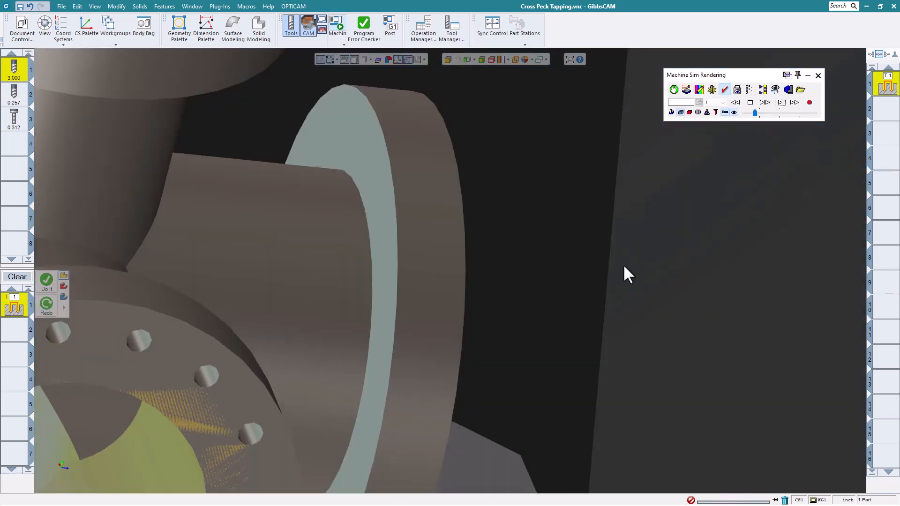
pyautogui.scroll(-5, 623, 260)
pyautogui.moveTo(542, 331); pyautogui.dragTo(581, 279, button='middle')
pyautogui.scroll(-4, 581, 280)
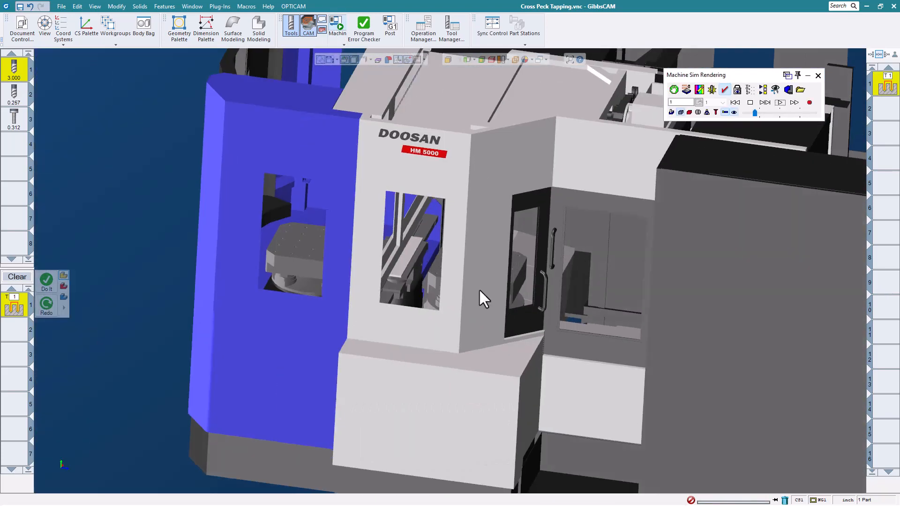
pyautogui.moveTo(479, 288); pyautogui.dragTo(430, 292, button='middle')
pyautogui.scroll(3, 510, 249)
pyautogui.moveTo(510, 248); pyautogui.dragTo(757, 144, button='middle')
pyautogui.click(779, 103)
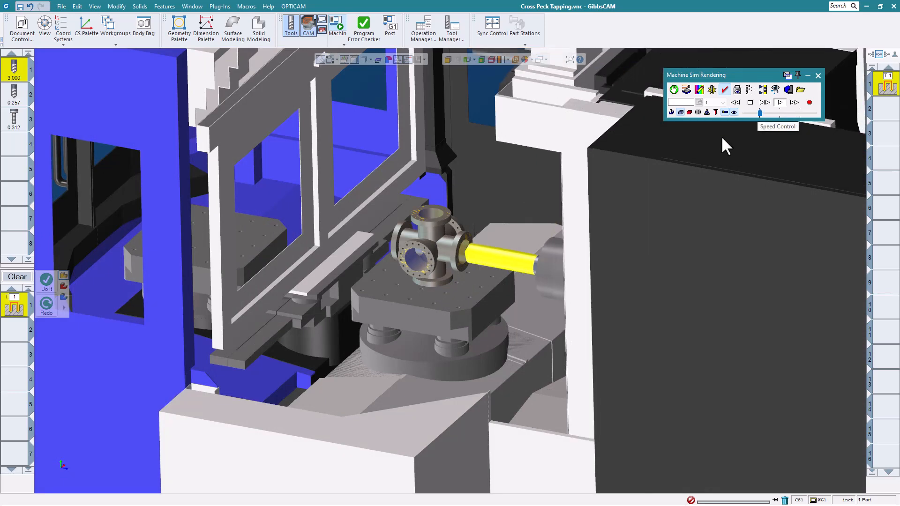
# Watch the variable peck motion in the bore at an adjusted simulation speed, and close the simulation.
pyautogui.scroll(3, 467, 233)
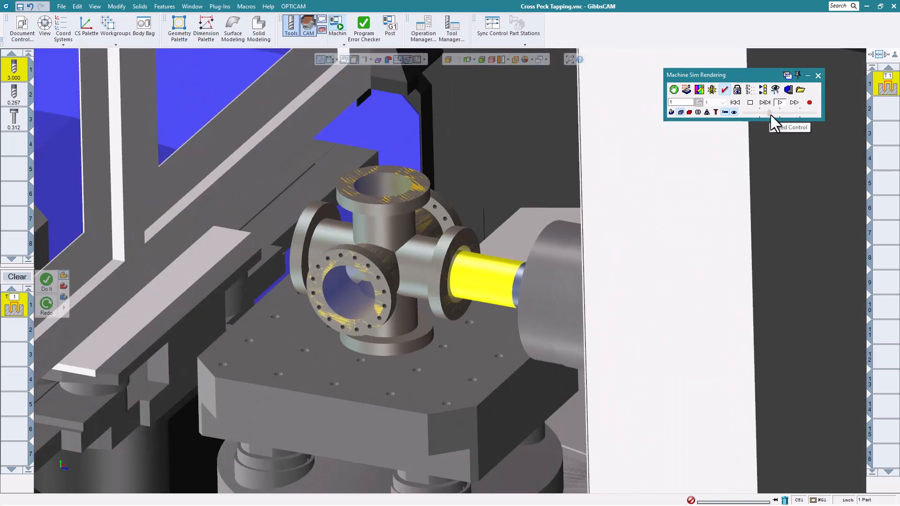
pyautogui.moveTo(763, 116); pyautogui.dragTo(759, 117)
pyautogui.scroll(-4, 583, 166)
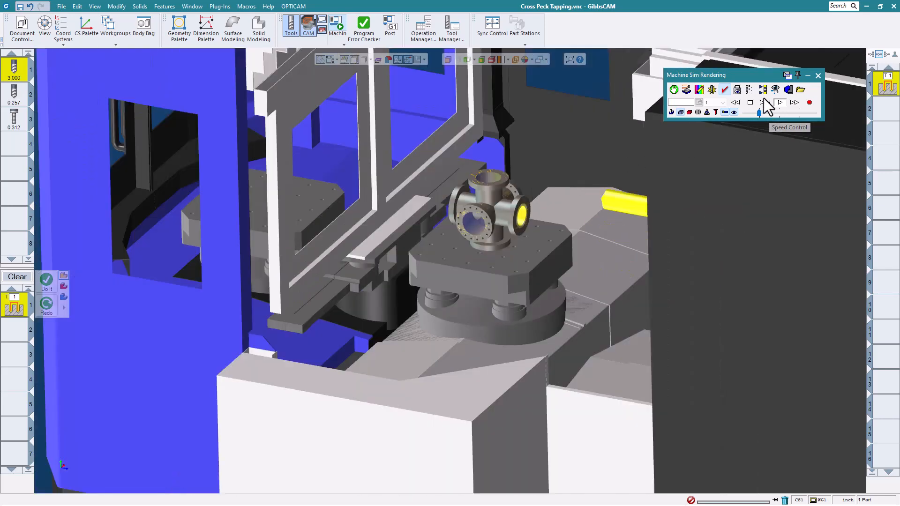
pyautogui.click(818, 75)
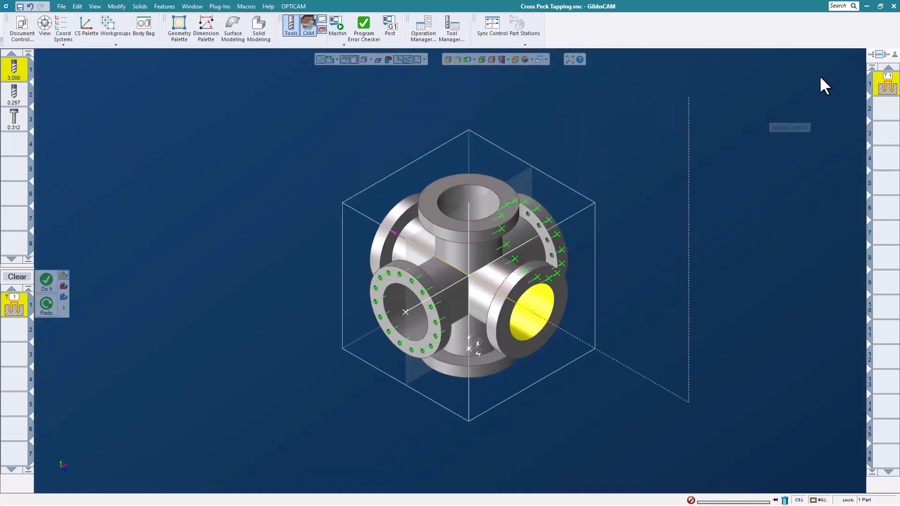
# Examine the drilling process's calculated peck depths and the available options for modifying them.
pyautogui.doubleClick(23, 311)
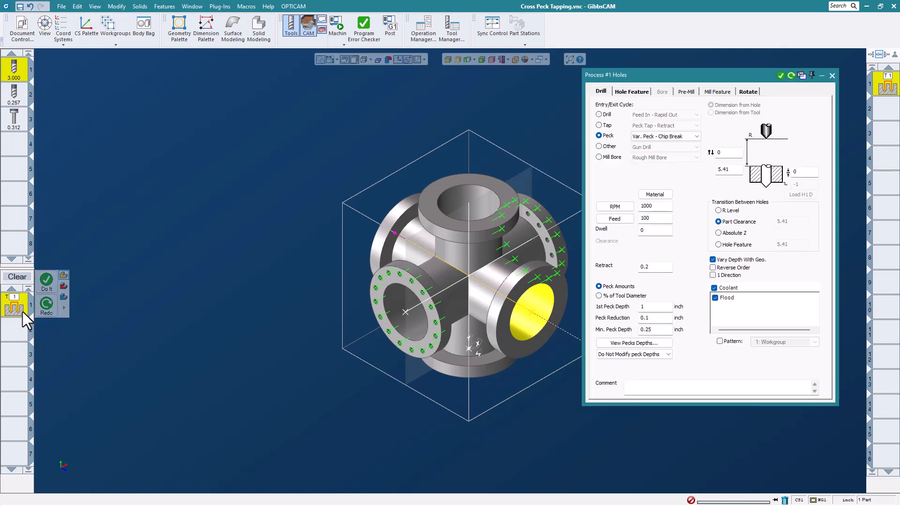
pyautogui.click(620, 342)
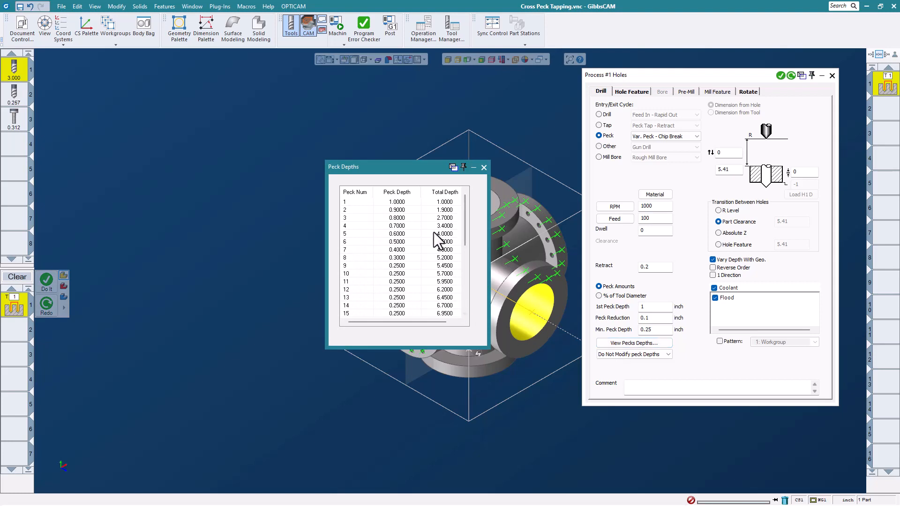
pyautogui.moveTo(464, 216)
pyautogui.mouseDown()
pyautogui.moveTo(454, 285)
pyautogui.moveTo(459, 201)
pyautogui.mouseUp()
pyautogui.click(484, 168)
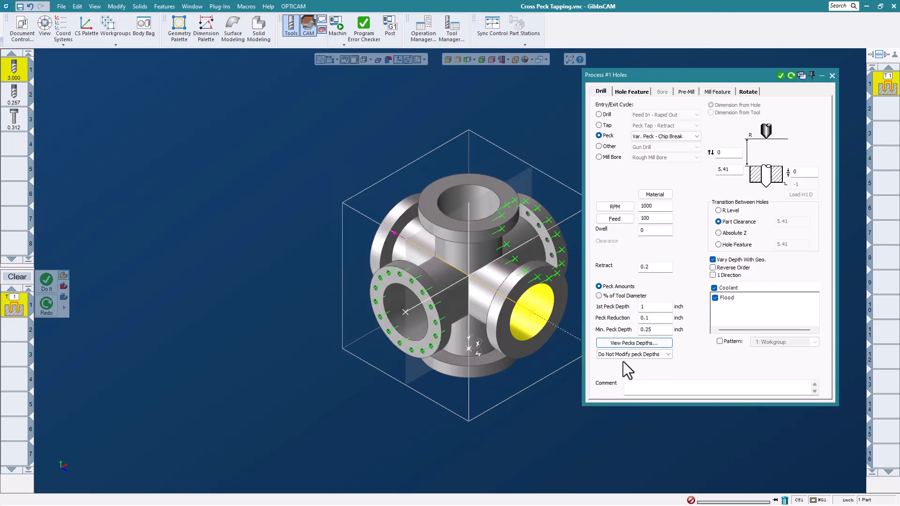
pyautogui.click(656, 355)
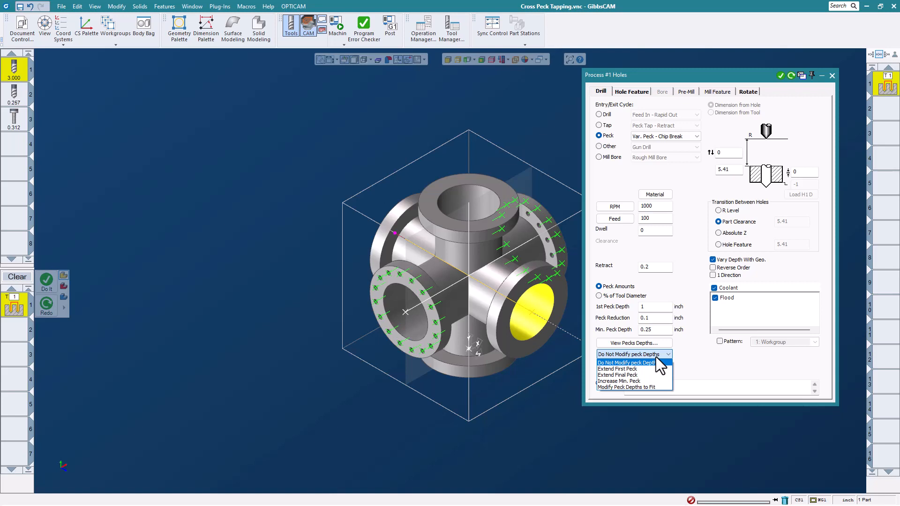
pyautogui.click(683, 357)
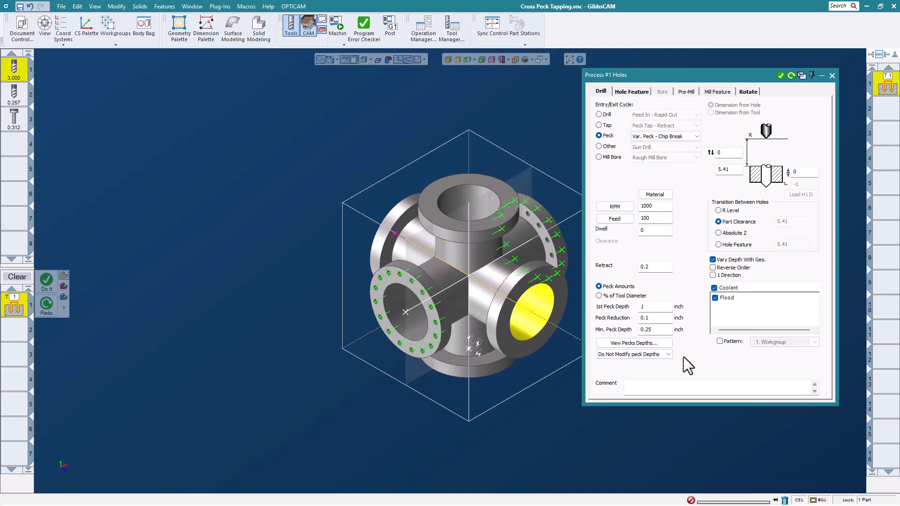
pyautogui.click(831, 76)
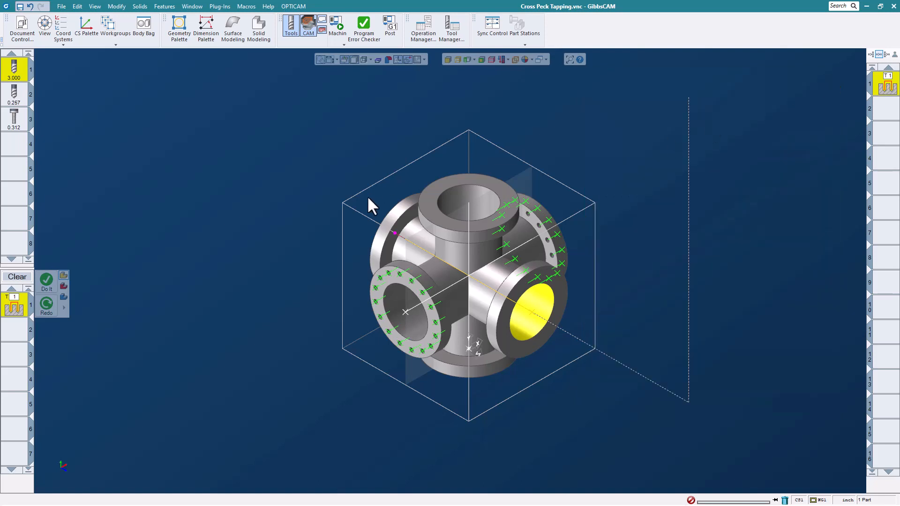
# Clear the drilling process from the process list.
pyautogui.click(16, 277)
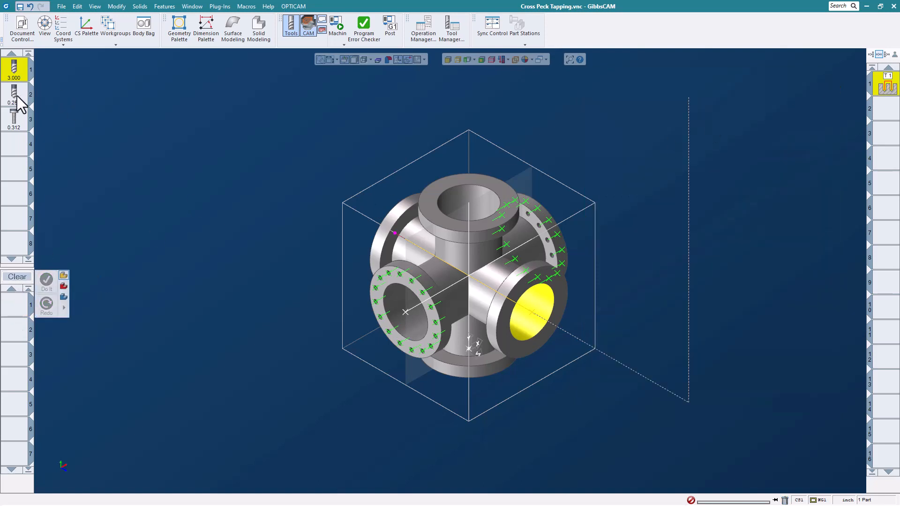
# Set up a Holes process with the 0.257 drill, using the Var. Peck - Full Out cycle.
pyautogui.moveTo(15, 95); pyautogui.dragTo(16, 307)
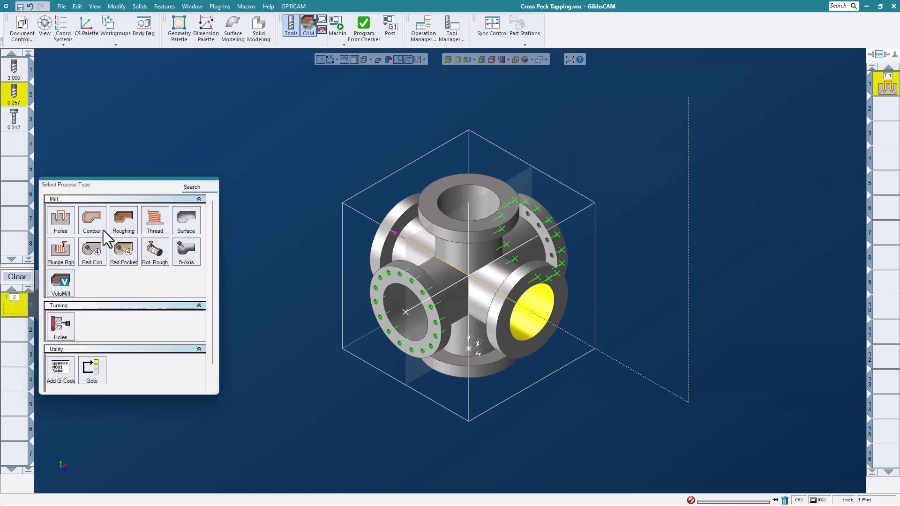
pyautogui.click(60, 220)
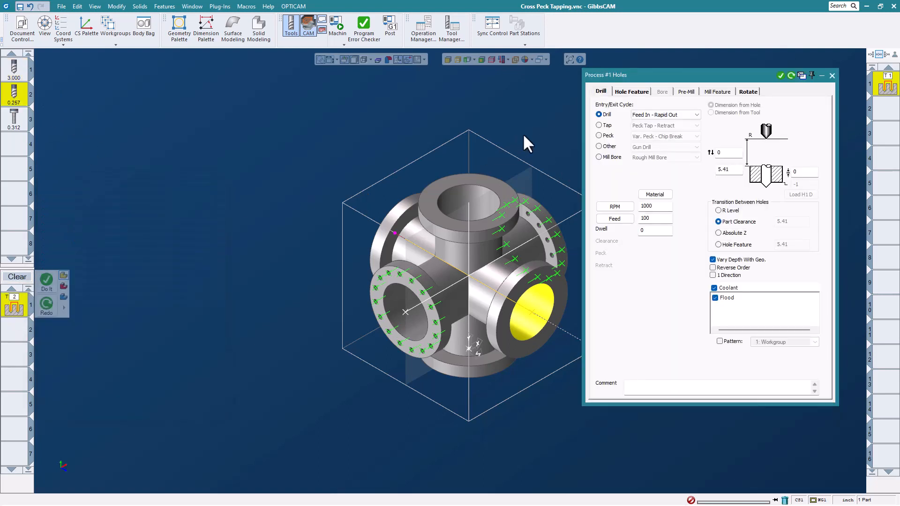
pyautogui.click(607, 136)
pyautogui.click(658, 136)
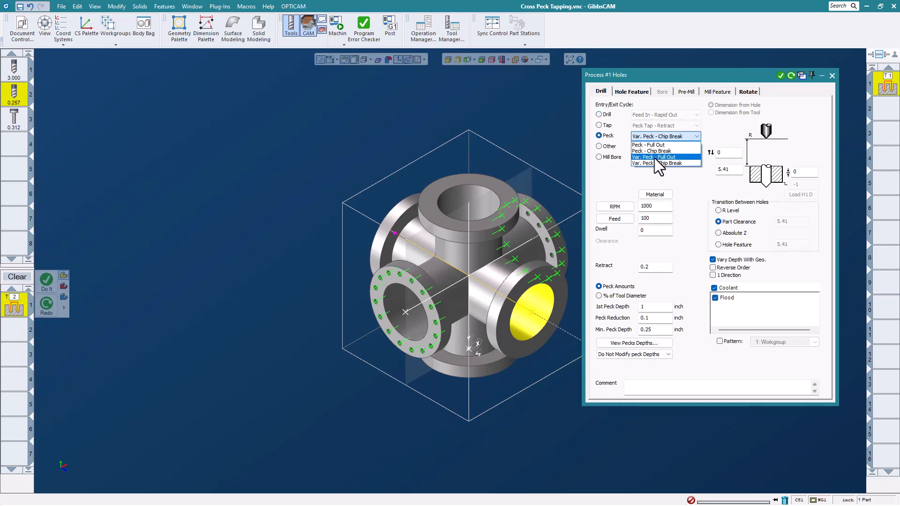
pyautogui.click(654, 159)
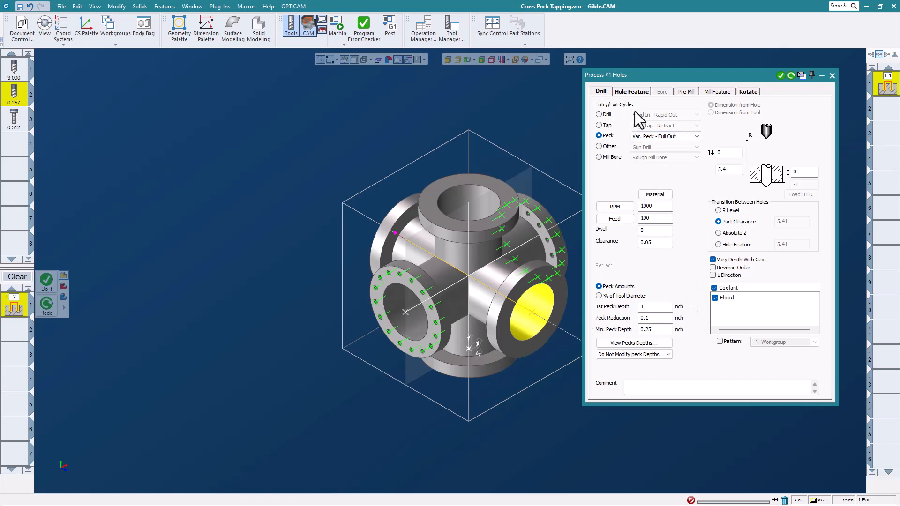
# Select the Group 2 holes on the front-facing flange and generate the peck drilling operation for them.
pyautogui.rightClick(410, 279)
pyautogui.moveTo(443, 338)
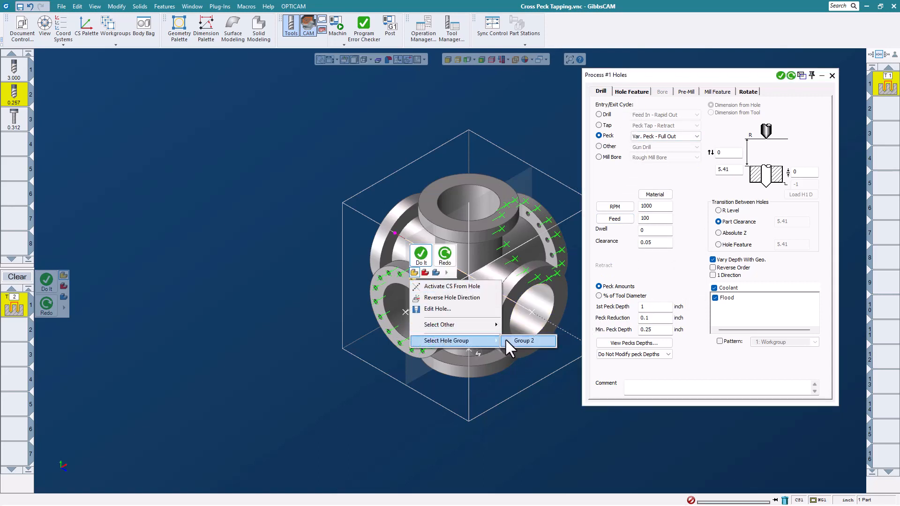
pyautogui.click(527, 341)
pyautogui.click(780, 75)
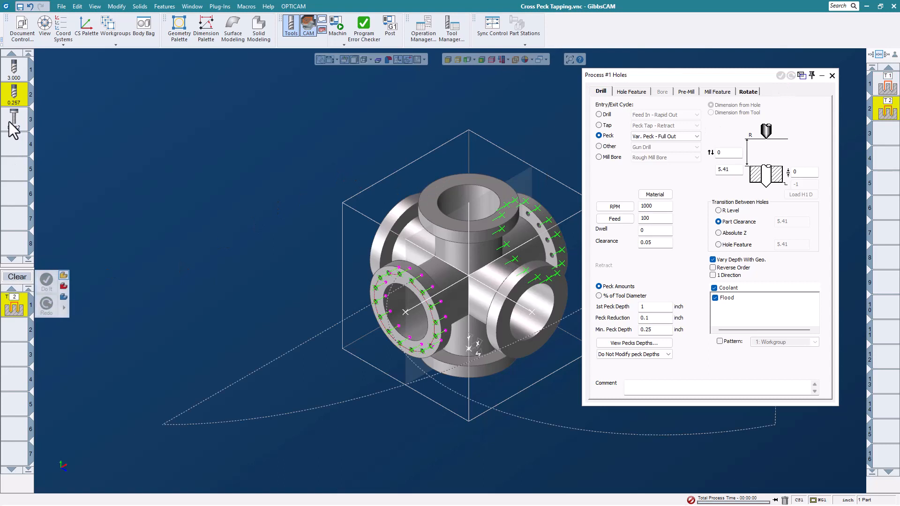
# Switch the holes process to the 0.312 tap and set its entry/exit cycle to Peck Tap - Retract.
pyautogui.moveTo(12, 121); pyautogui.dragTo(26, 313)
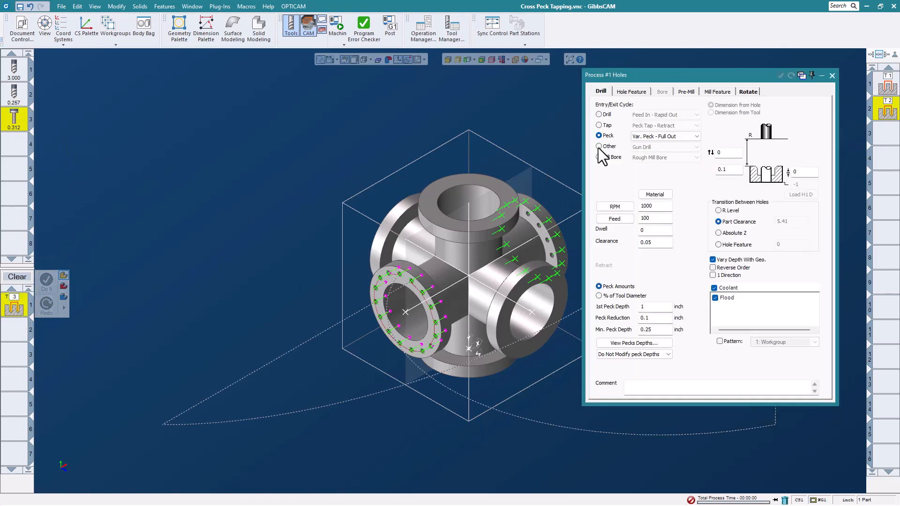
pyautogui.click(599, 125)
pyautogui.click(693, 125)
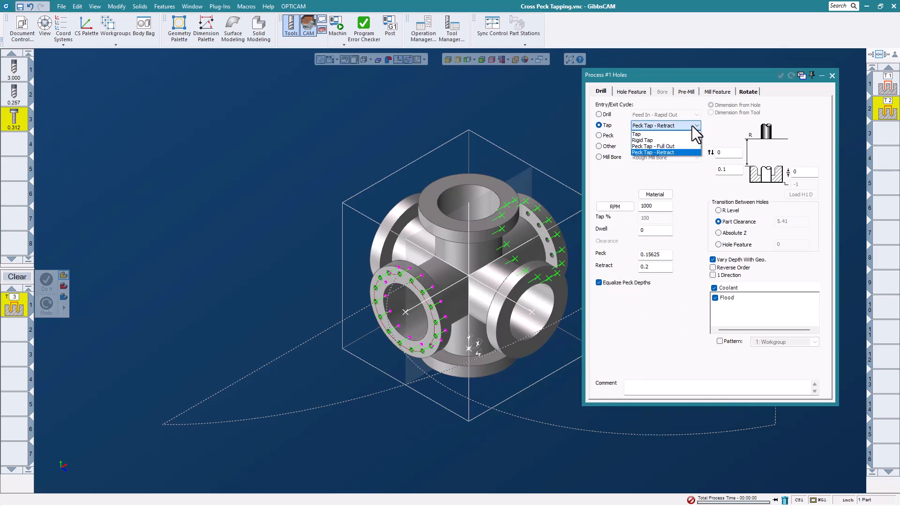
pyautogui.click(670, 153)
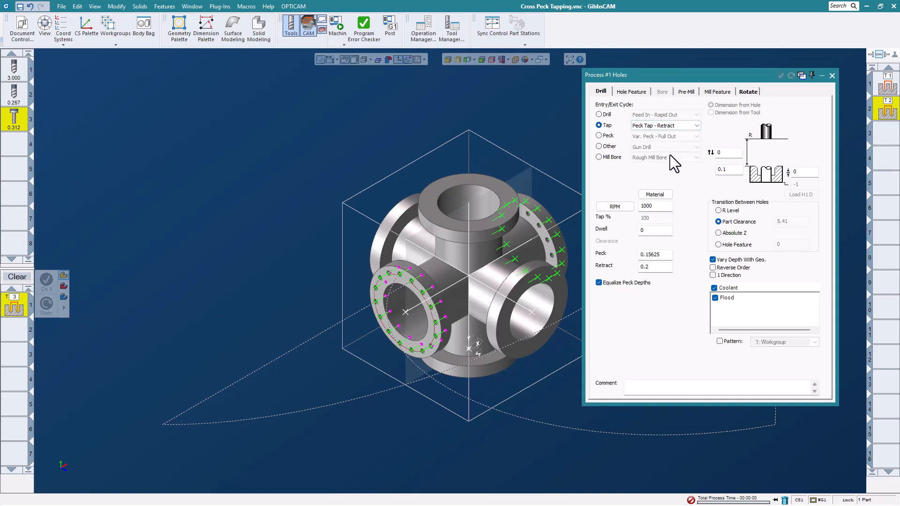
# Set the tapping process's peck to 0.15 and its retract to 0.03.
pyautogui.doubleClick(666, 259)
pyautogui.write('.150')
pyautogui.doubleClick(654, 267)
pyautogui.write('.')
# Select the same flange's hole group, generate the peck tapping operation, and close the process settings.
pyautogui.rightClick(410, 281)
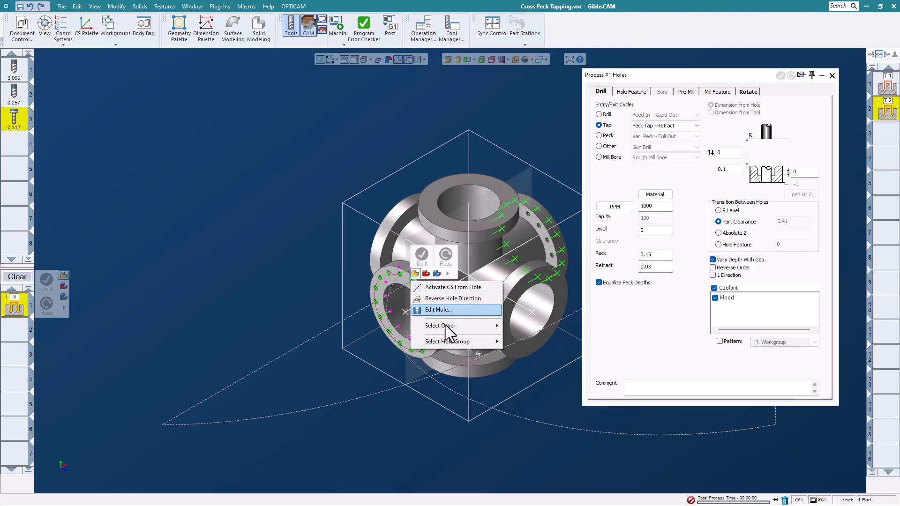
pyautogui.moveTo(473, 344)
pyautogui.click(510, 345)
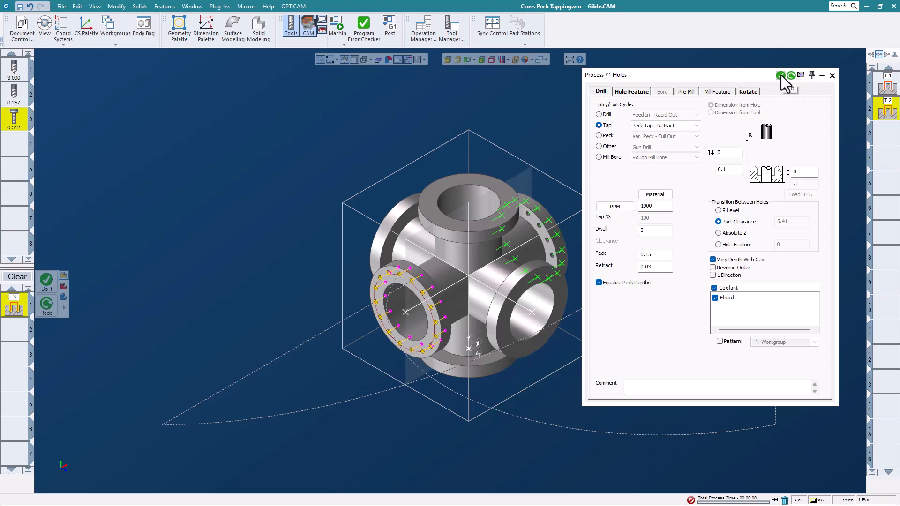
pyautogui.click(780, 76)
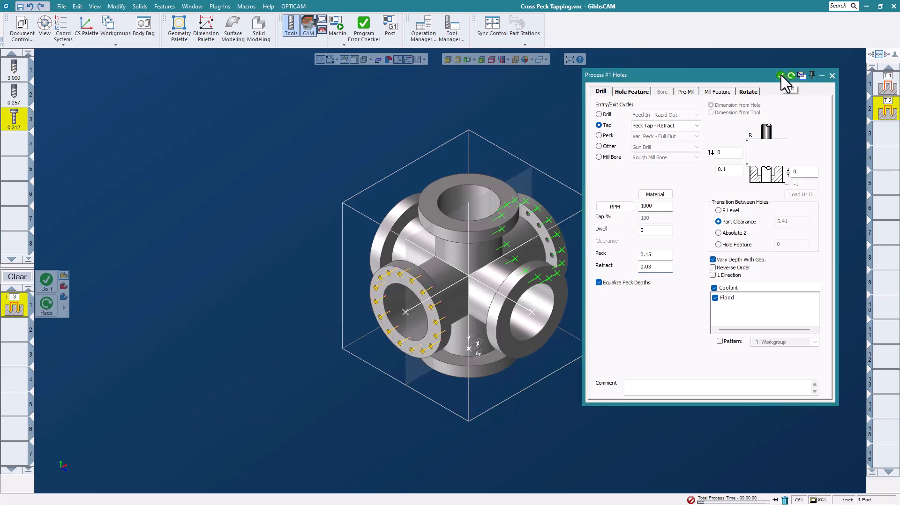
pyautogui.click(832, 75)
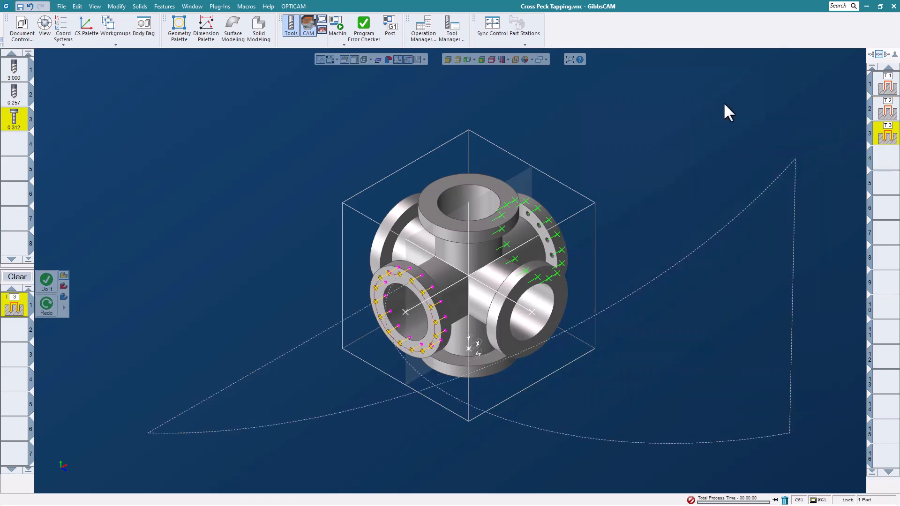
# Run the machine simulation of the drilling and tapping operations at a slightly higher speed, with the part in close view.
pyautogui.click(343, 29)
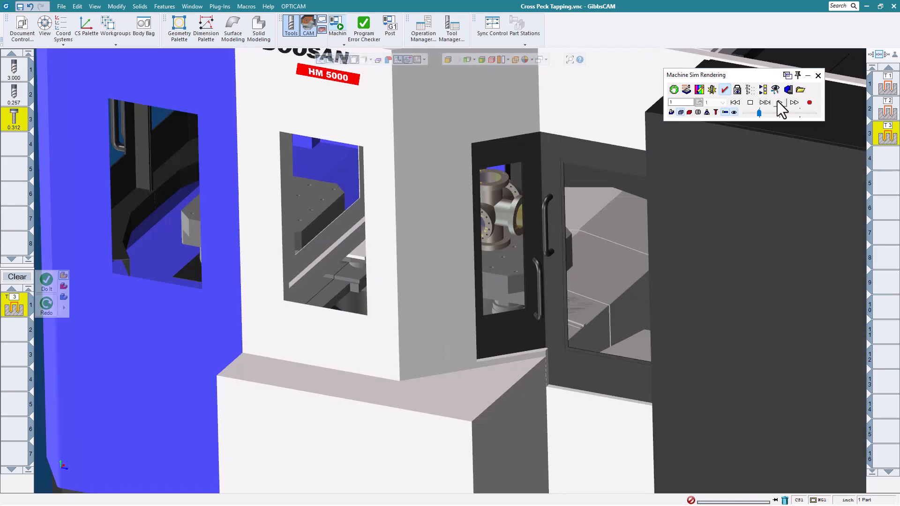
pyautogui.click(779, 103)
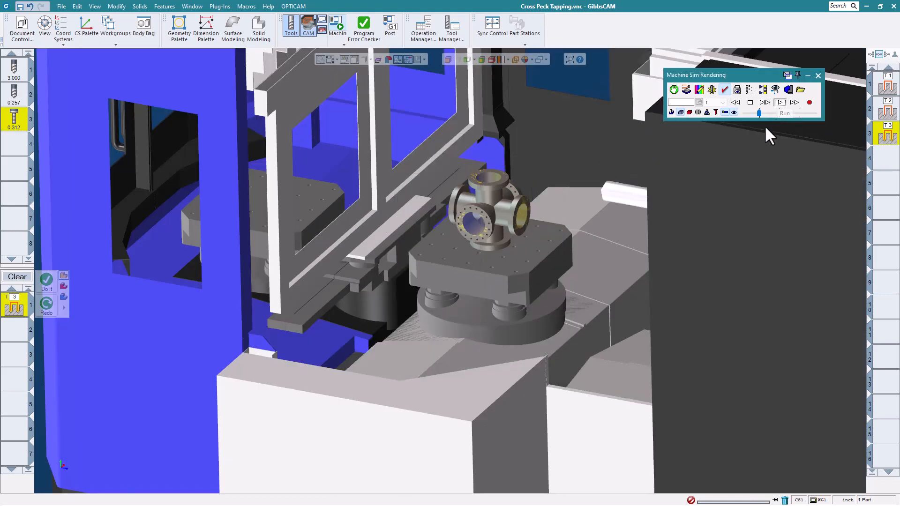
pyautogui.moveTo(758, 113); pyautogui.dragTo(764, 113)
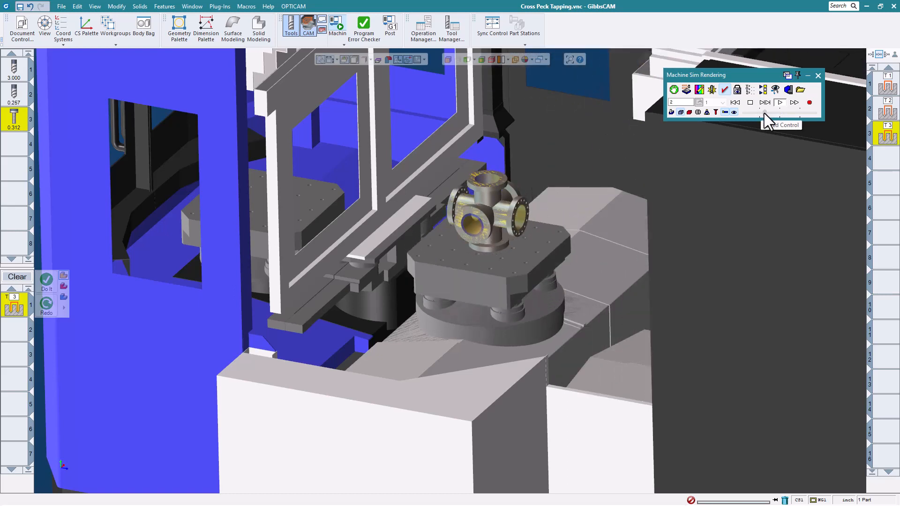
pyautogui.scroll(5, 530, 236)
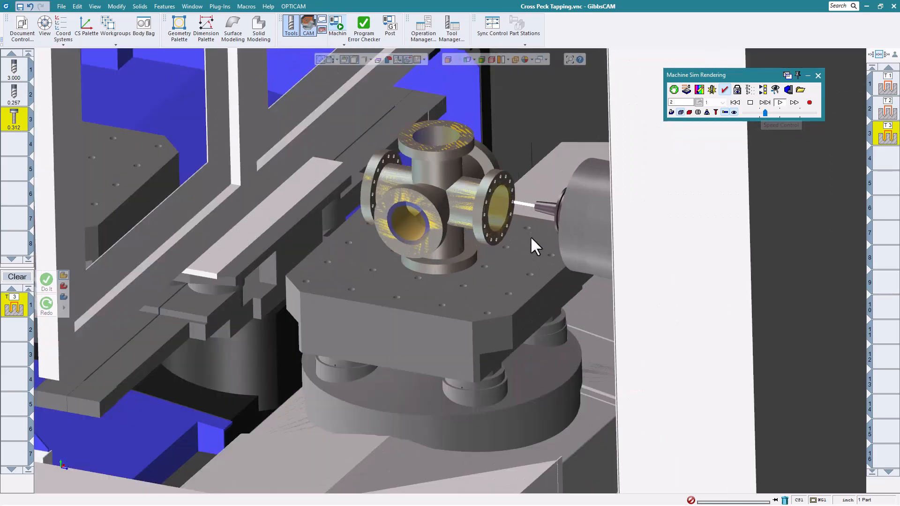
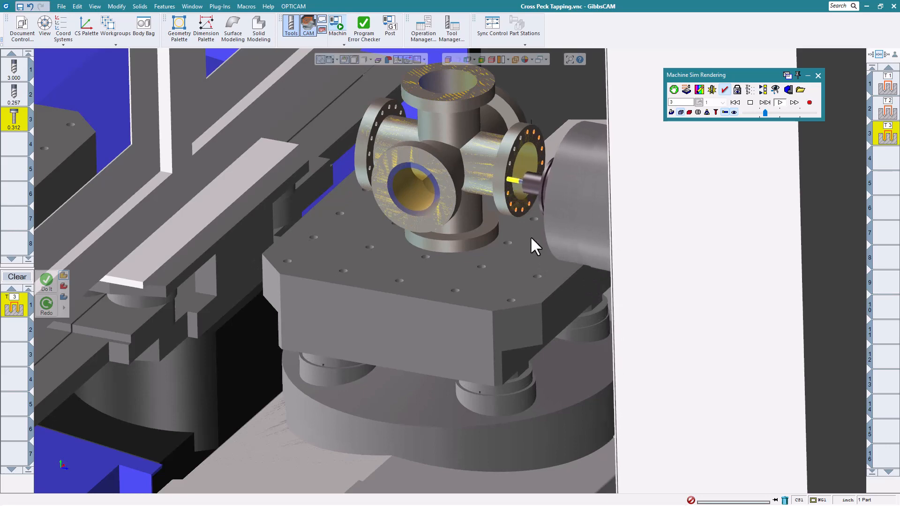
# Close the machine simulation, replace the holes process's tool with the 3.000 drill, and open the process settings.
pyautogui.click(818, 76)
pyautogui.scroll(-3, 331, 237)
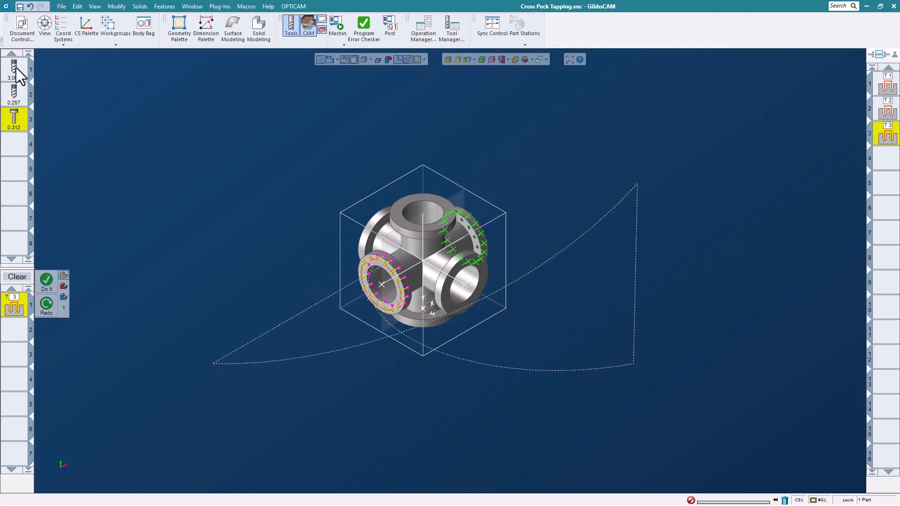
pyautogui.moveTo(15, 70); pyautogui.dragTo(17, 307)
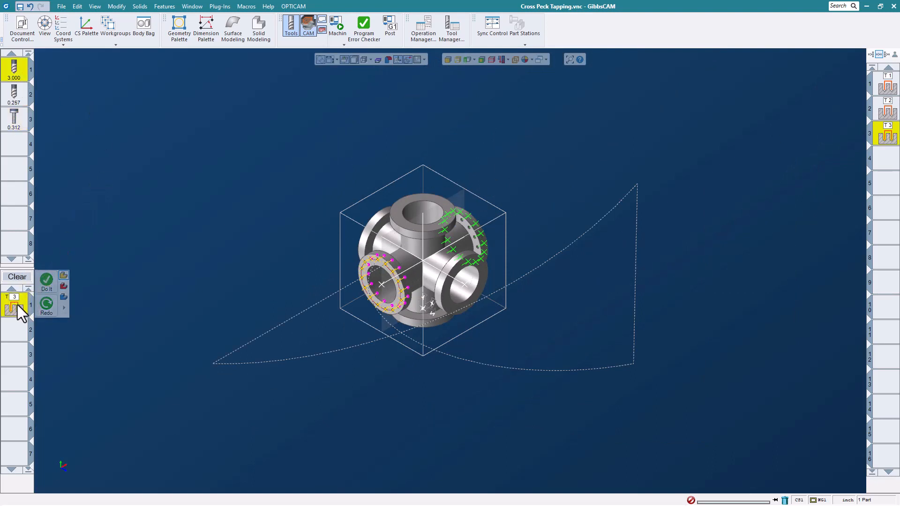
pyautogui.doubleClick(17, 306)
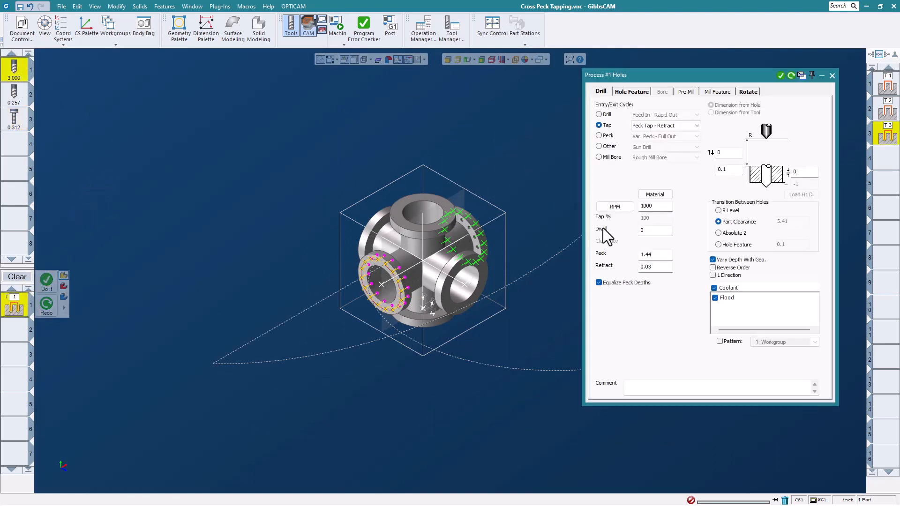
# Set the holes process's entry/exit cycle to Gun Drill with a feed of 0.1.
pyautogui.click(610, 158)
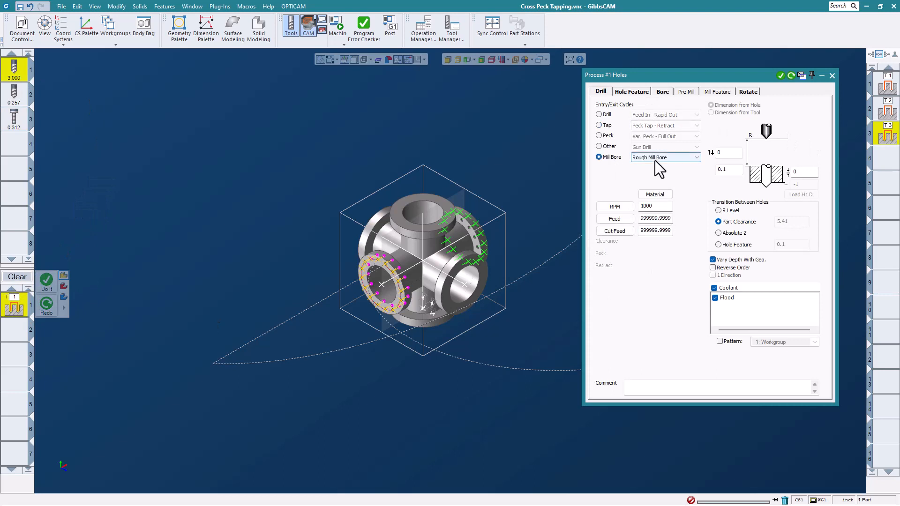
pyautogui.click(608, 148)
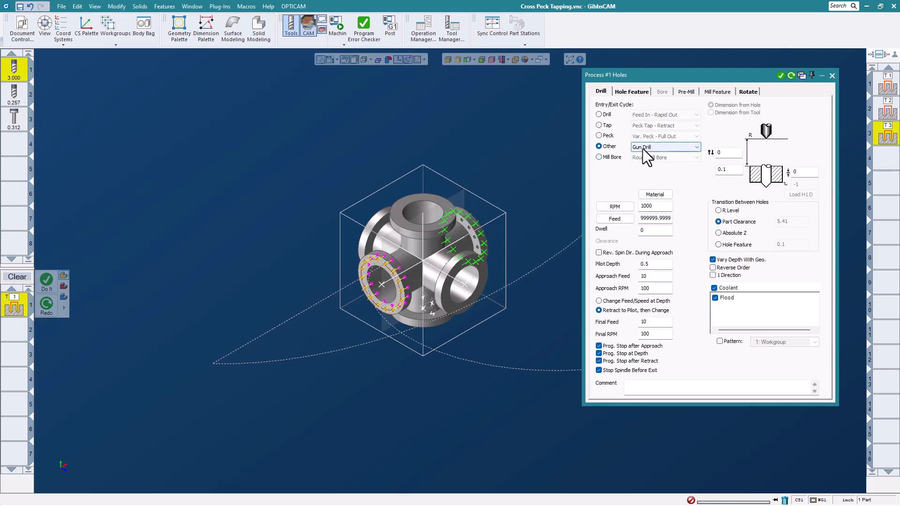
pyautogui.doubleClick(647, 220)
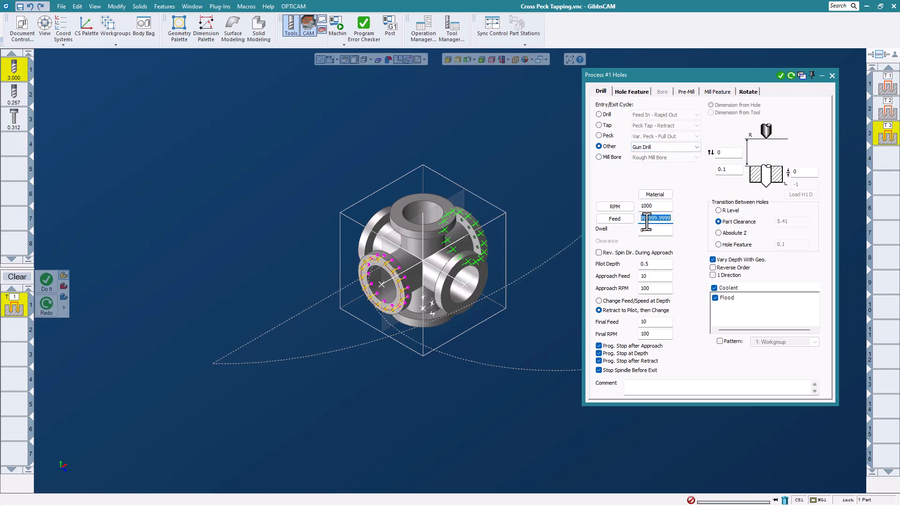
pyautogui.write('.1')
pyautogui.click(632, 302)
# Select the inner bore face of the front-right flange, generate its gun drill operation, and close the process settings.
pyautogui.click(464, 287)
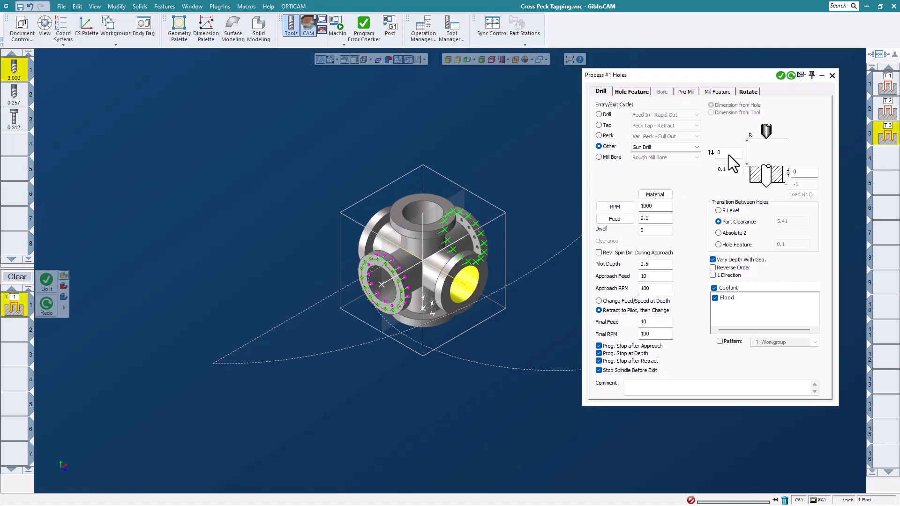
pyautogui.click(780, 76)
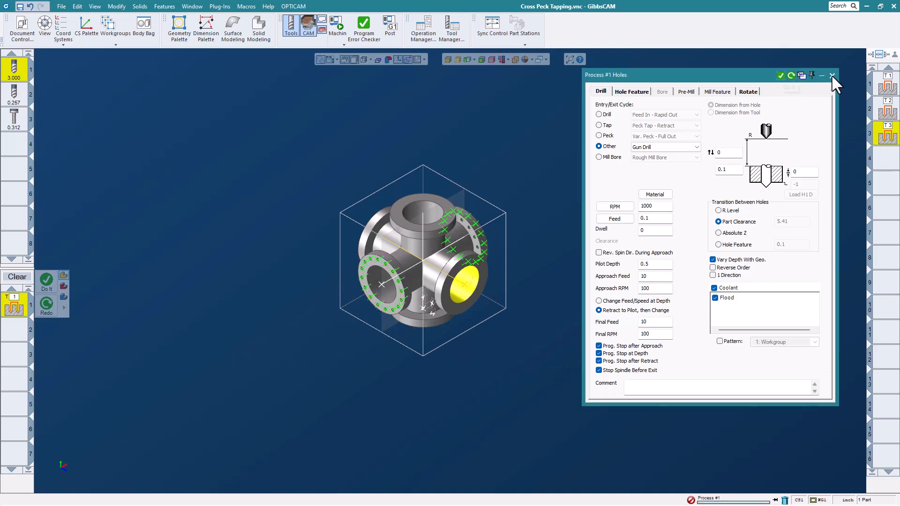
pyautogui.click(832, 75)
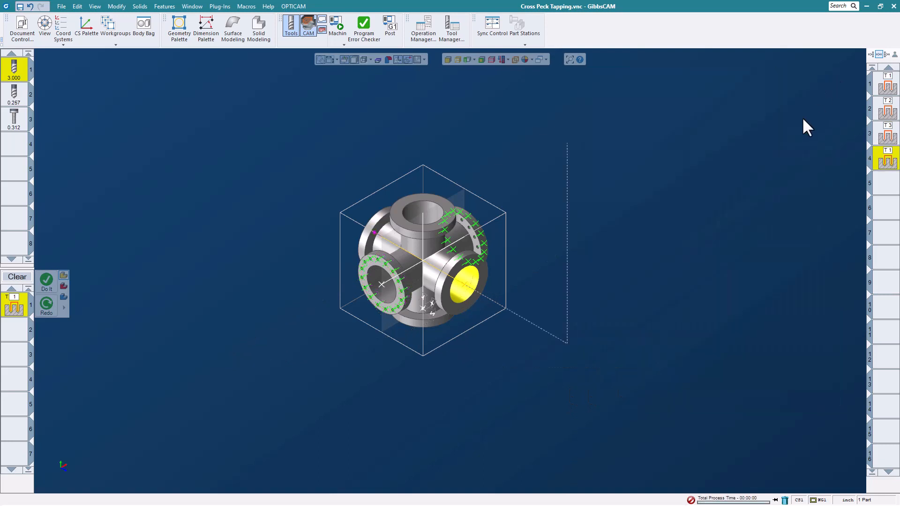
# Run the machine simulation of the gun drill operation through to the end, look over the part, and close the simulation.
pyautogui.click(338, 22)
pyautogui.click(763, 89)
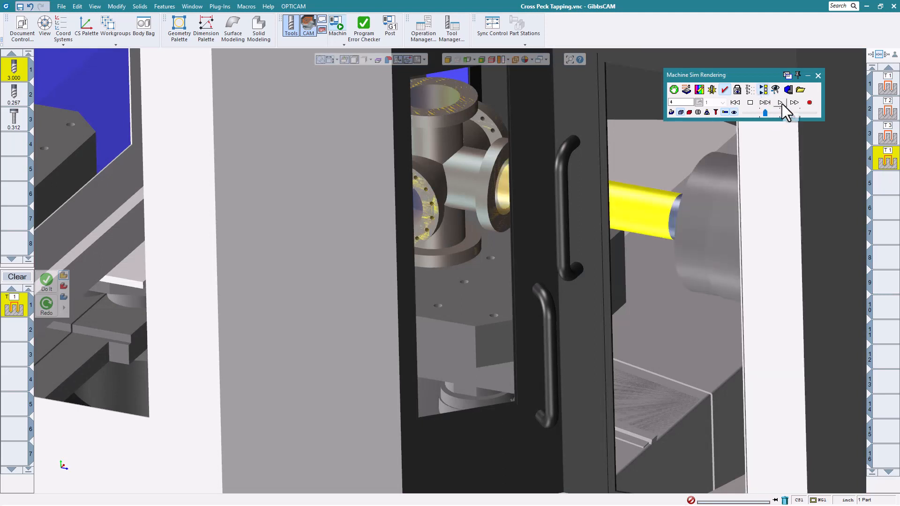
pyautogui.click(781, 102)
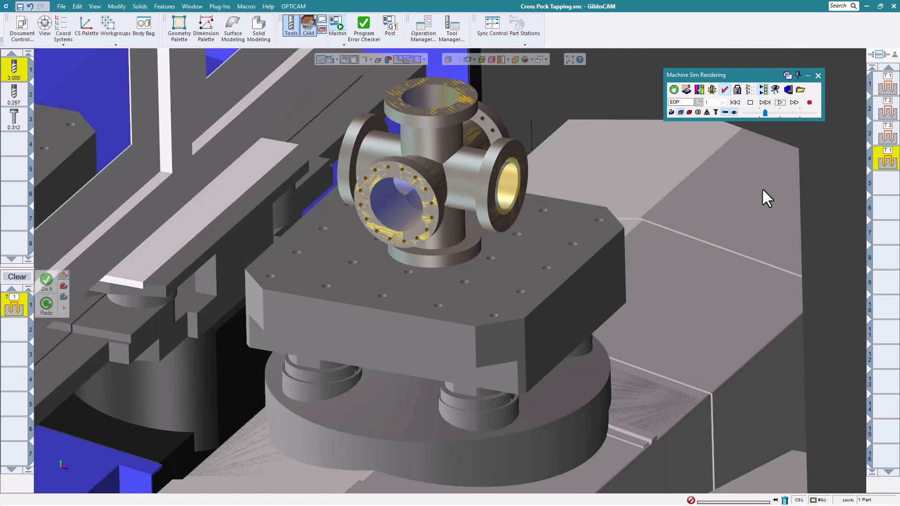
pyautogui.scroll(-4, 571, 245)
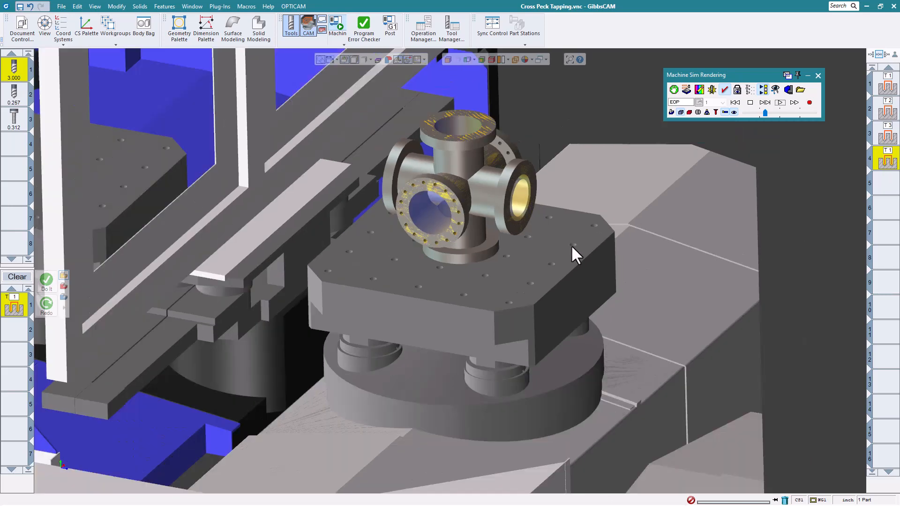
pyautogui.moveTo(731, 228); pyautogui.dragTo(723, 279, button='middle')
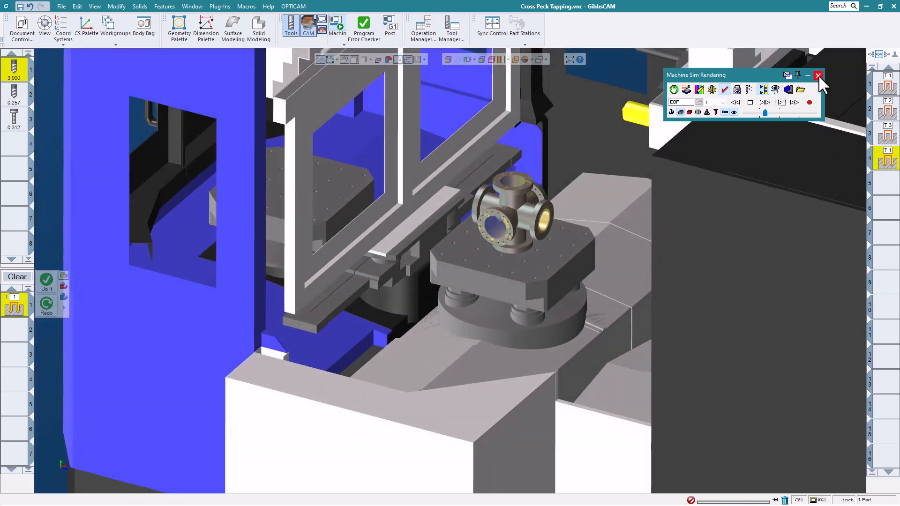
pyautogui.click(818, 76)
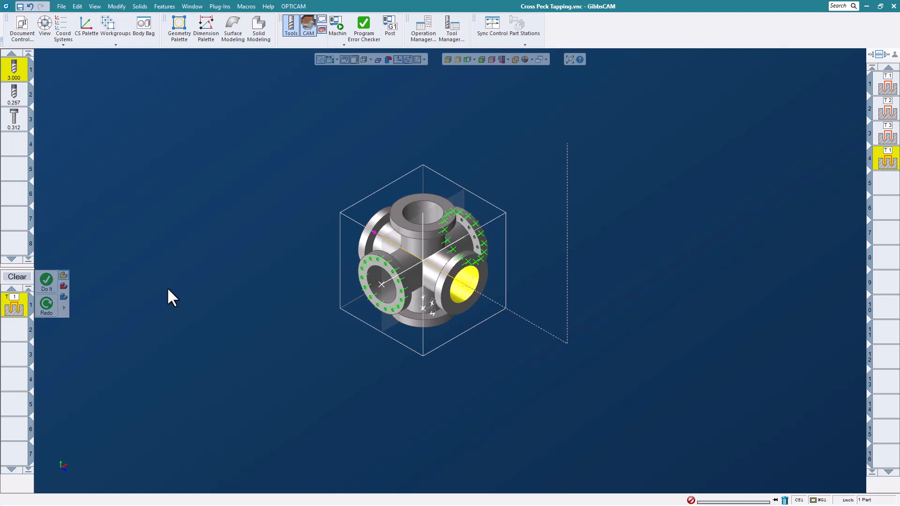
# Close the Cross Peck Tapping part without saving its changes.
pyautogui.scroll(3, 378, 262)
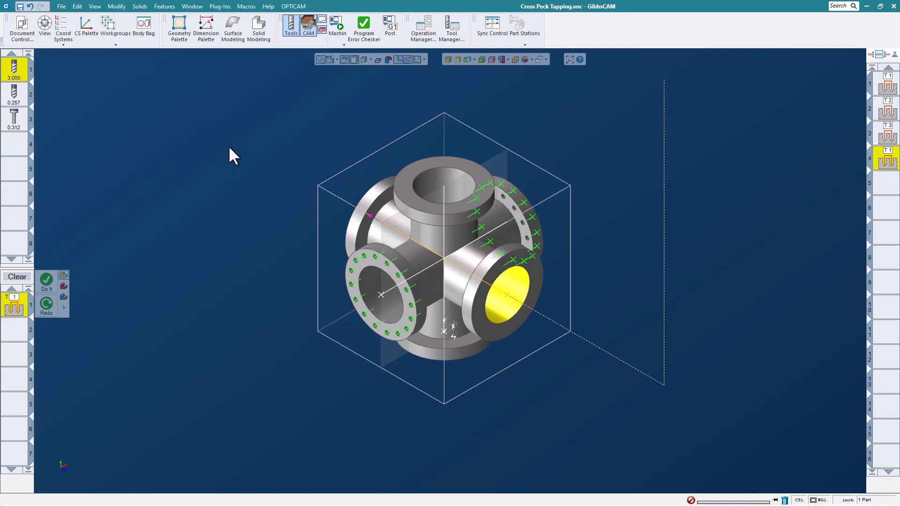
pyautogui.click(58, 8)
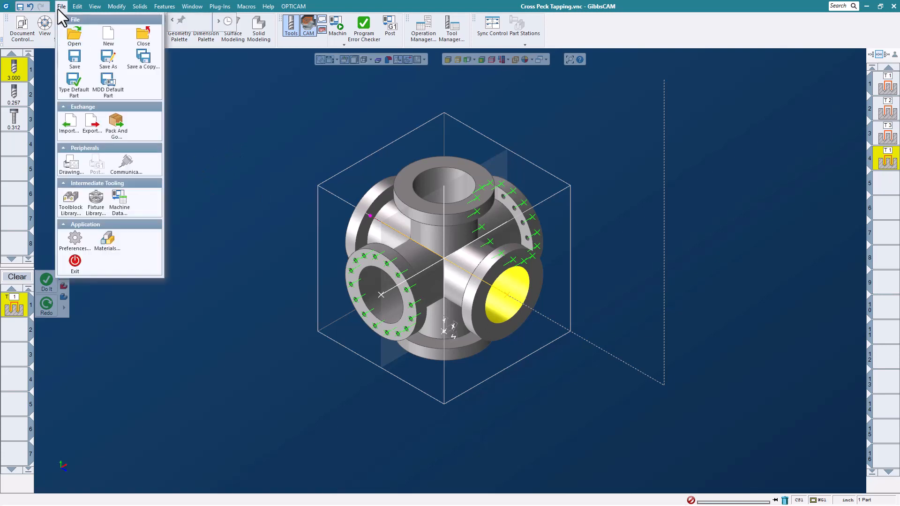
pyautogui.click(145, 37)
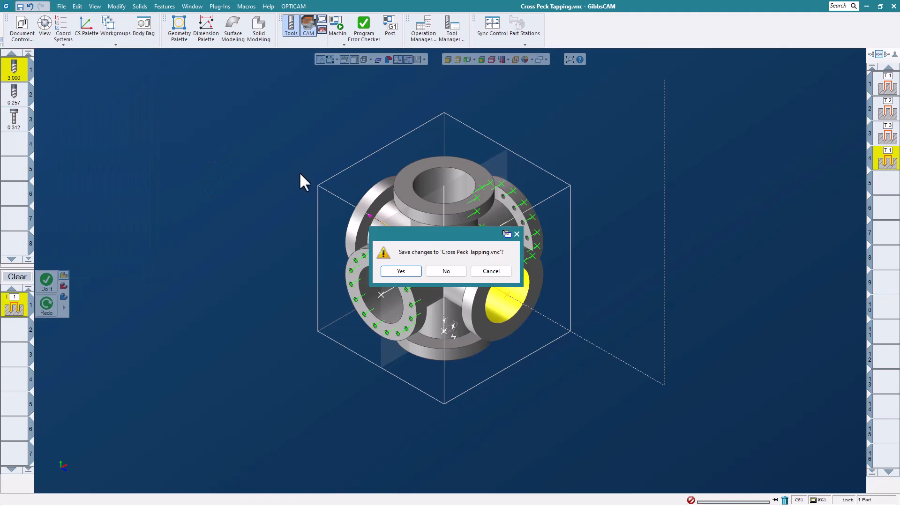
pyautogui.click(437, 272)
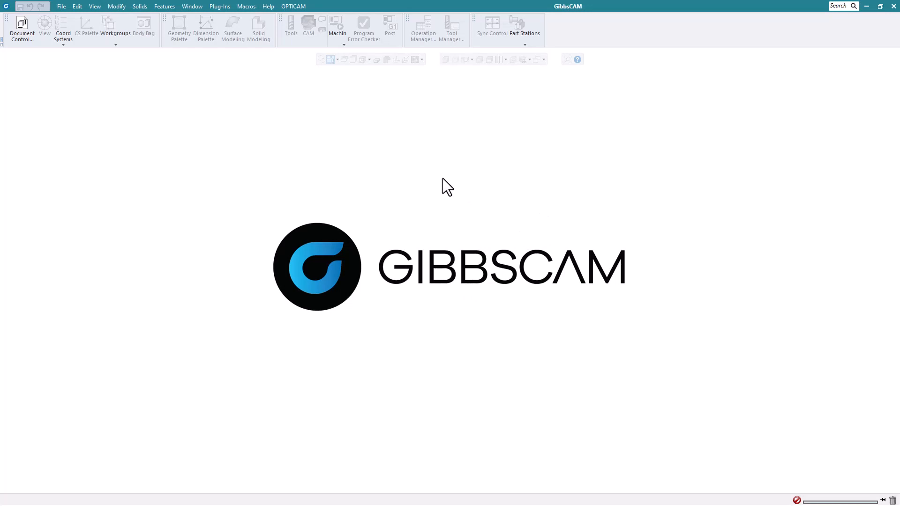
# Open the part file Dice-Work Area.vnc from the Whats New 2023 Webinar Parts folder.
pyautogui.click(62, 9)
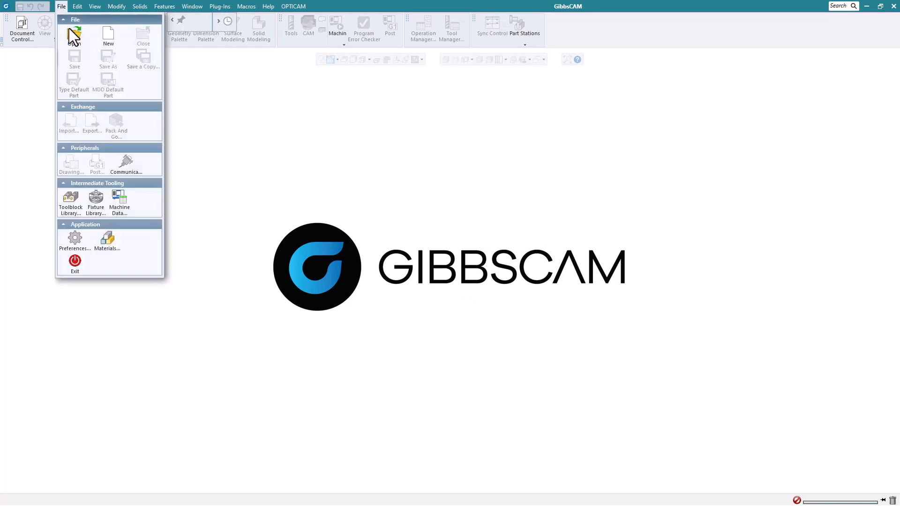
pyautogui.click(71, 36)
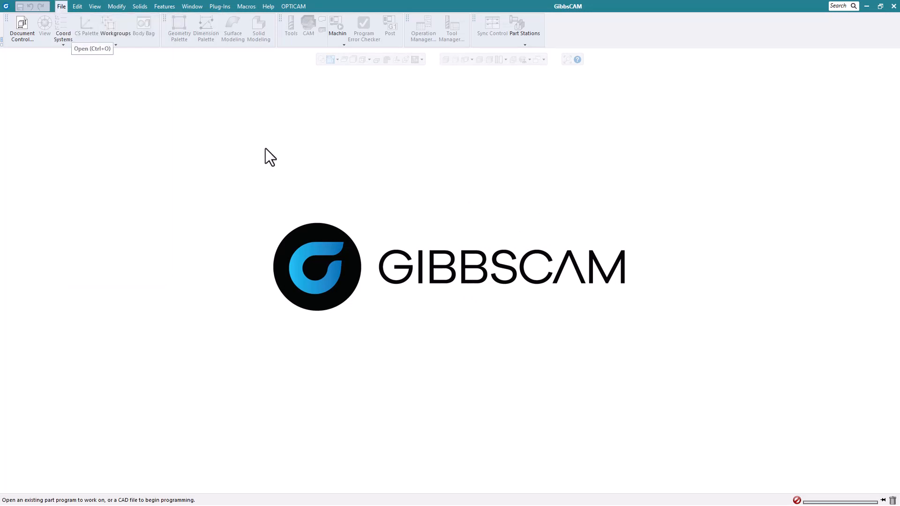
pyautogui.click(275, 166)
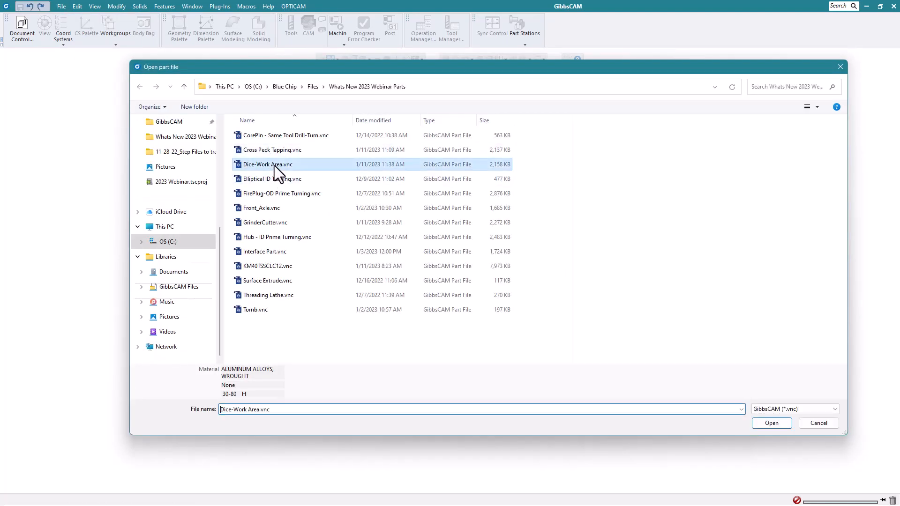
pyautogui.click(778, 423)
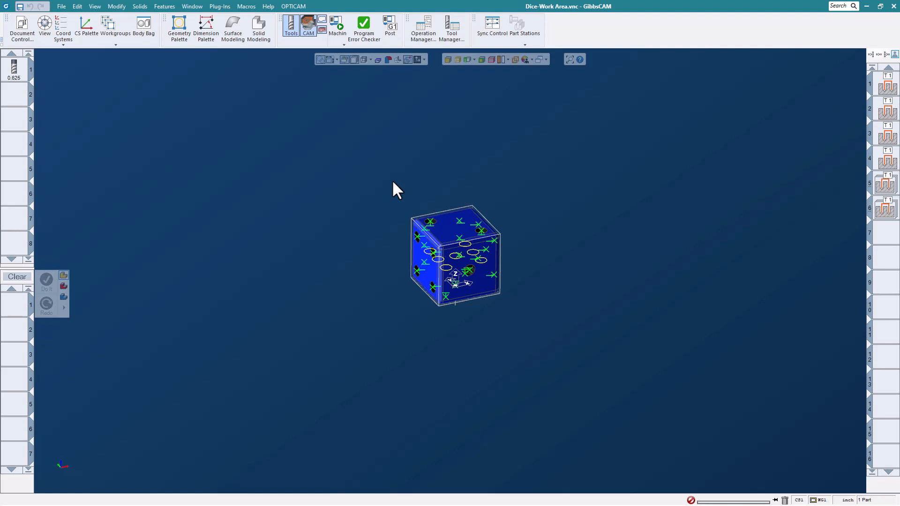
# Hide the tool and CAM lists, run the dice part's machine simulation to the end, rewind it, and close it.
pyautogui.click(309, 31)
pyautogui.click(294, 32)
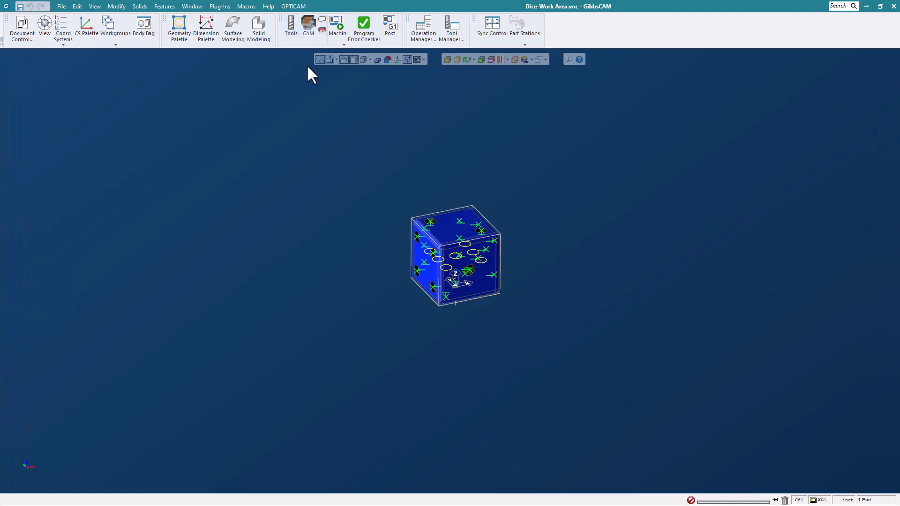
pyautogui.click(338, 27)
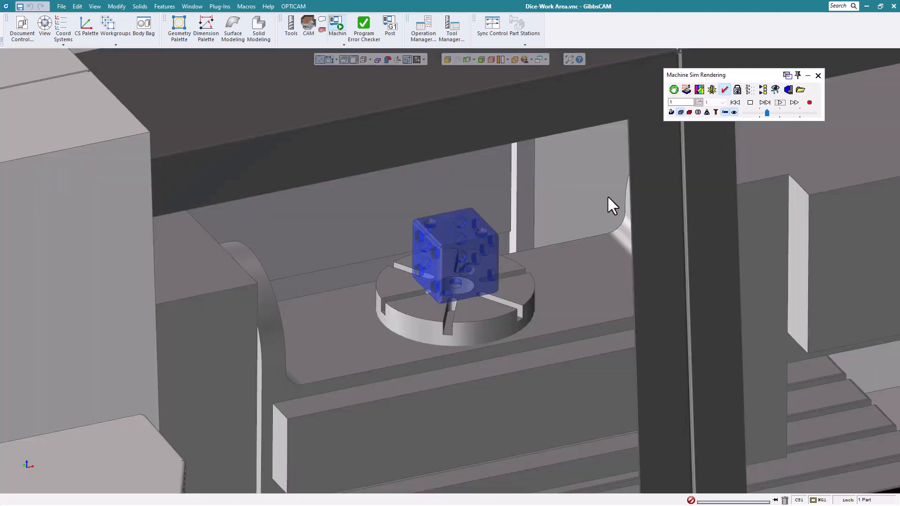
pyautogui.click(780, 103)
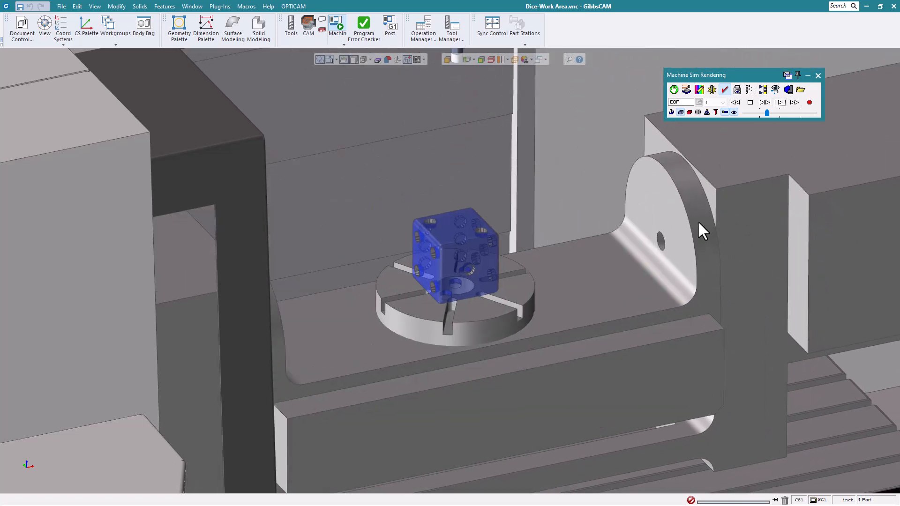
pyautogui.scroll(-3, 510, 226)
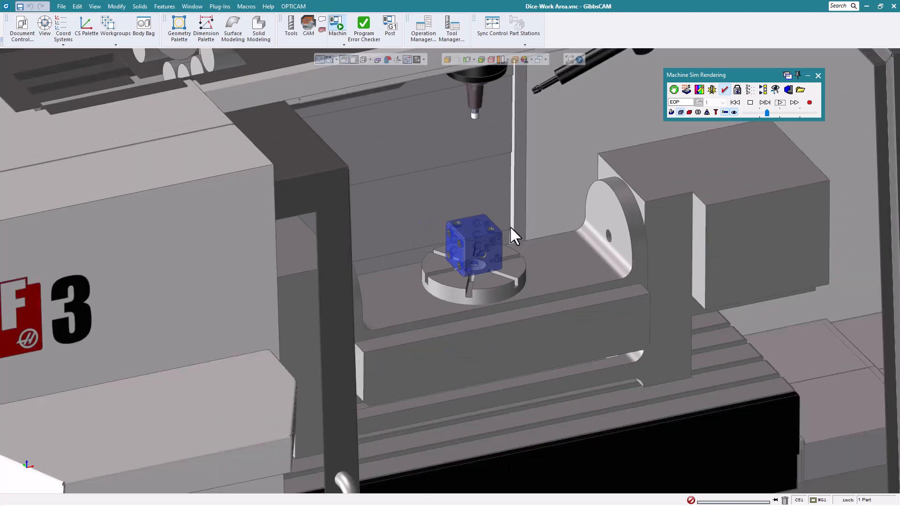
pyautogui.click(737, 102)
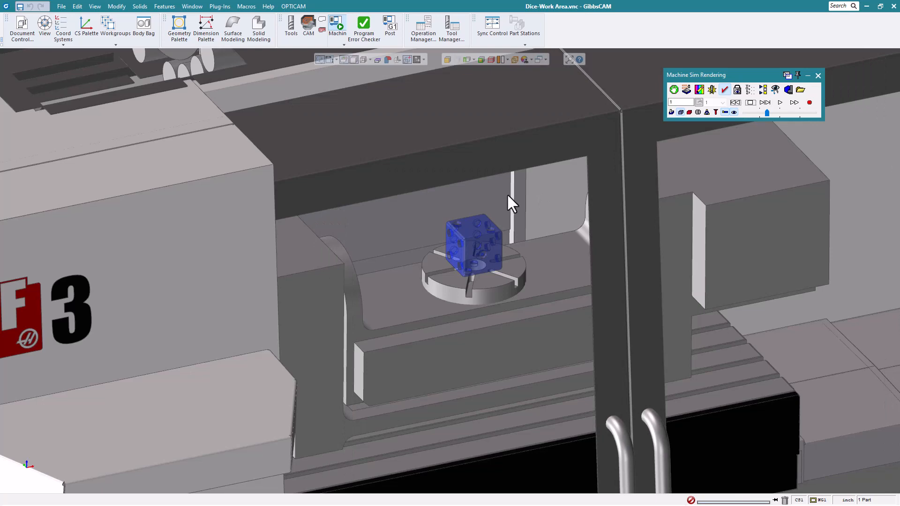
pyautogui.scroll(-3, 412, 195)
pyautogui.click(818, 75)
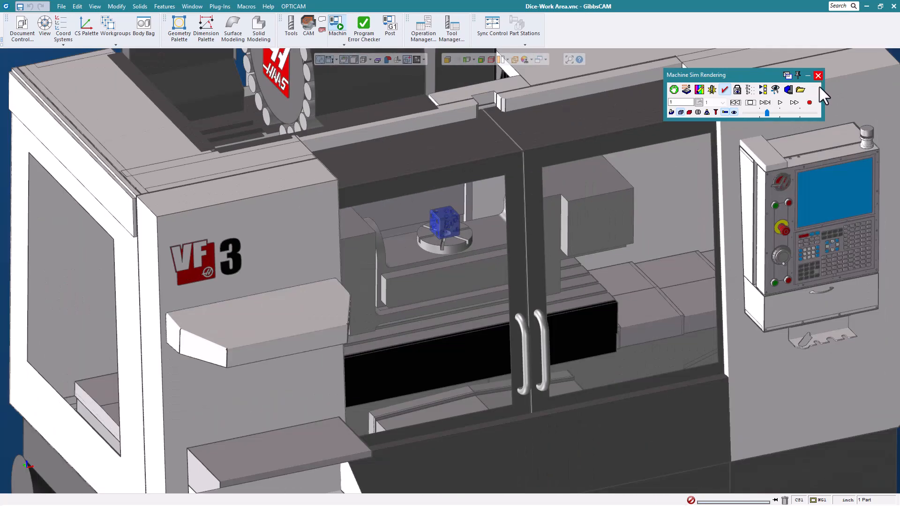
# Show the CAM and tool lists again and check the first operation's angle calculation options without changing them.
pyautogui.click(309, 24)
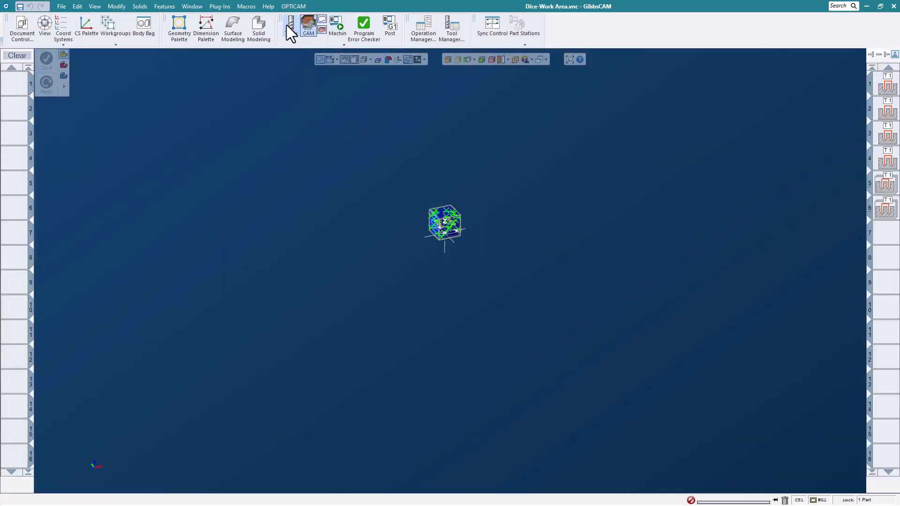
pyautogui.click(288, 24)
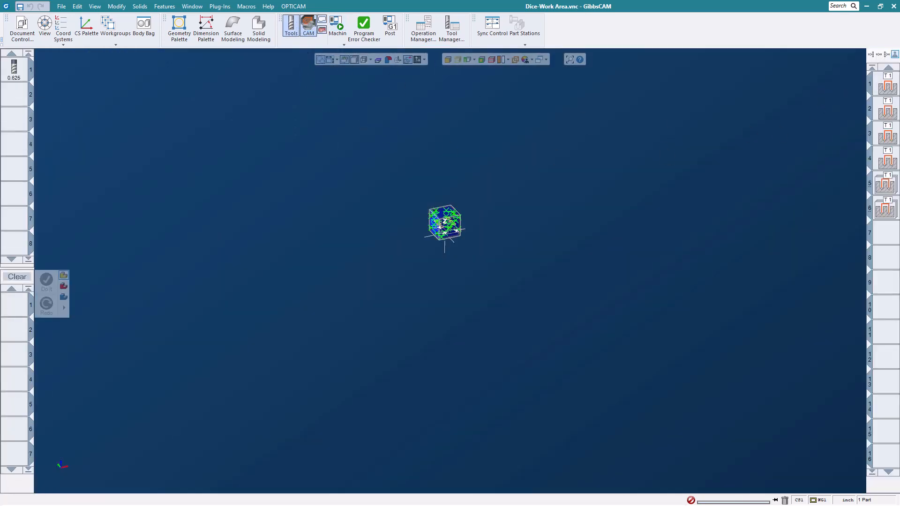
pyautogui.rightClick(894, 81)
pyautogui.click(811, 274)
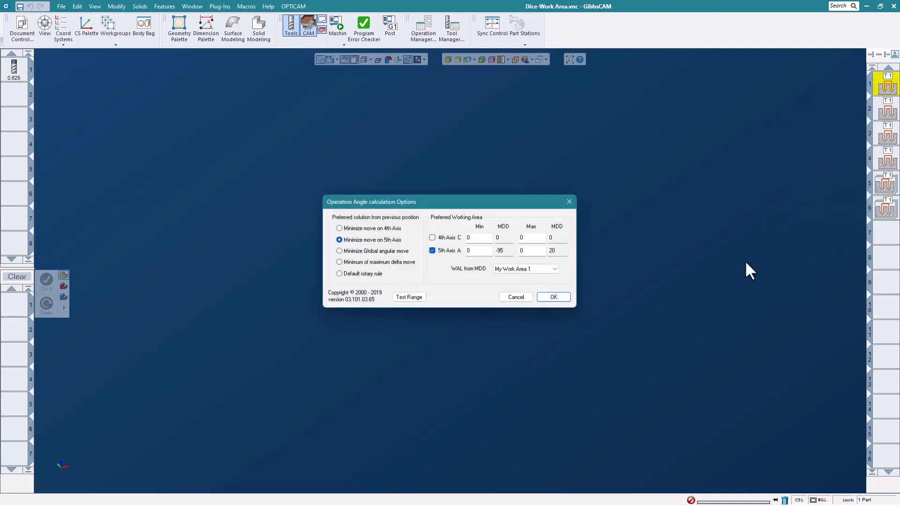
pyautogui.click(529, 300)
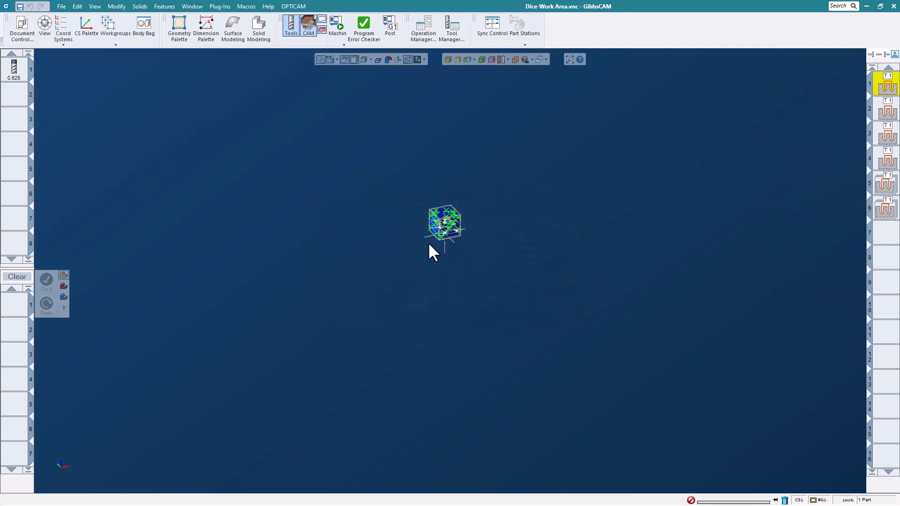
# Set My Work Area 1's 2nd Rotary Axis limits to a minimum of -120 and a maximum of 30, and update the operations.
pyautogui.scroll(2, 435, 234)
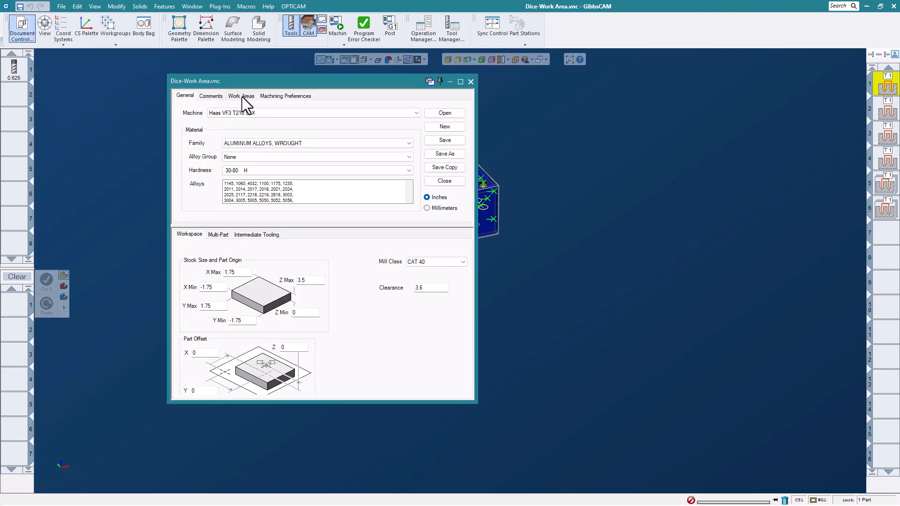
pyautogui.click(239, 96)
pyautogui.moveTo(281, 84); pyautogui.dragTo(345, 84)
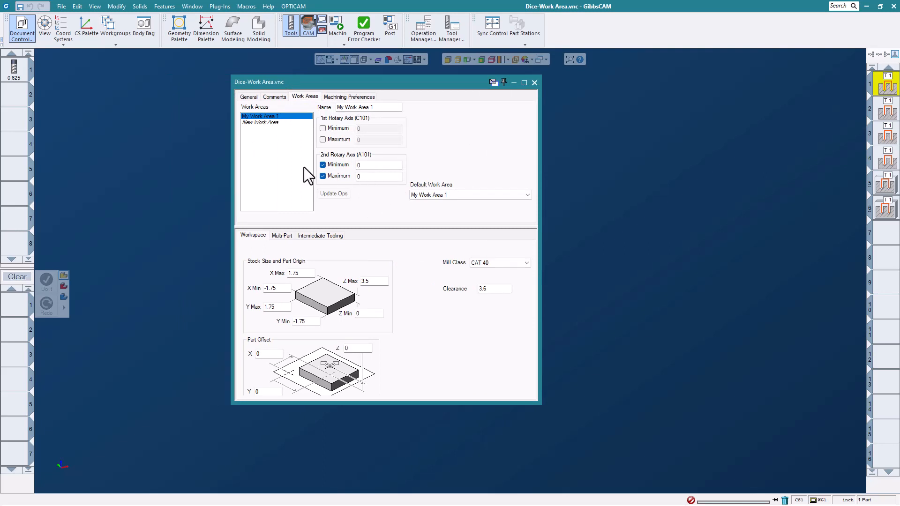
pyautogui.click(368, 165)
pyautogui.write('-12')
pyautogui.click(366, 176)
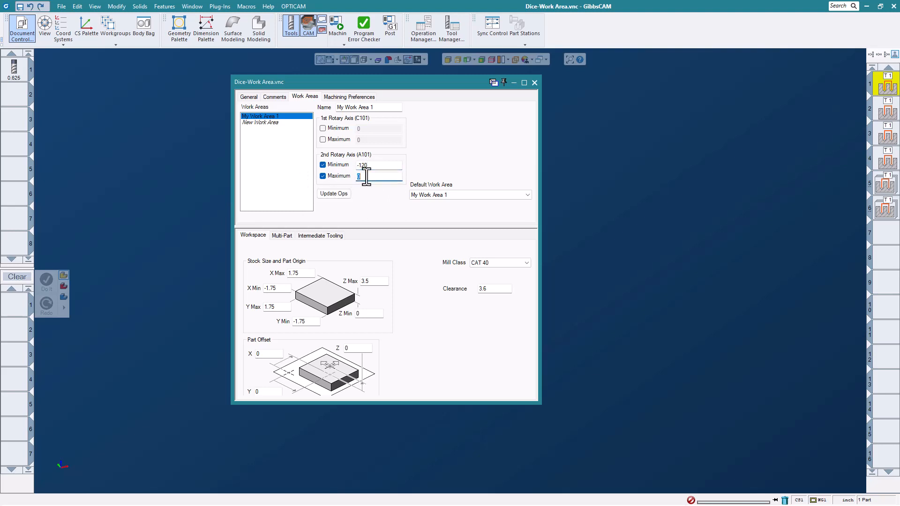
pyautogui.write('30')
pyautogui.click(335, 194)
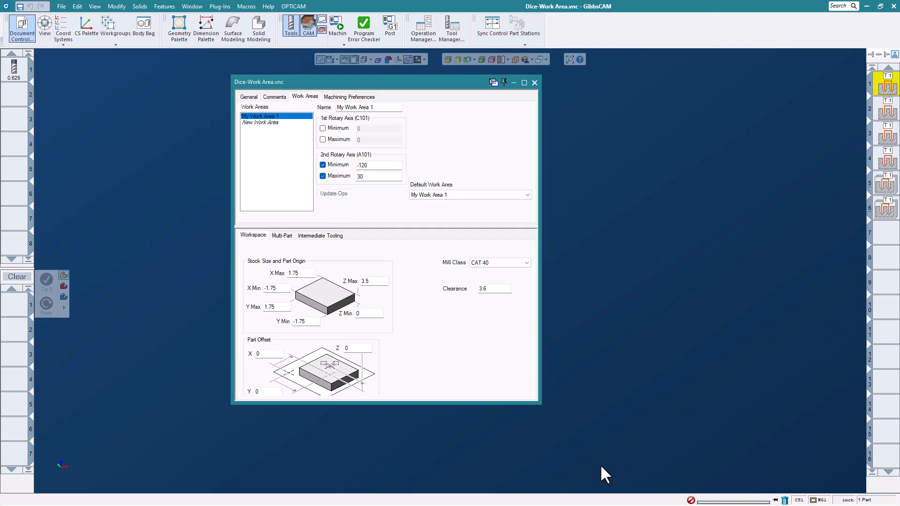
pyautogui.click(534, 83)
# Run the dice part's machine simulation to the end with the updated work area limits and examine the rotary table and part.
pyautogui.click(336, 22)
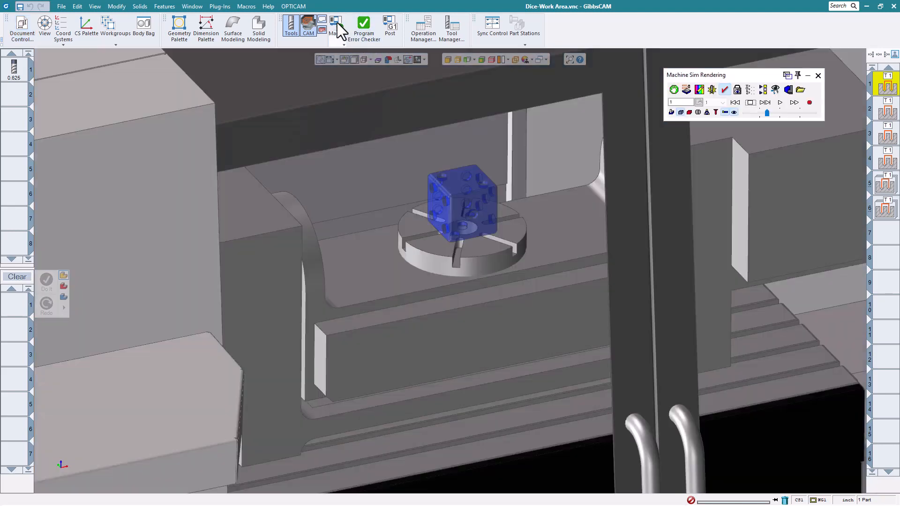
pyautogui.click(780, 103)
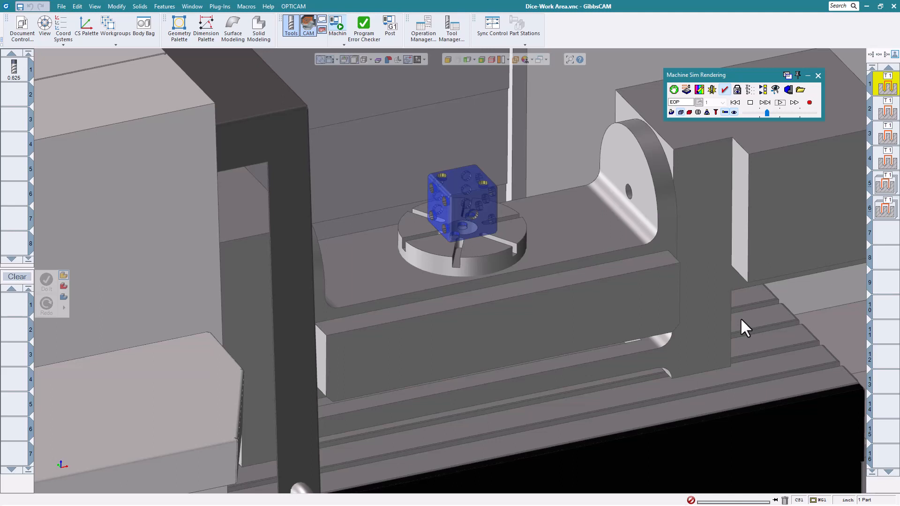
pyautogui.scroll(-3, 474, 239)
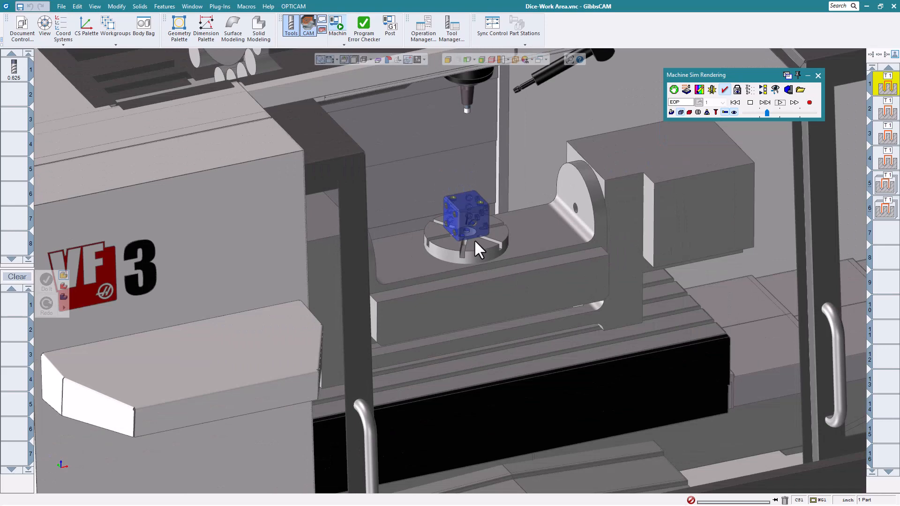
pyautogui.scroll(5, 474, 239)
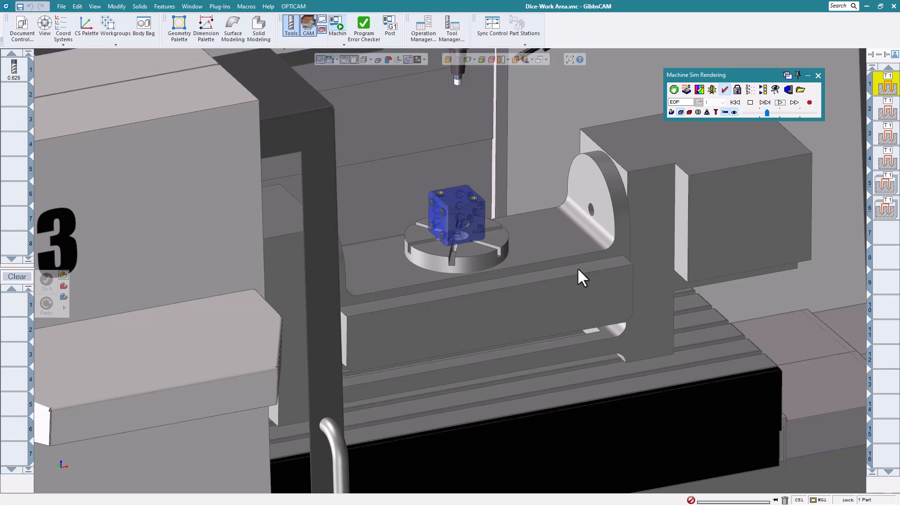
pyautogui.moveTo(578, 267); pyautogui.dragTo(592, 293, button='middle')
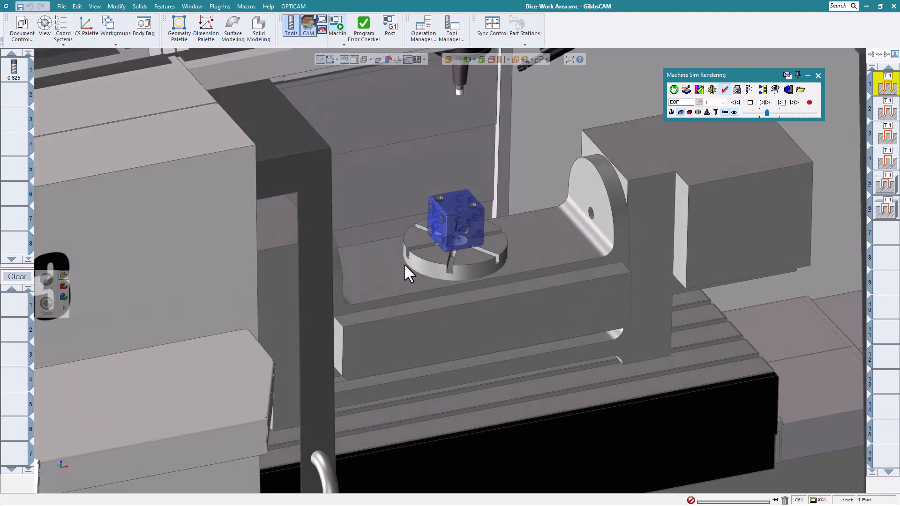
# Close the Dice-Work Area part without saving its changes.
pyautogui.click(62, 7)
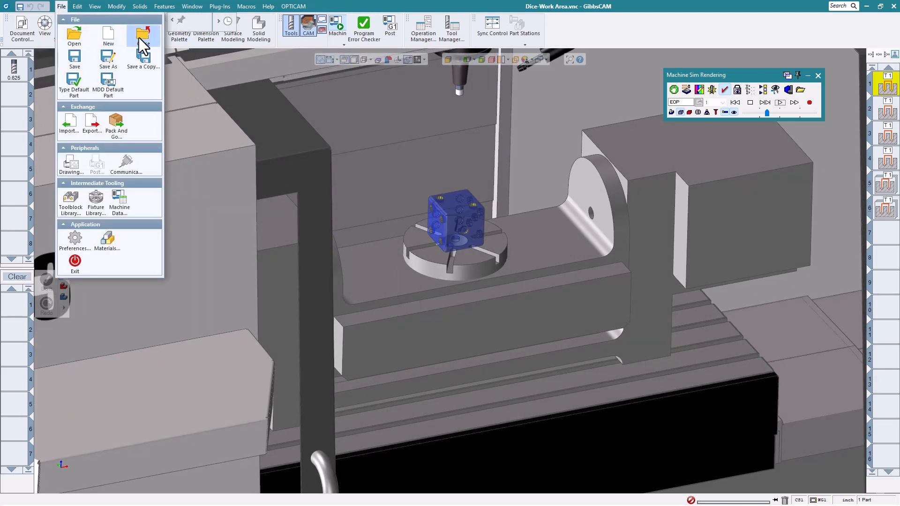
pyautogui.click(142, 37)
pyautogui.click(448, 271)
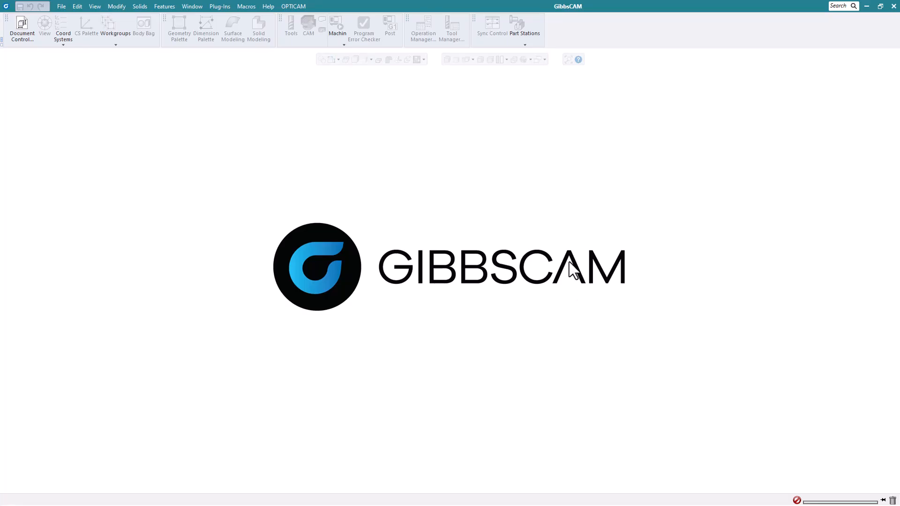
# Open the part file Disk2_complete.vnc from the Whats New 2023 Webinar Parts folder.
pyautogui.click(61, 7)
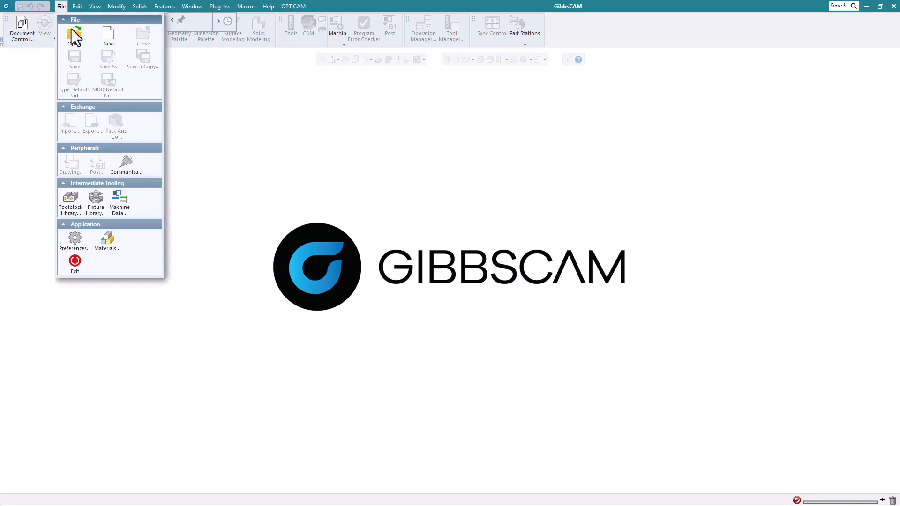
pyautogui.click(74, 34)
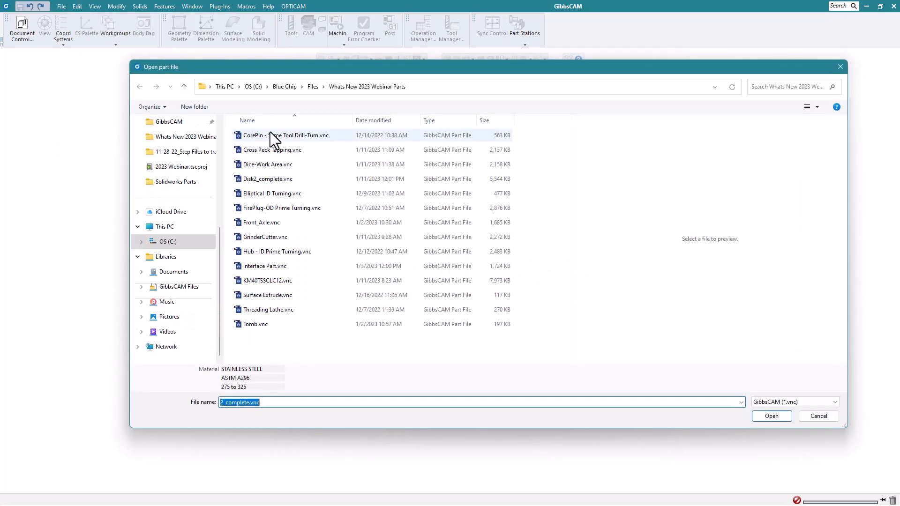
pyautogui.click(282, 180)
pyautogui.click(764, 416)
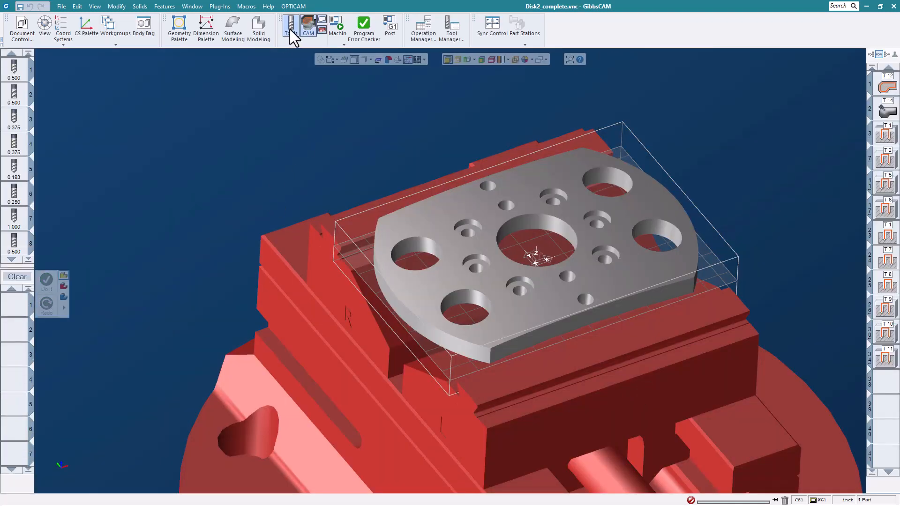
# Create a 5-Axis process with the 0.312 tool, number 15, and bring up its Deburring surface path settings.
pyautogui.click(29, 259)
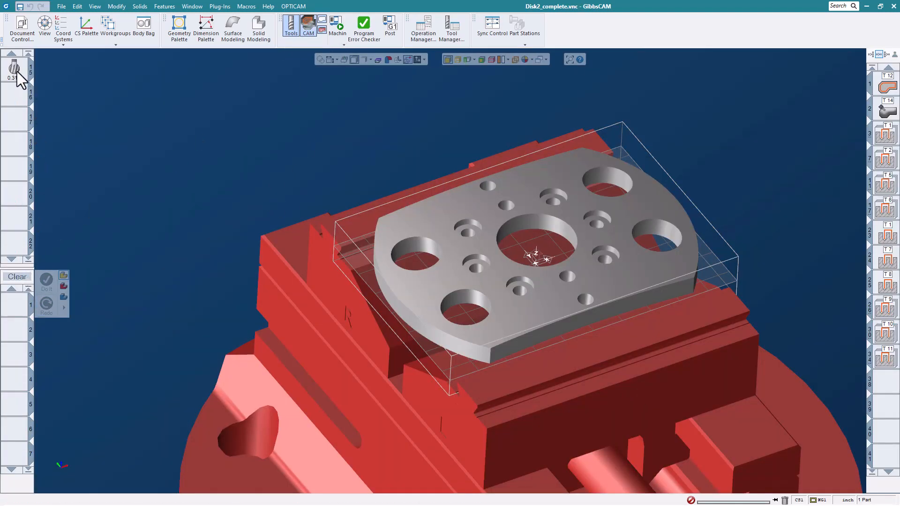
pyautogui.moveTo(17, 77); pyautogui.dragTo(23, 317)
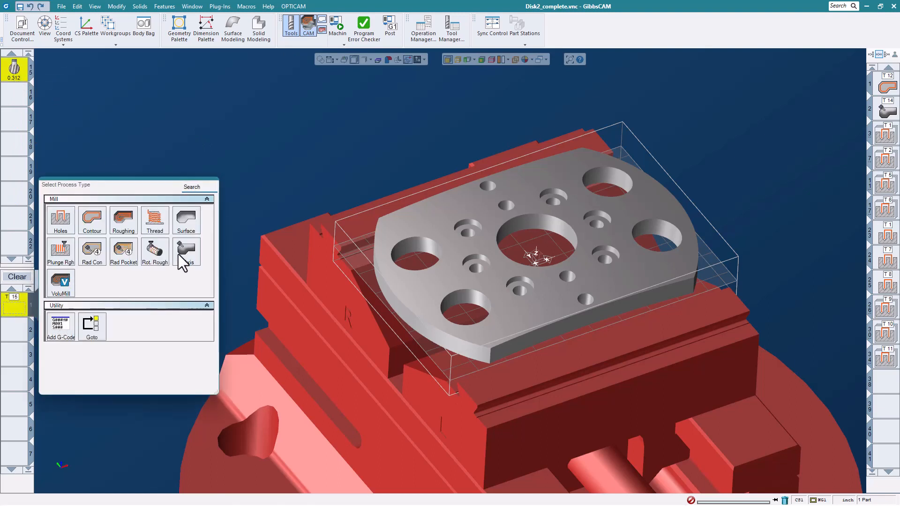
pyautogui.click(178, 254)
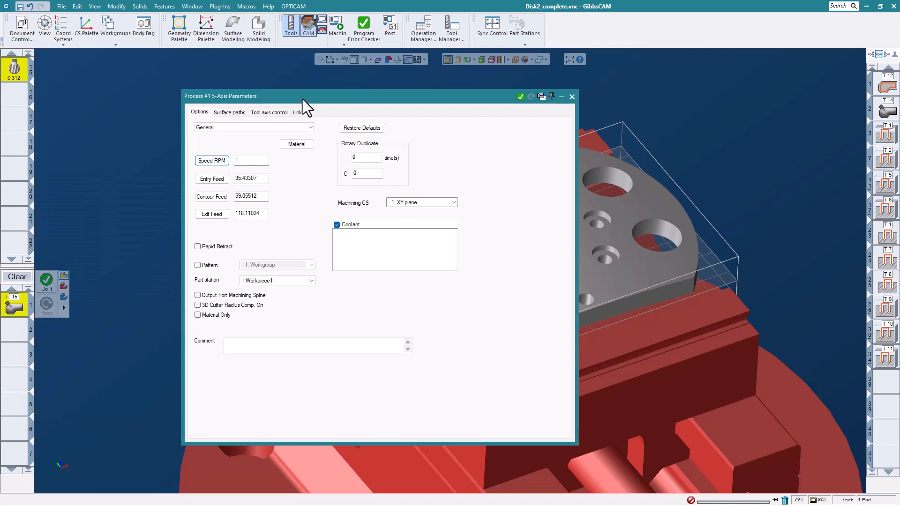
pyautogui.click(260, 96)
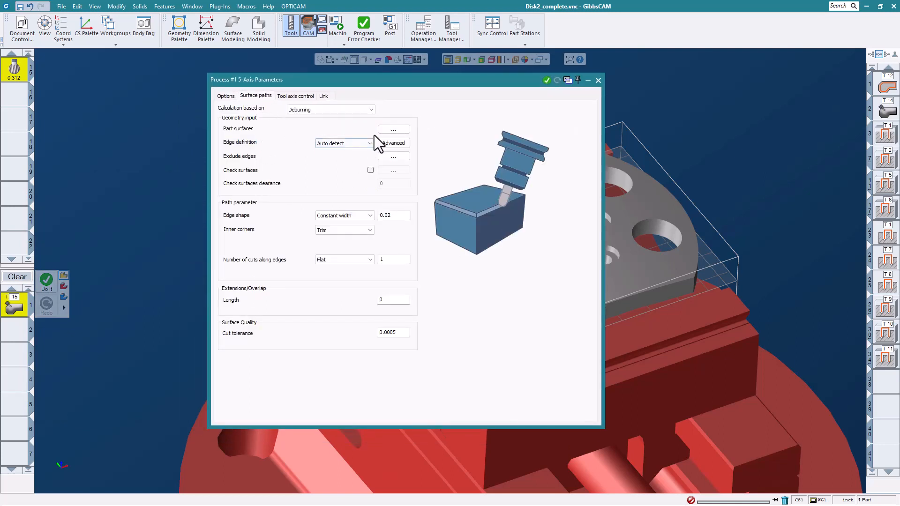
# Assign the disk's upper face and the walls of its four large outer holes as the deburring part surfaces.
pyautogui.click(393, 129)
pyautogui.click(443, 217)
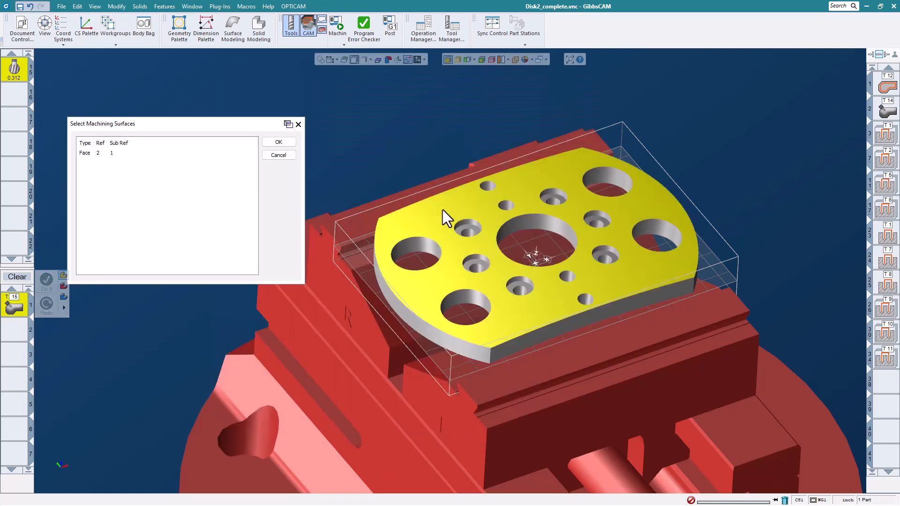
pyautogui.click(430, 248)
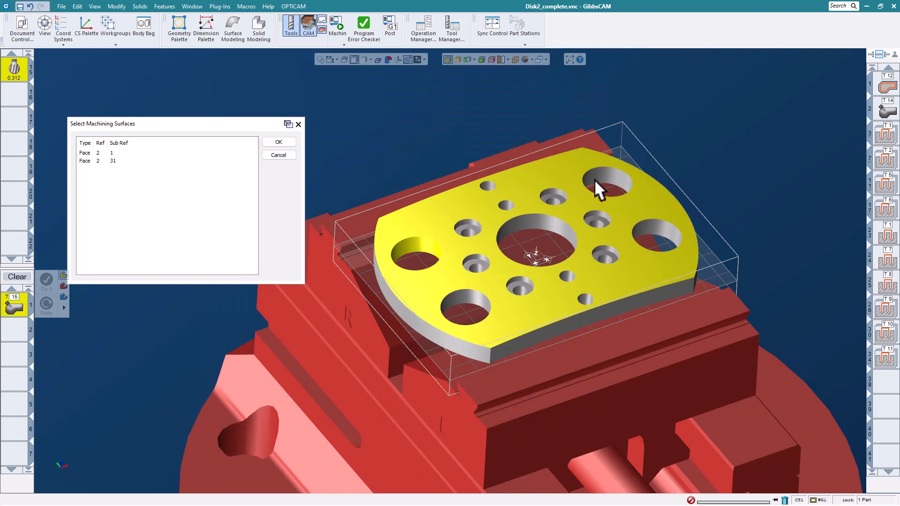
pyautogui.click(598, 180)
pyautogui.click(669, 230)
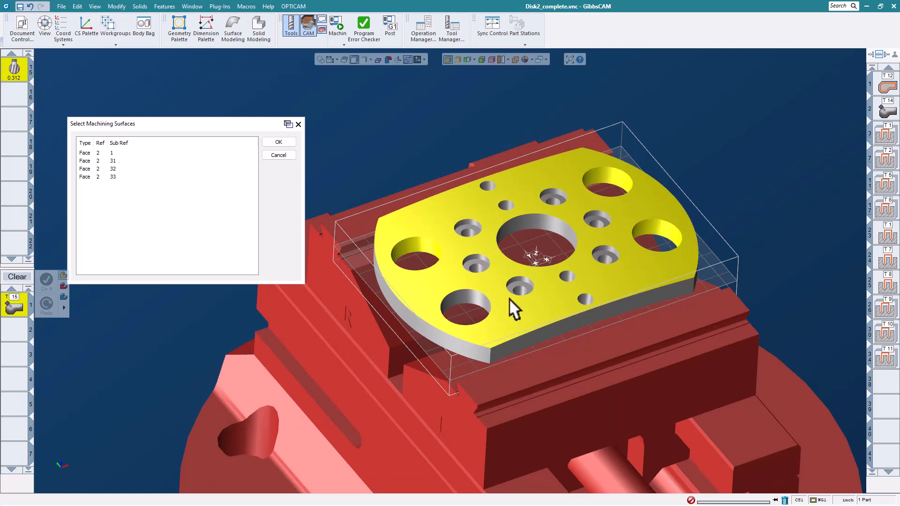
pyautogui.click(477, 300)
pyautogui.click(278, 142)
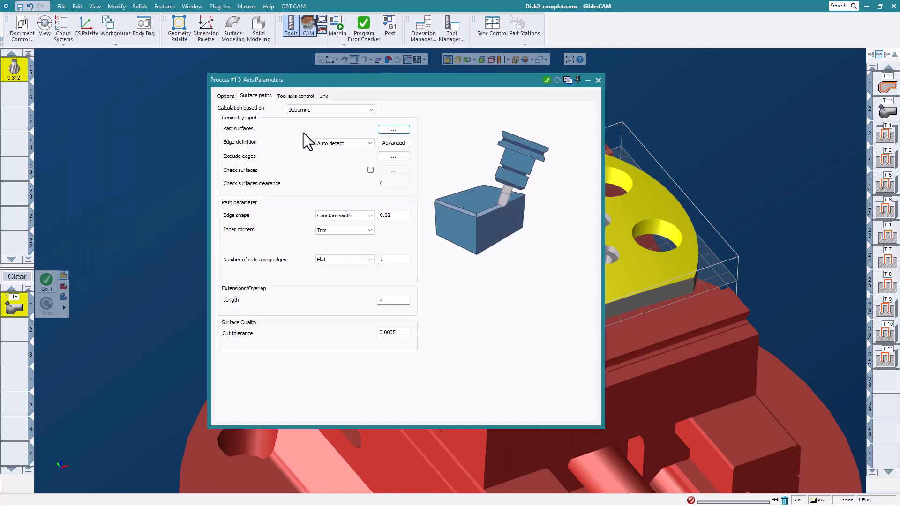
# Turn Avoid contact point on tip off and back on, and try the Fixed to main axis strategy before restoring Normal to contour.
pyautogui.click(286, 97)
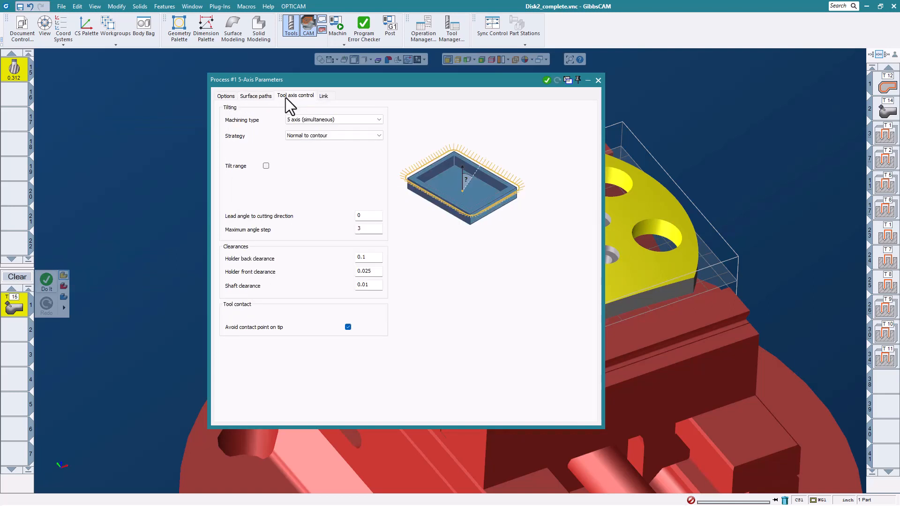
pyautogui.click(349, 329)
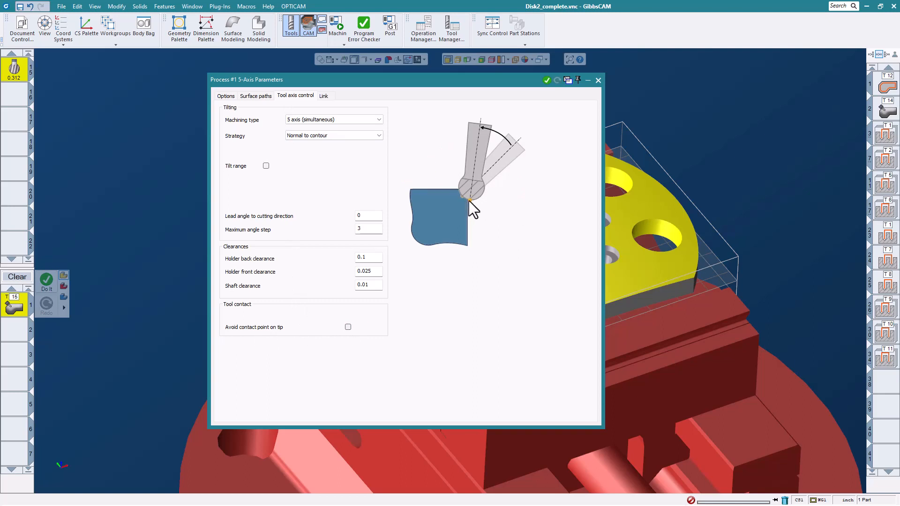
pyautogui.click(347, 327)
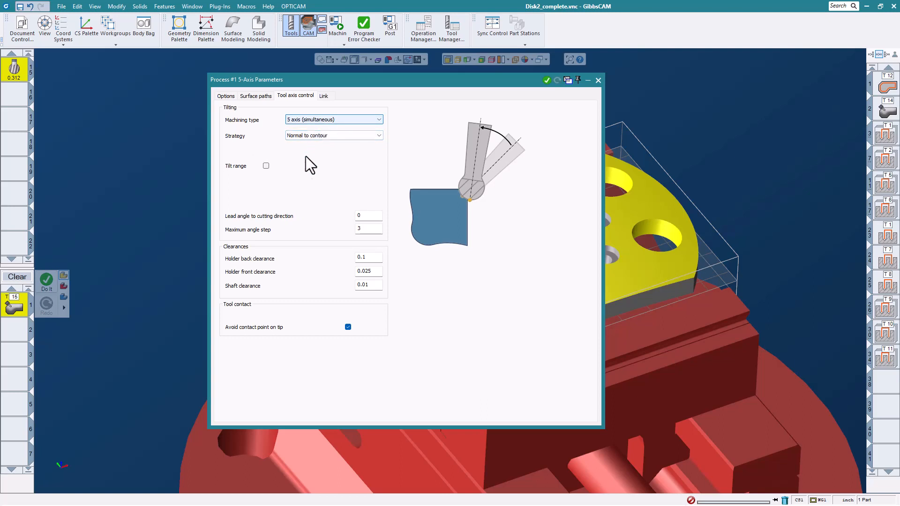
pyautogui.click(360, 136)
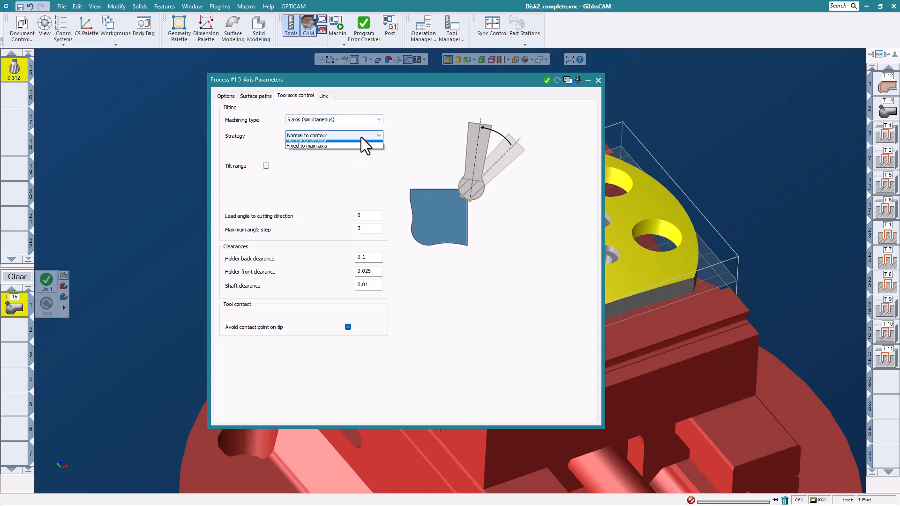
pyautogui.click(339, 149)
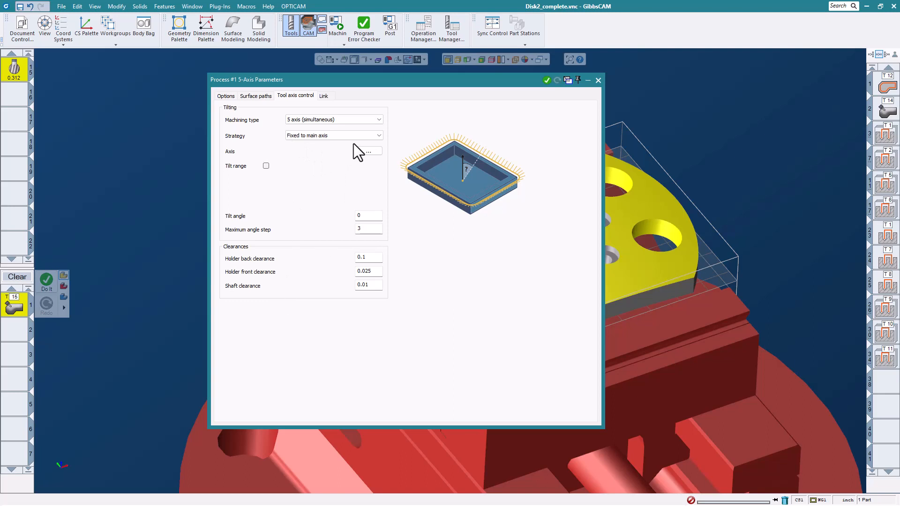
pyautogui.click(352, 137)
pyautogui.click(347, 142)
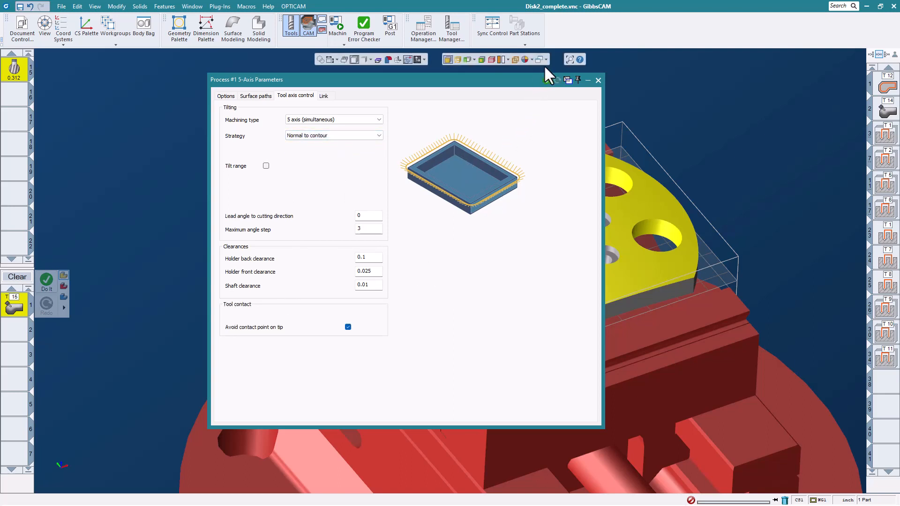
# Generate the 5-axis deburring operation, close its parameters, and inspect the toolpath around the four large holes.
pyautogui.click(547, 80)
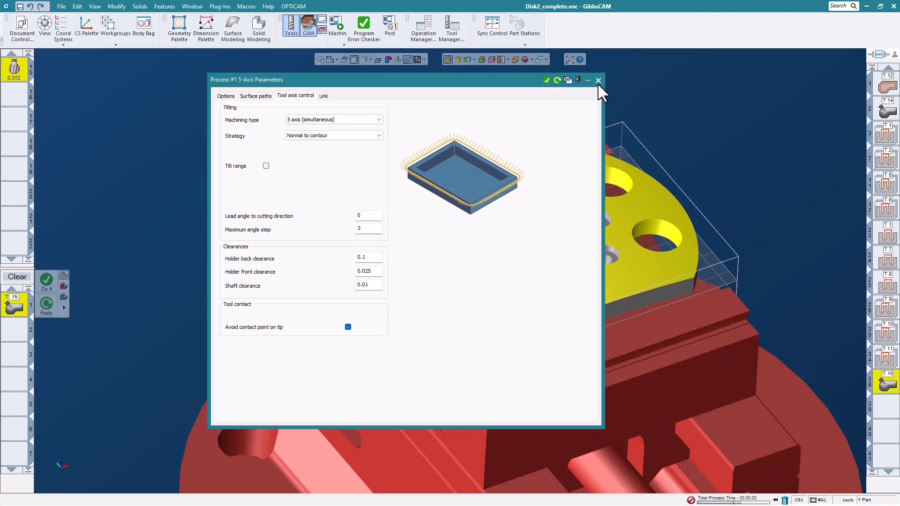
pyautogui.click(597, 80)
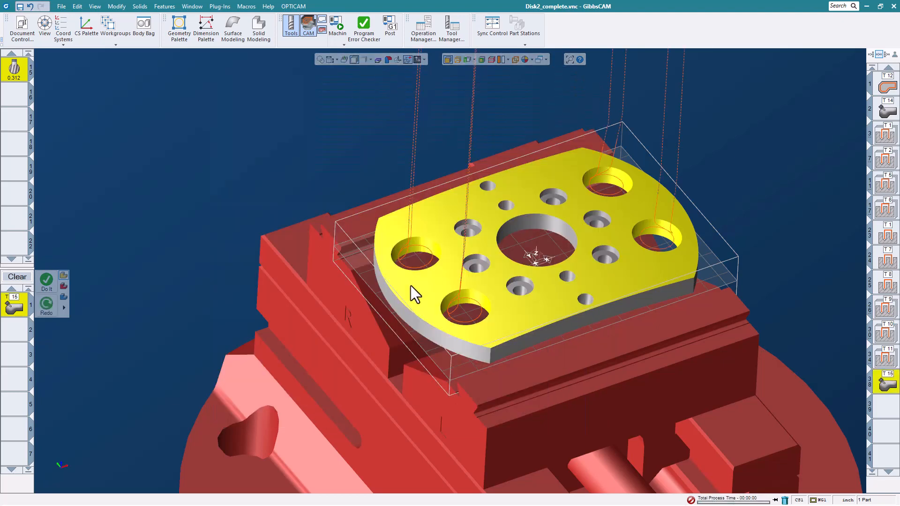
pyautogui.scroll(2, 499, 323)
pyautogui.moveTo(507, 320); pyautogui.dragTo(477, 277, button='middle')
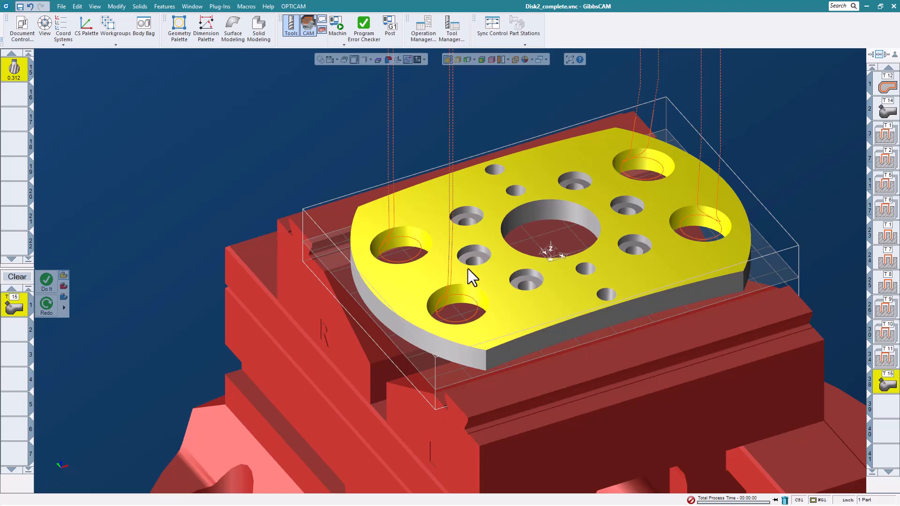
pyautogui.scroll(-4, 562, 257)
pyautogui.scroll(3, 512, 233)
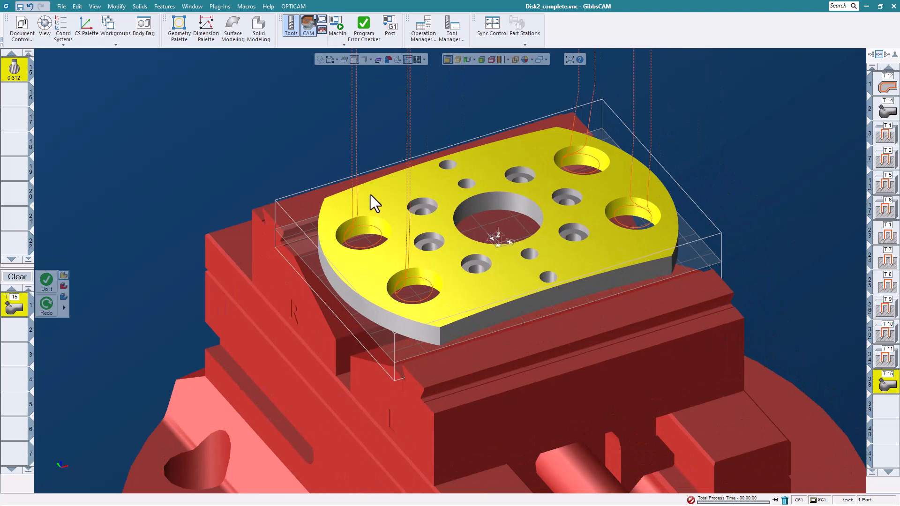
# Close the Disk2_complete part without saving its changes.
pyautogui.click(62, 6)
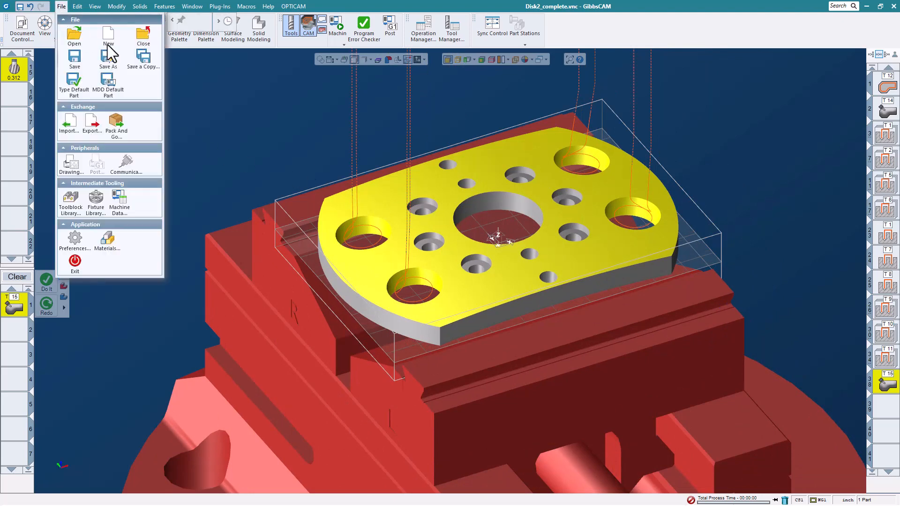
pyautogui.click(142, 38)
pyautogui.click(446, 271)
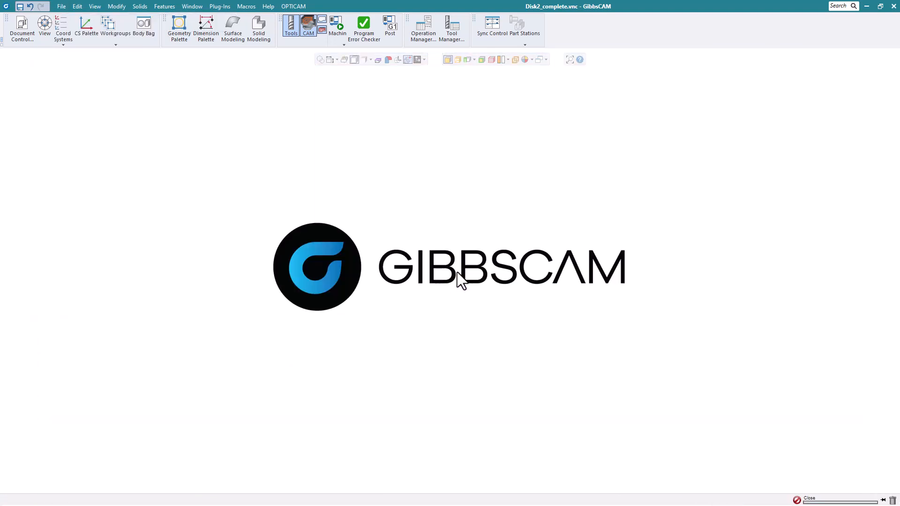